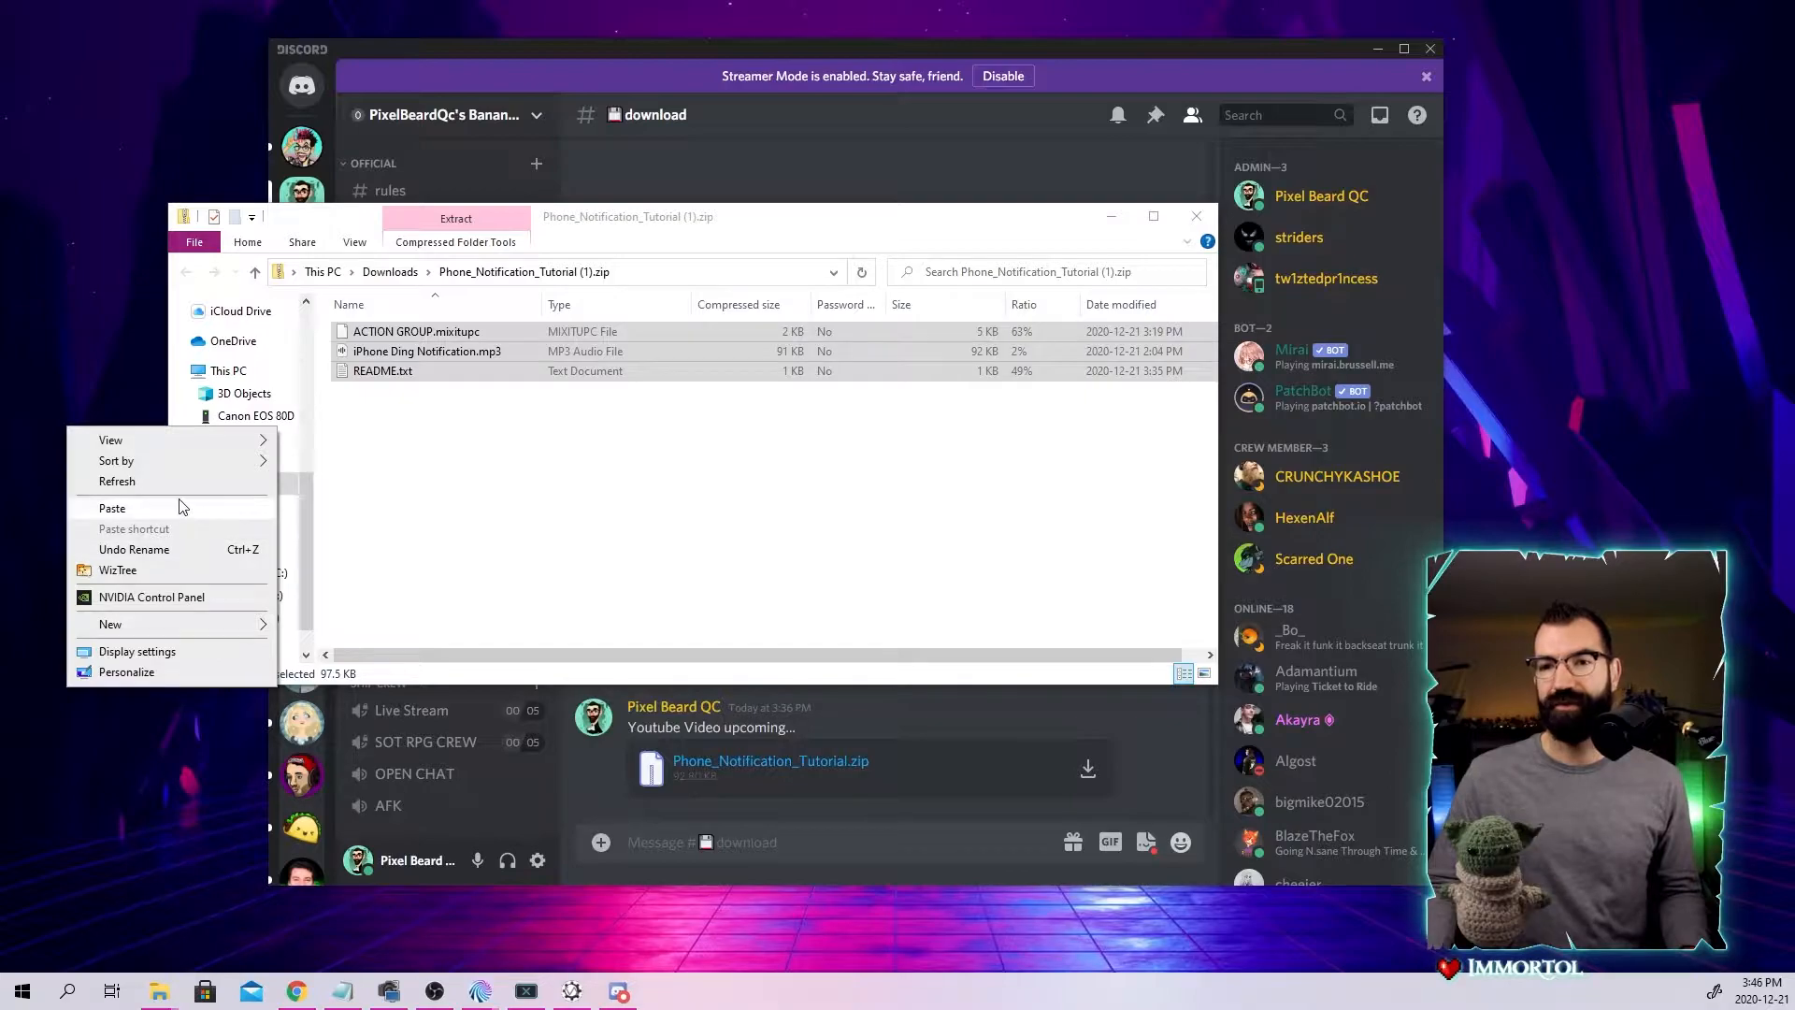
Create a new desktop folder named DEMO and open it.
mouse_move(196, 625)
left_click(327, 630)
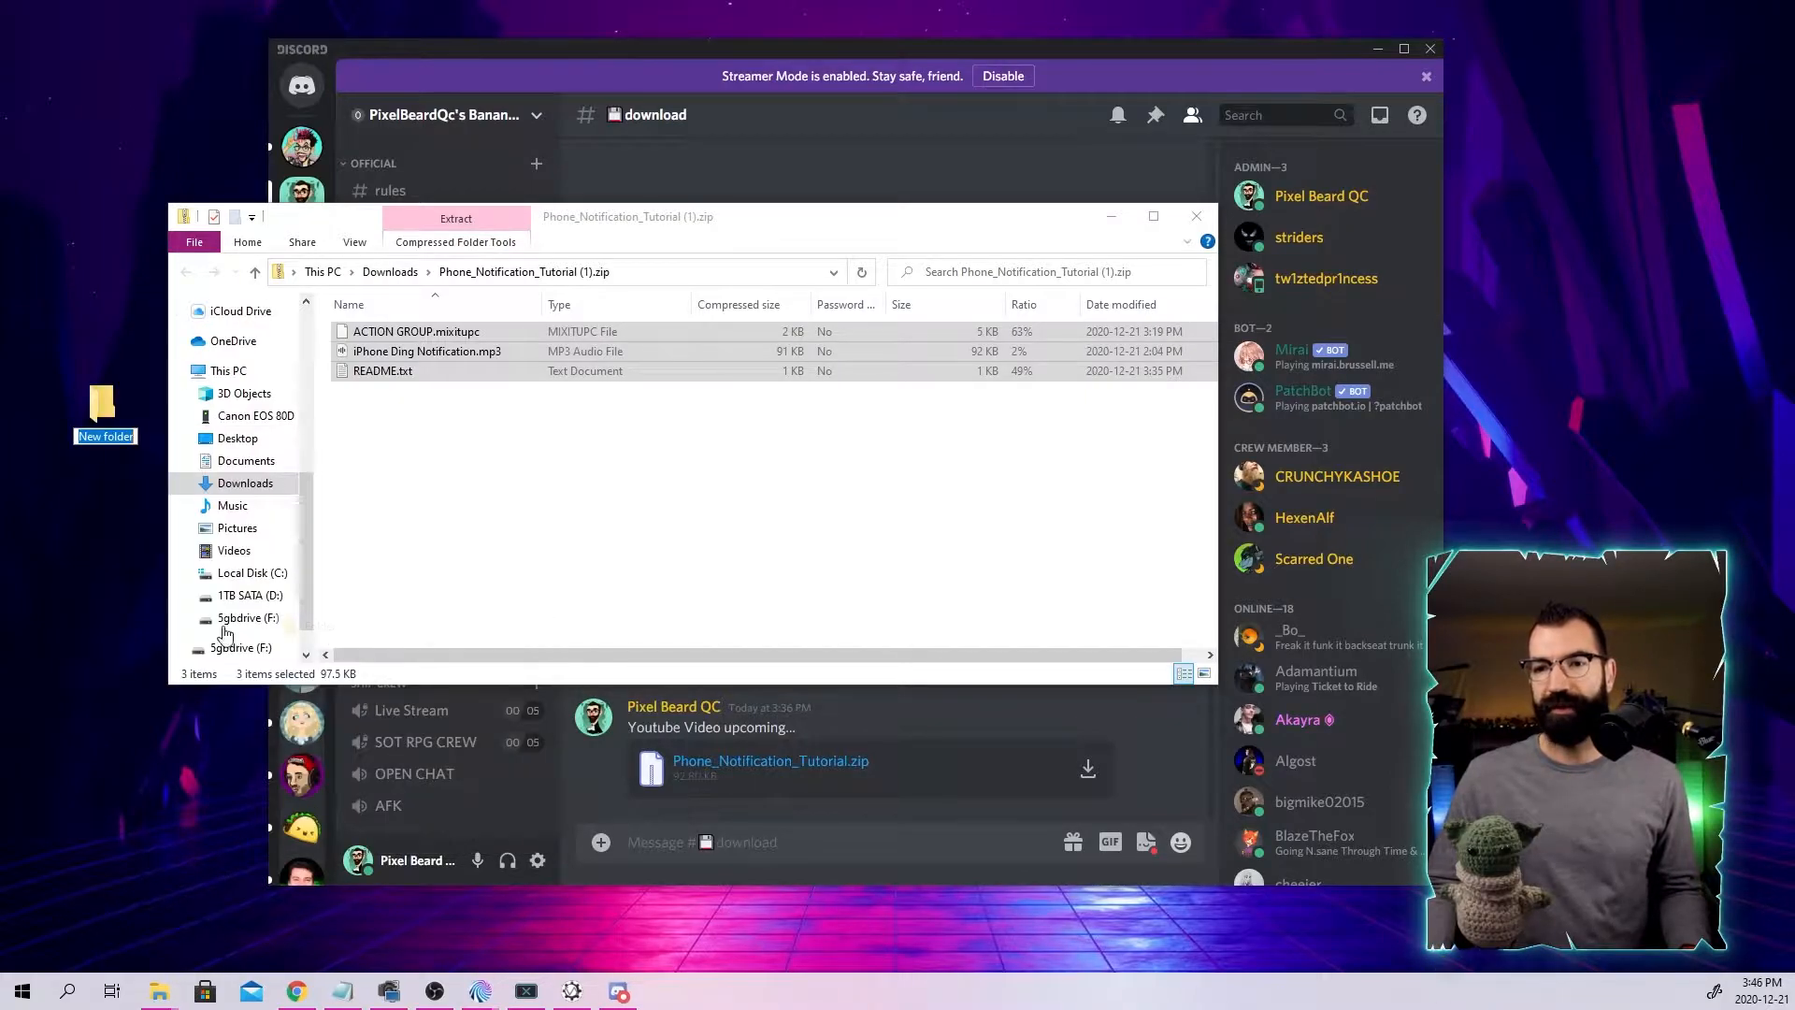
type("DEMO")
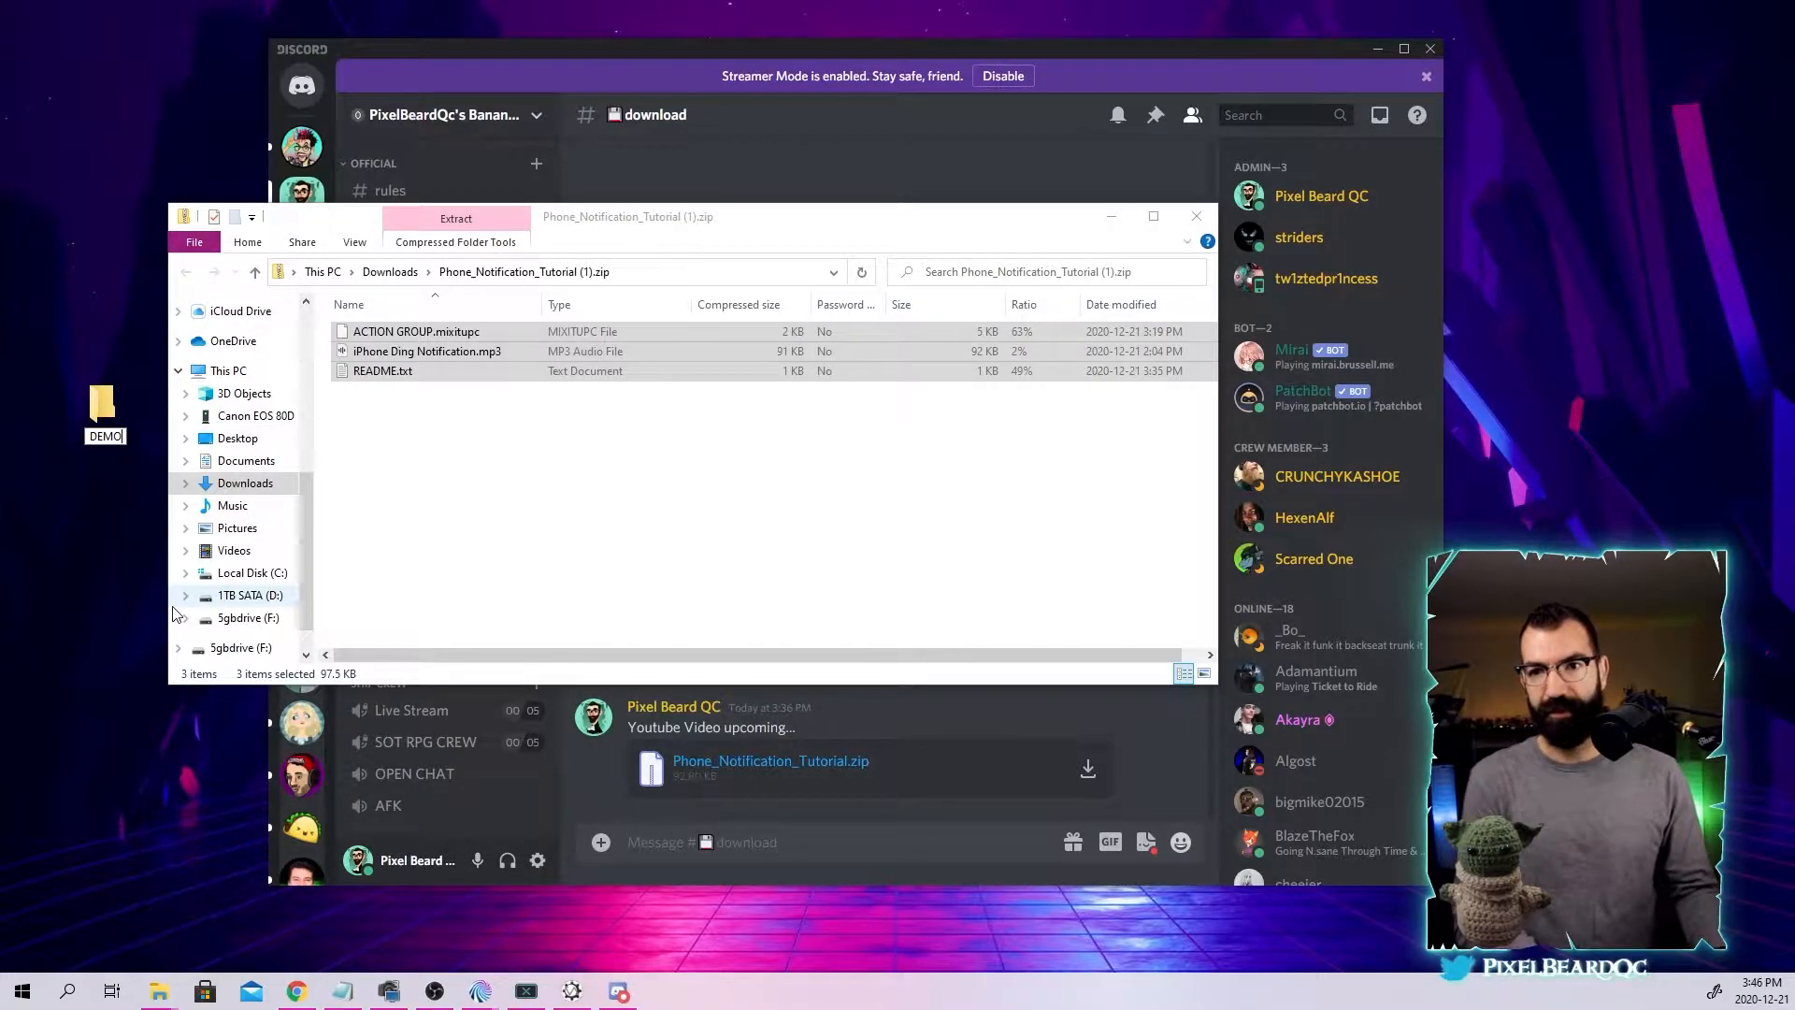
key("Return")
key("Return")
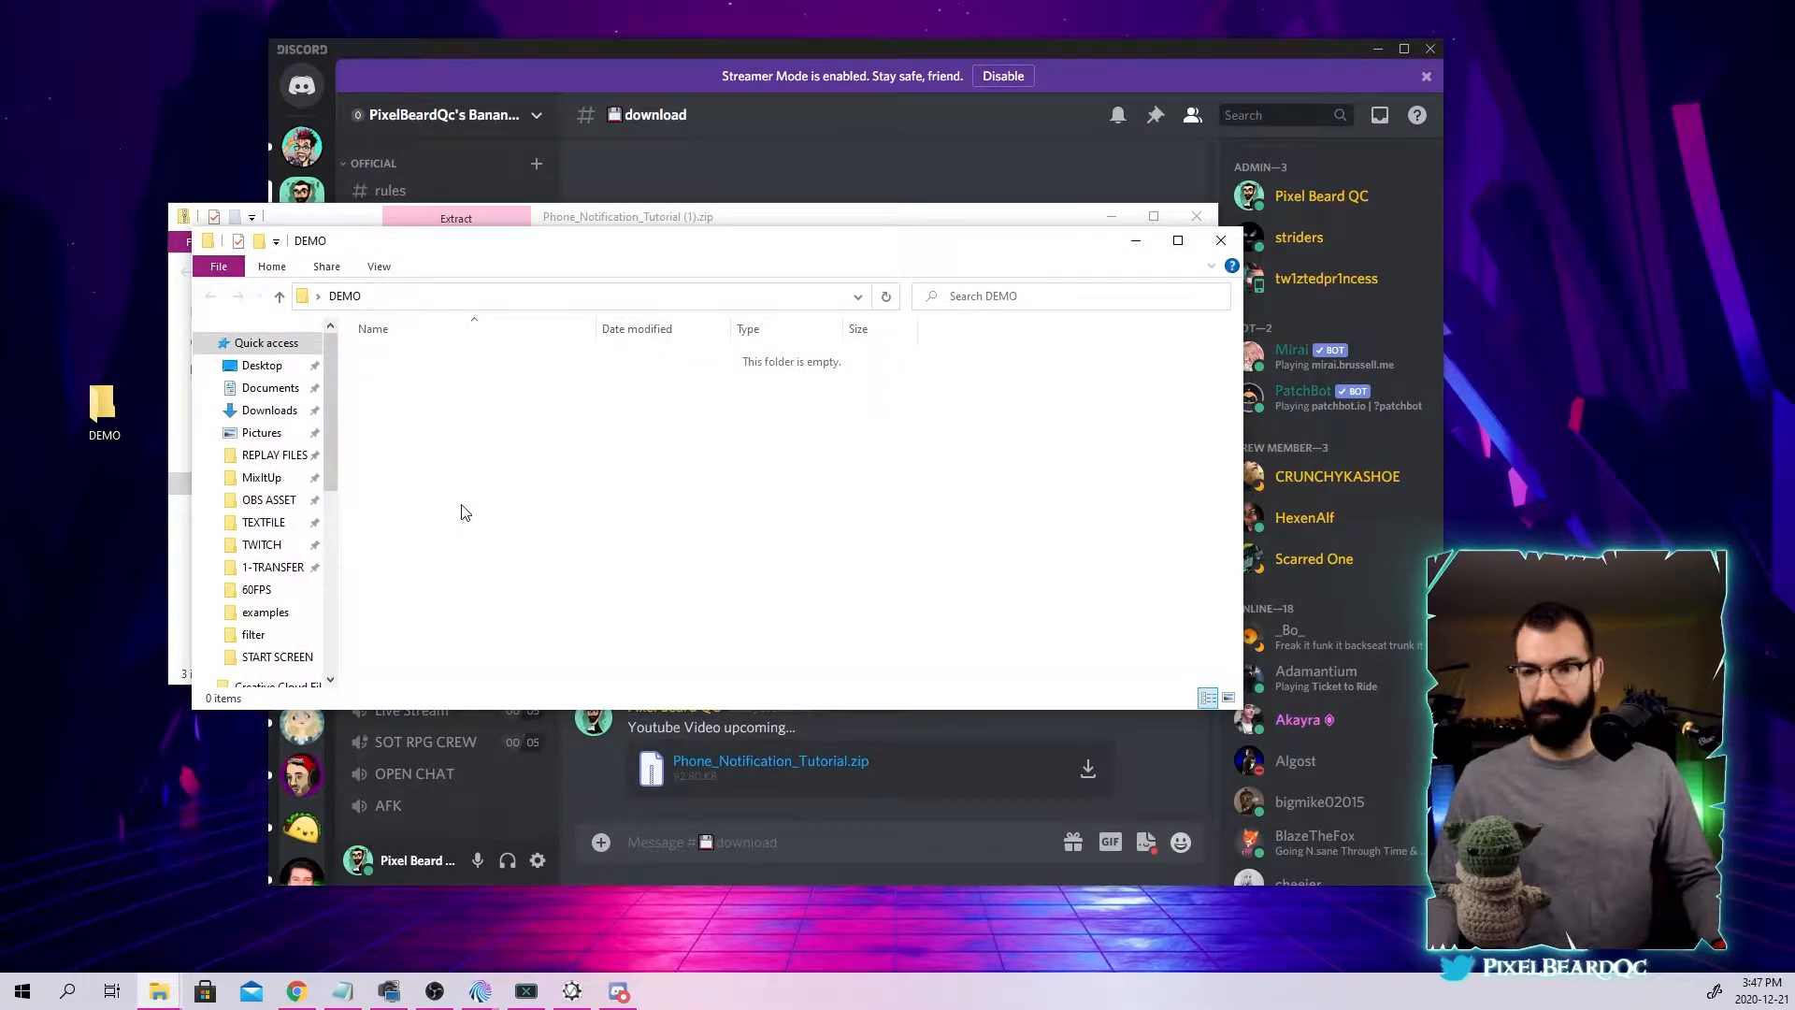
double_click(407, 394)
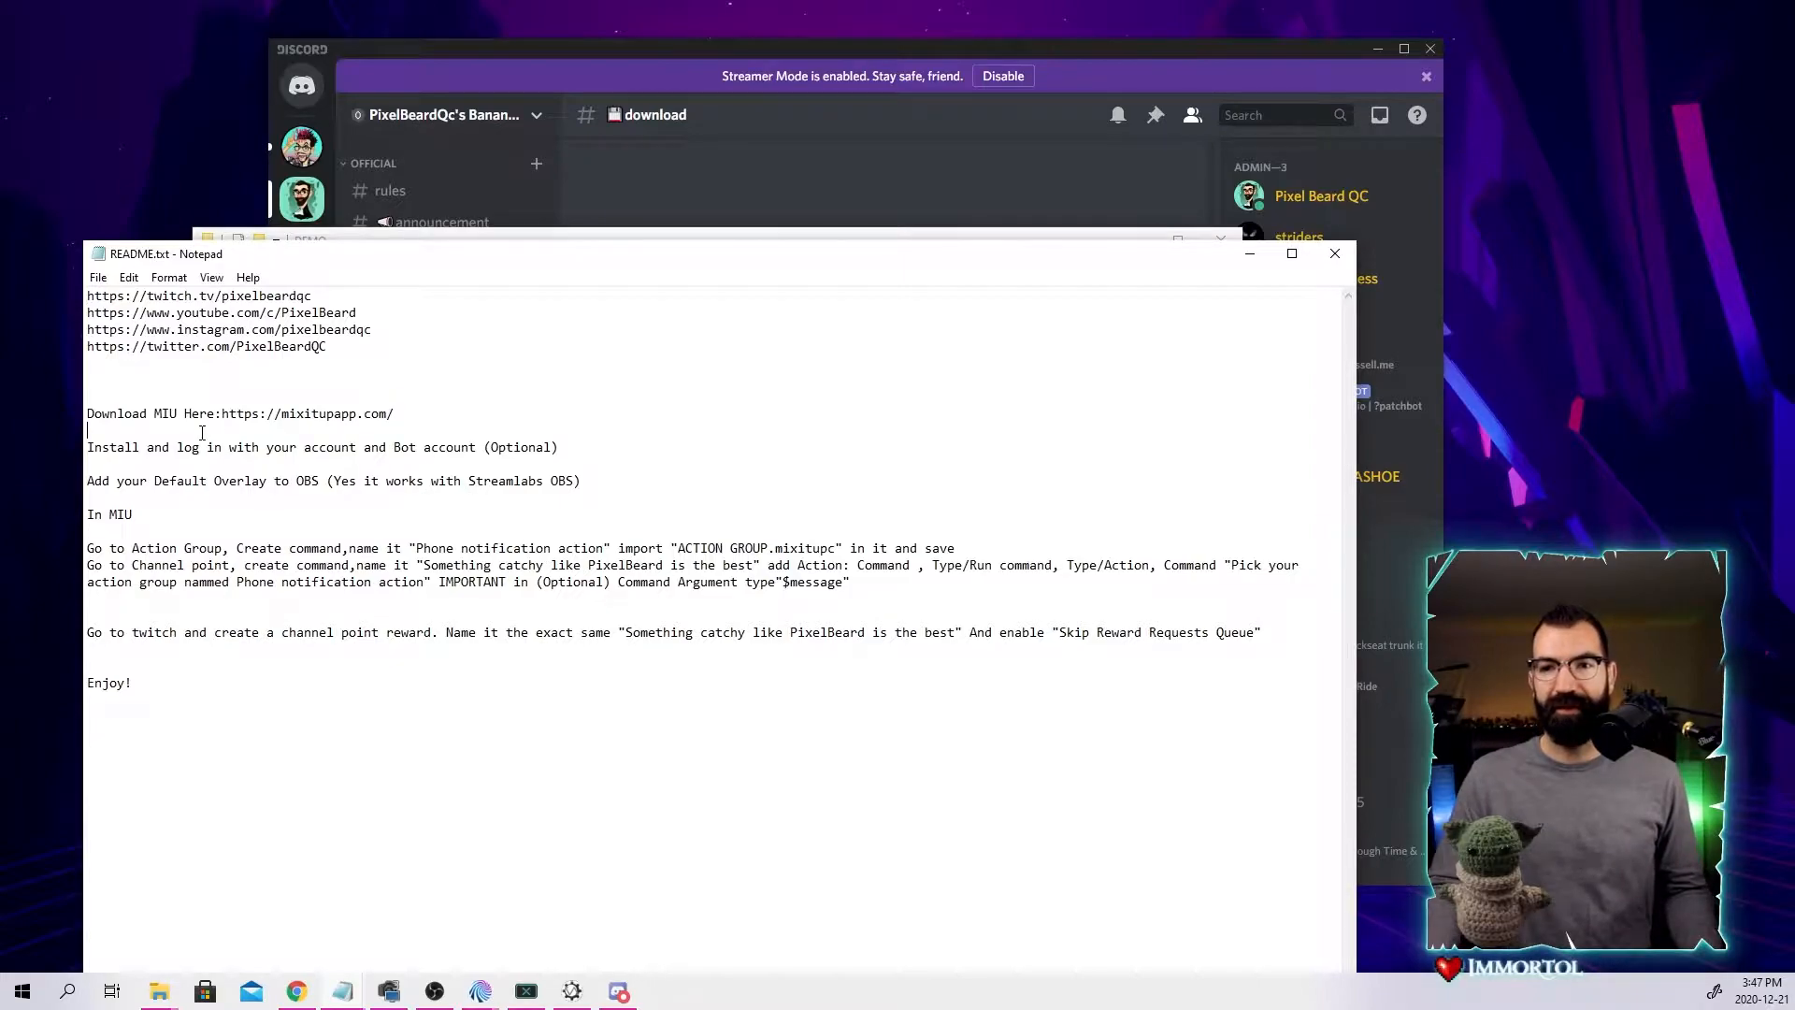
left_click_drag(394, 413, 178, 415)
left_click(353, 573)
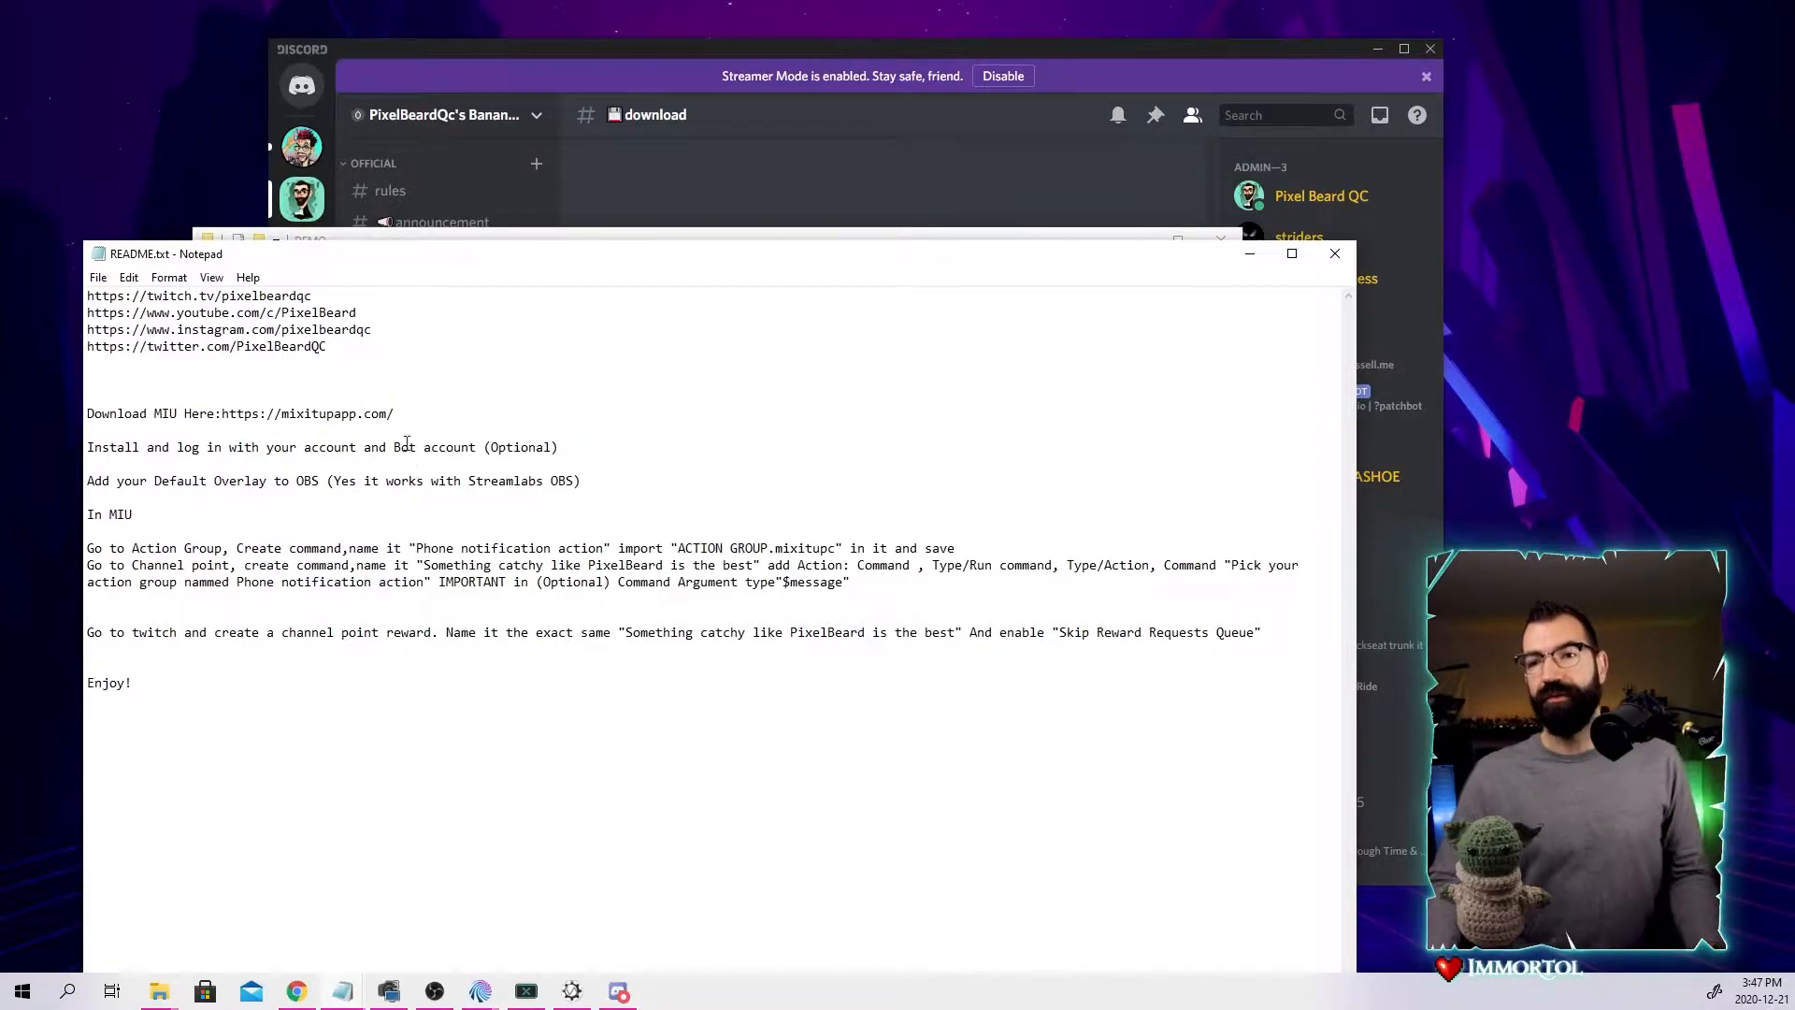
left_click_drag(398, 413, 223, 416)
right_click(230, 415)
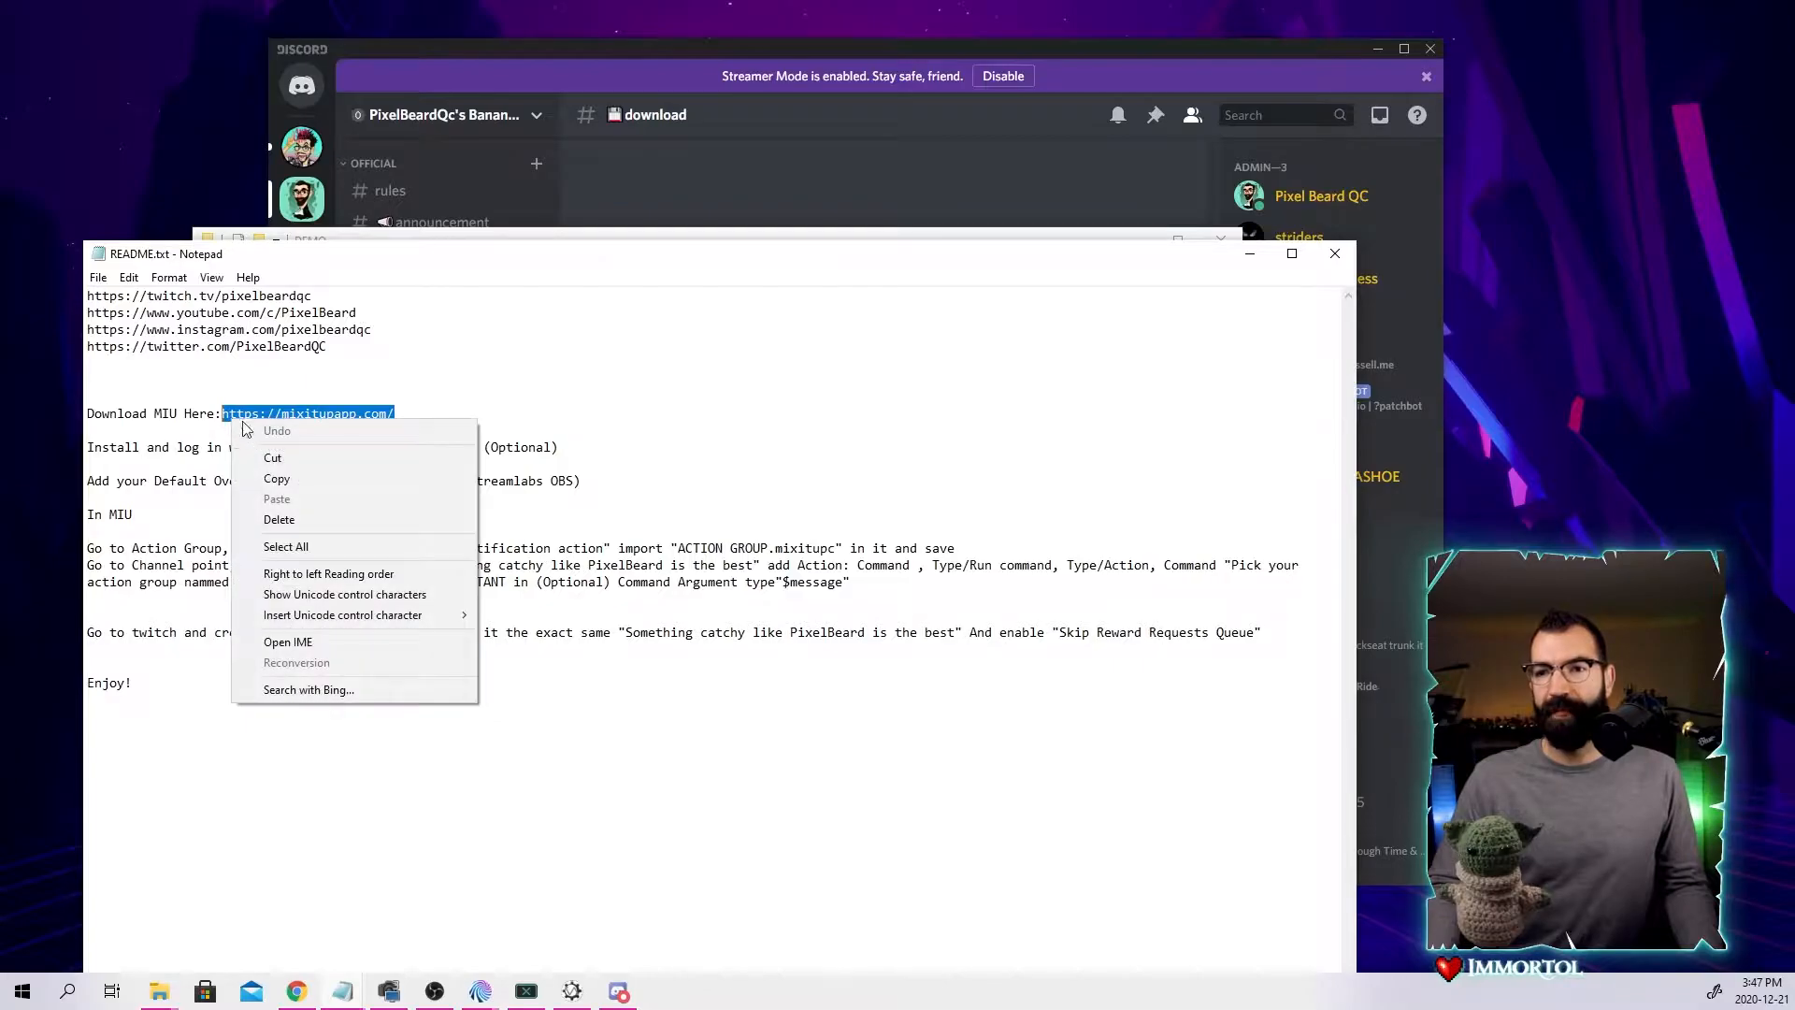
left_click(300, 481)
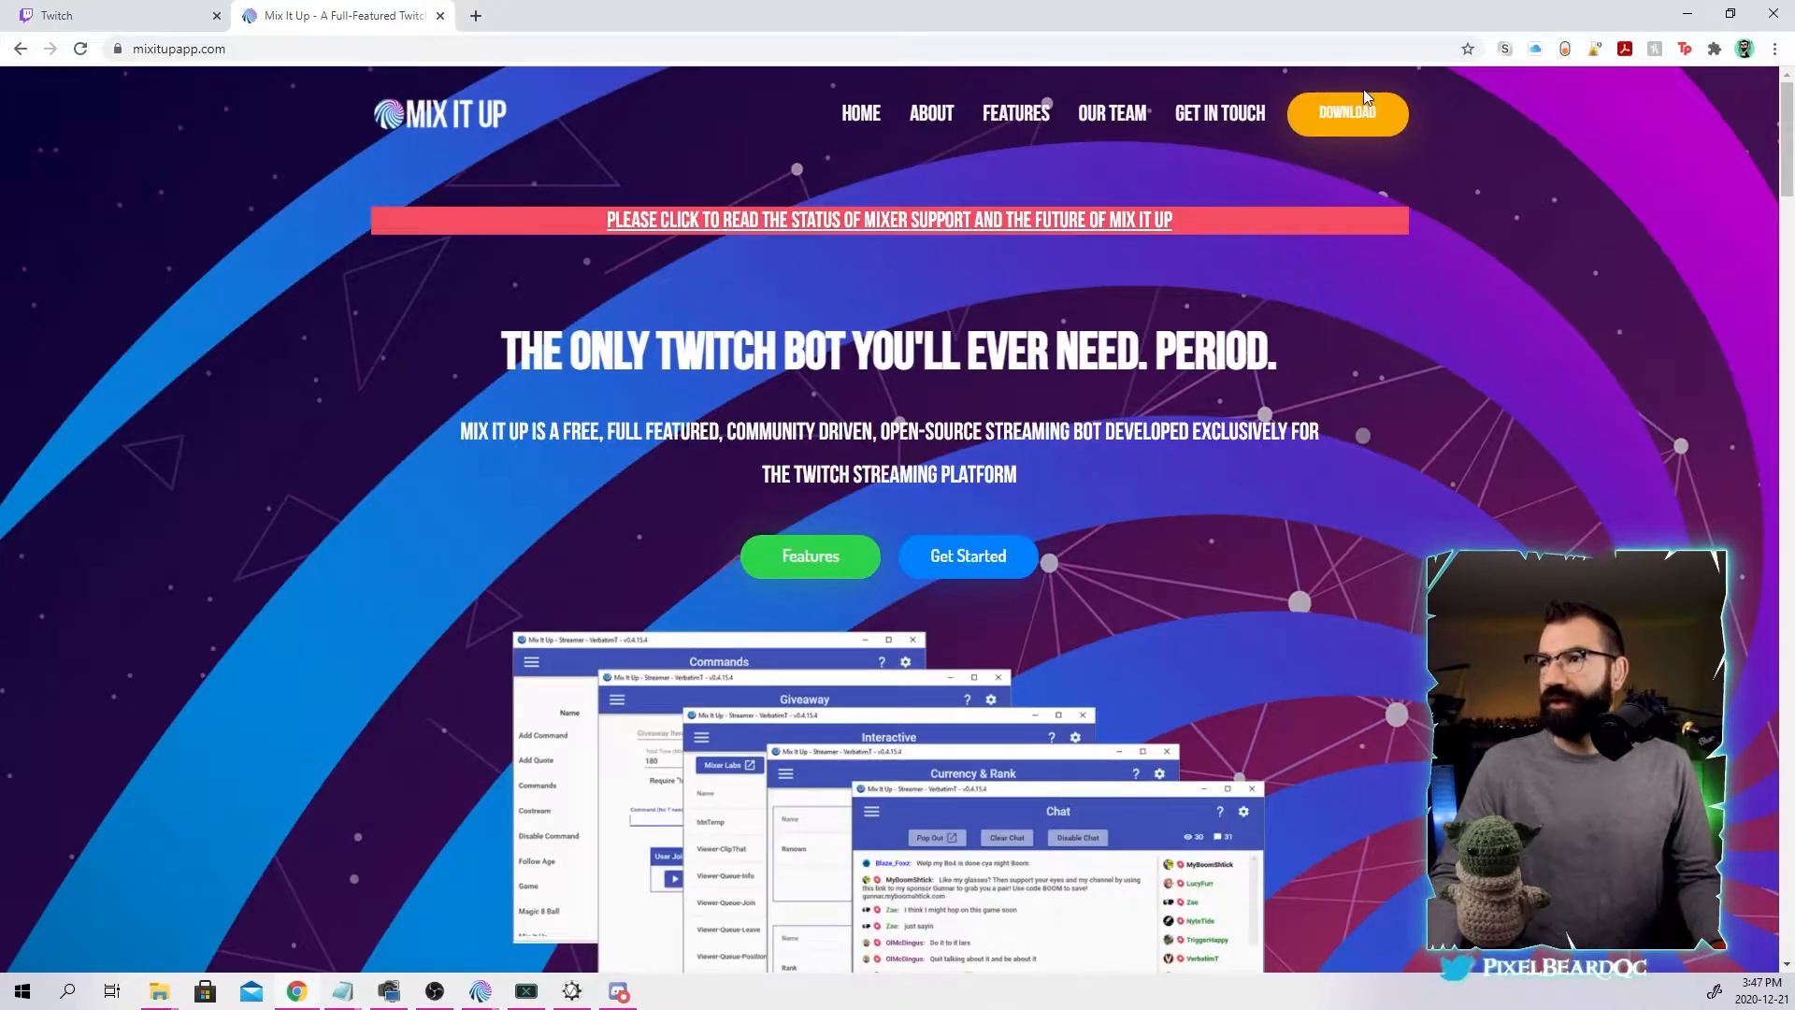
Download the Mix It Up installer from mixitupapp.com and close the website.
left_click(1360, 116)
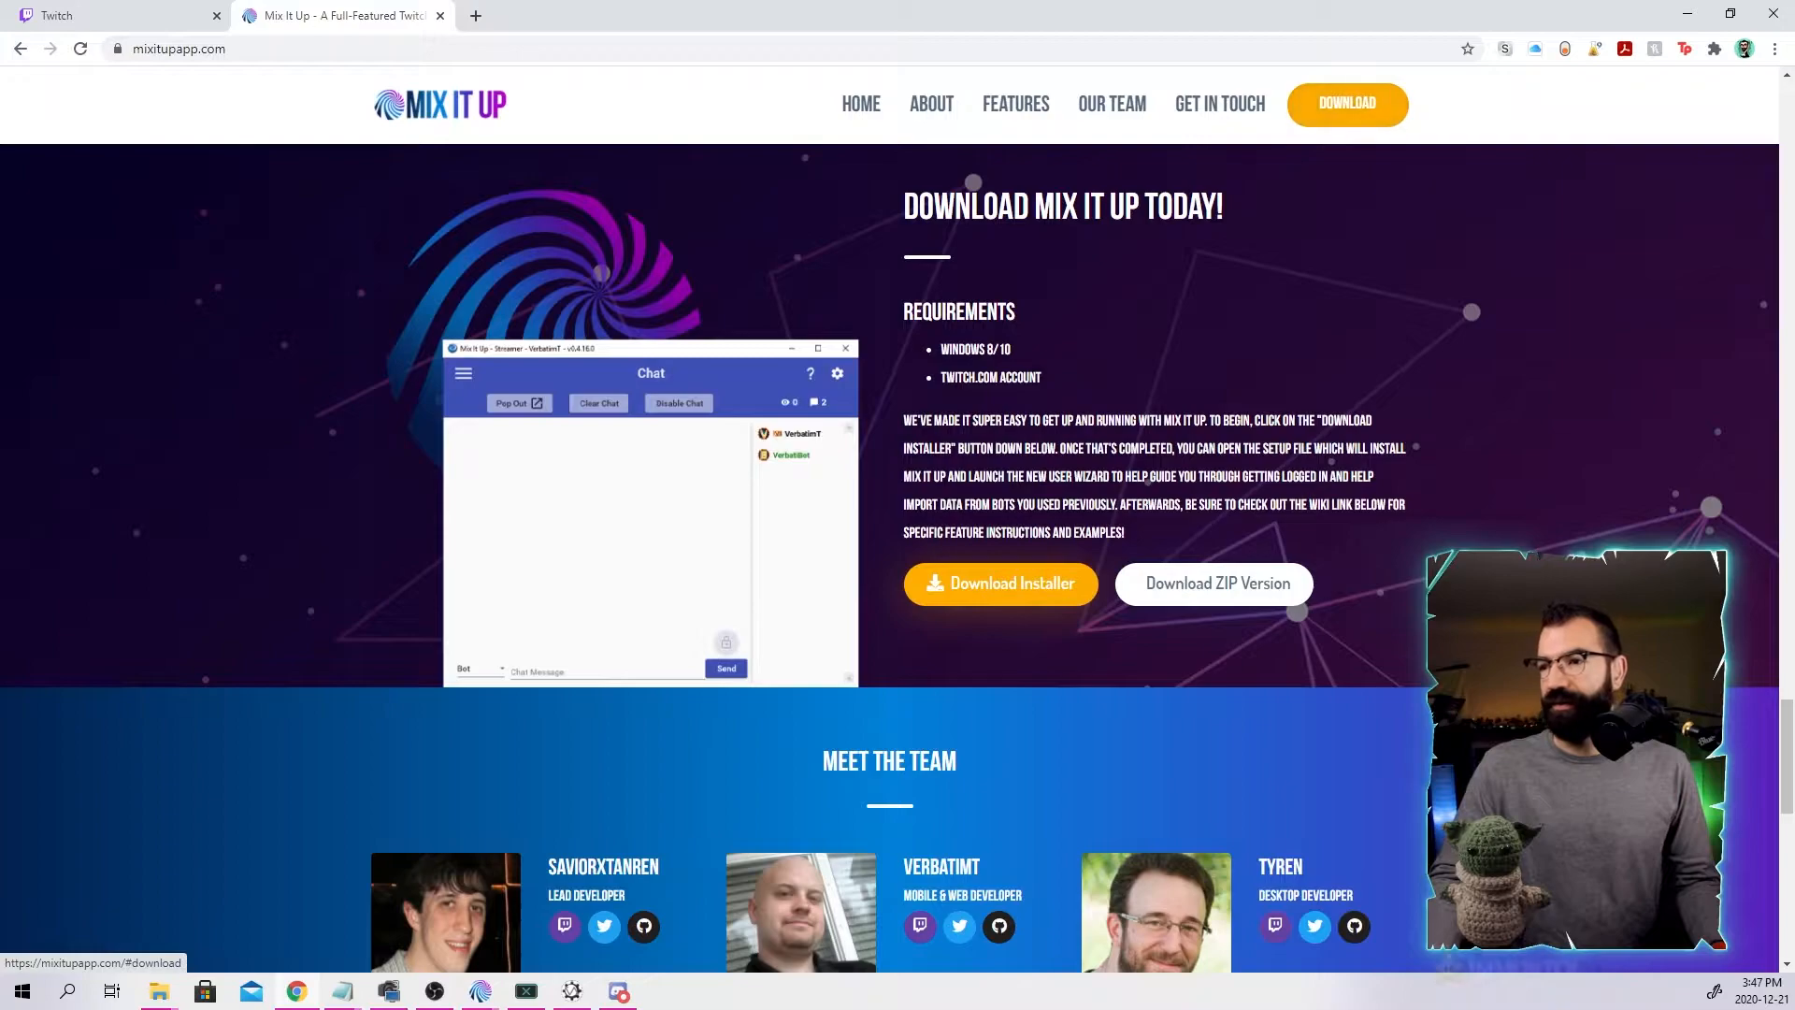
left_click(985, 591)
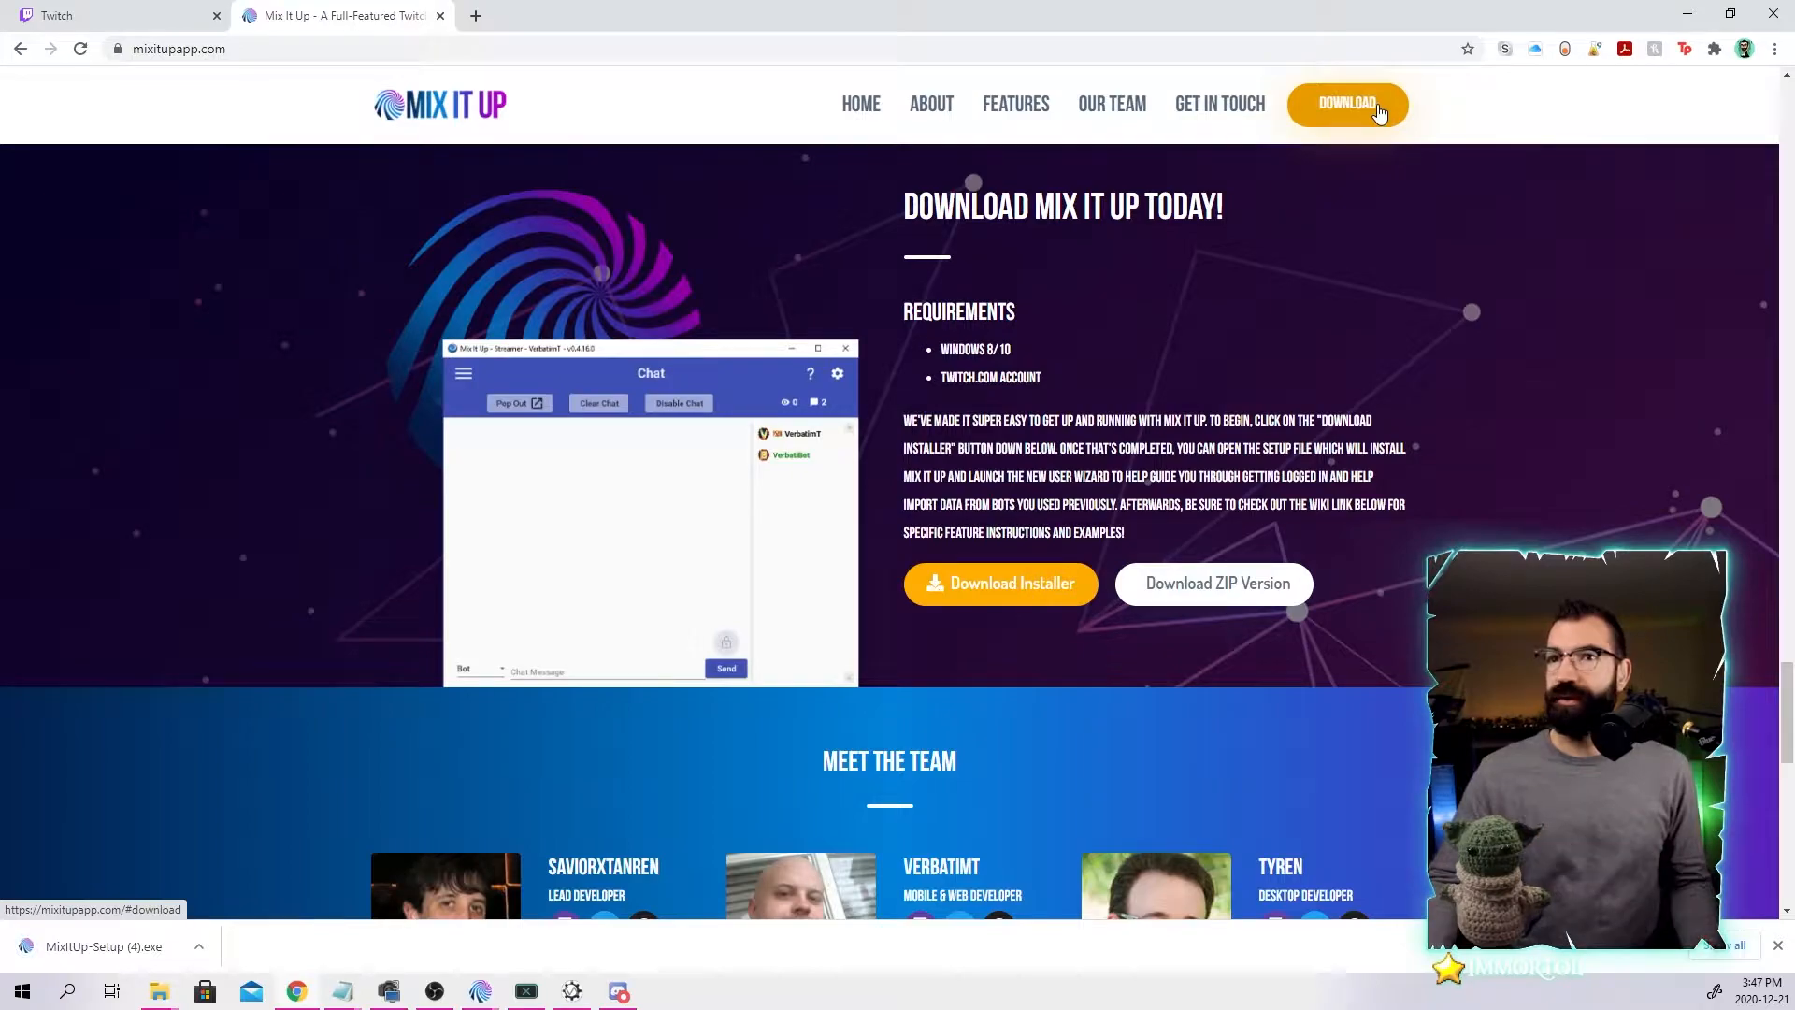
left_click(439, 15)
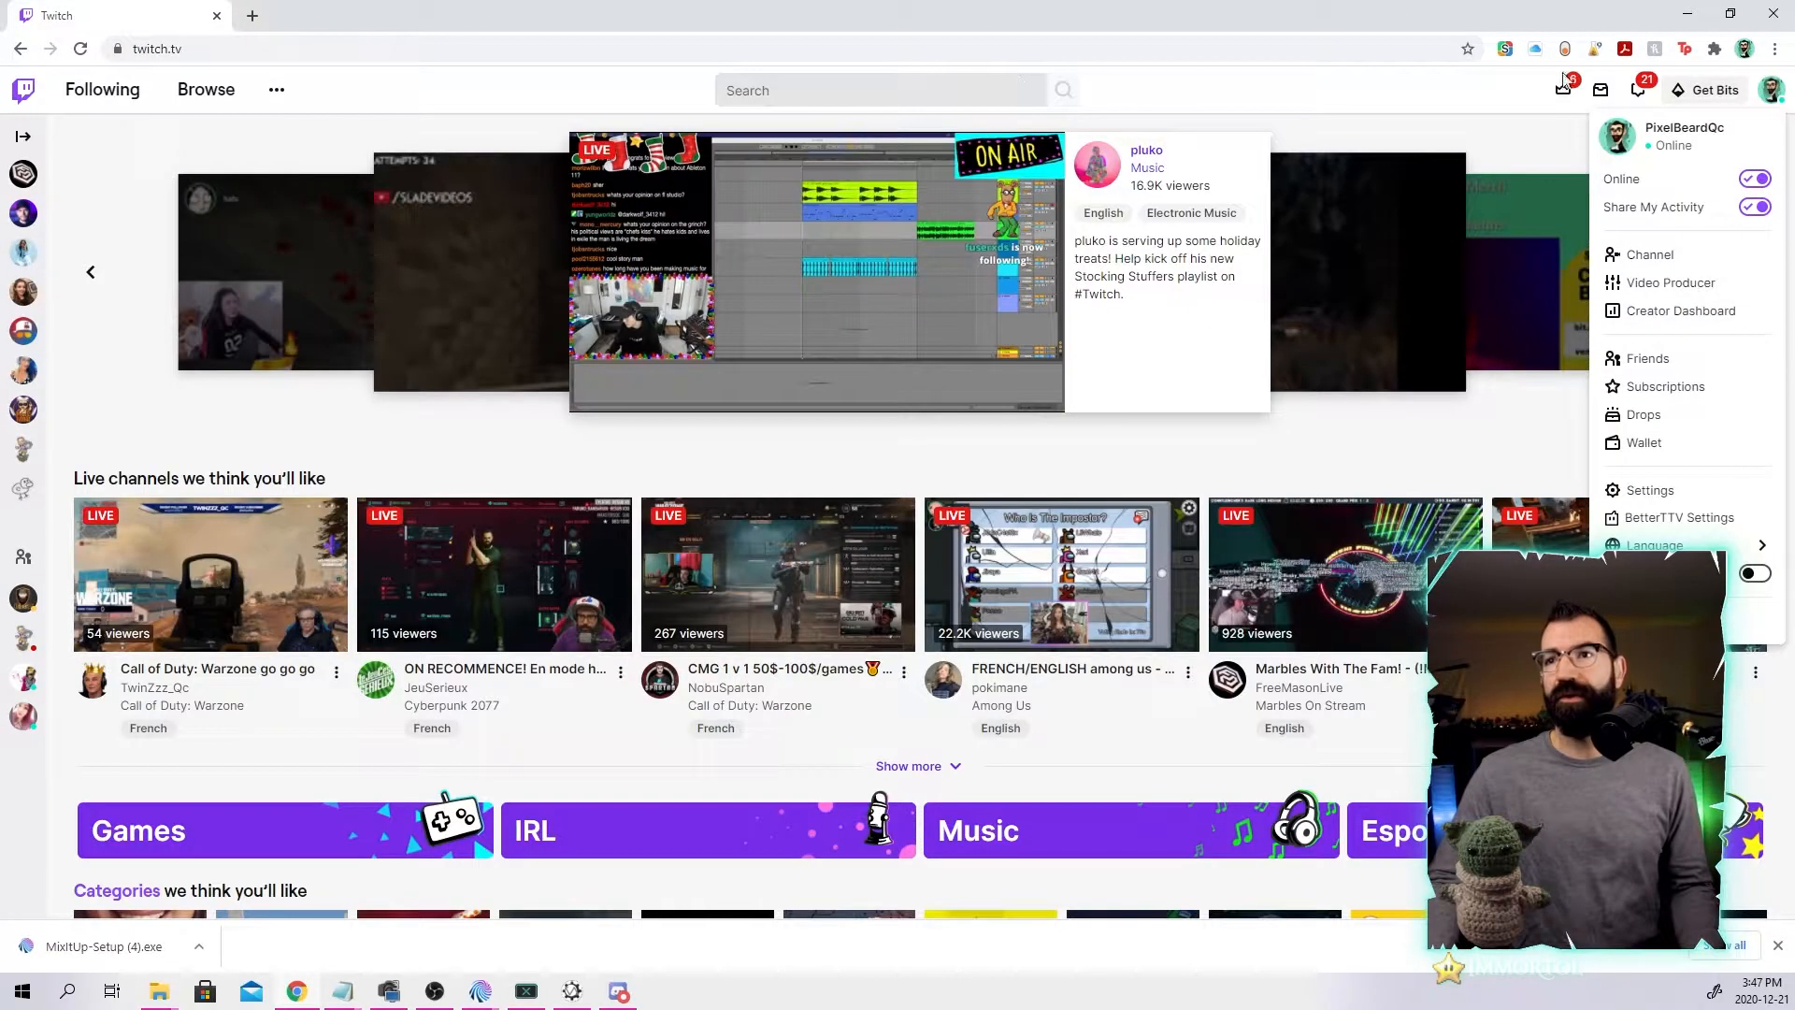
Minimize the browser, README, DEMO folder and Discord windows to clear the desktop.
left_click(1687, 13)
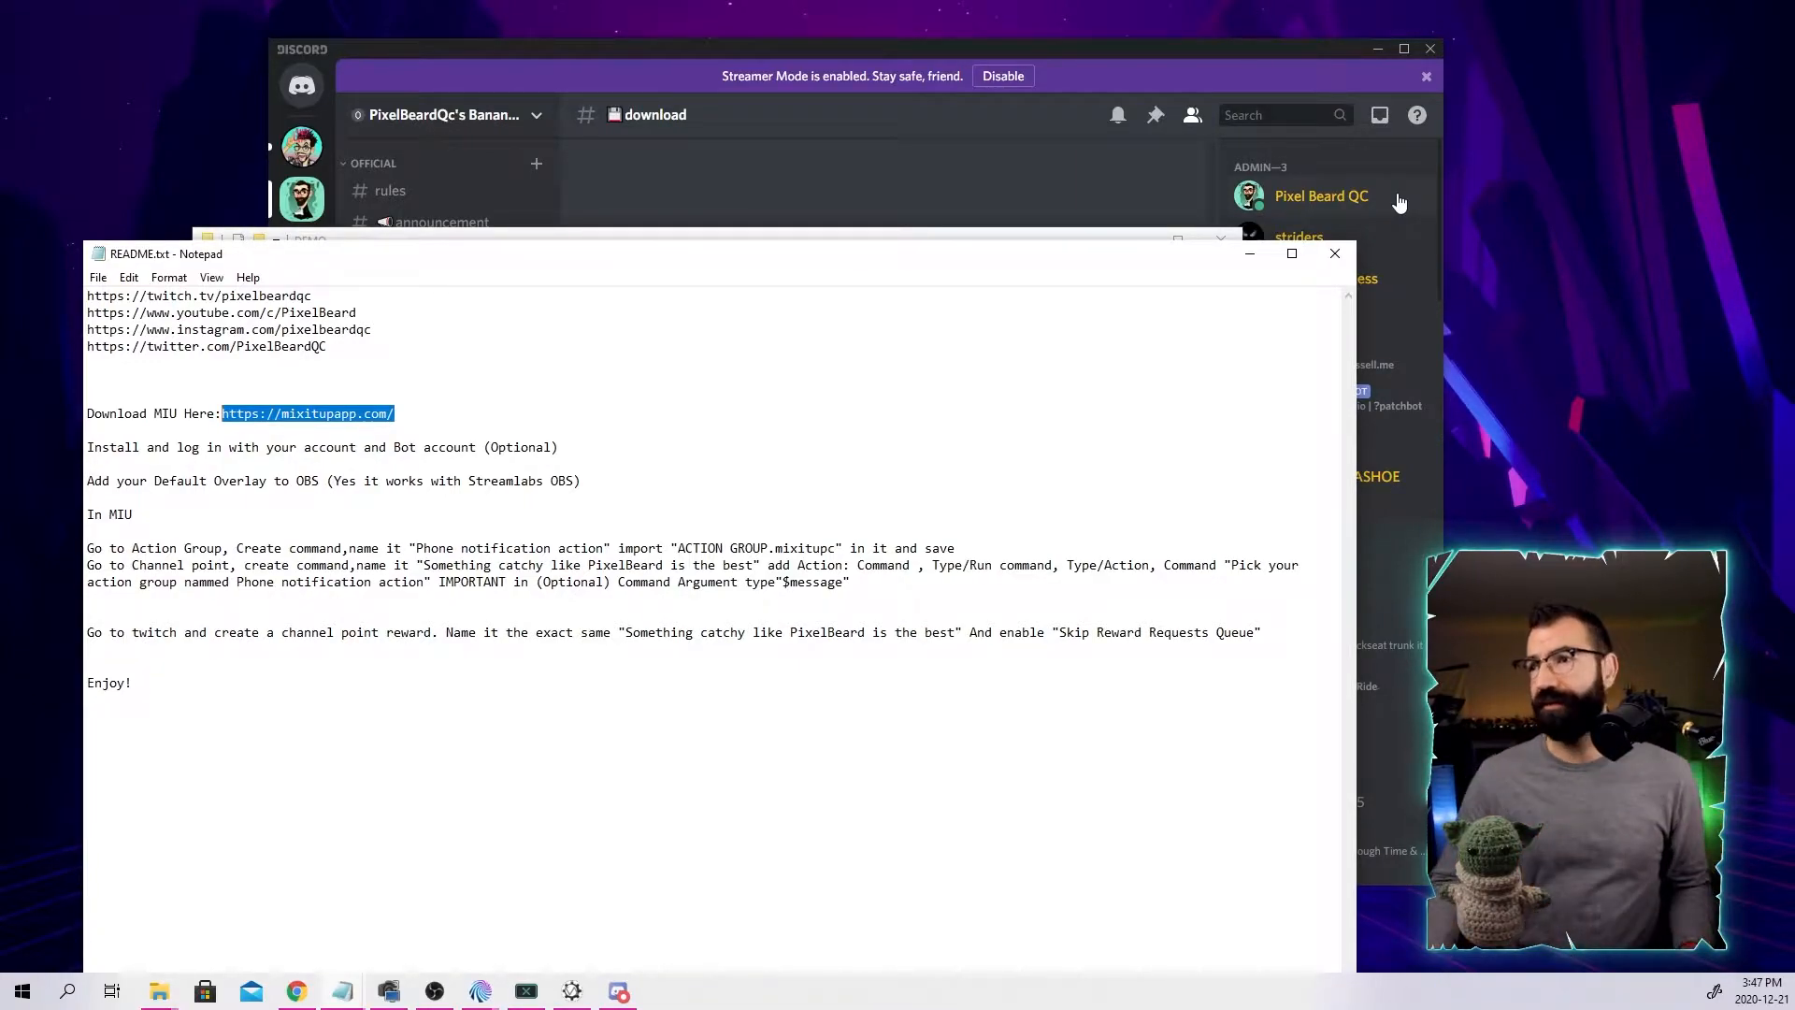
left_click(1250, 253)
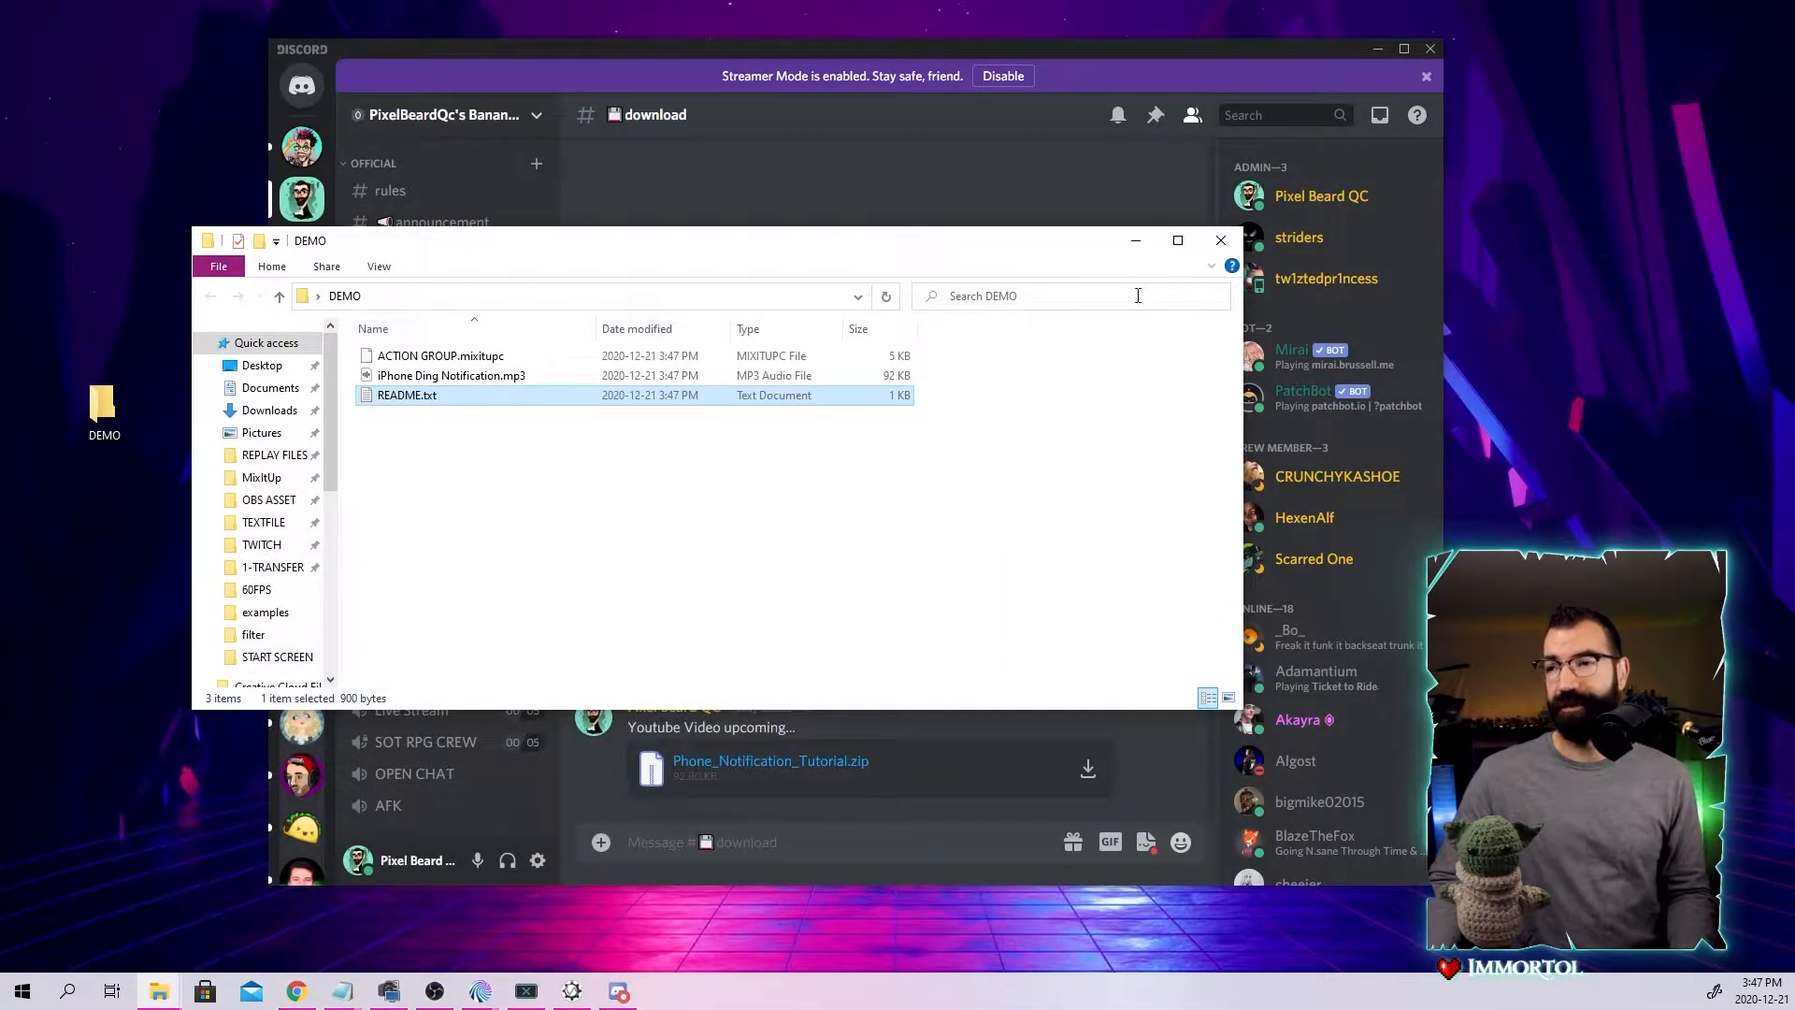
left_click(1135, 240)
left_click(1377, 48)
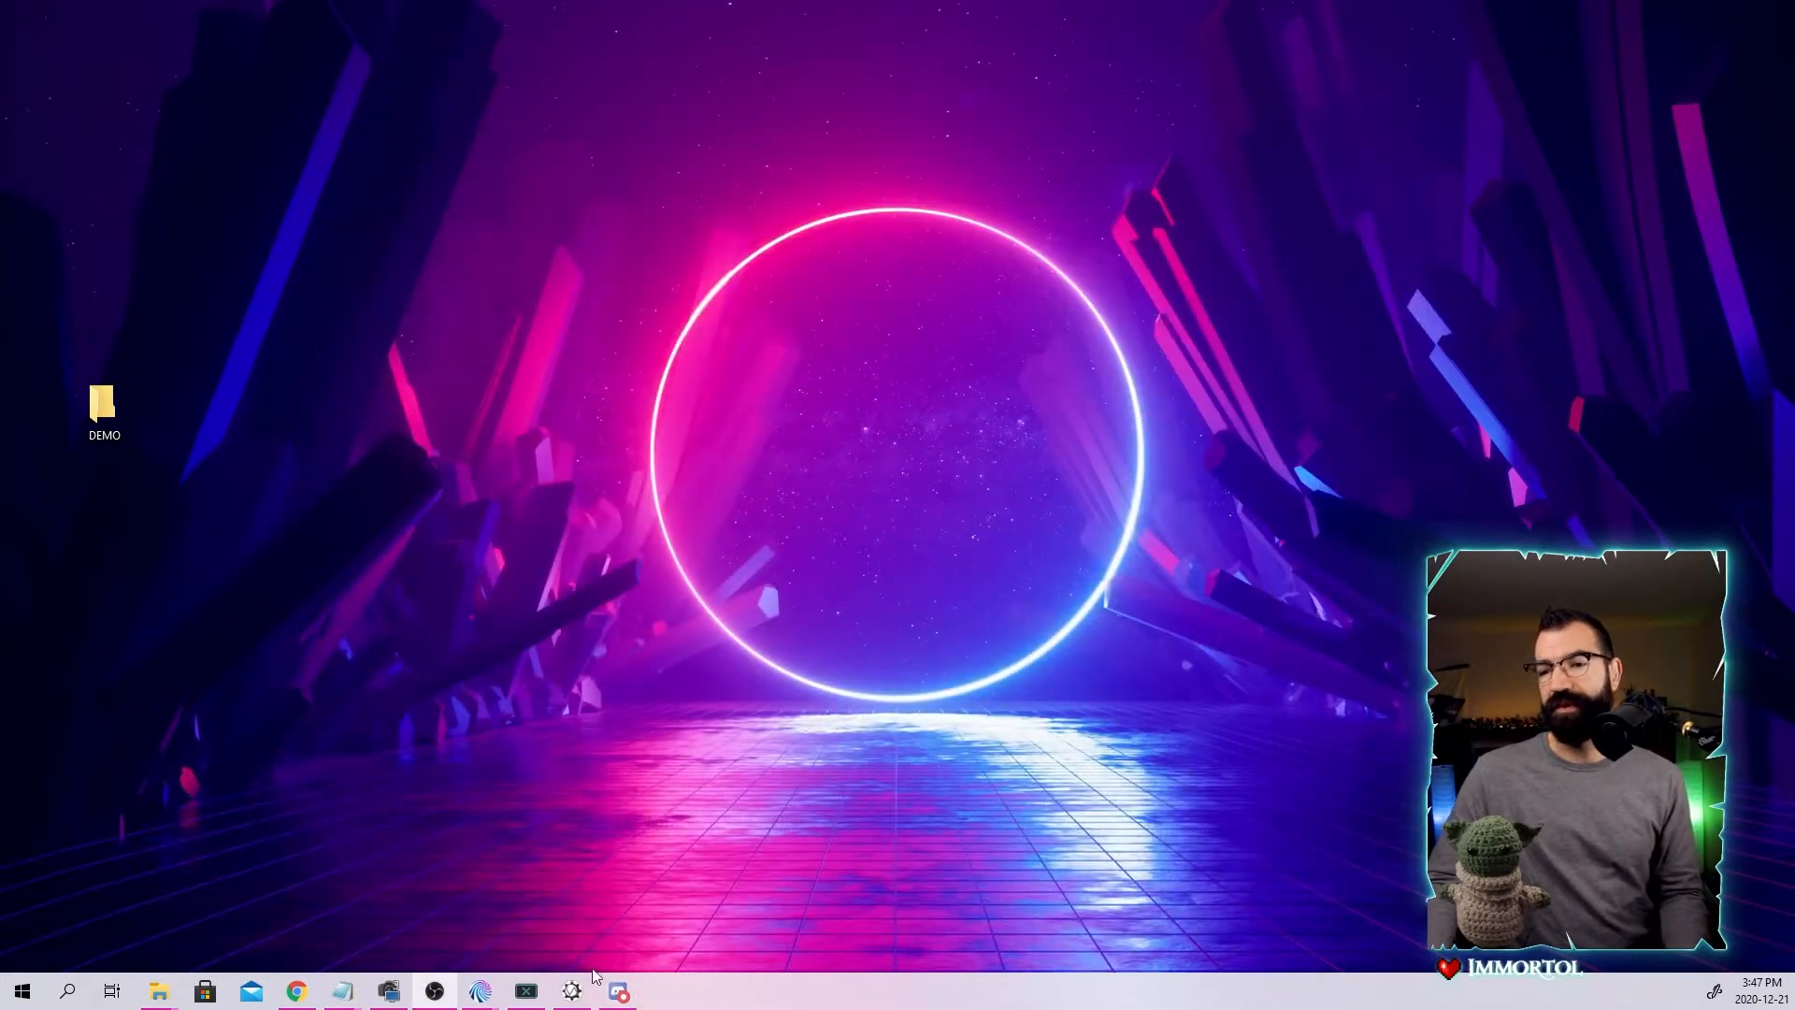
Switch to the main Mix It Up window and send !yoda as a chat message from the Streamer account.
mouse_move(480, 991)
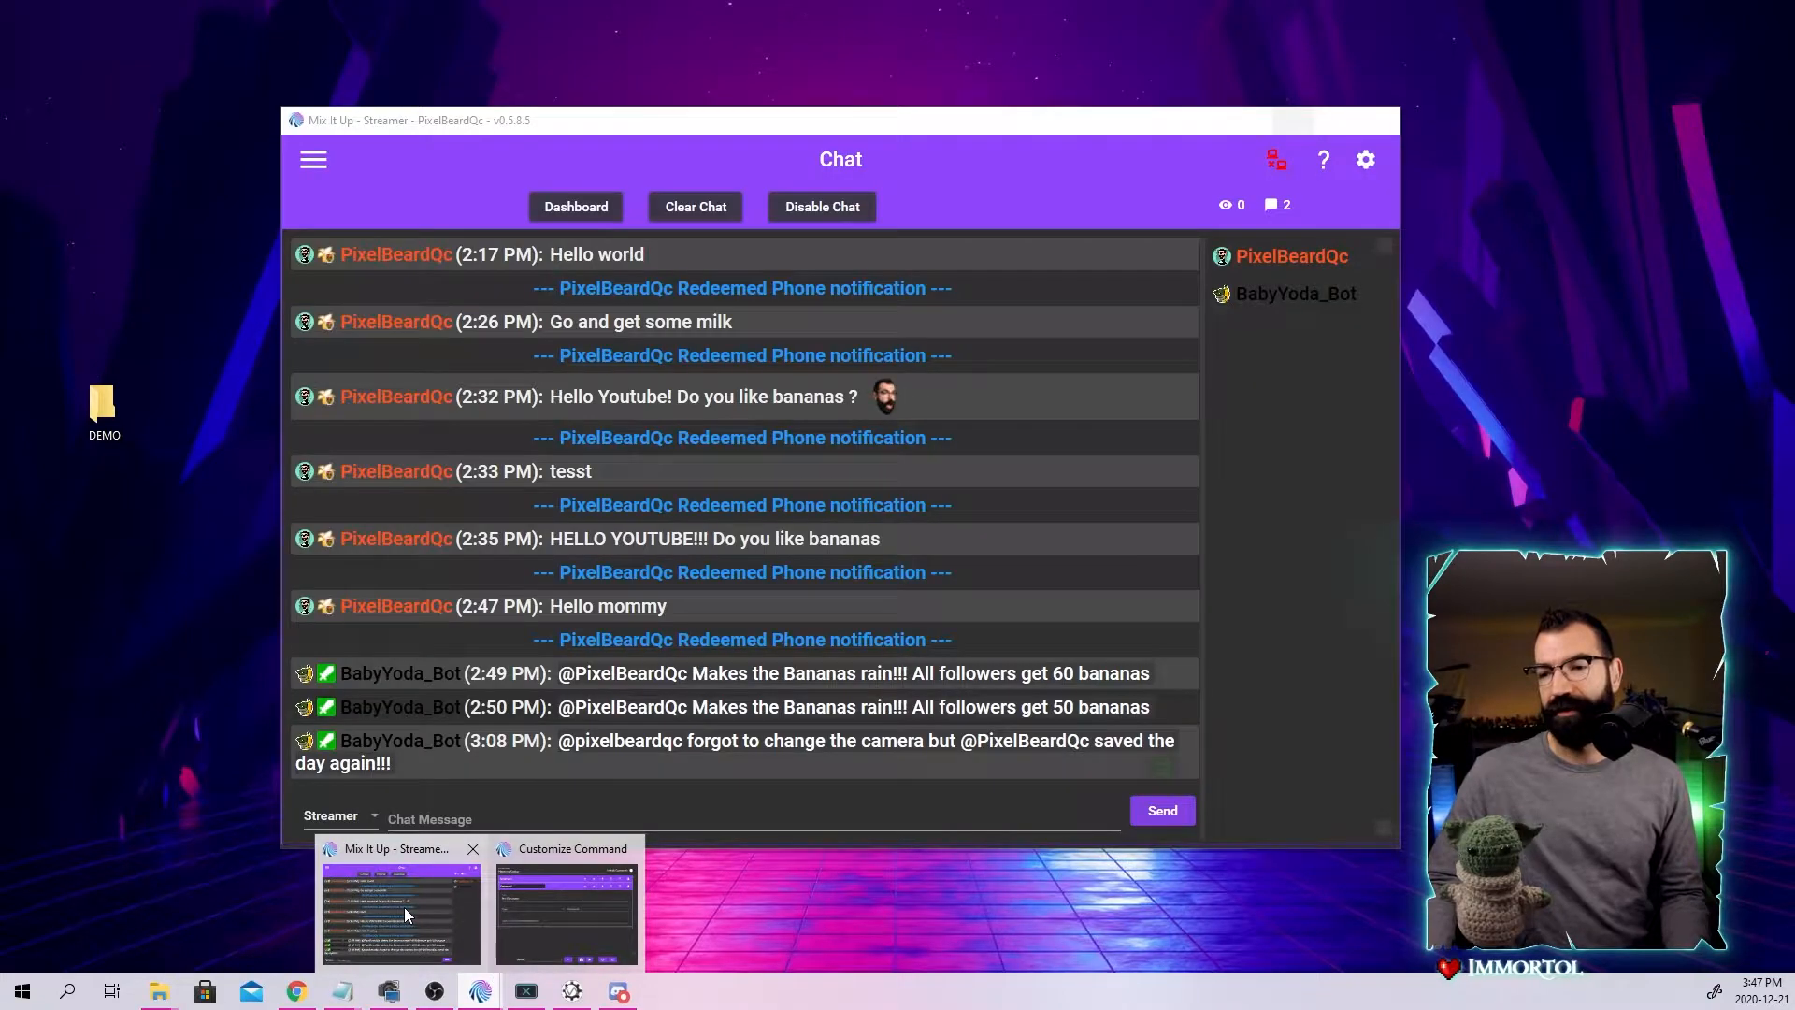
left_click(404, 907)
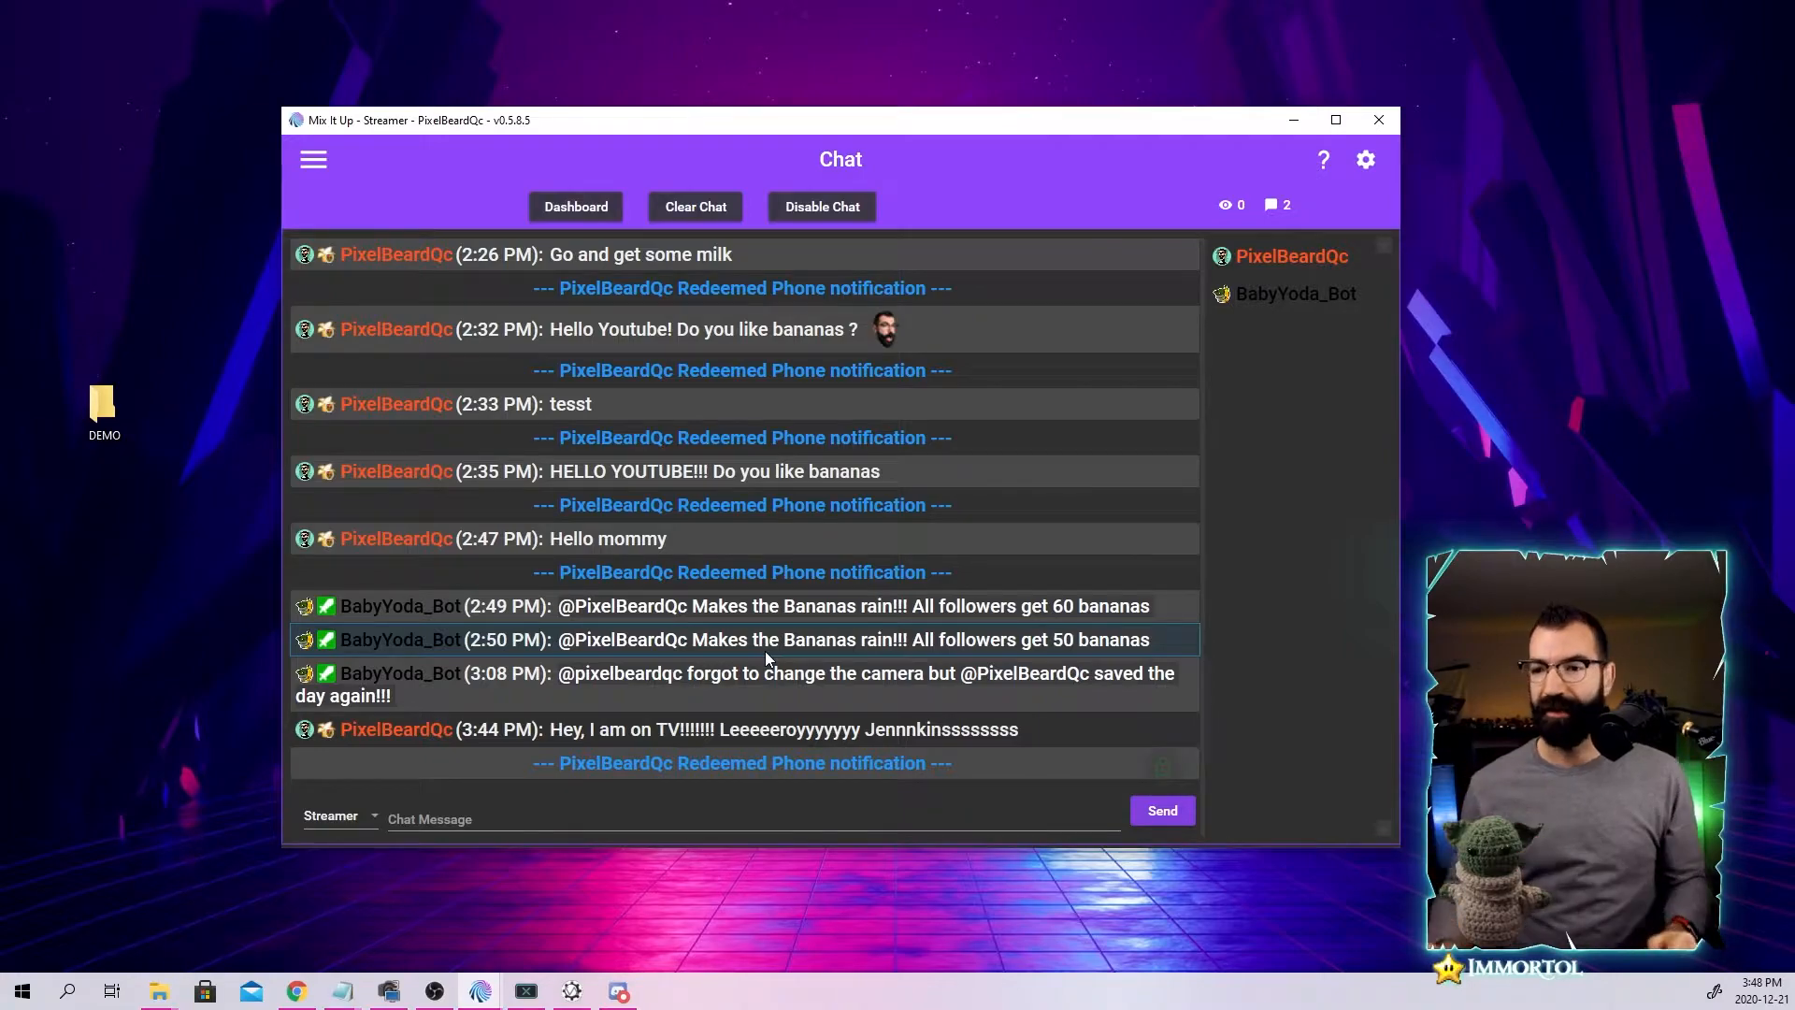
left_click(572, 819)
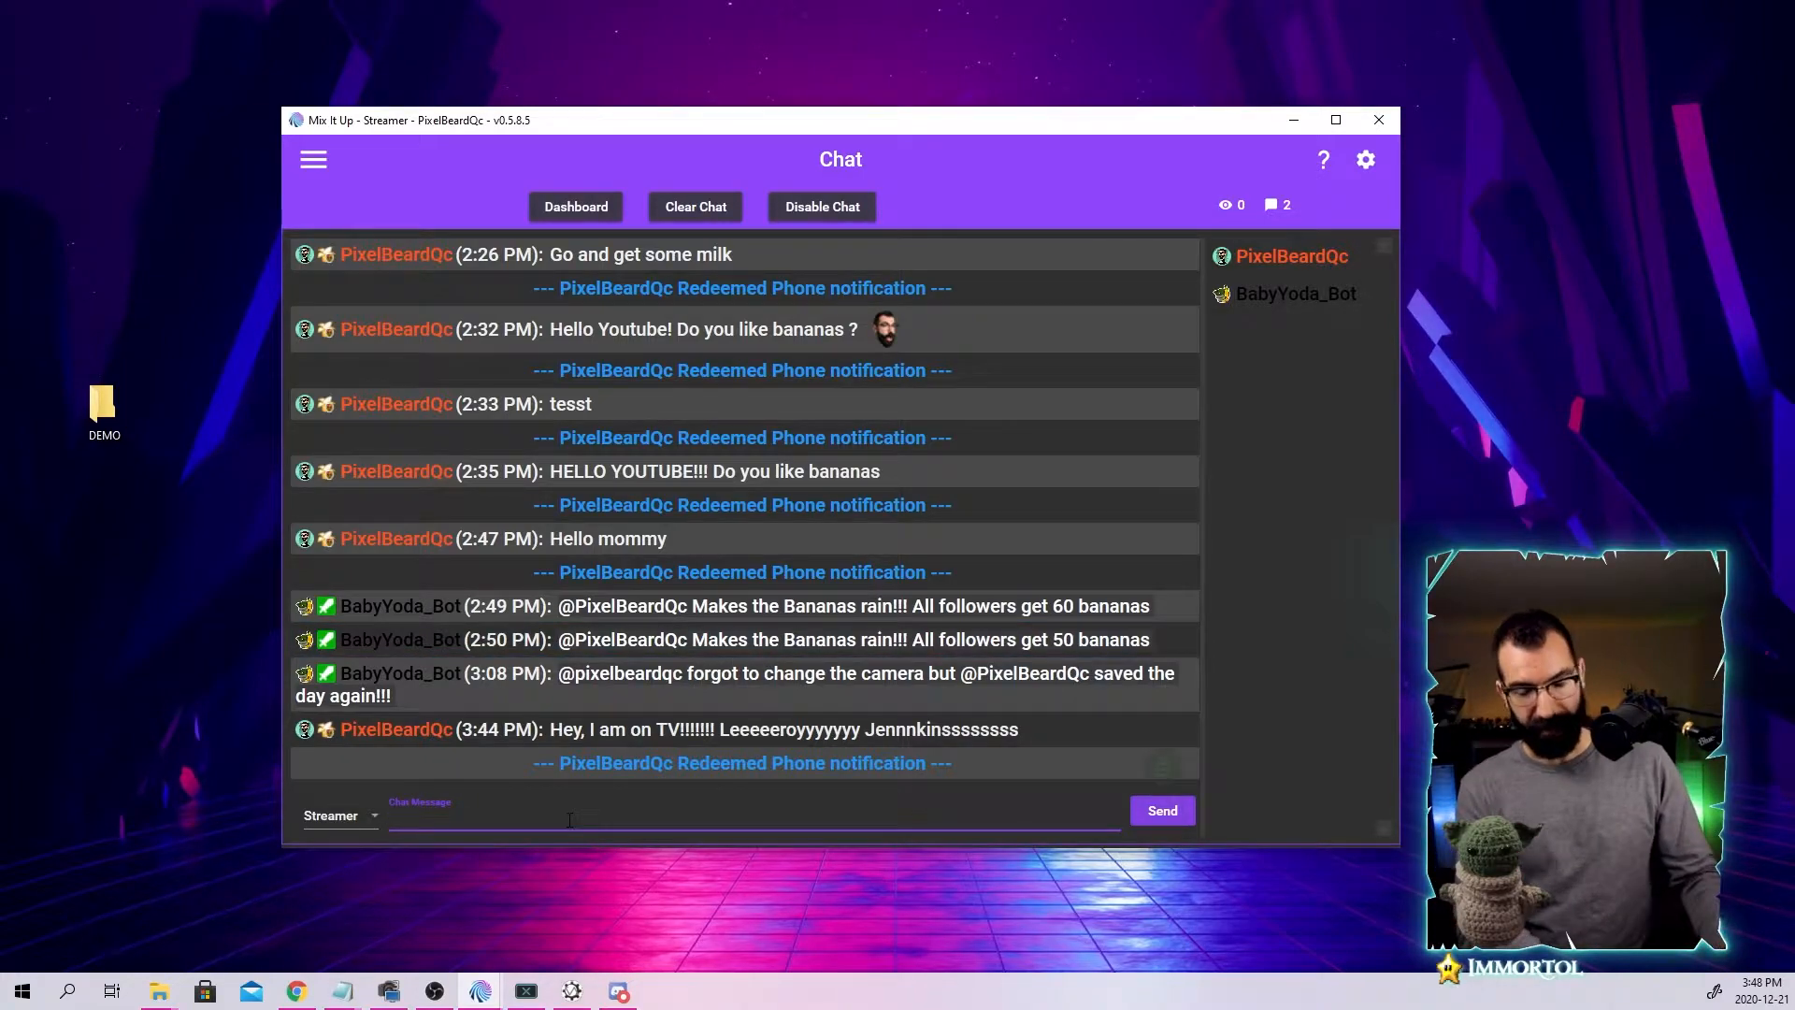
type("!yoda")
key("Return")
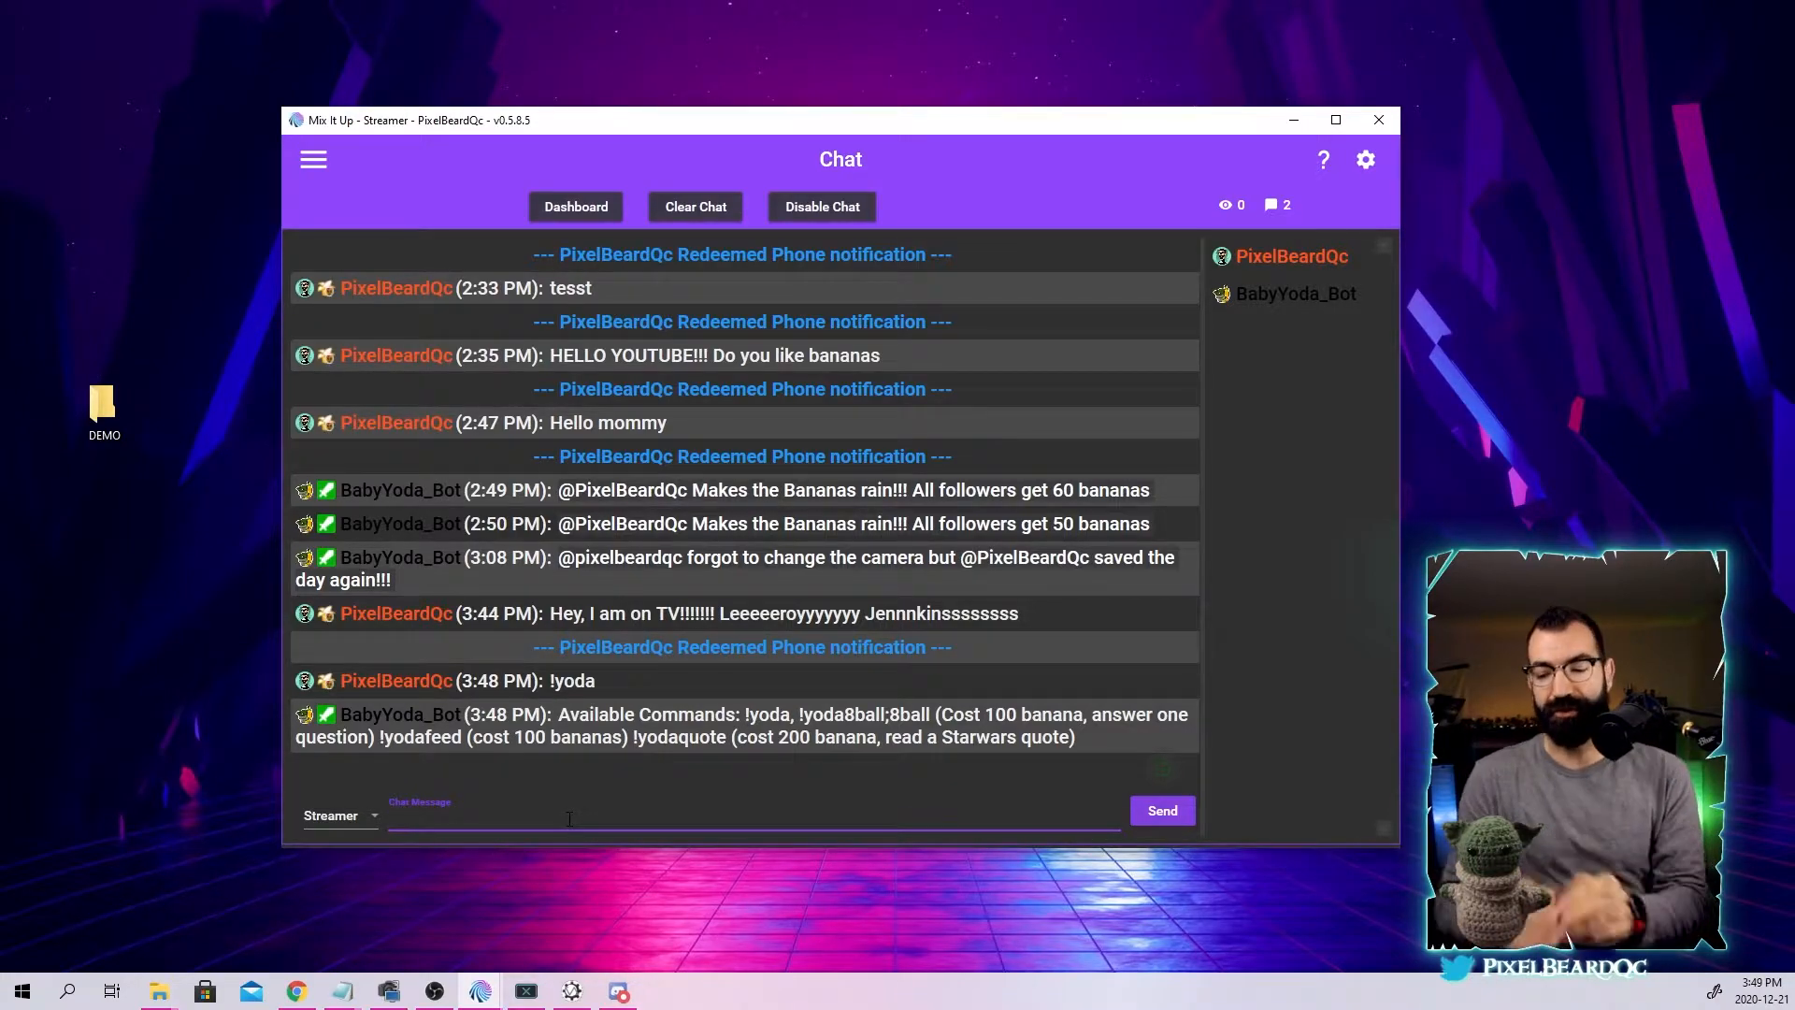
Go to Action Groups and start a new action group as an Advanced Command.
left_click(318, 161)
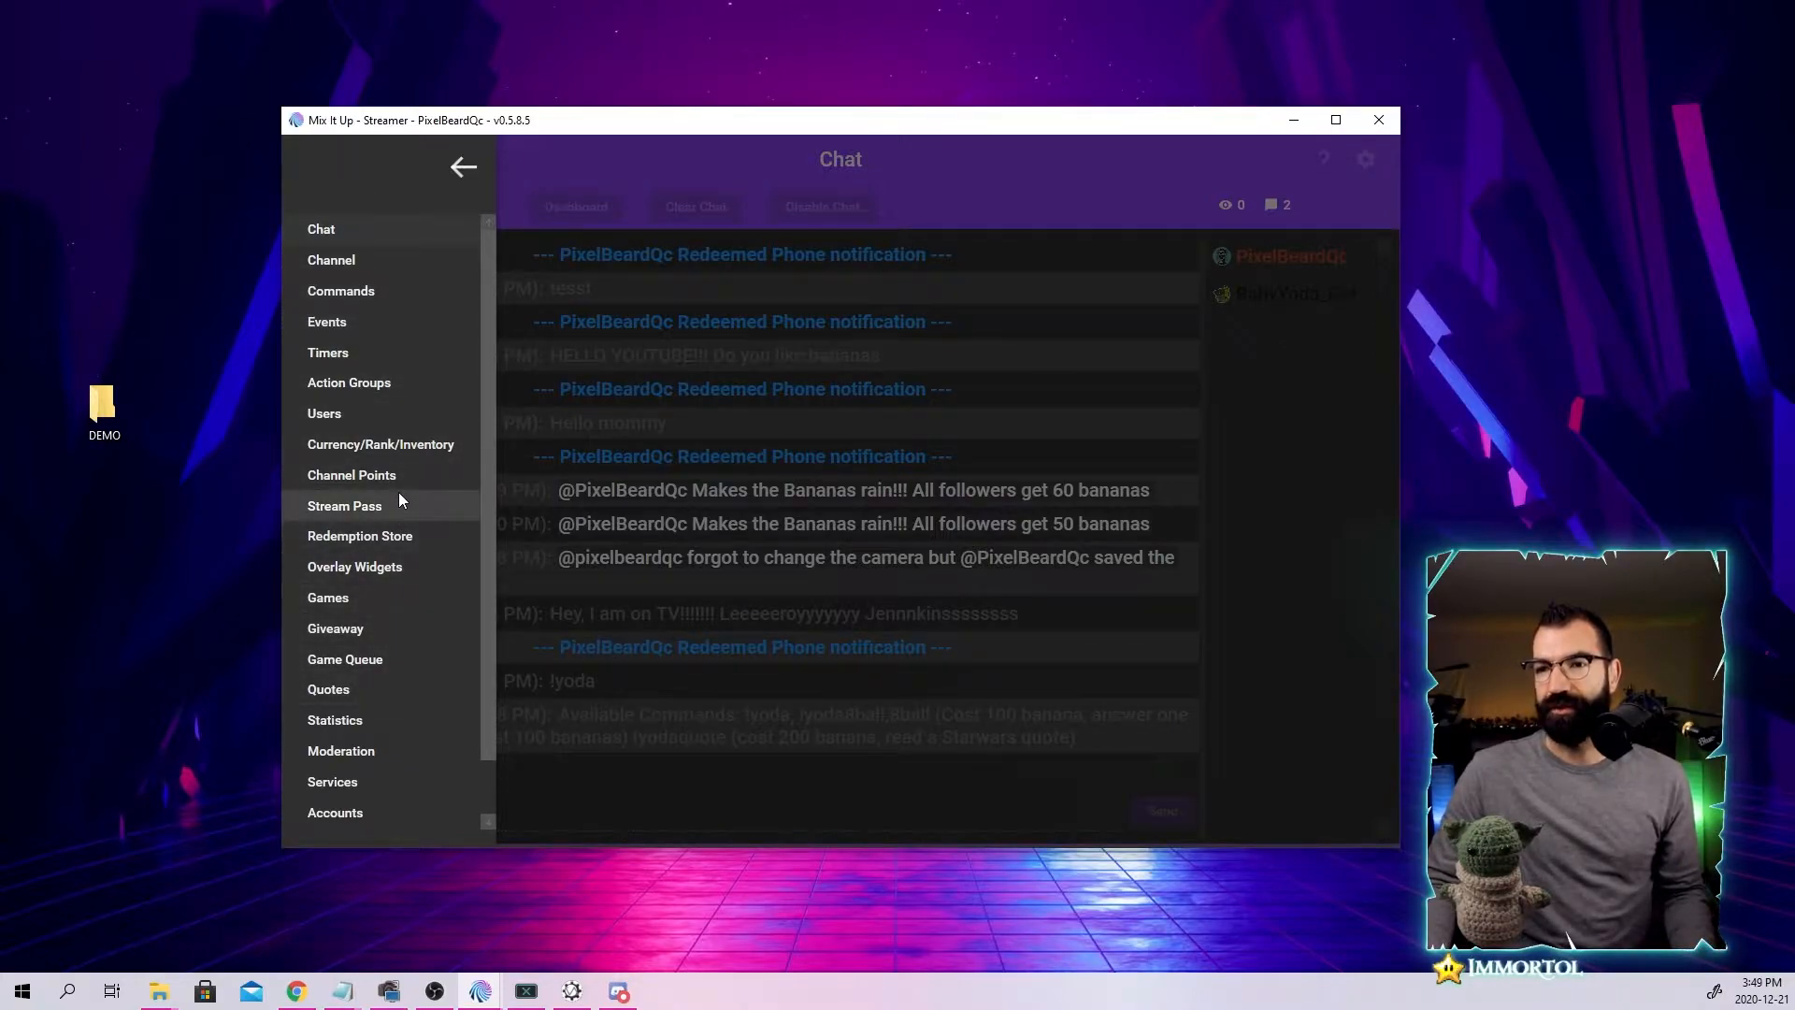
left_click(365, 385)
scroll(561, 574, "up", 6)
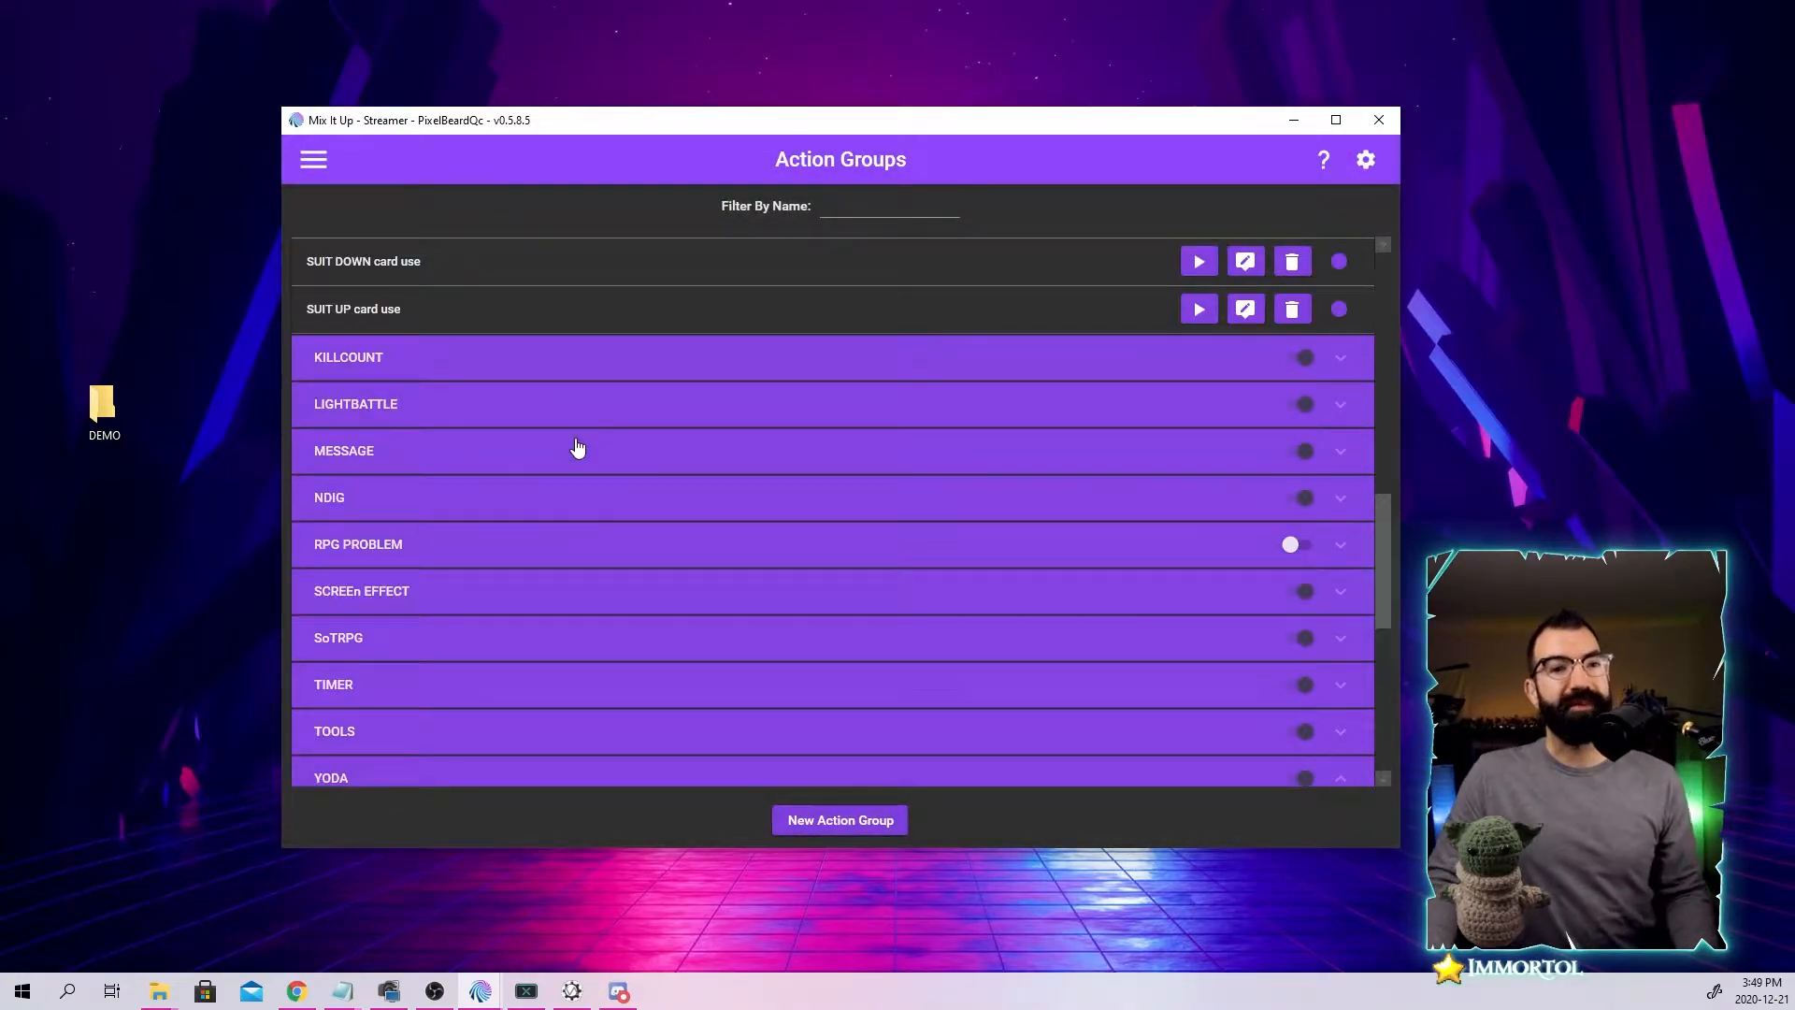
scroll(577, 448, "down", 5)
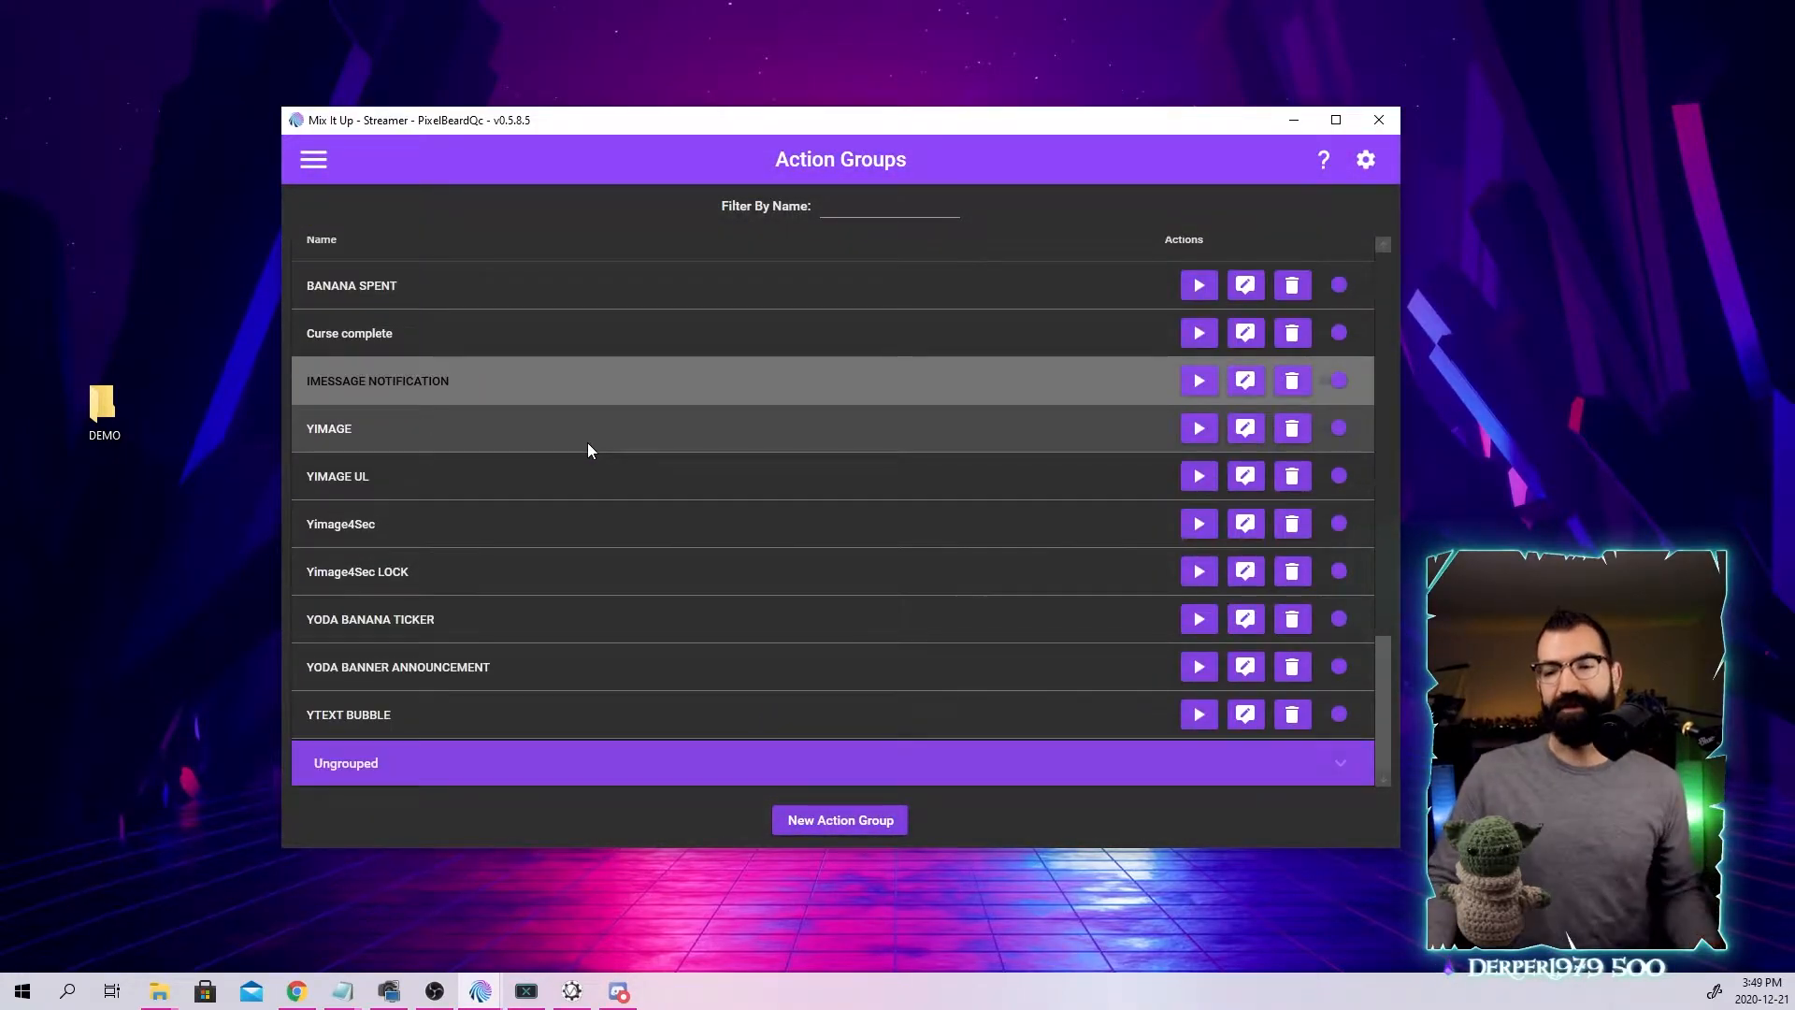
left_click(856, 822)
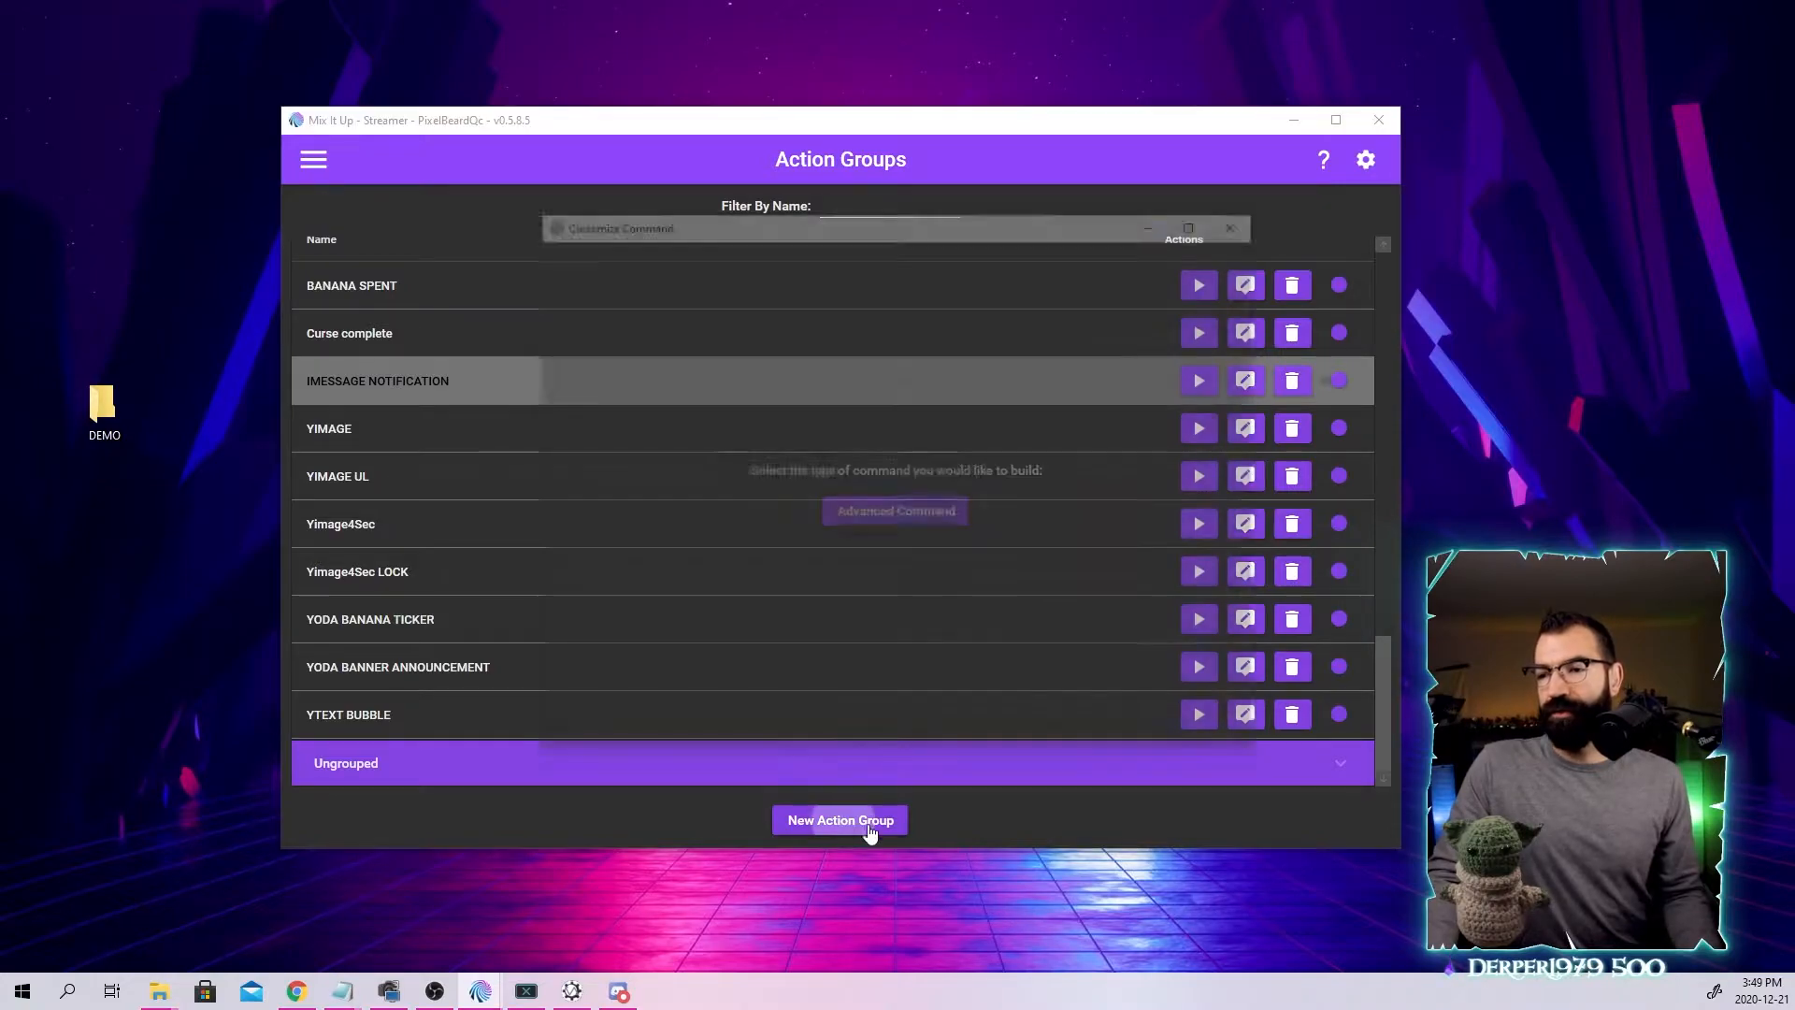
left_click(890, 510)
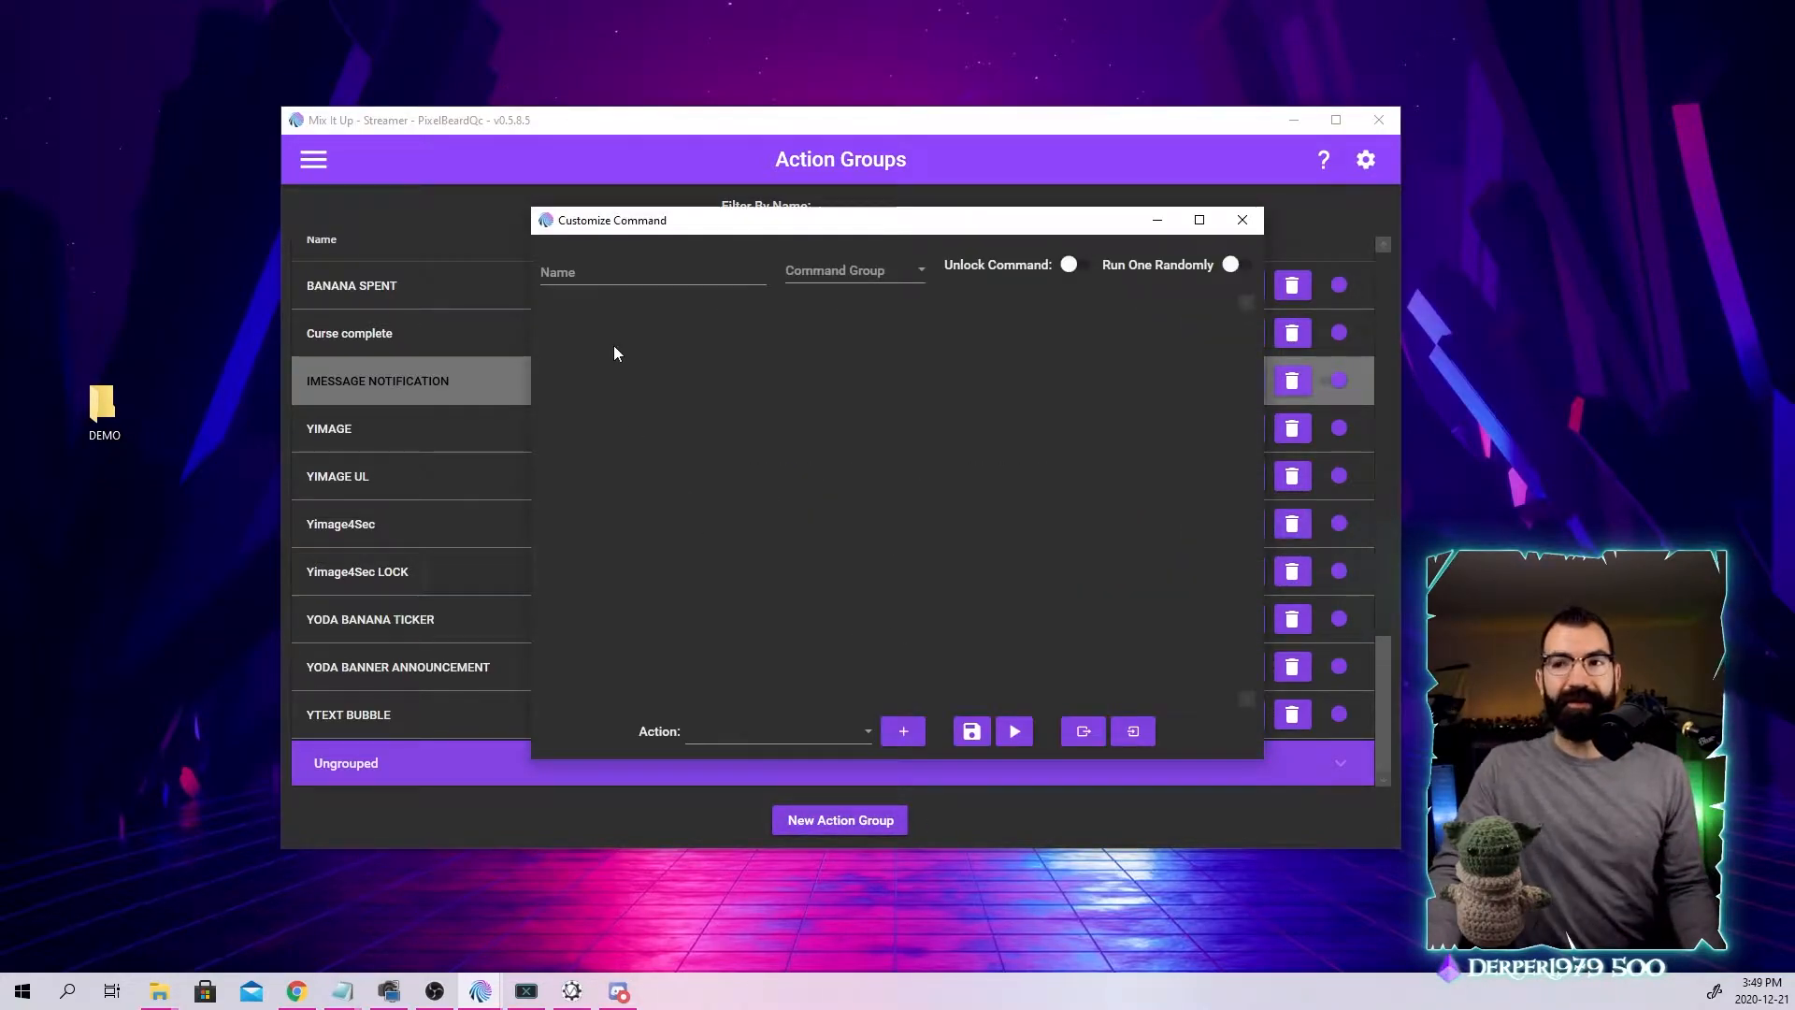
Name the new action group "Phone notification action" and check the available command groups without assigning one.
left_click(643, 274)
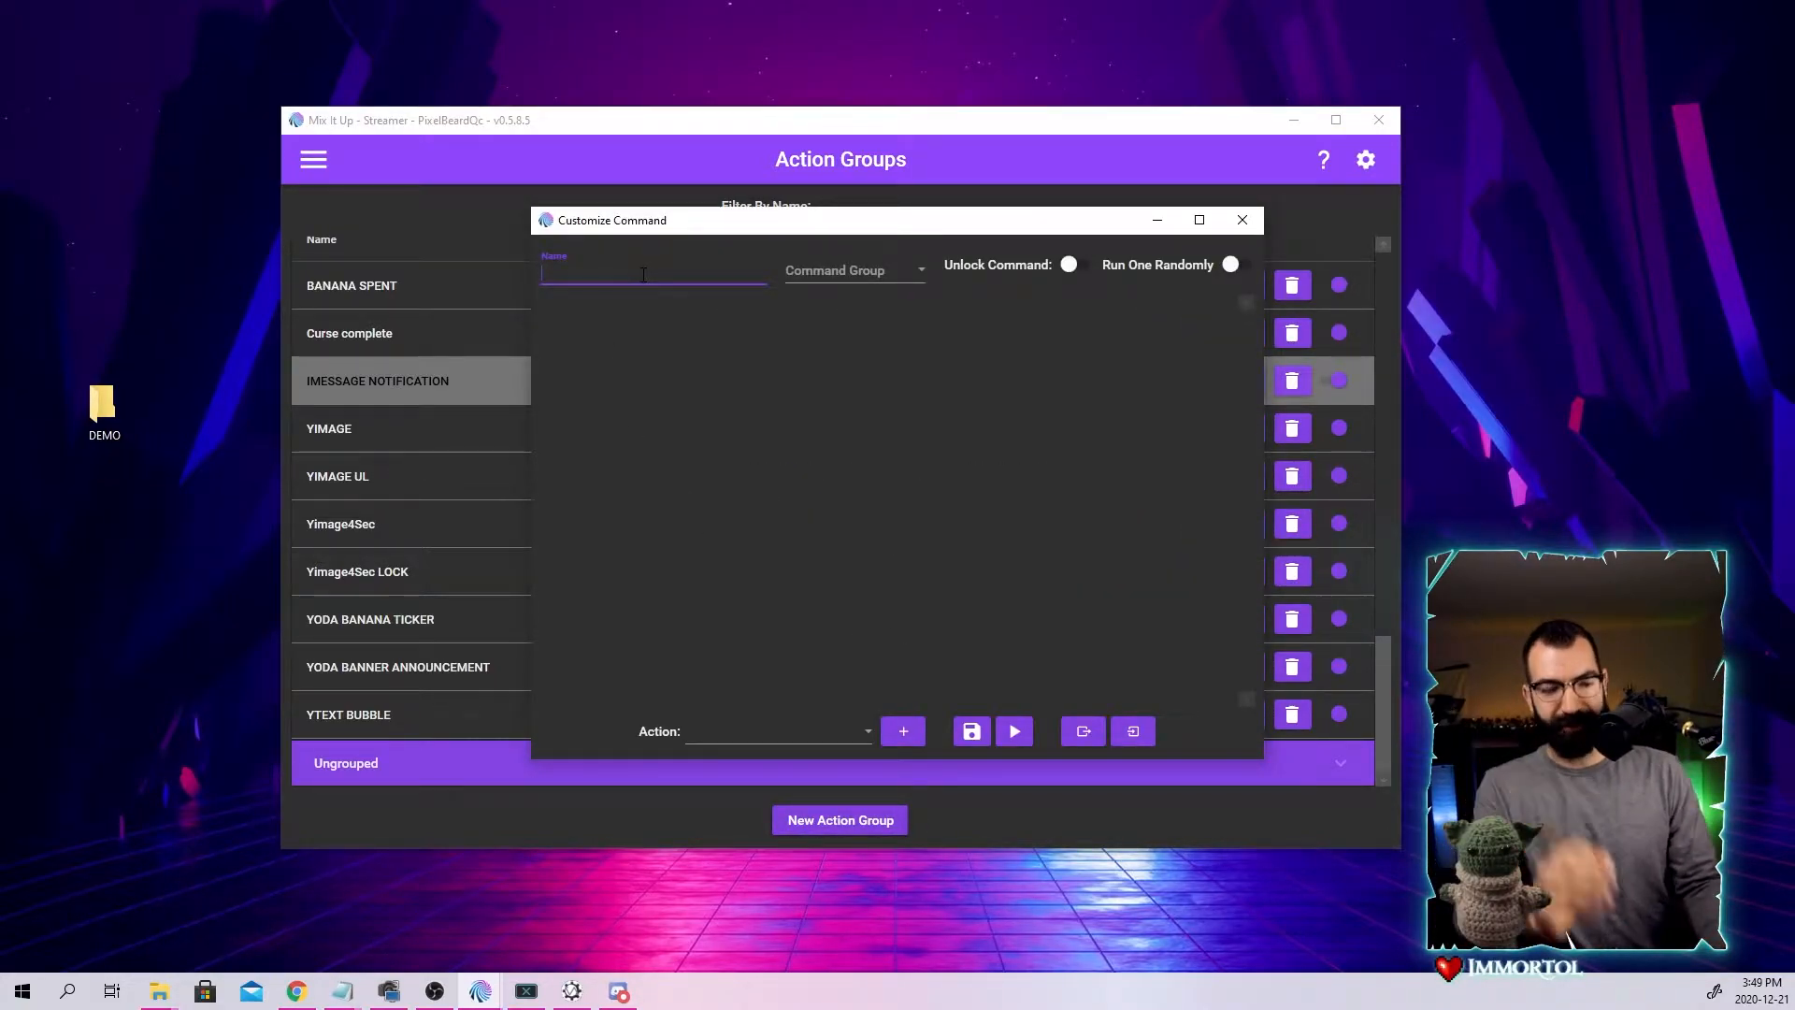
type("Phone n")
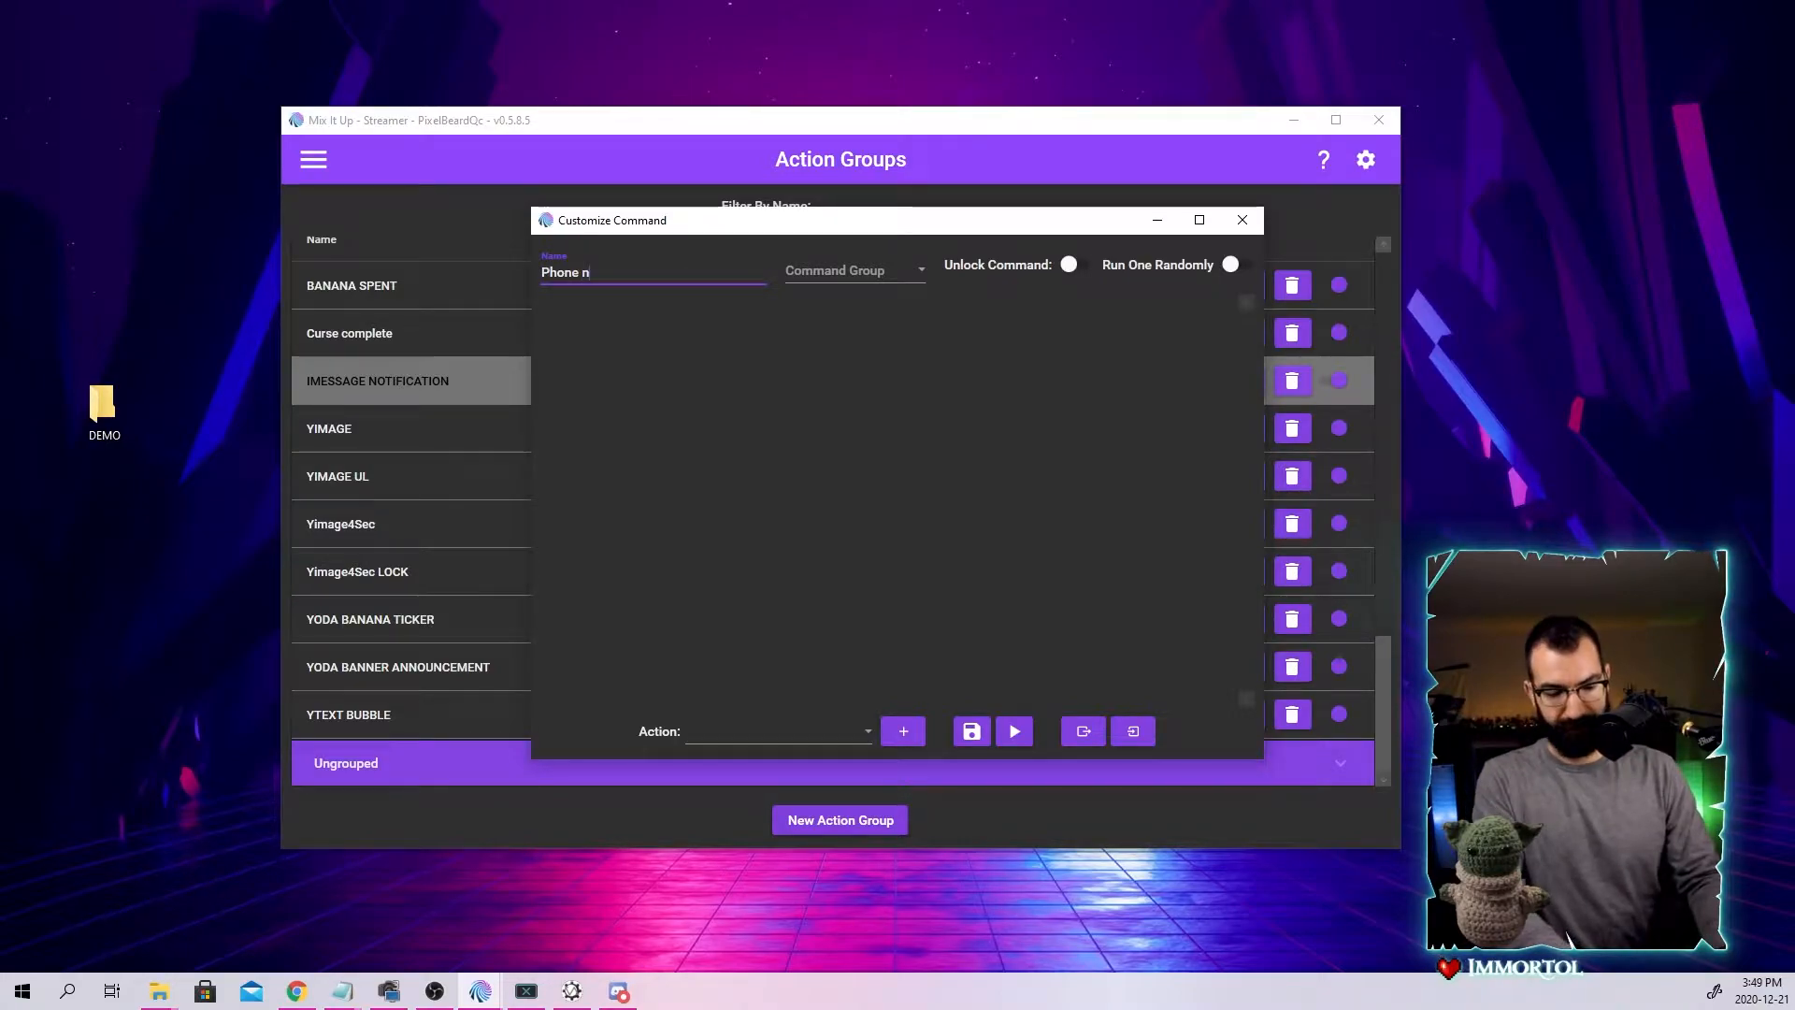
type("otification ")
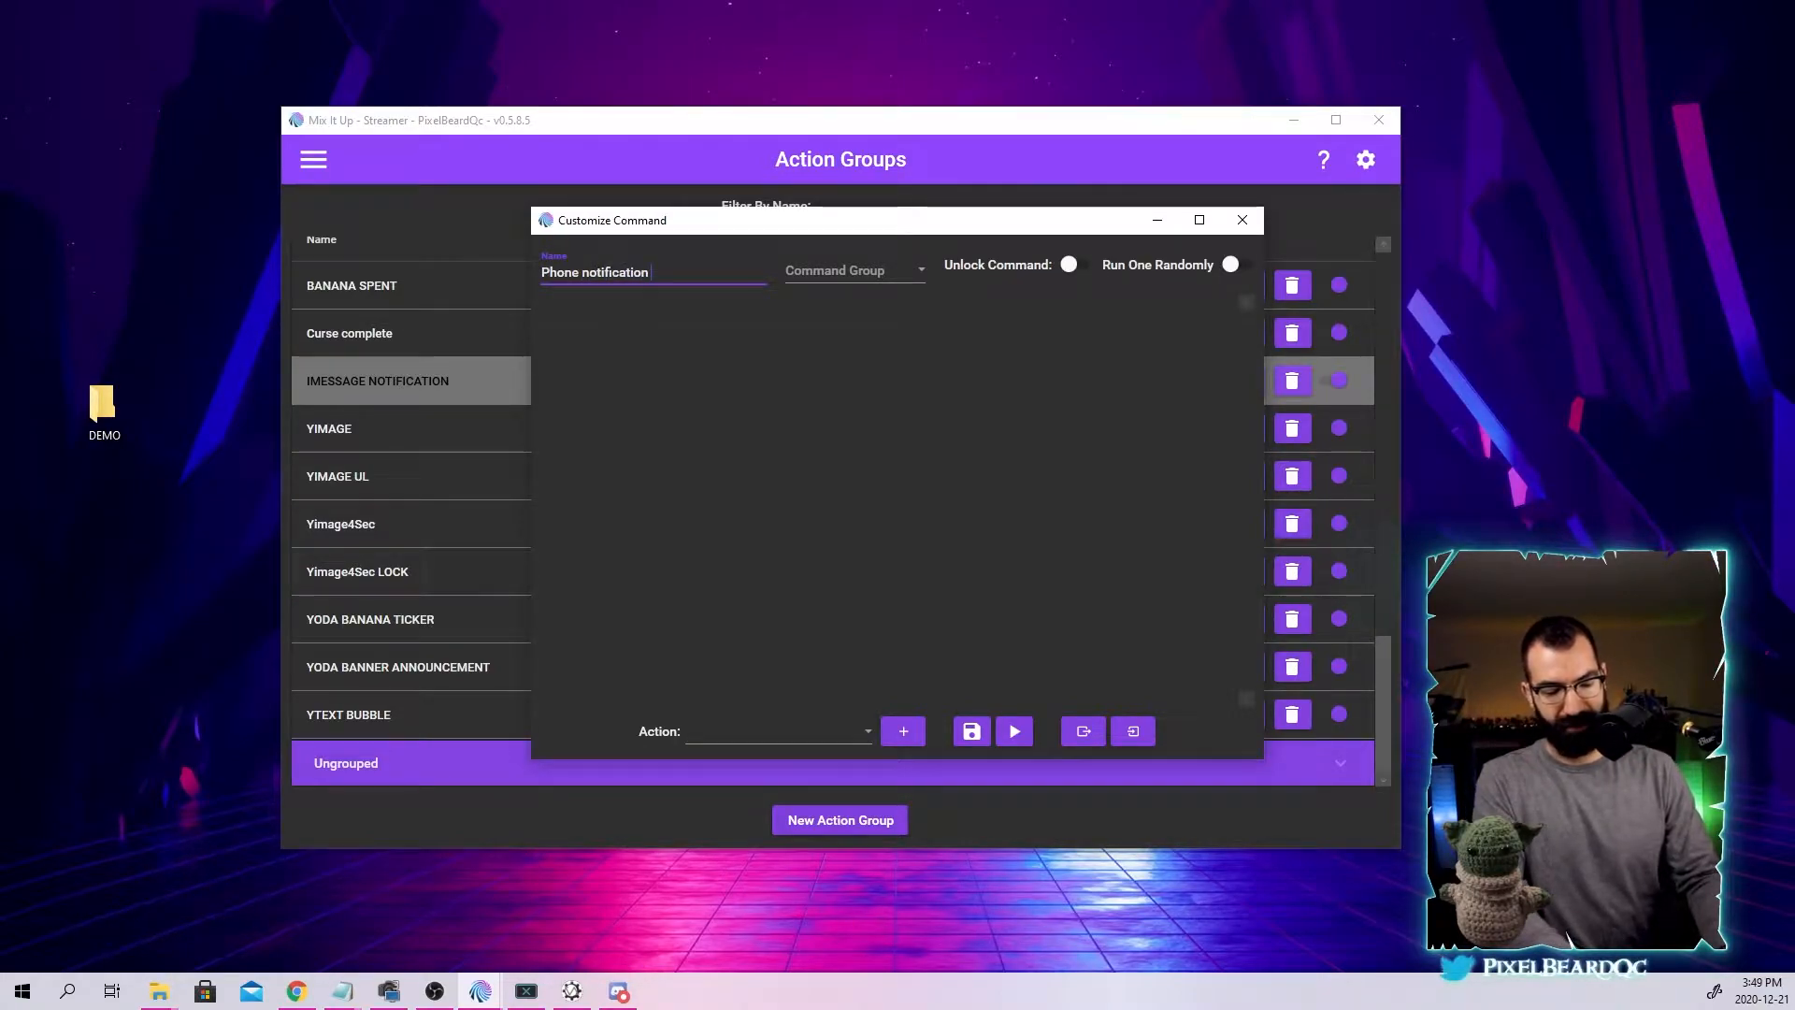
type("ac")
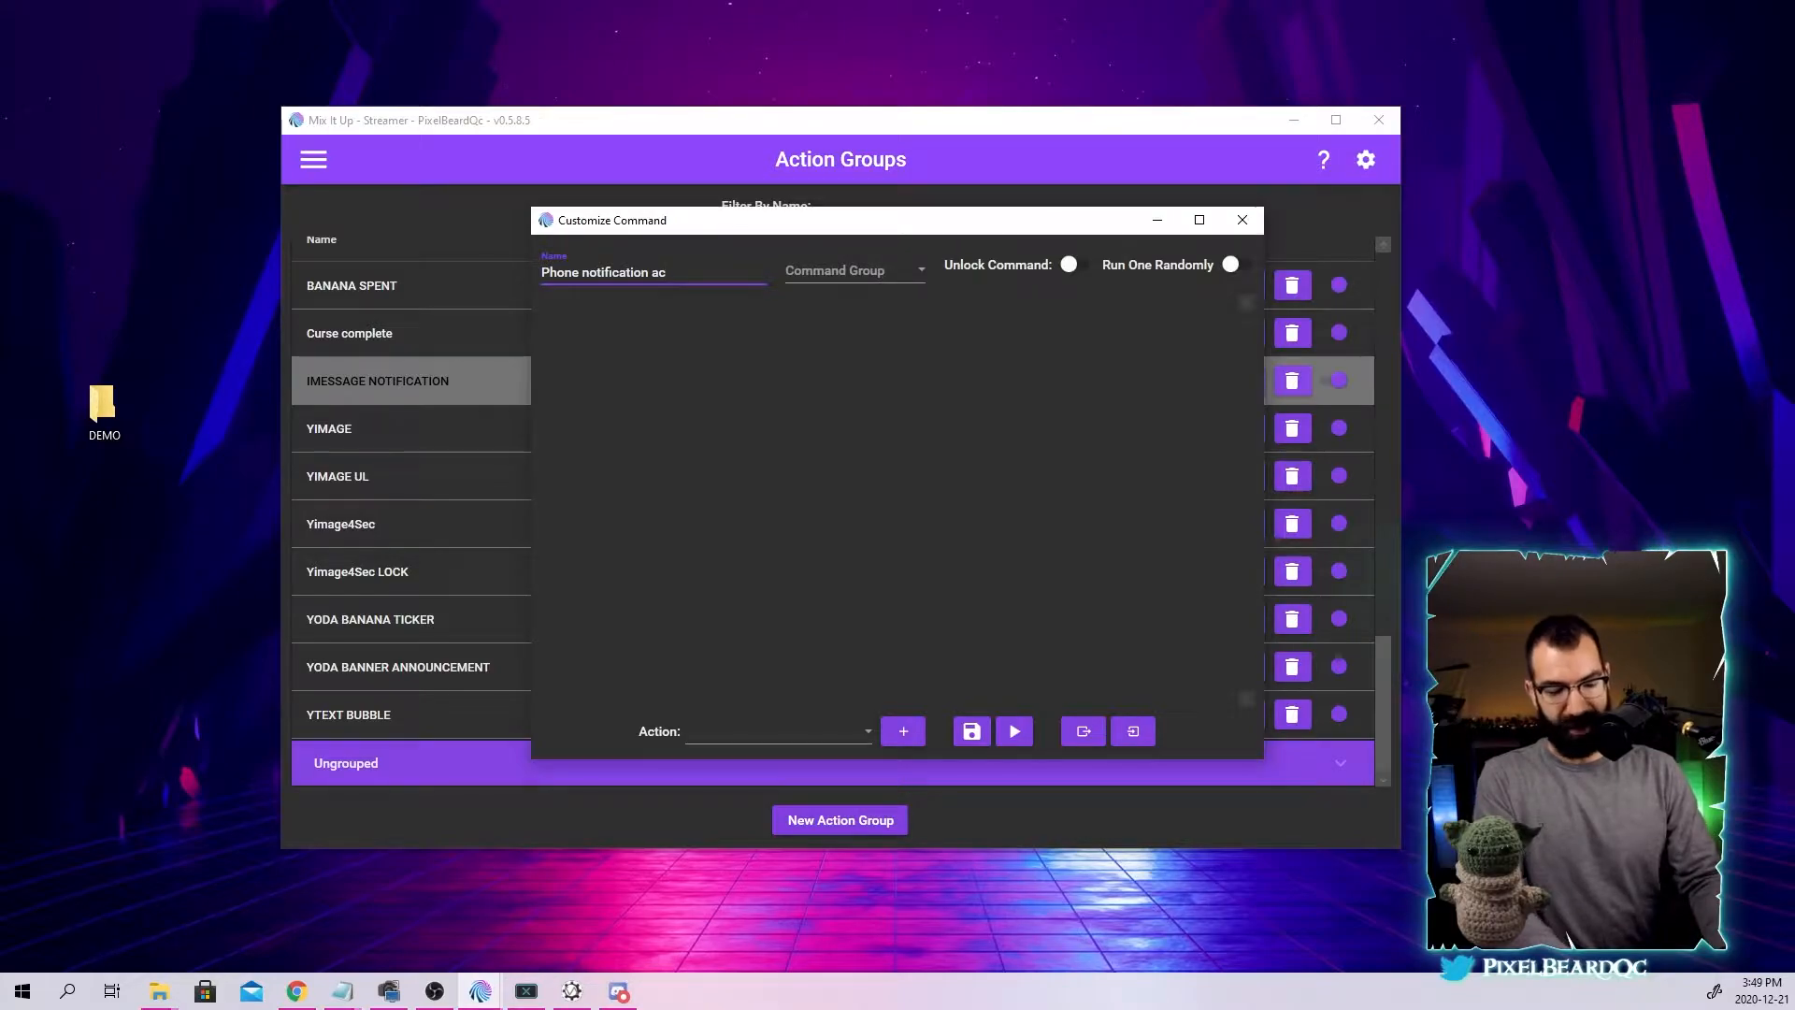
type("tion")
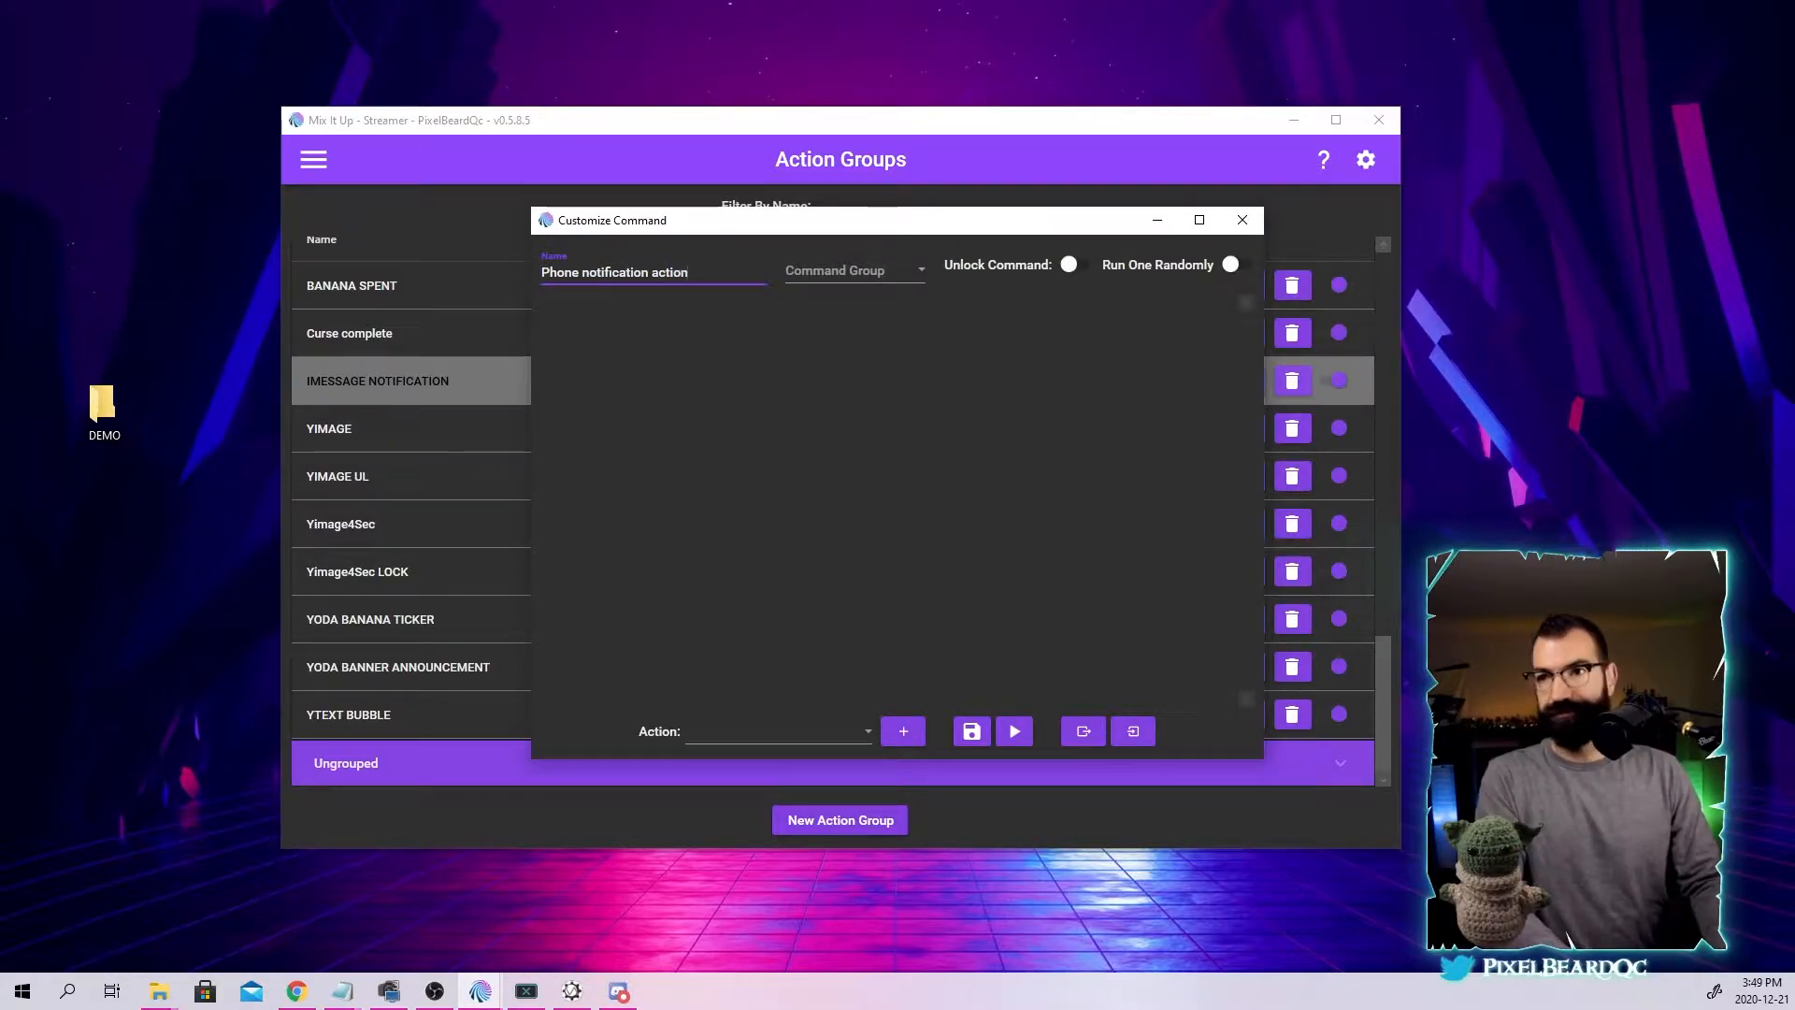
left_click(847, 273)
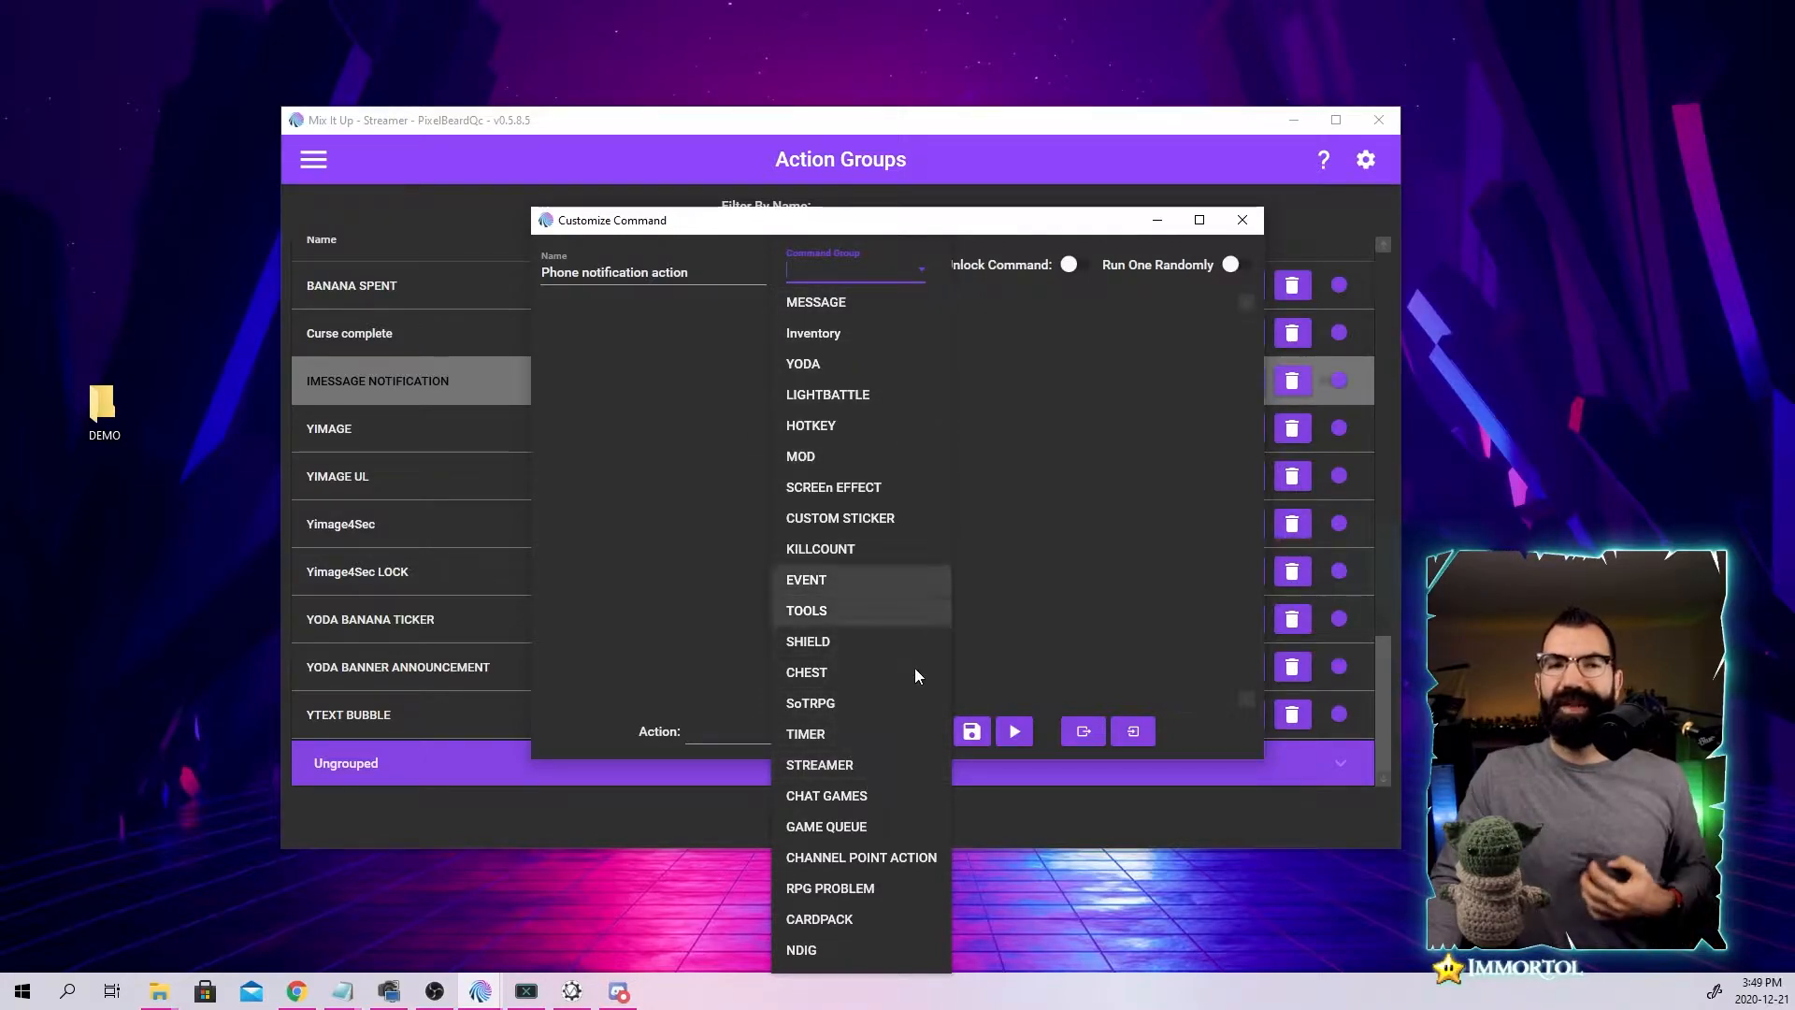
left_click(850, 258)
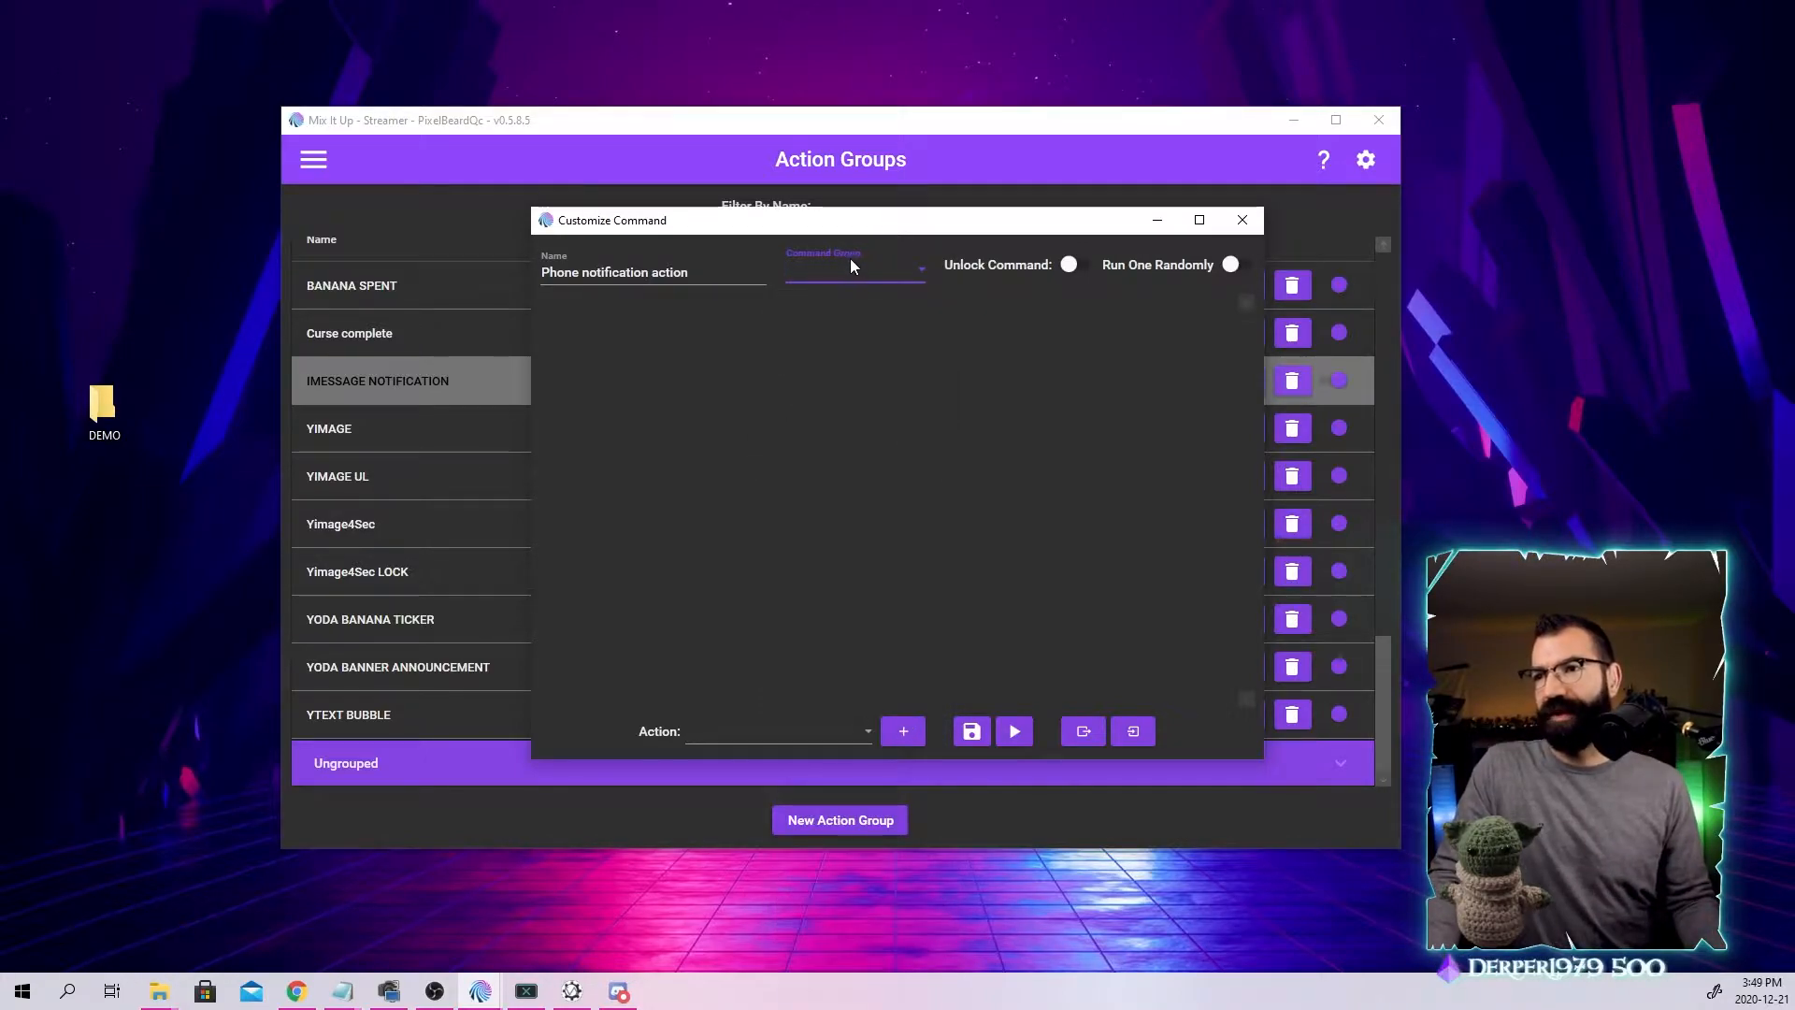
left_click(1075, 272)
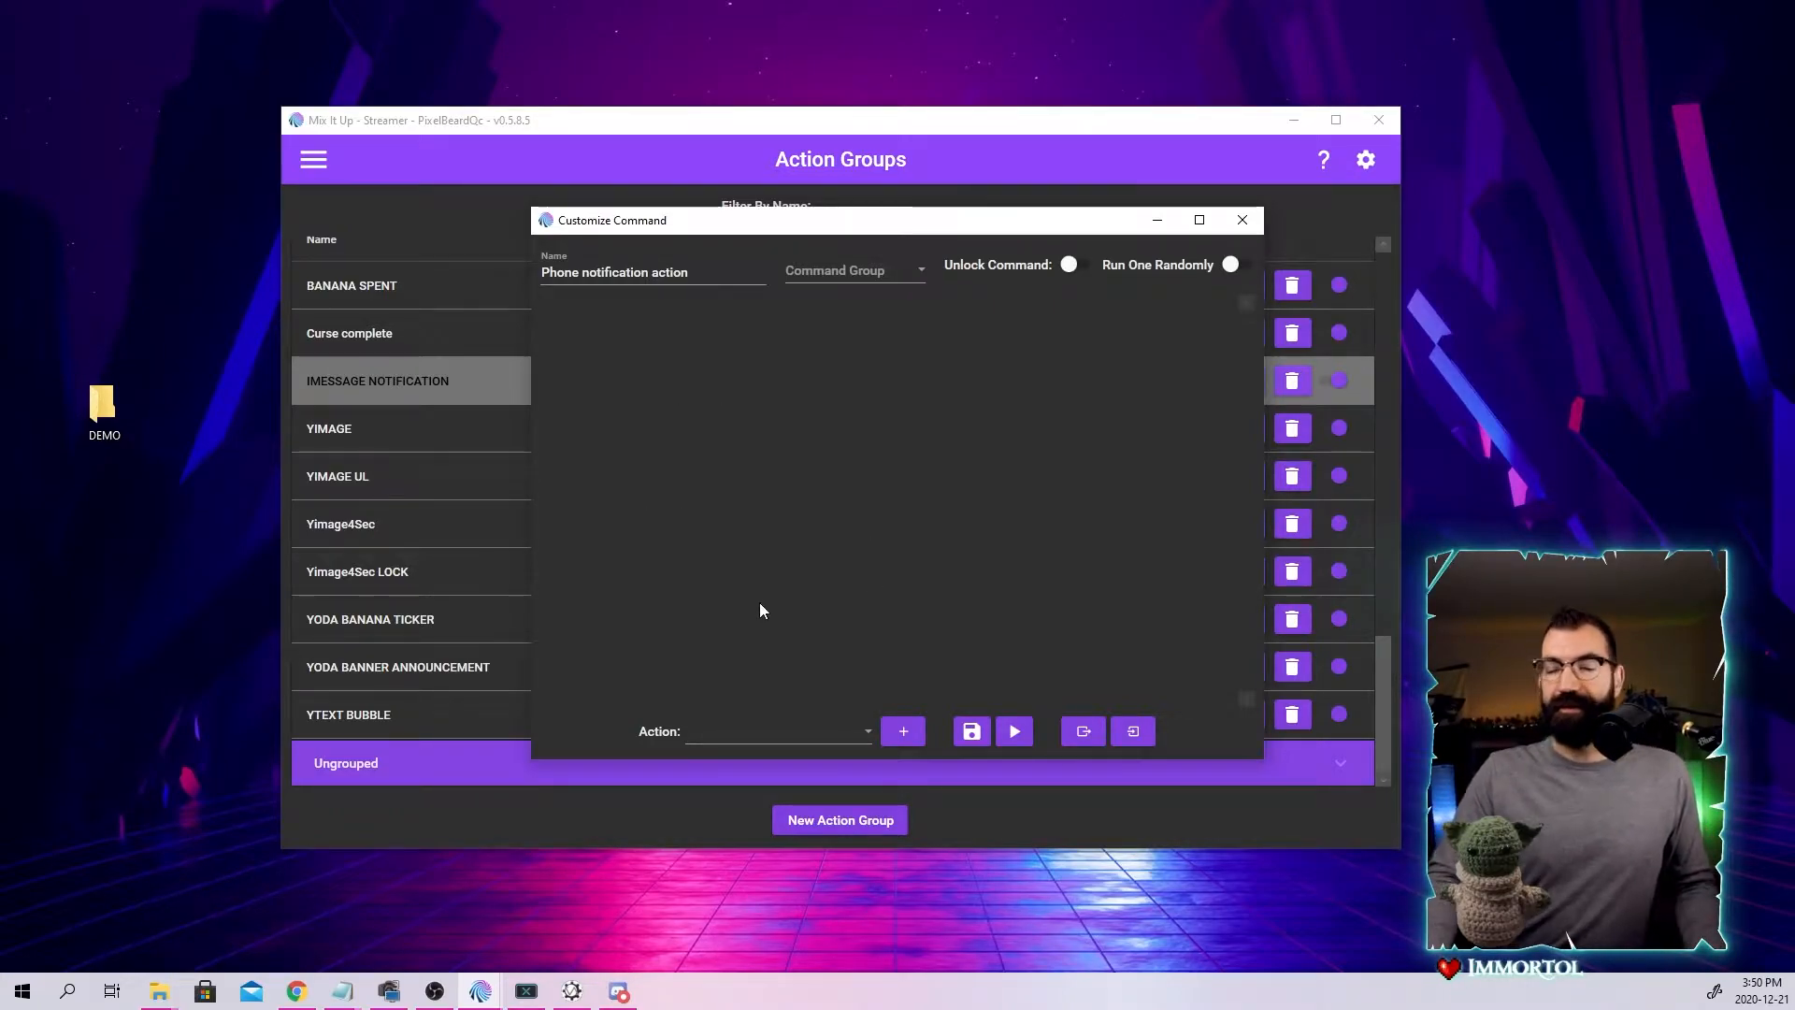
Import ACTION GROUP.mixitupc from the DEMO desktop folder into the command.
left_click(1131, 731)
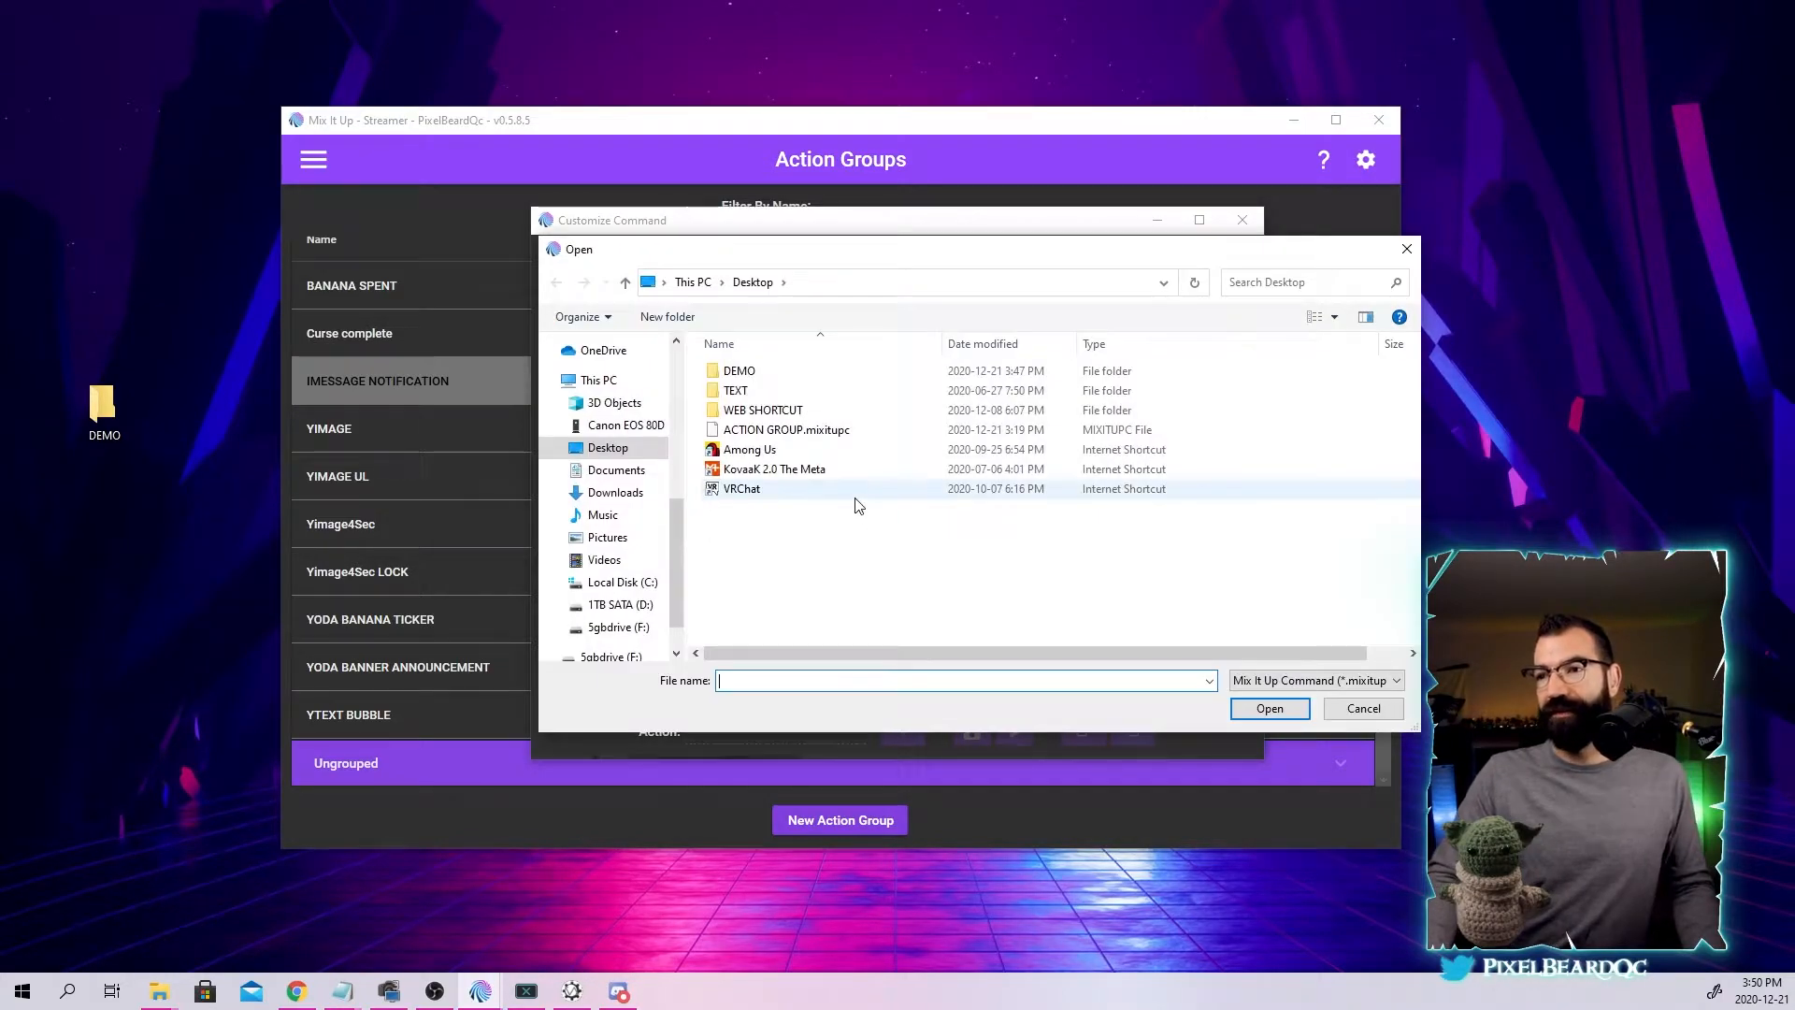
double_click(739, 371)
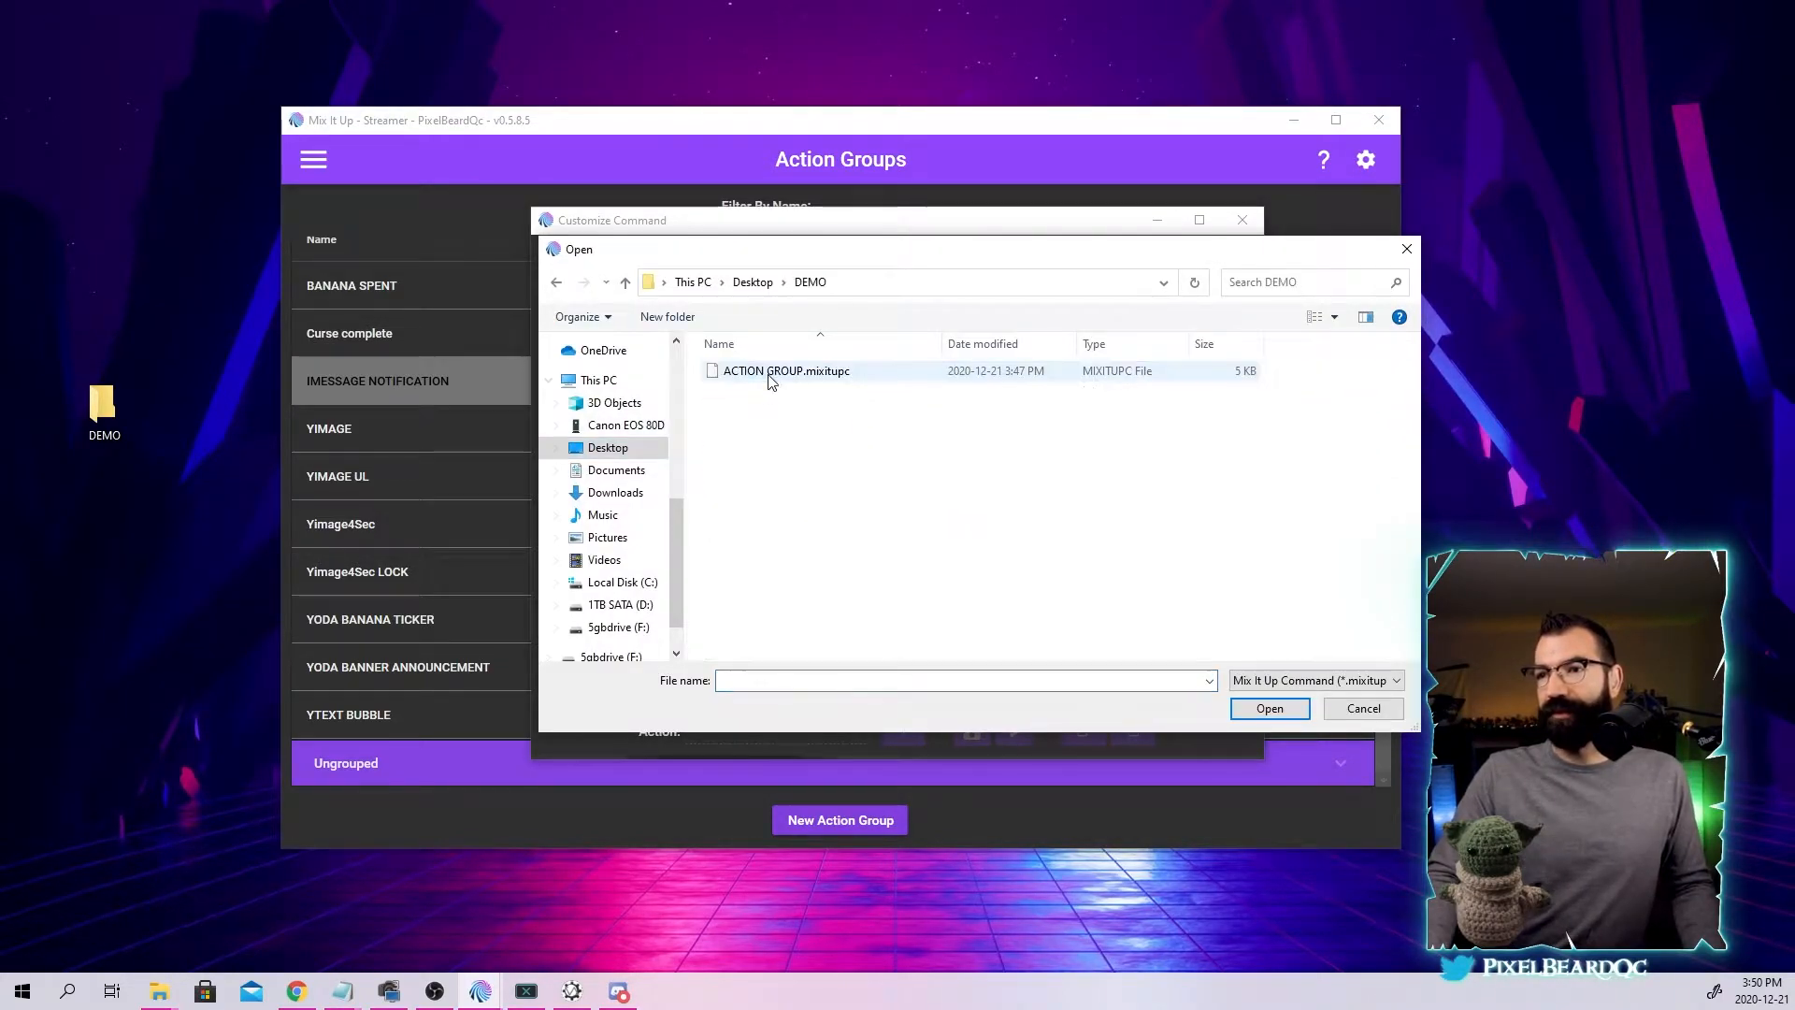
left_click(755, 374)
double_click(756, 374)
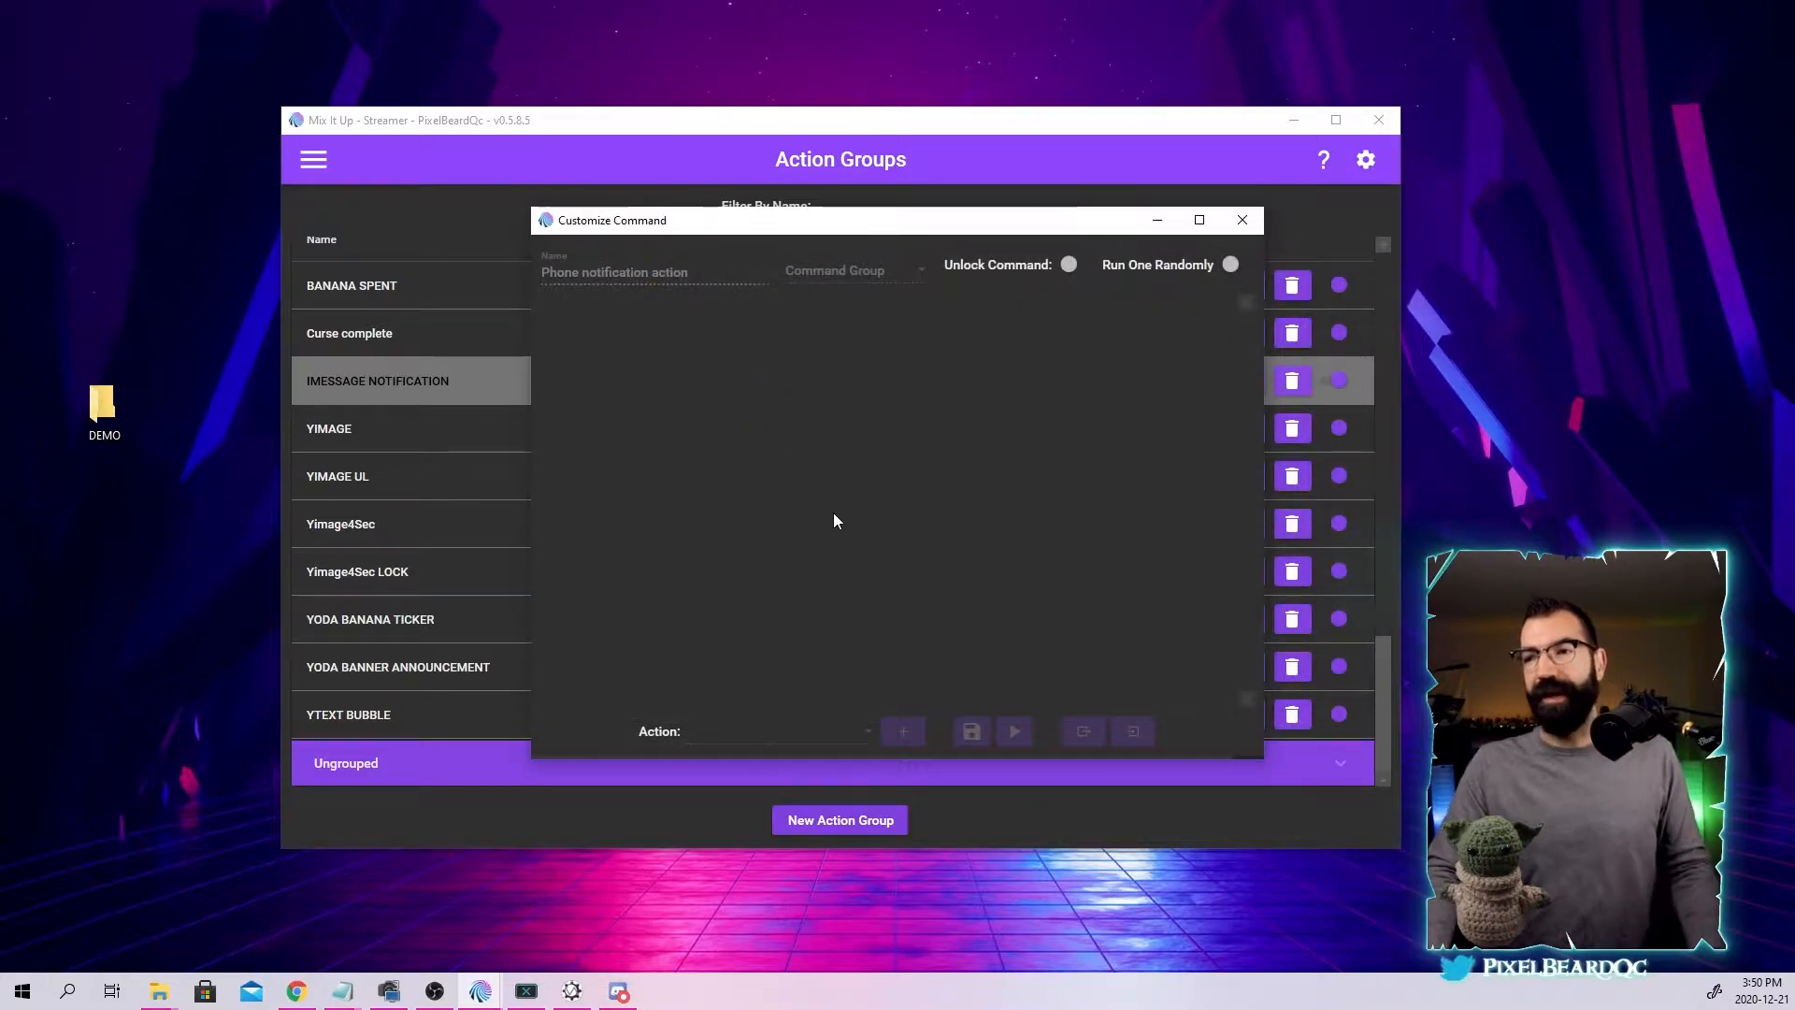
Examine the settings of the imported Overlay and first Wait actions, collapsing each one again.
left_click(804, 312)
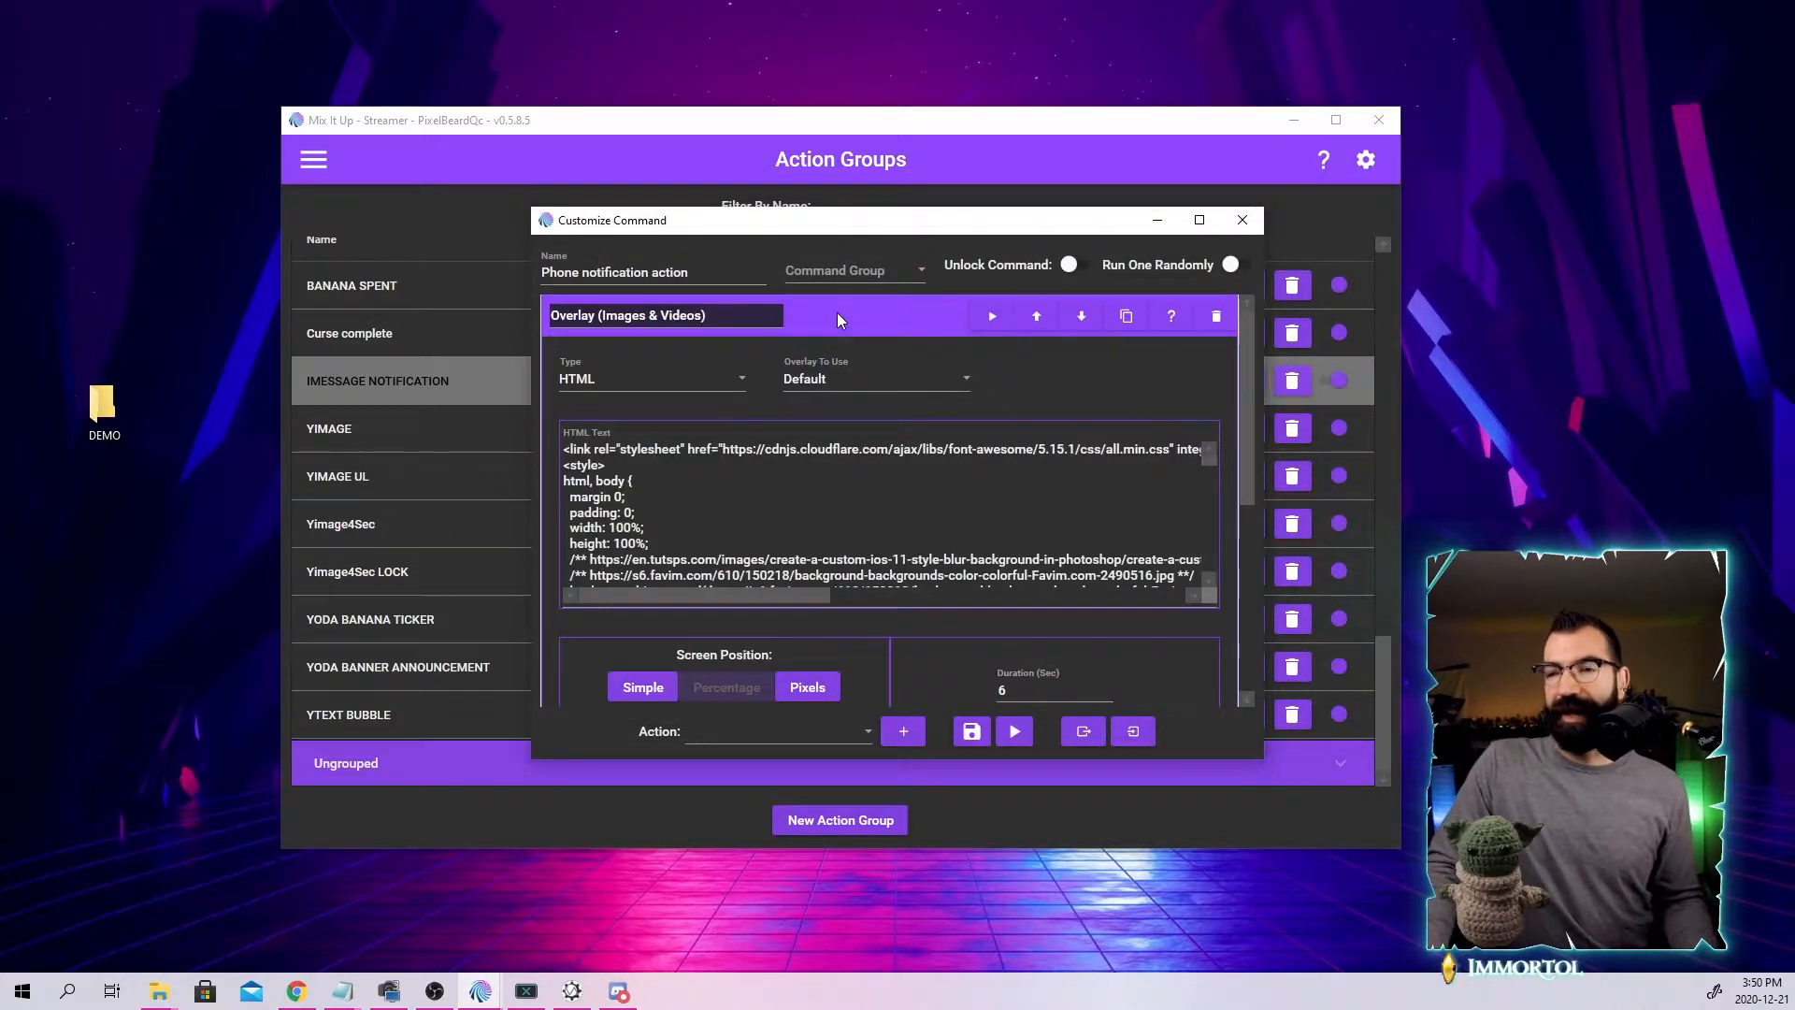
left_click(832, 311)
left_click(856, 346)
left_click(855, 346)
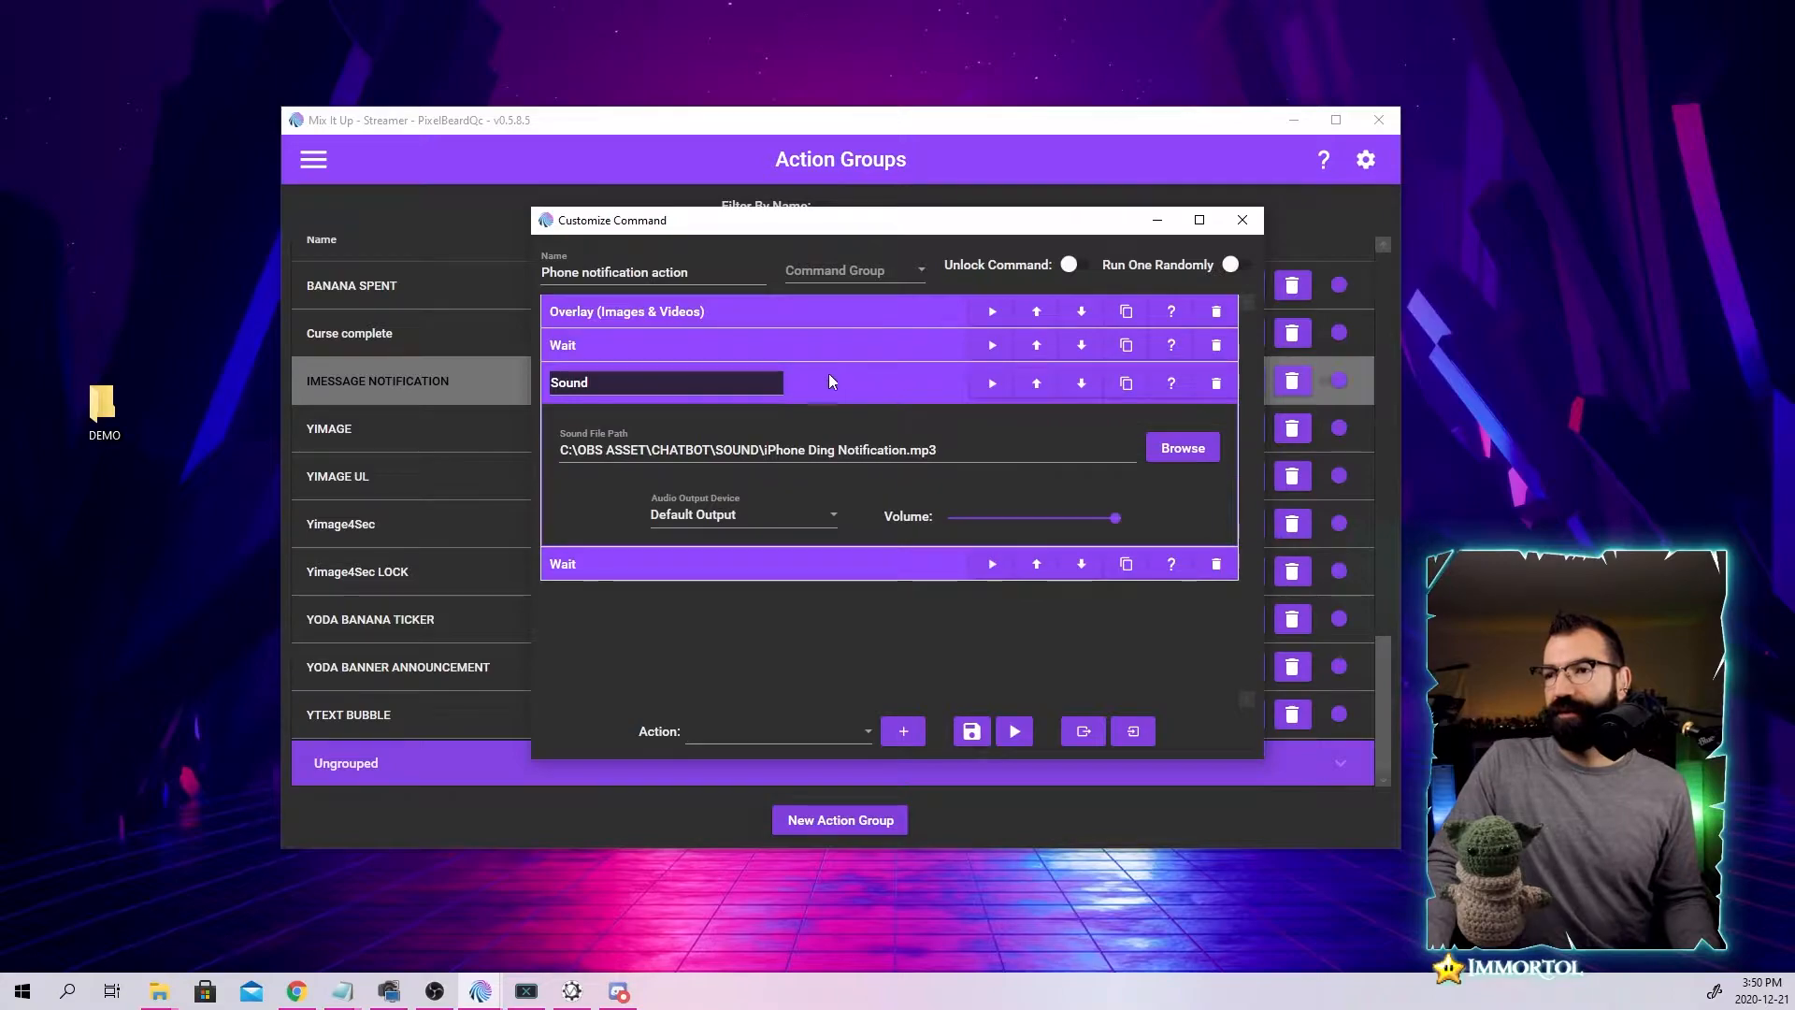
Set the imported Sound action's file to the iPhone Ding Notification MP3 from the DEMO folder on the desktop.
left_click(832, 381)
left_click(855, 417)
left_click(866, 416)
left_click(834, 390)
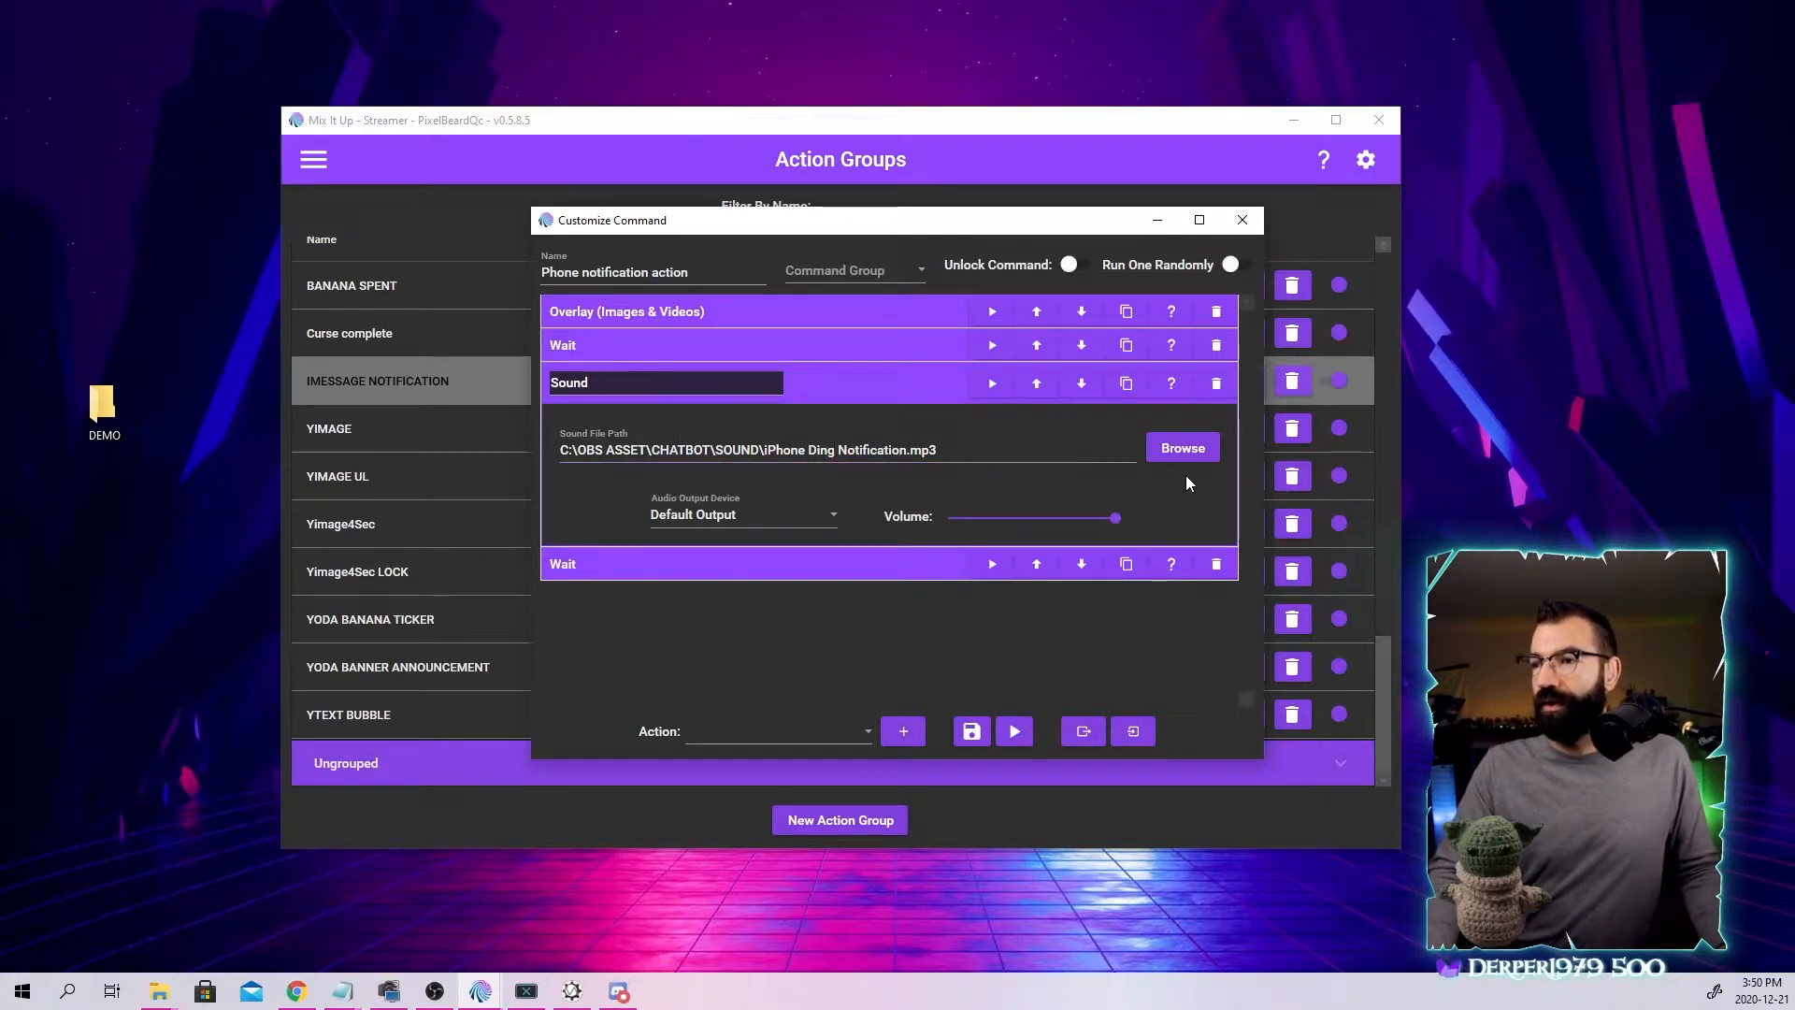
left_click(1200, 456)
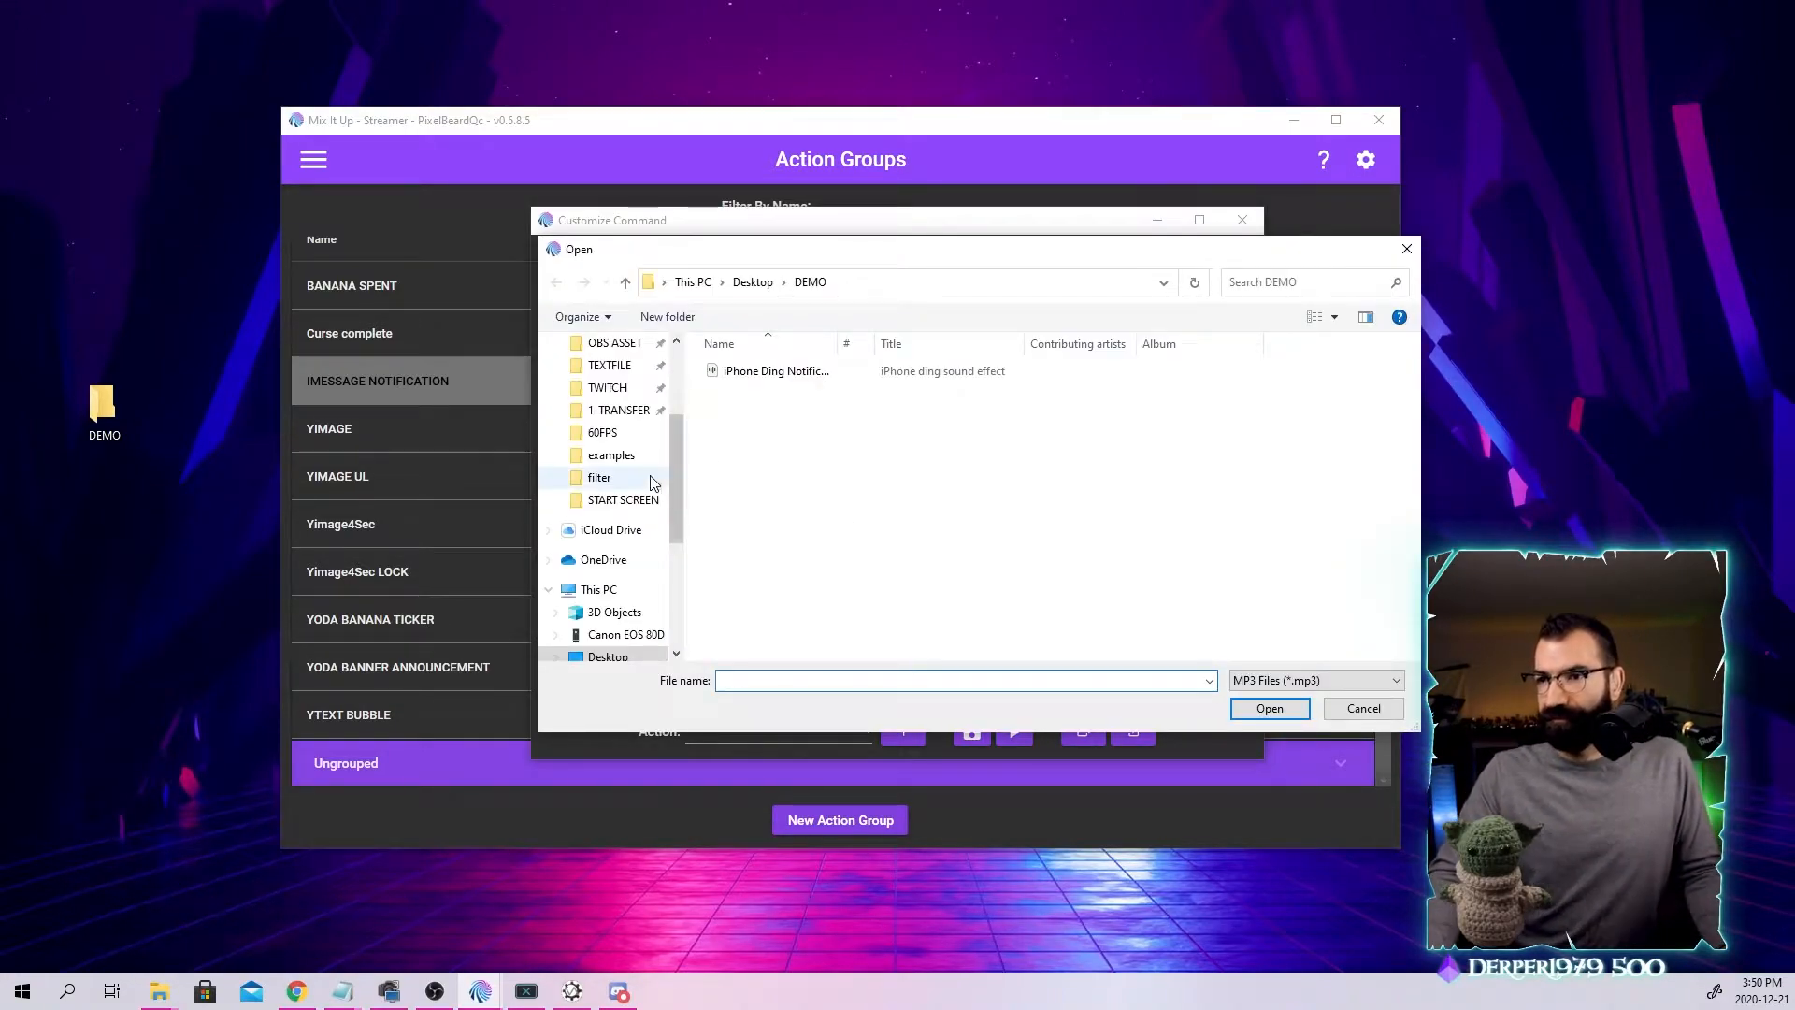
left_click_drag(682, 492, 682, 411)
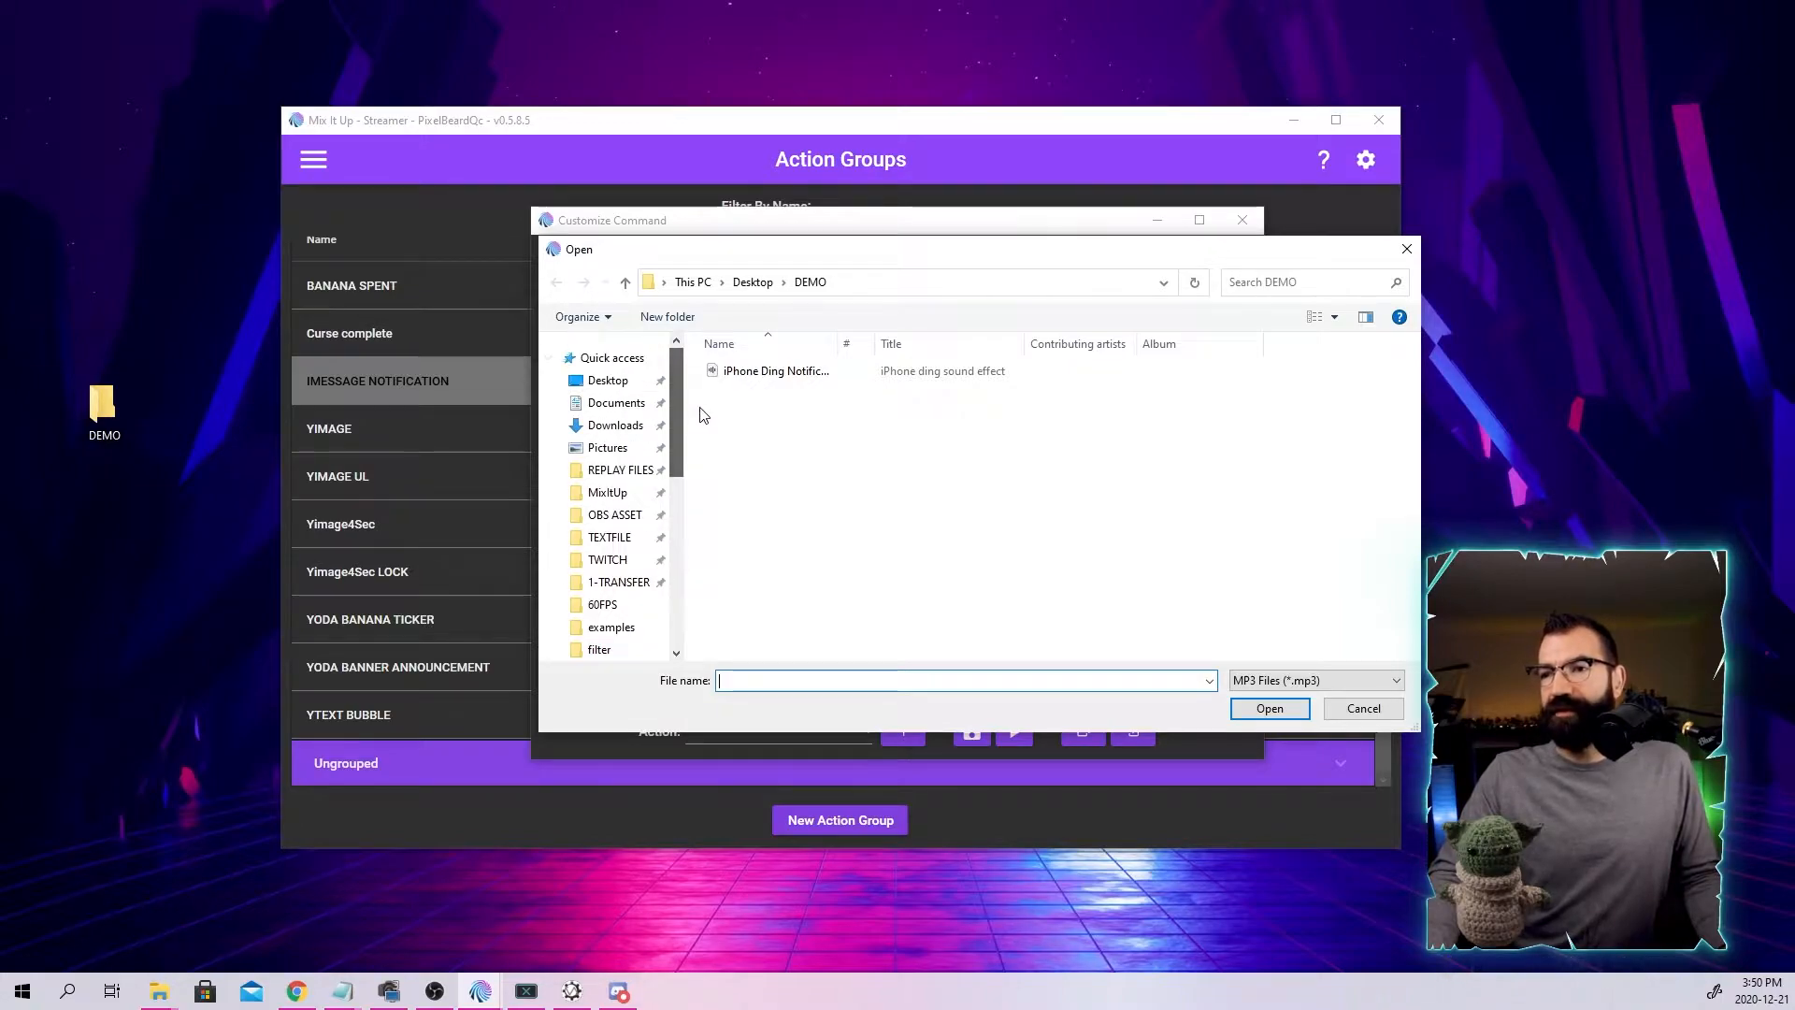
left_click(607, 382)
double_click(743, 369)
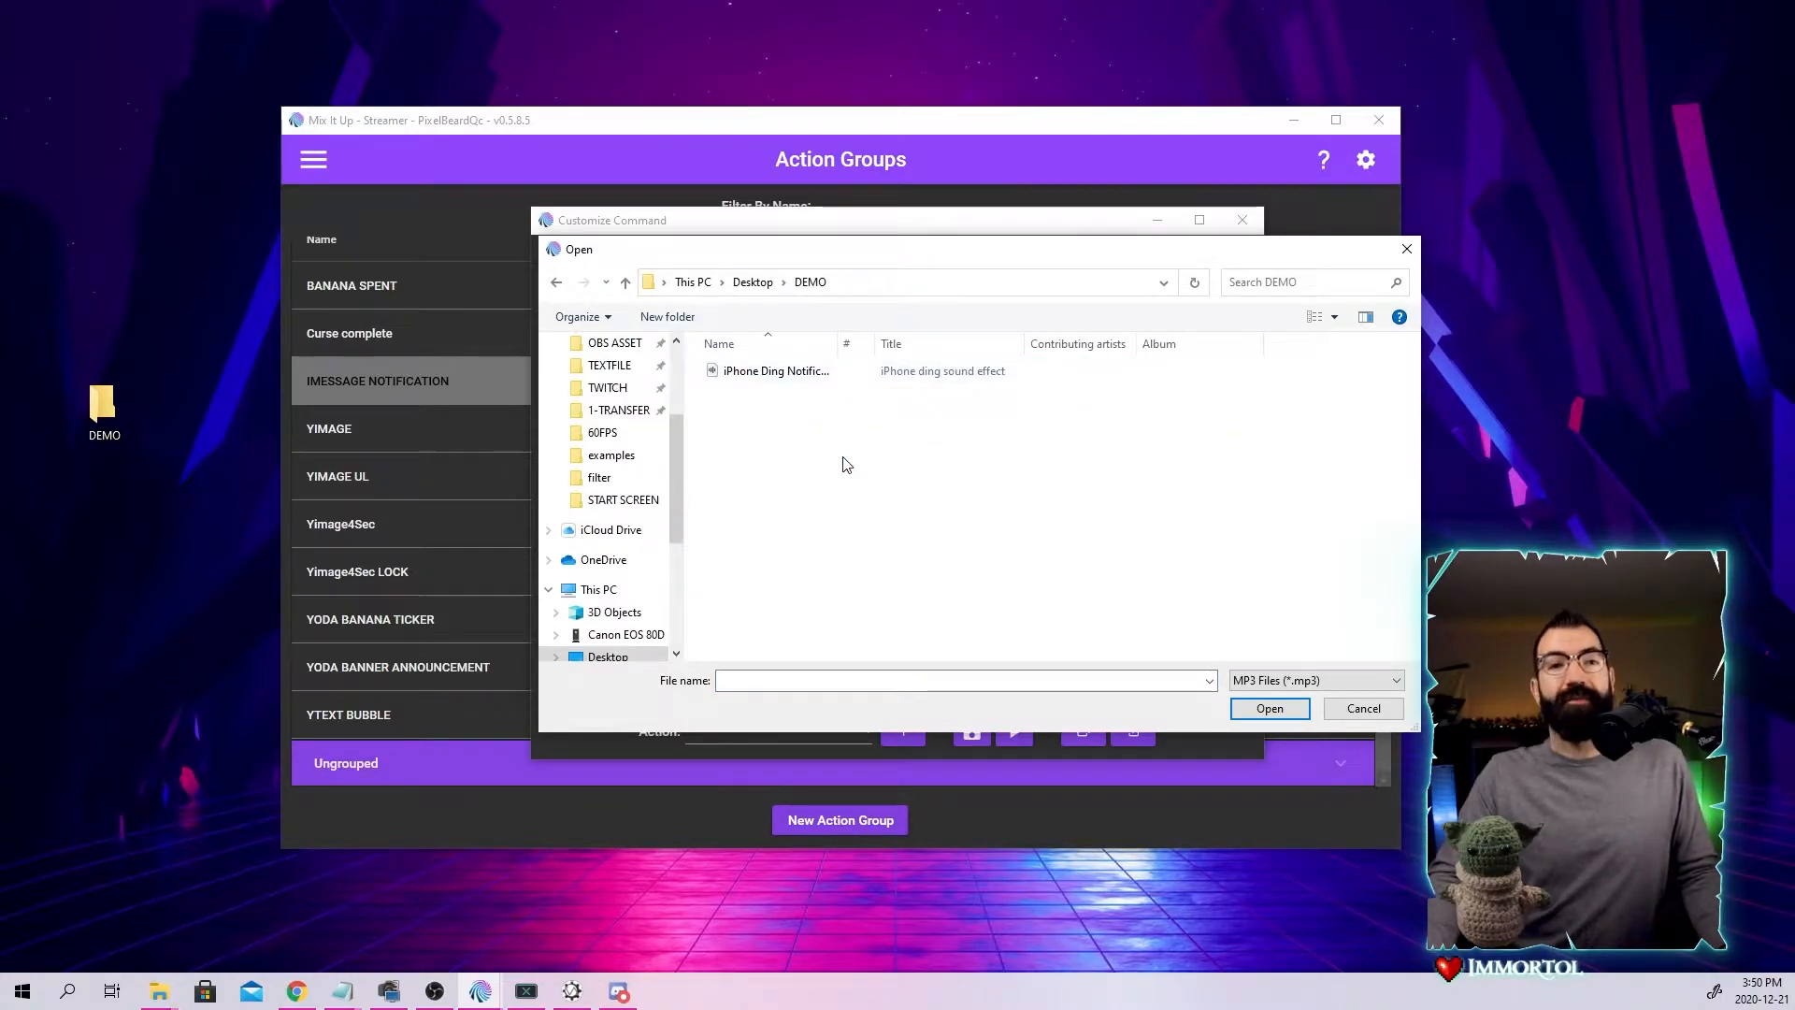
double_click(765, 372)
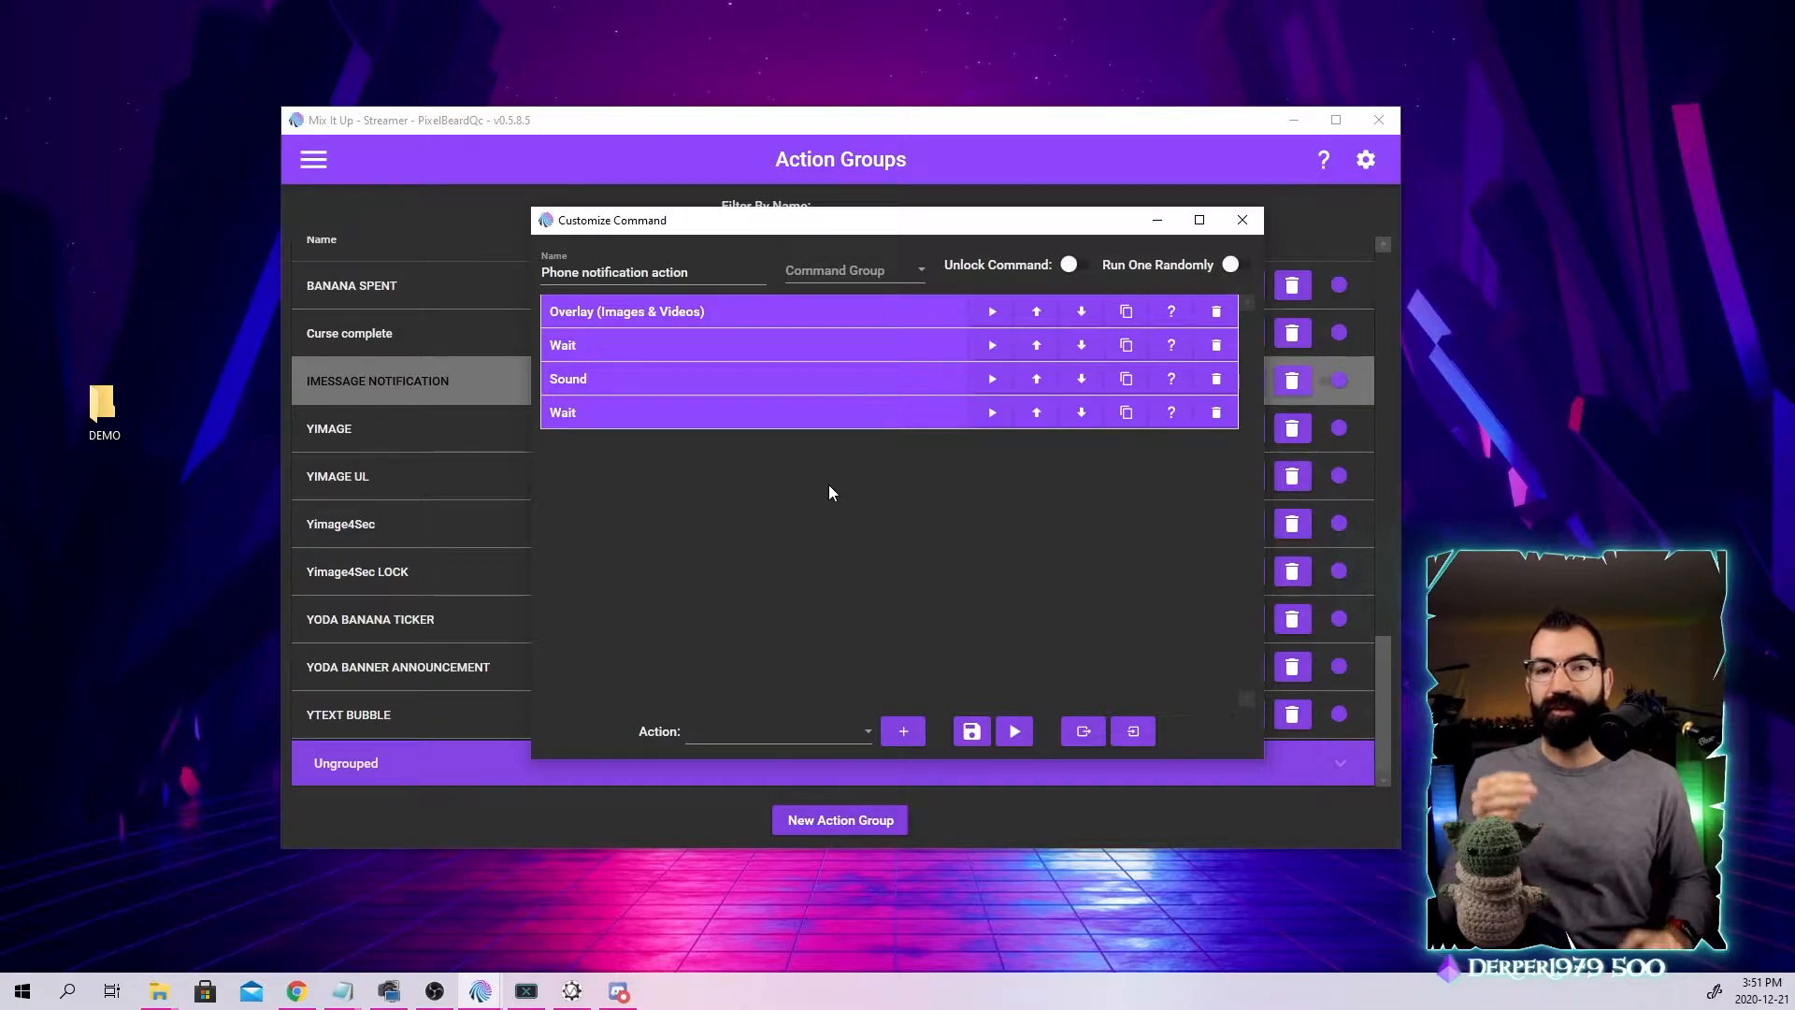
Examine the Overlay action's HTML text from the opening stylesheet link to the dialog-box markup.
left_click(832, 310)
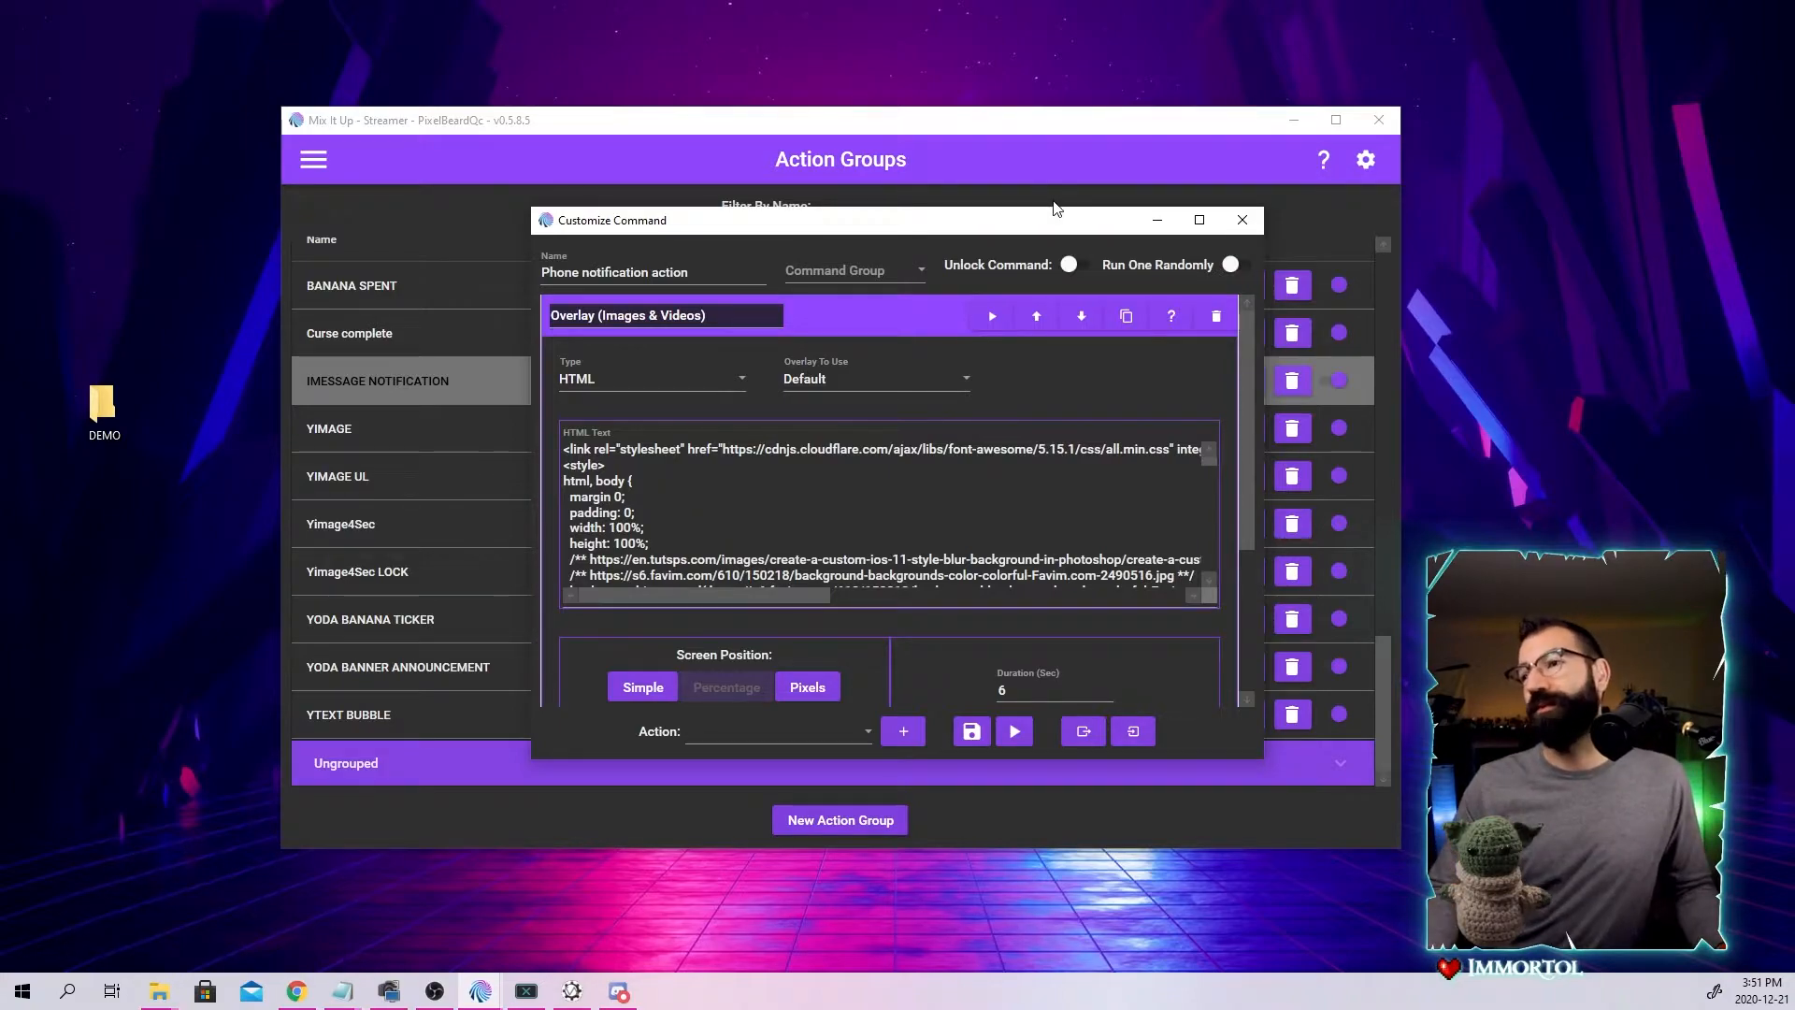
left_click_drag(1074, 223, 1025, 173)
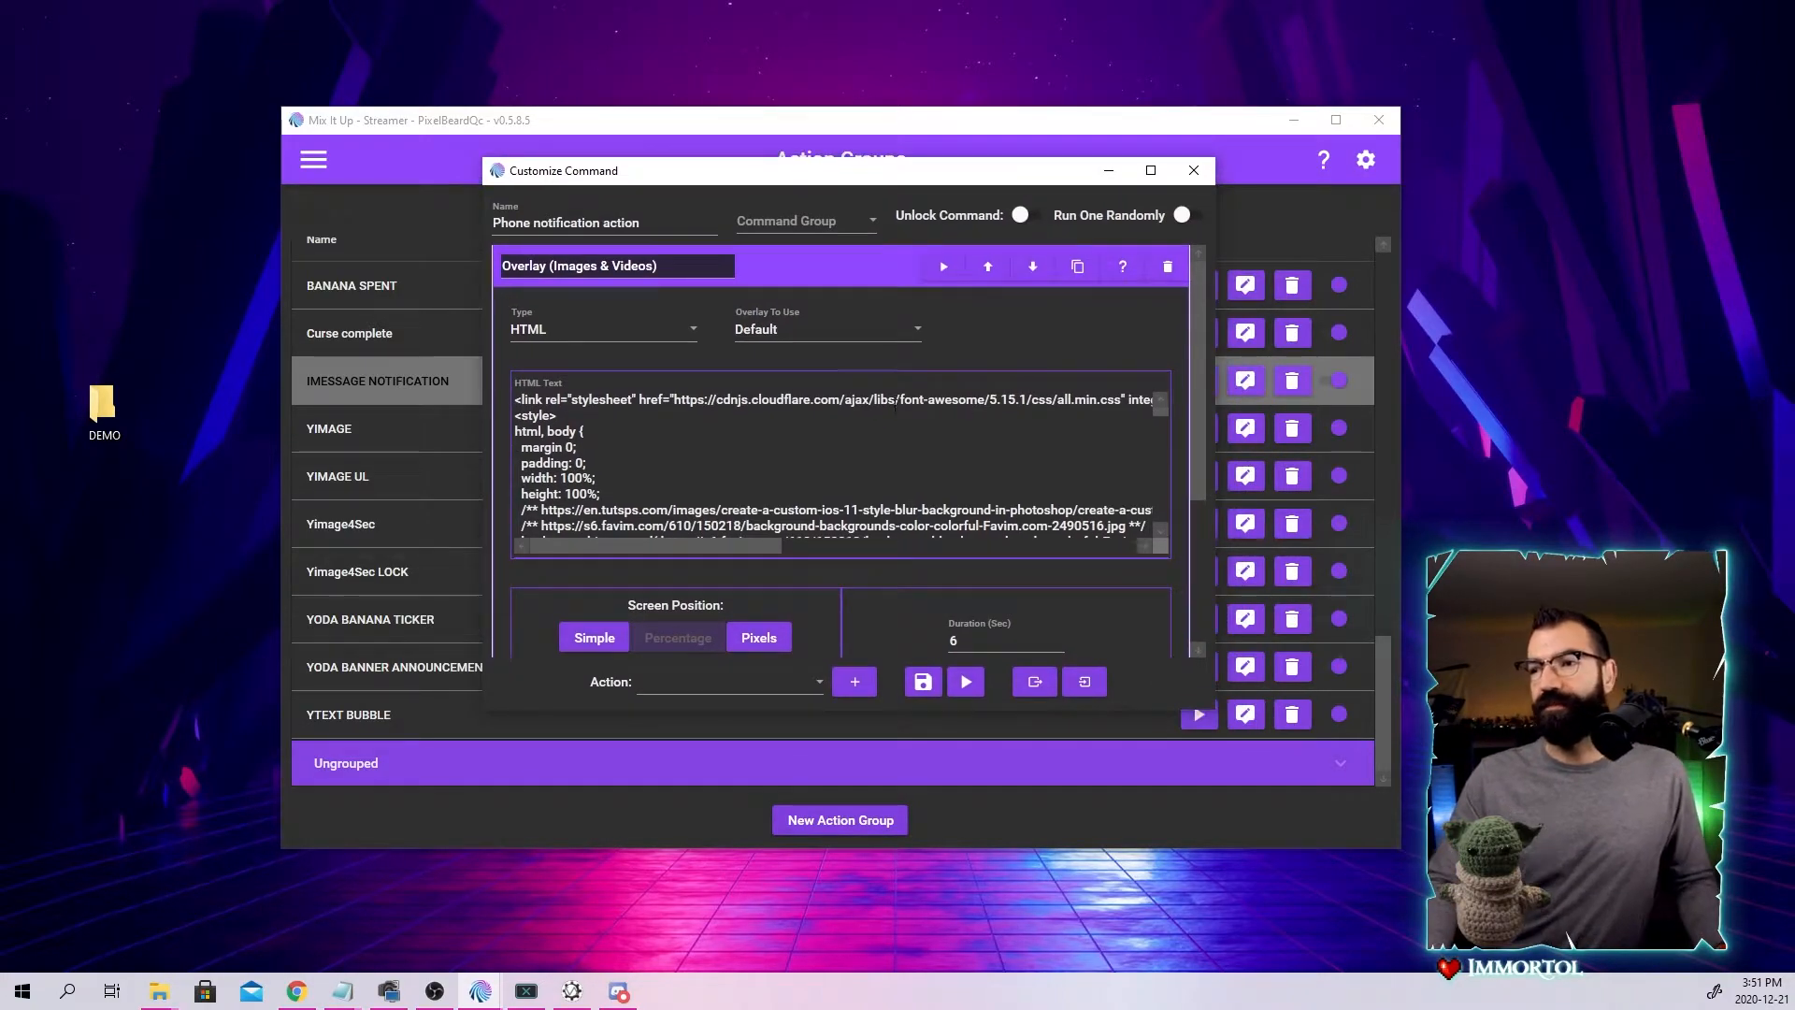
scroll(790, 446, "down", 1)
scroll(790, 446, "up", 1)
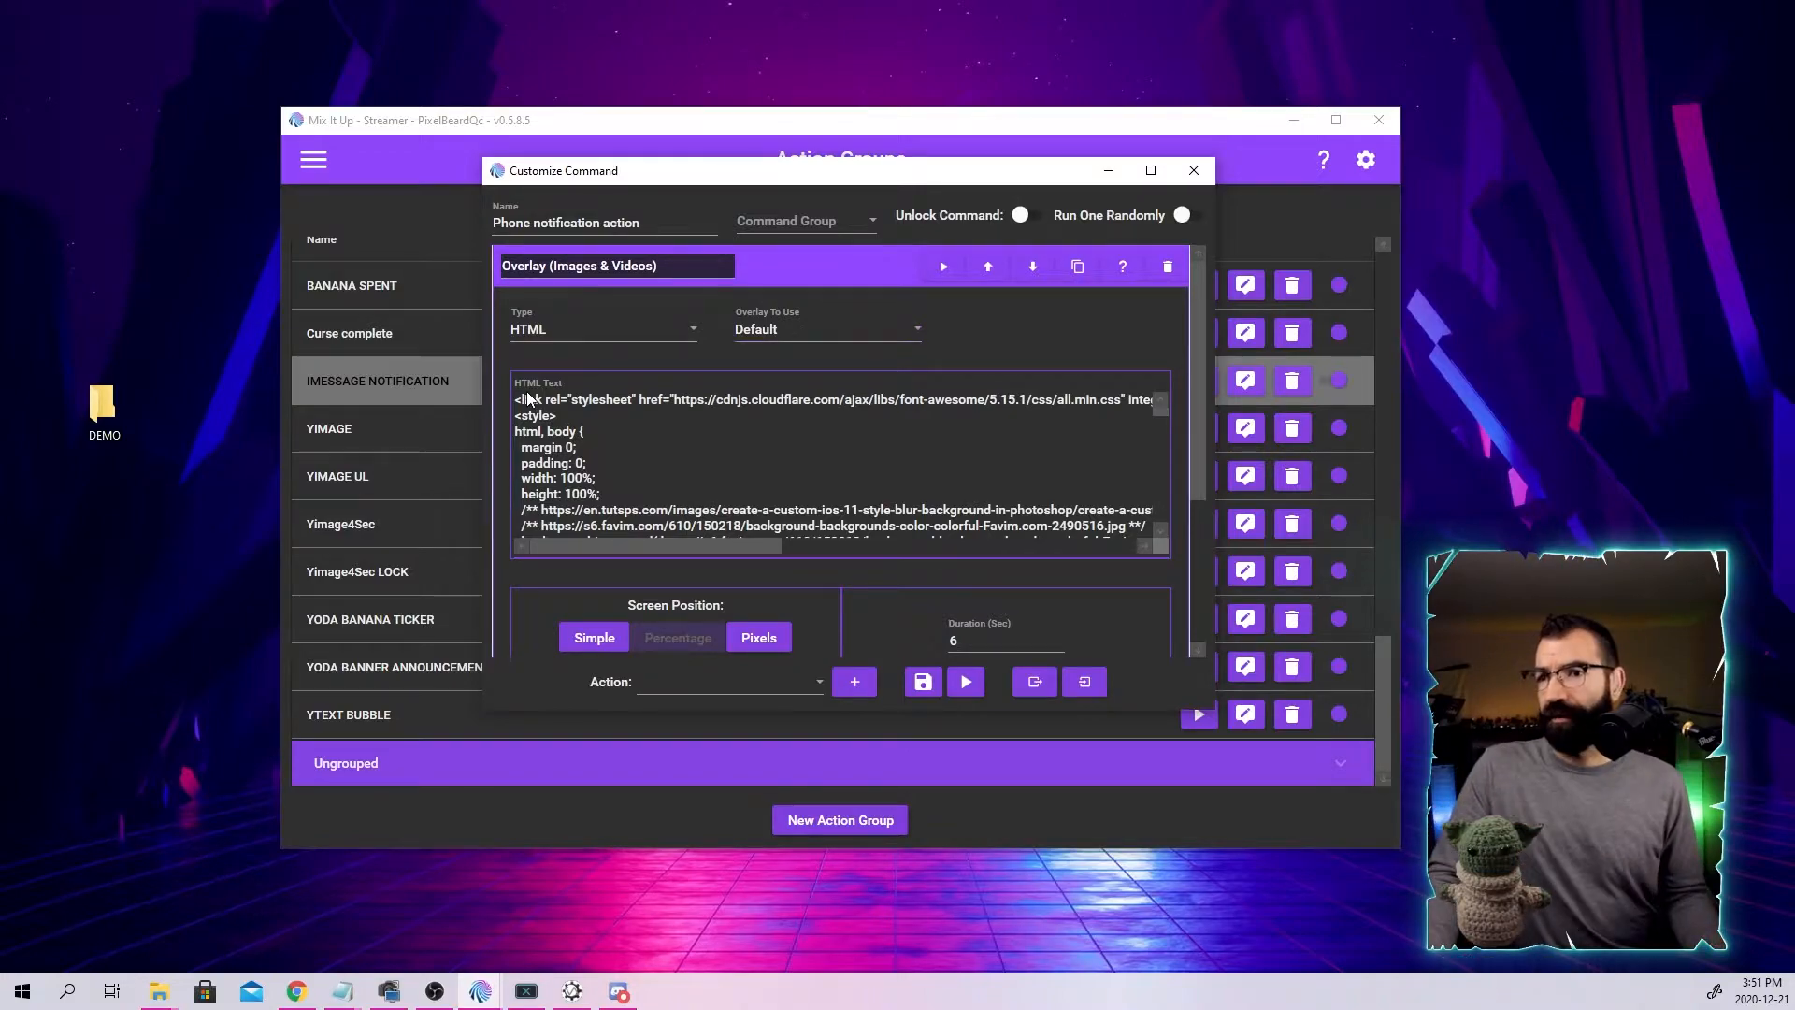
scroll(580, 443, "down", 1)
scroll(580, 443, "up", 1)
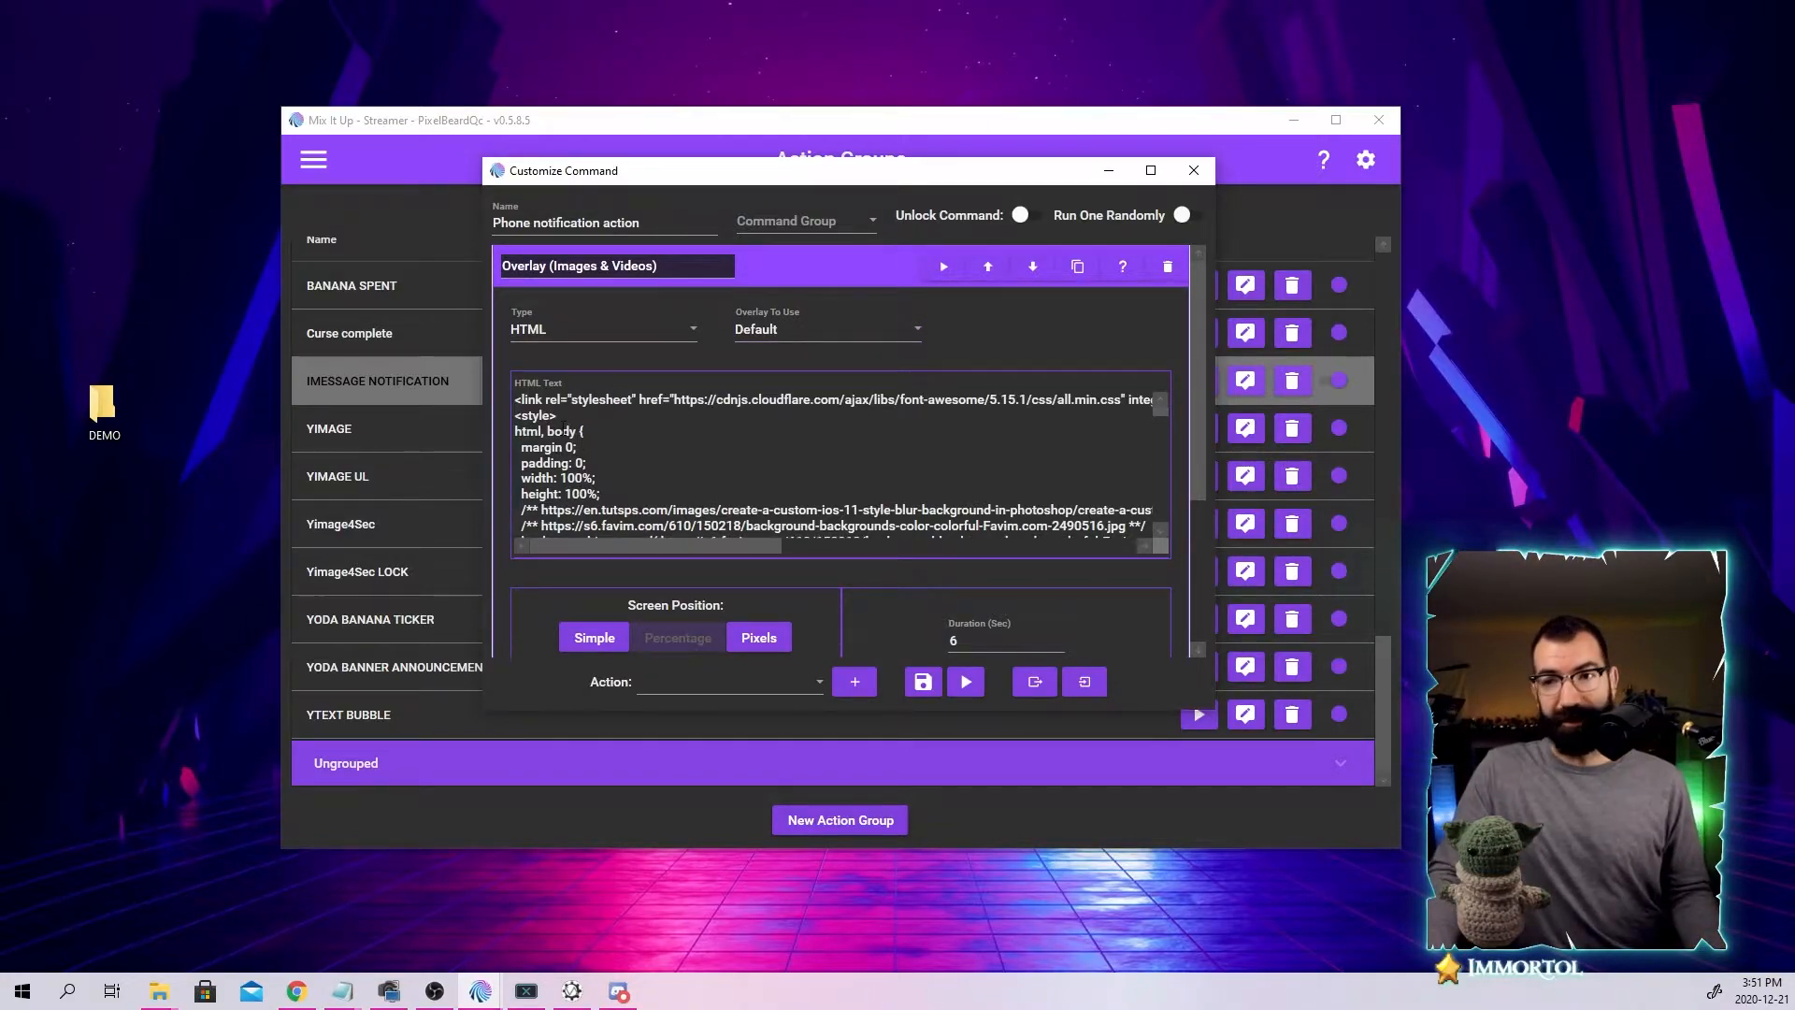
scroll(580, 441, "down", 10)
scroll(601, 452, "down", 6)
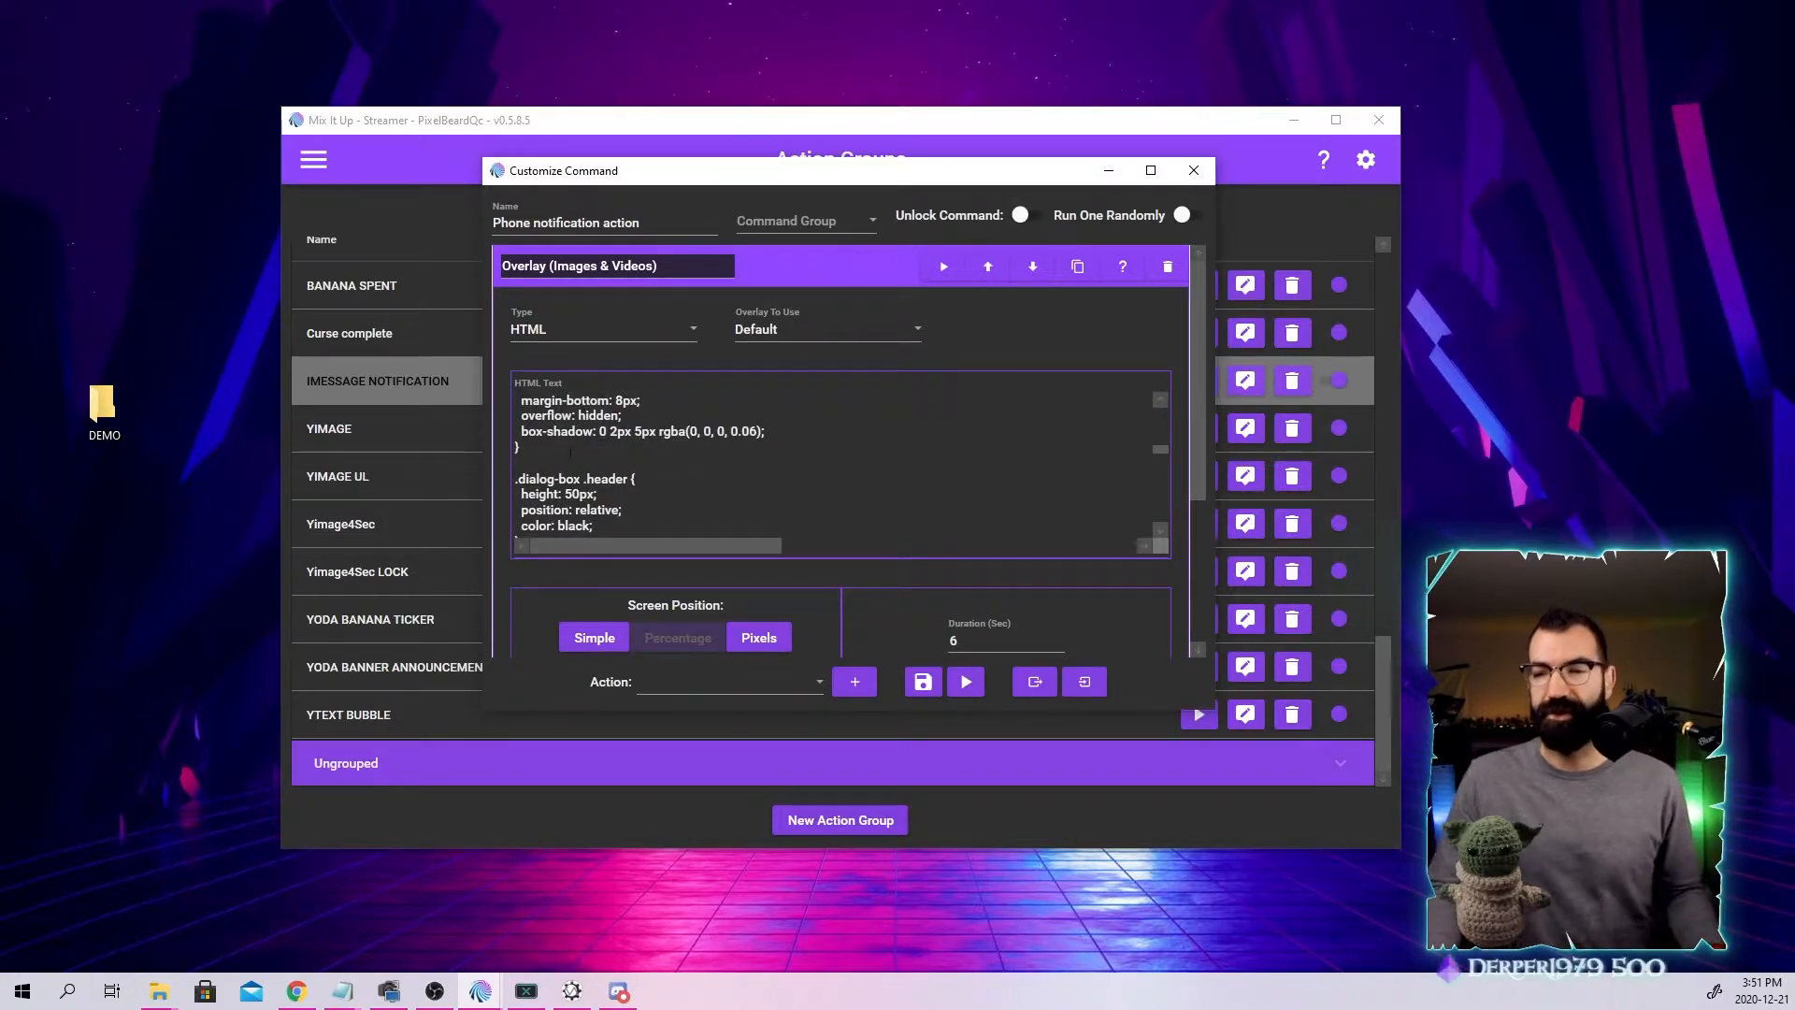
scroll(582, 451, "down", 10)
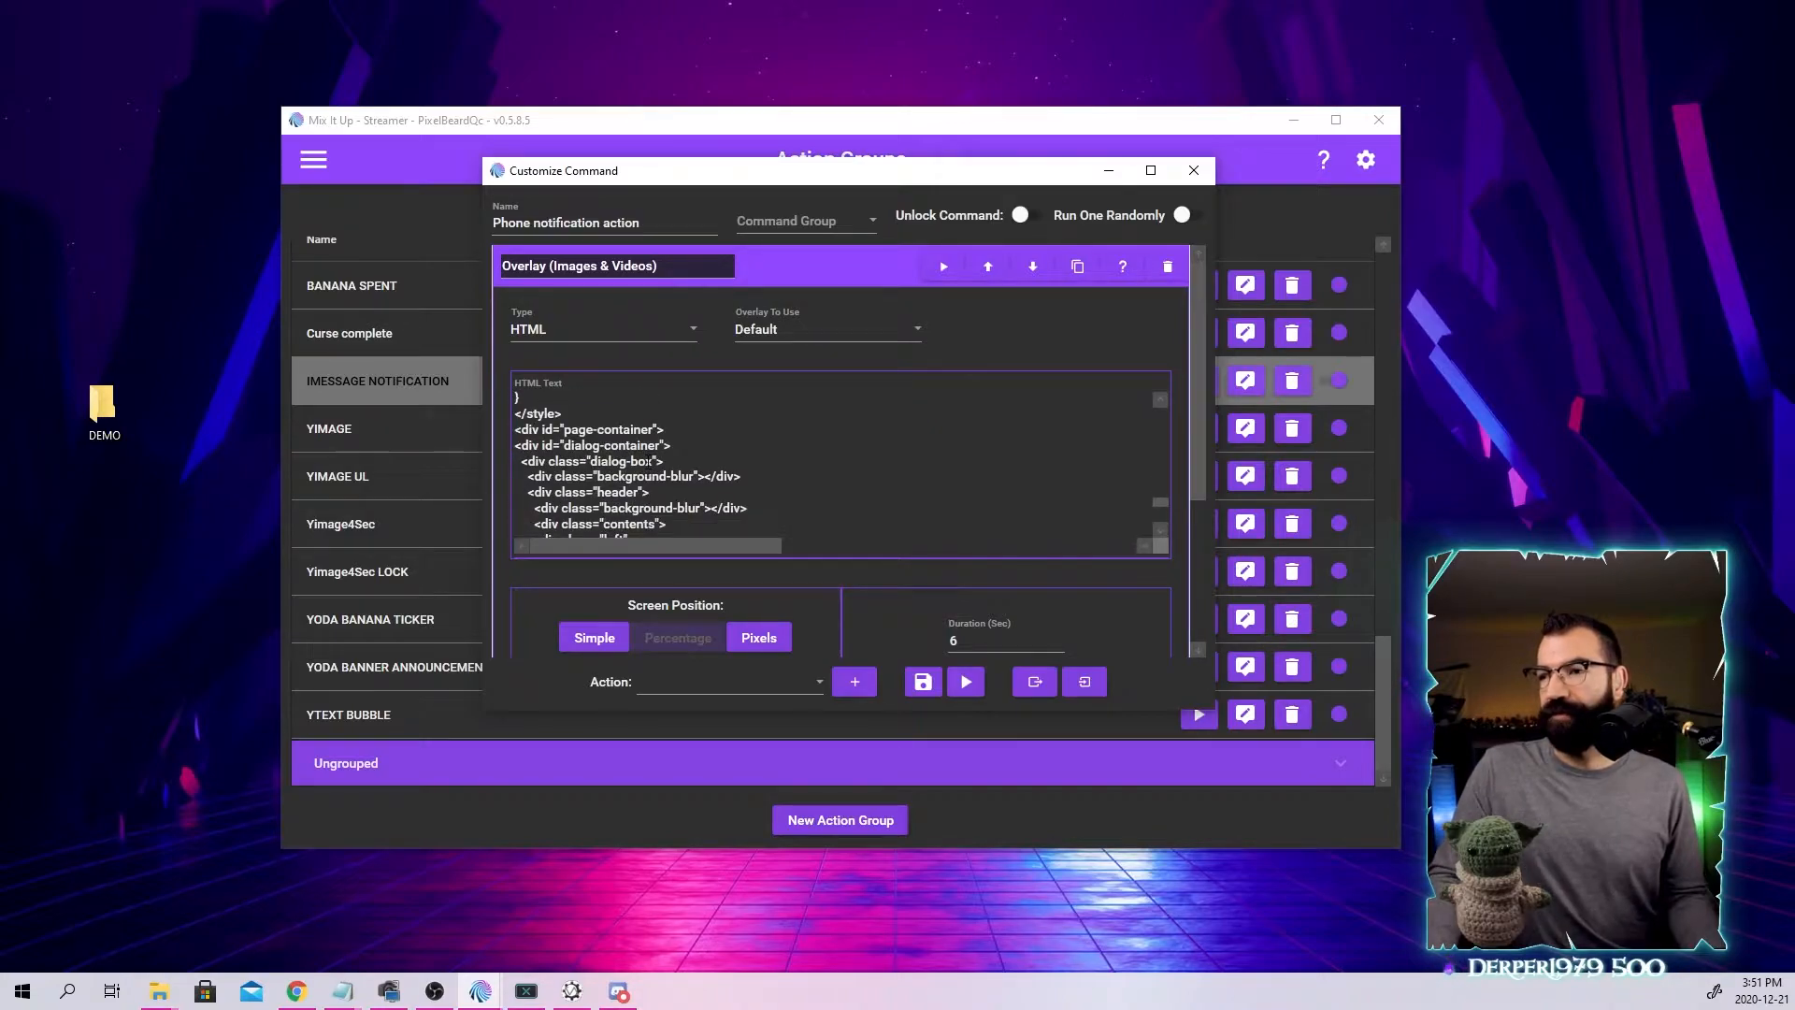
scroll(645, 458, "down", 5)
scroll(608, 432, "up", 8)
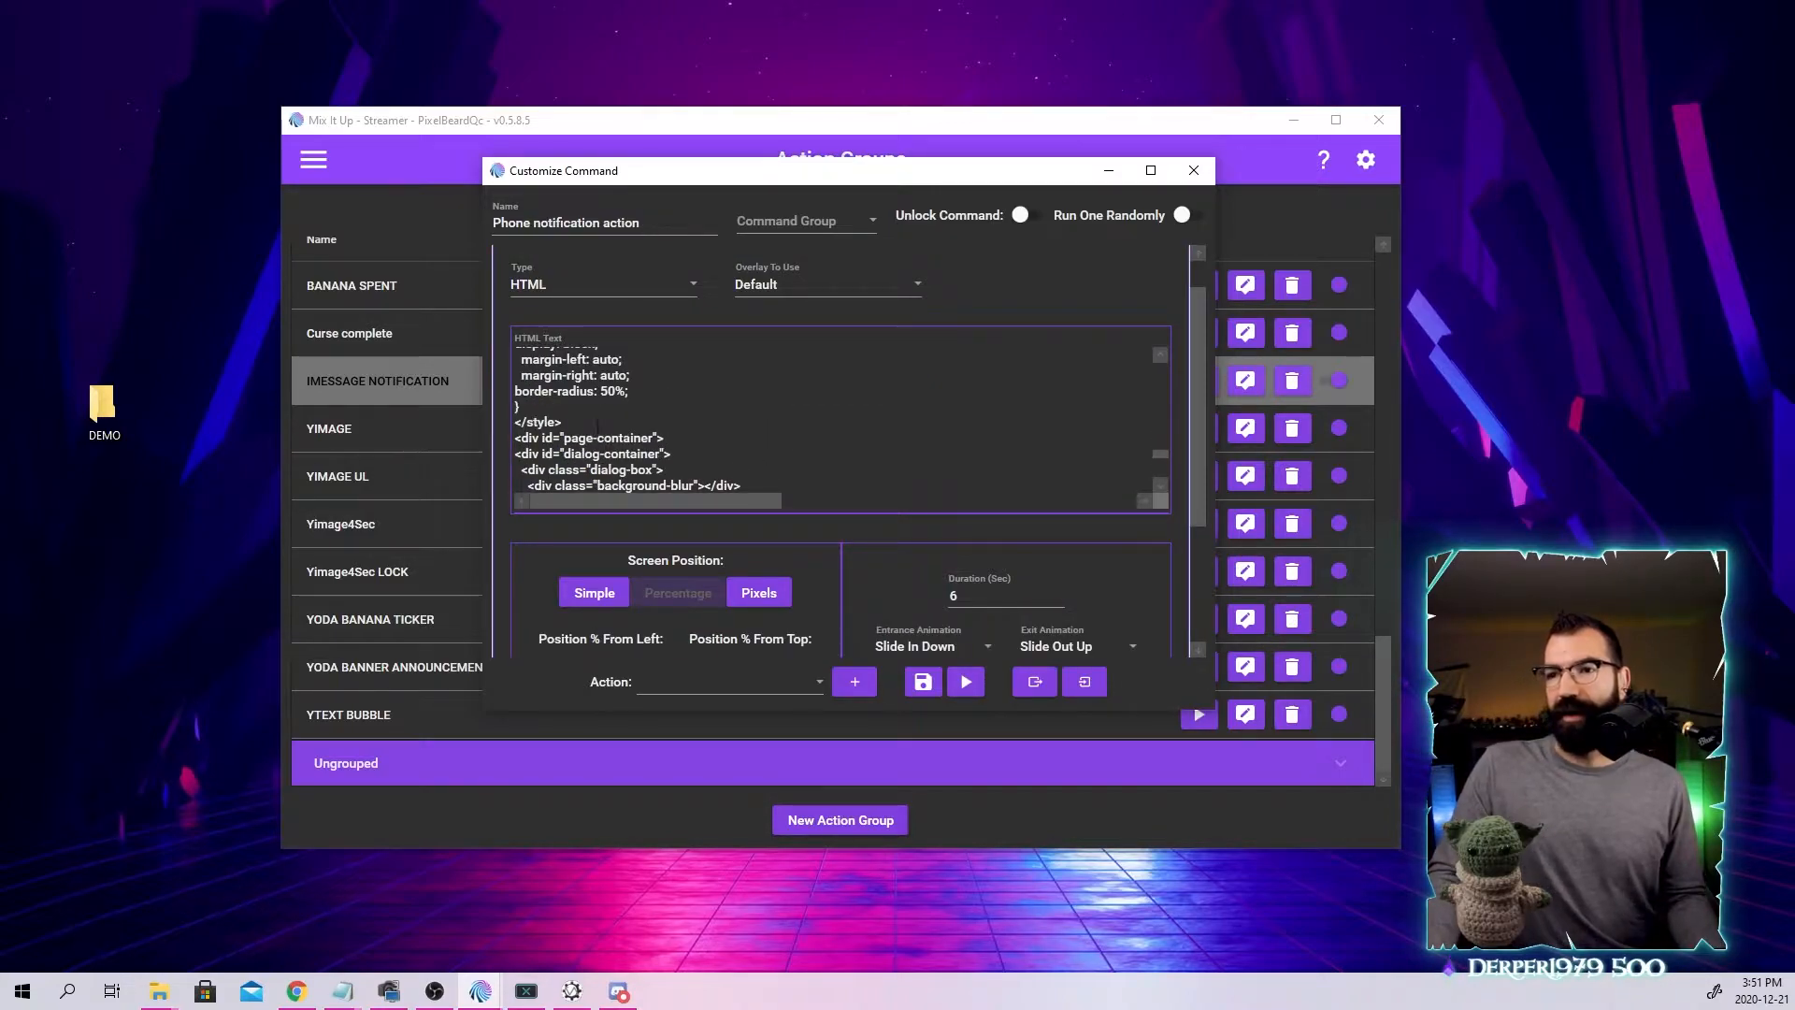
scroll(561, 425, "down", 5)
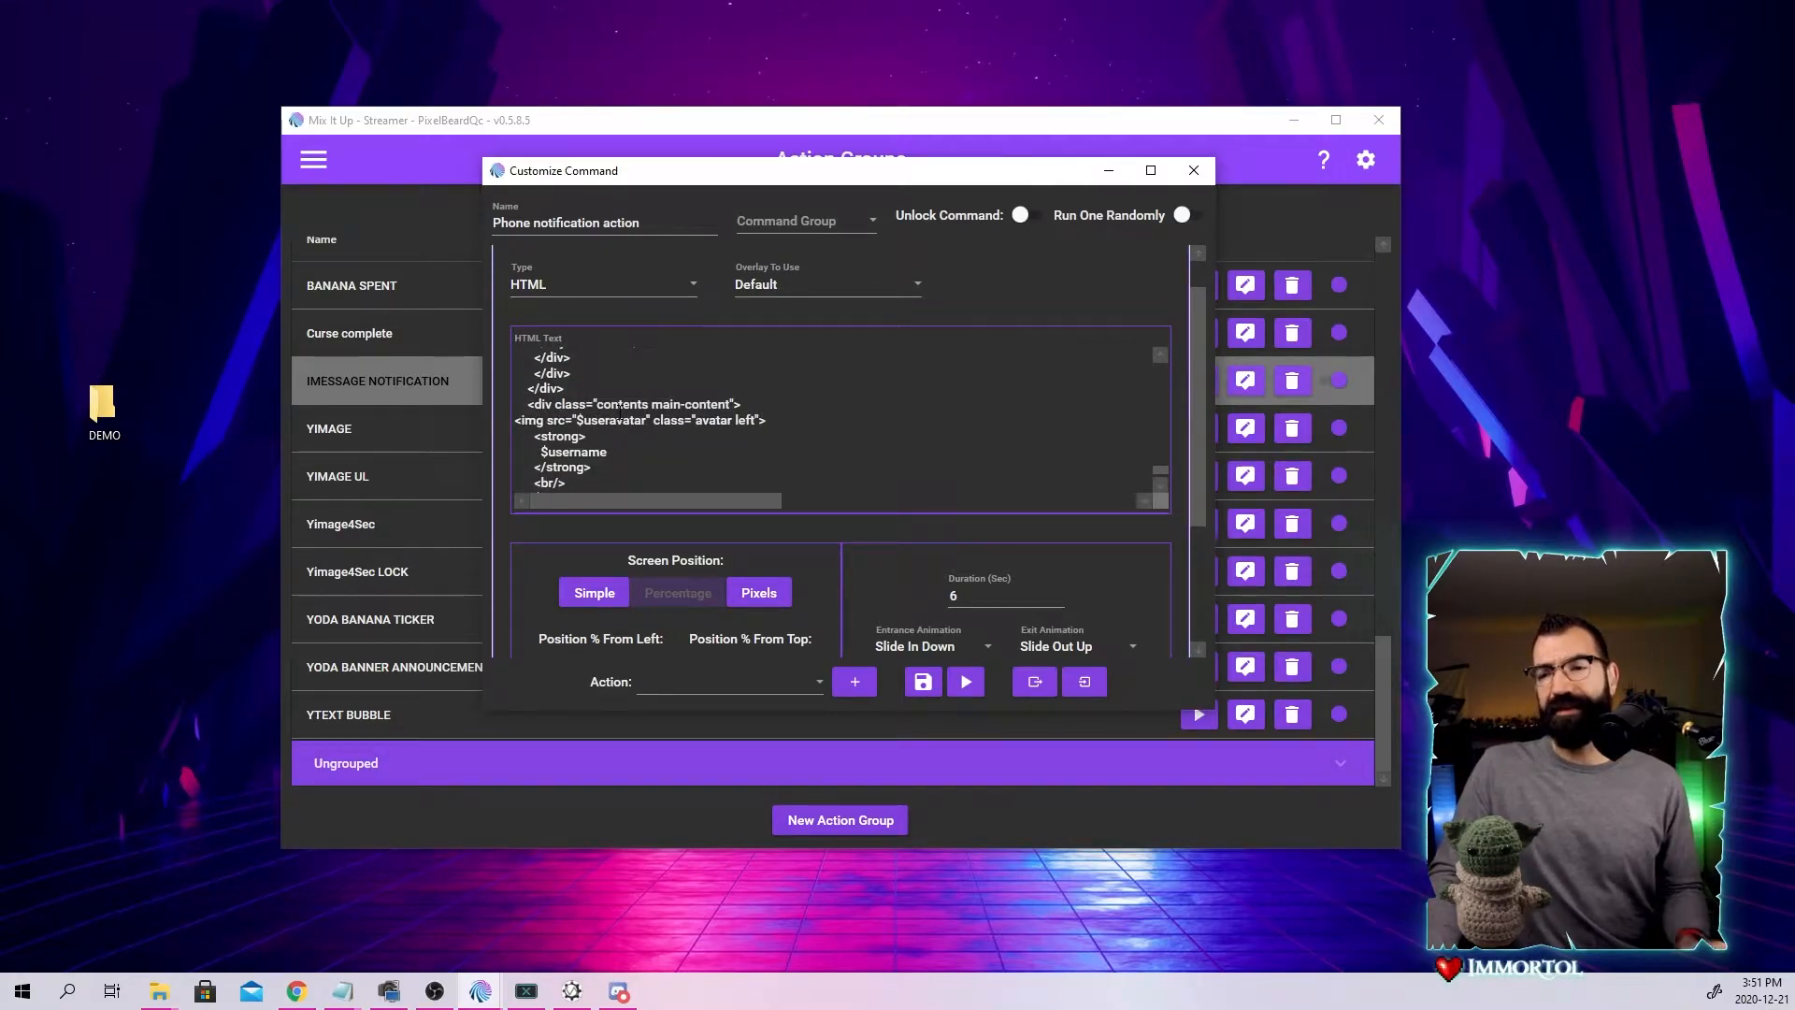
scroll(621, 407, "up", 1)
scroll(645, 396, "up", 1)
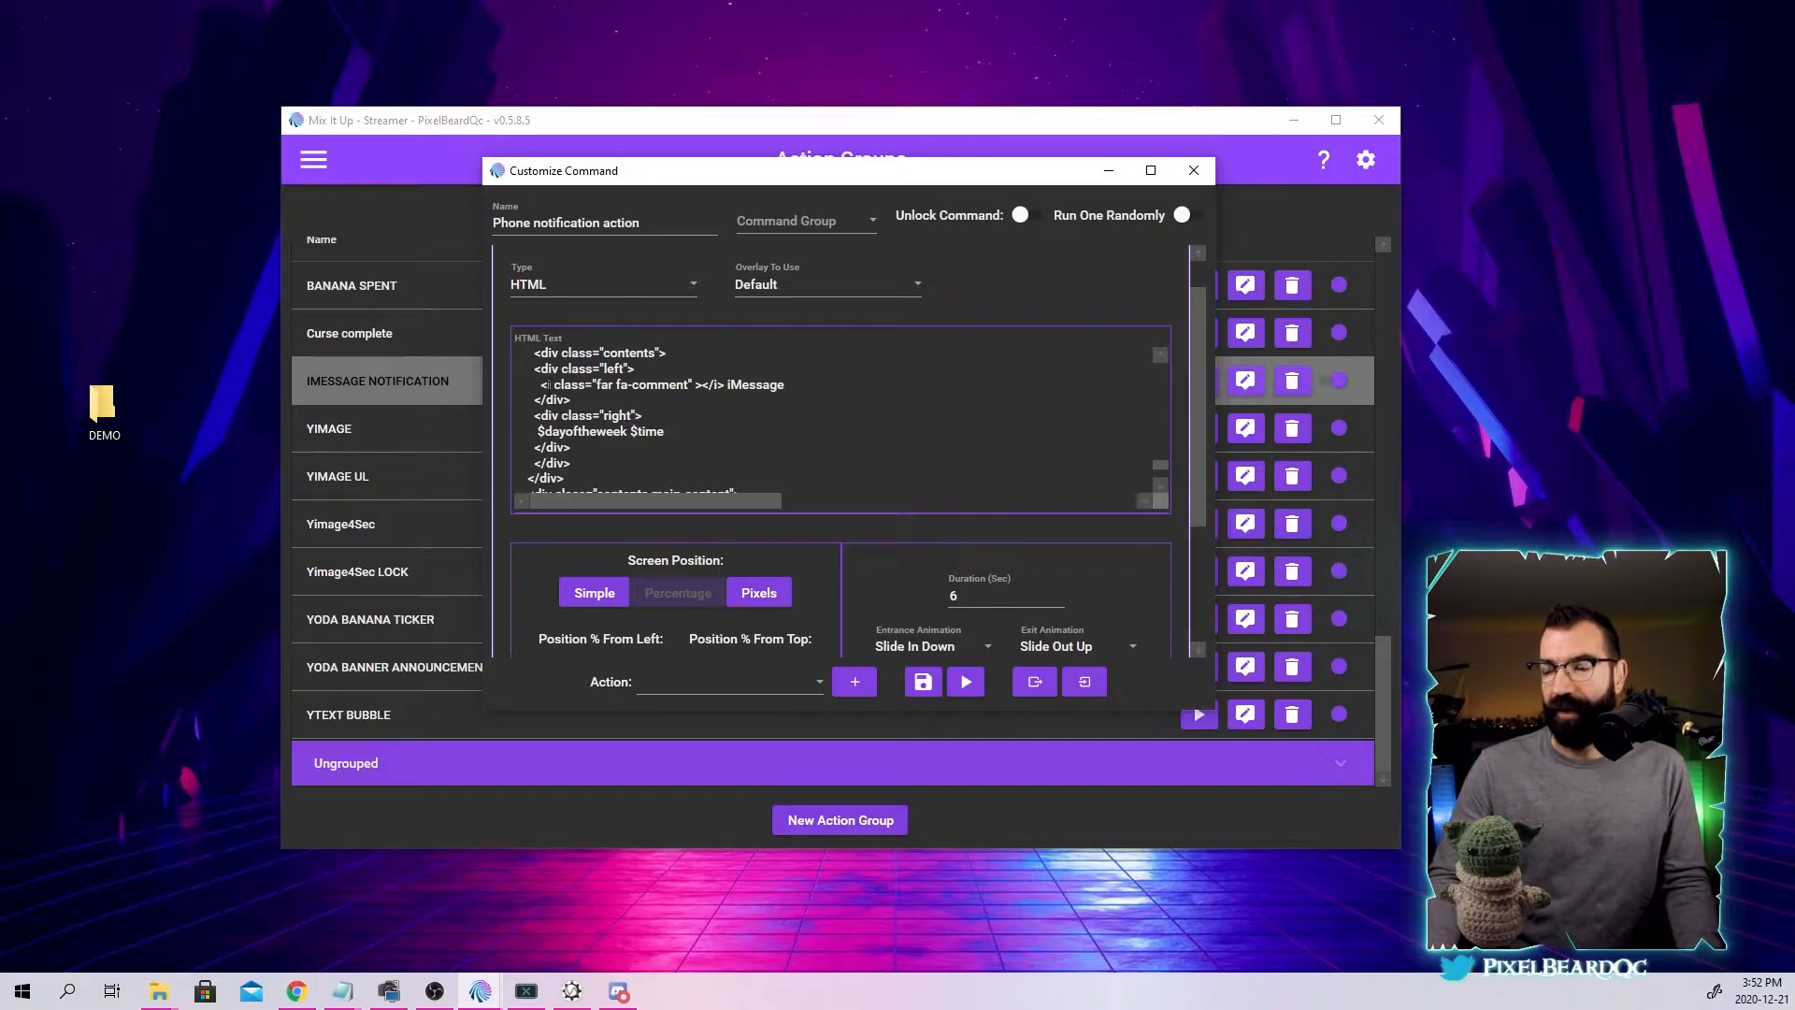
Review the $dayoftheweek, $time, $useravatar, $username and $allargs variables in the Overlay action's HTML text.
left_click_drag(535, 431, 663, 429)
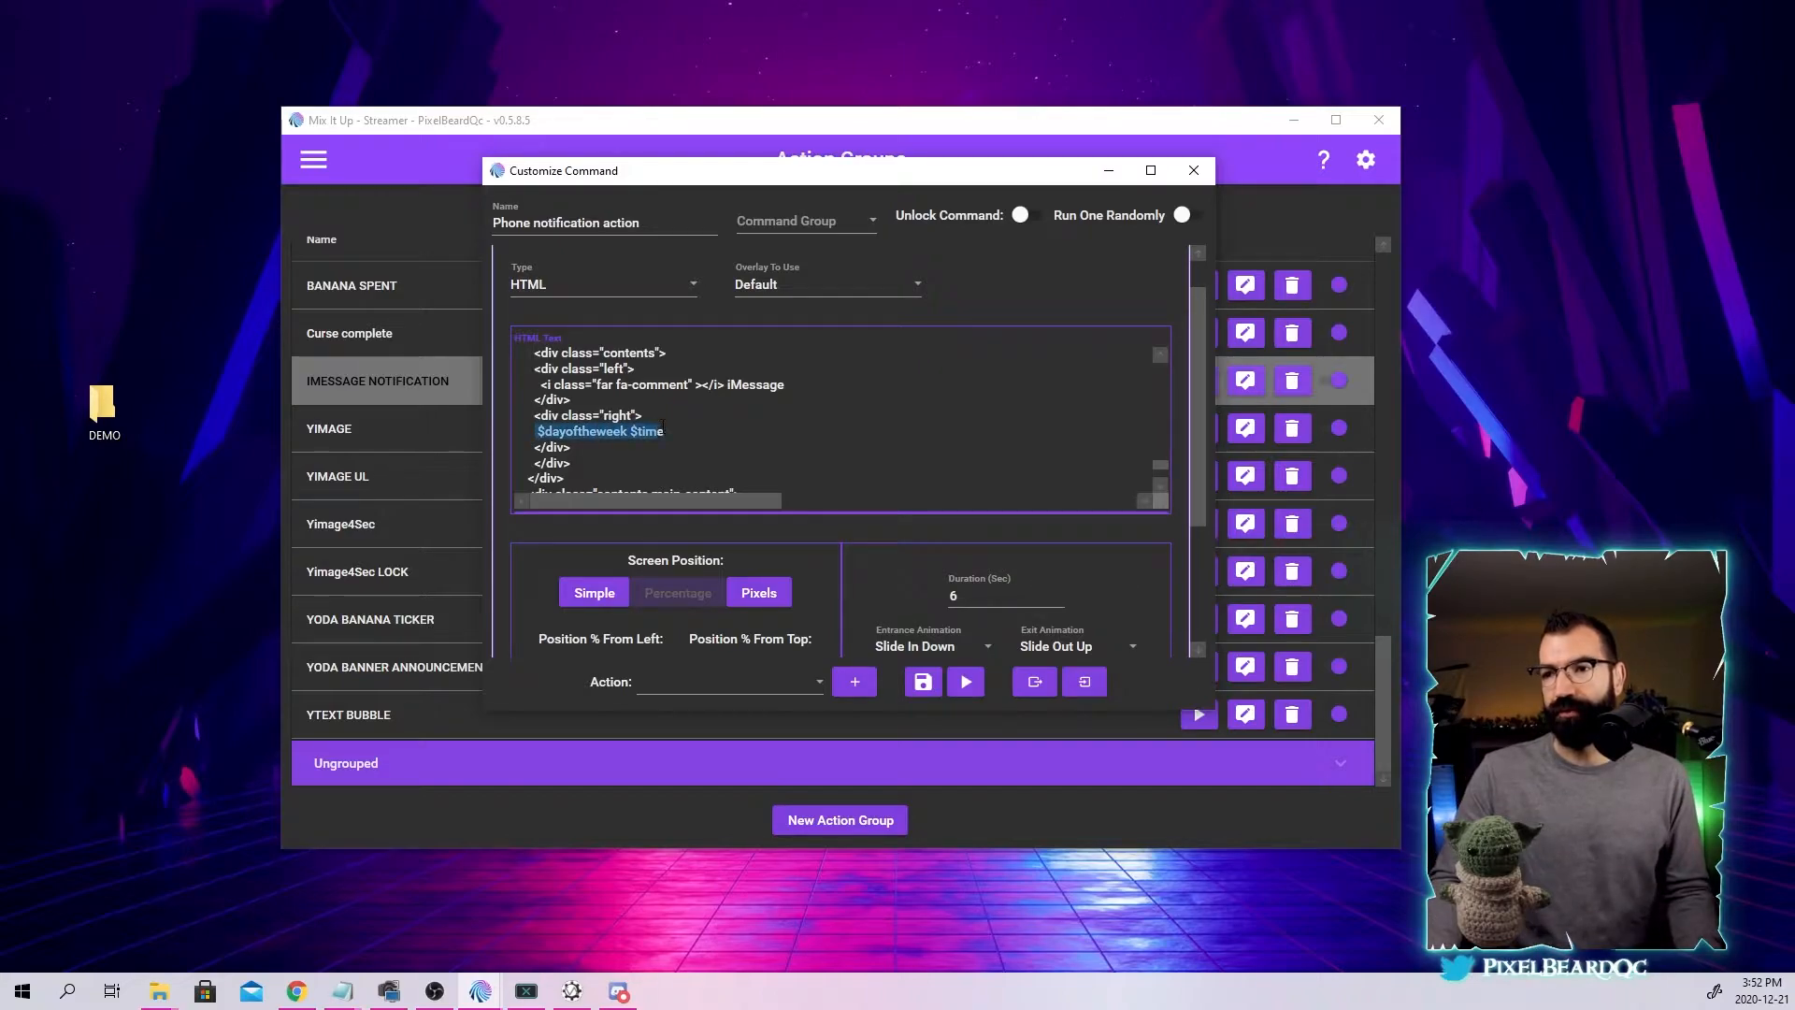
left_click(577, 430)
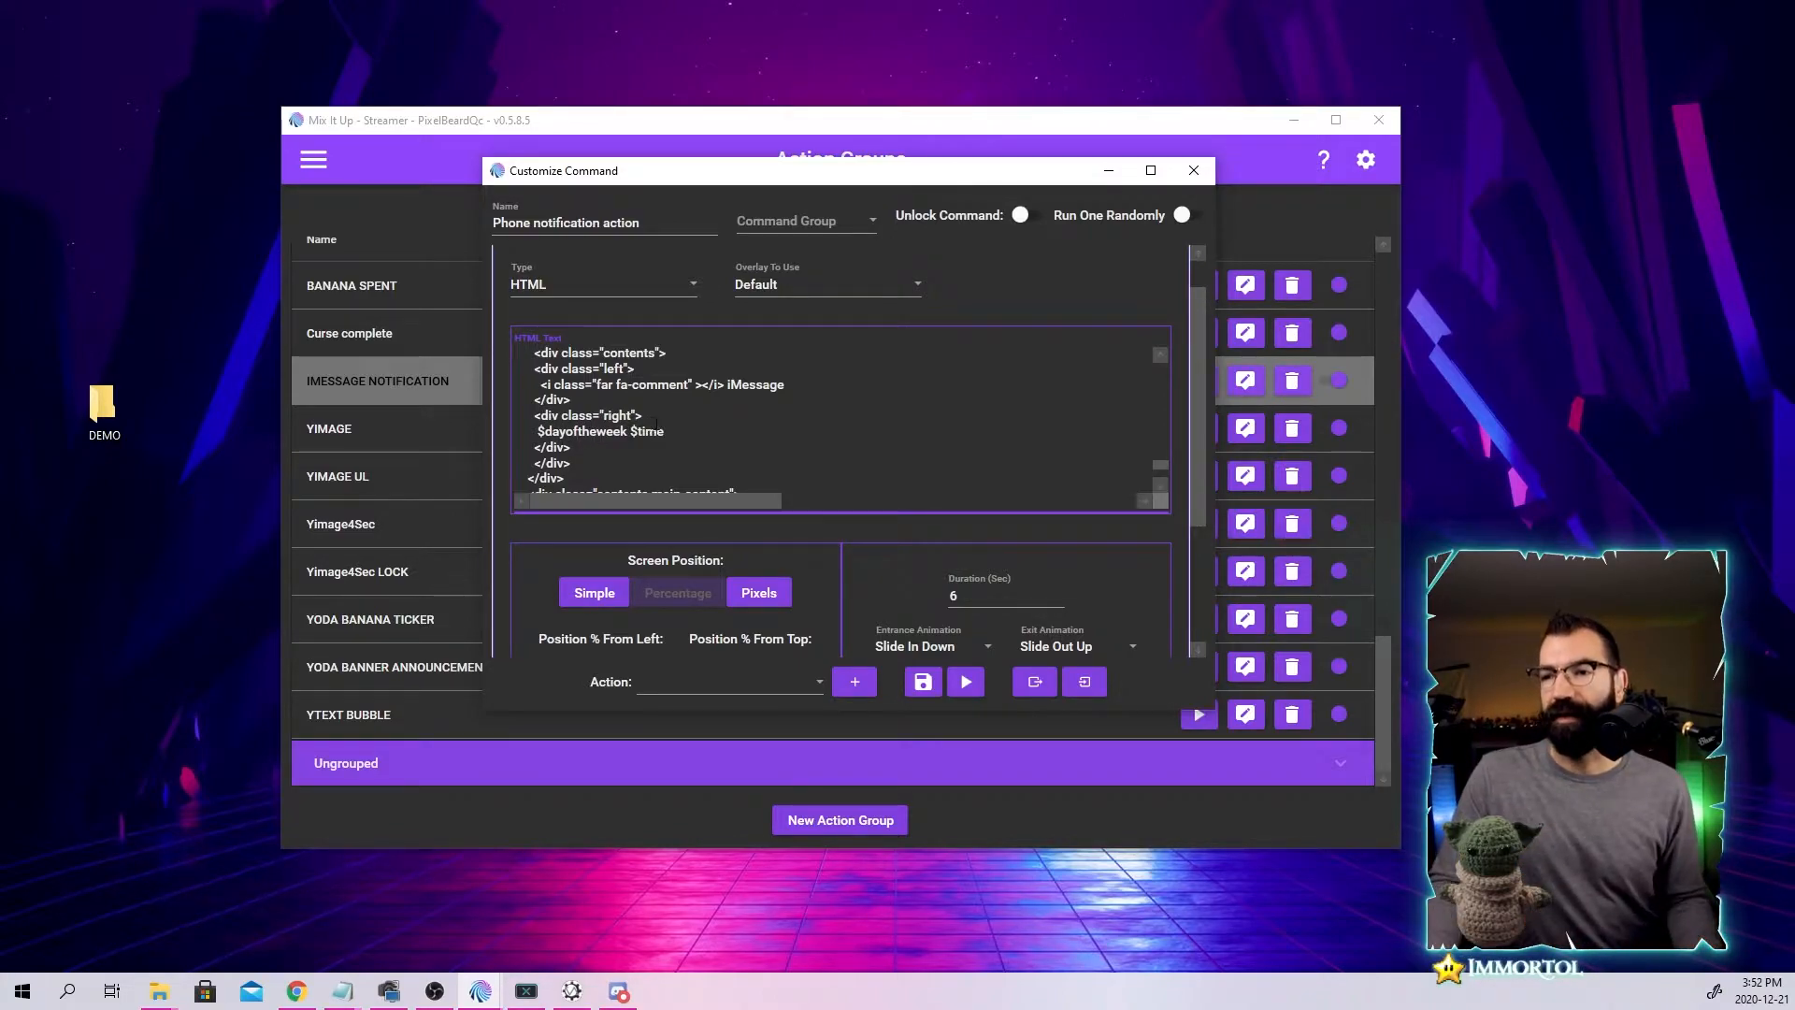
left_click_drag(632, 432, 662, 431)
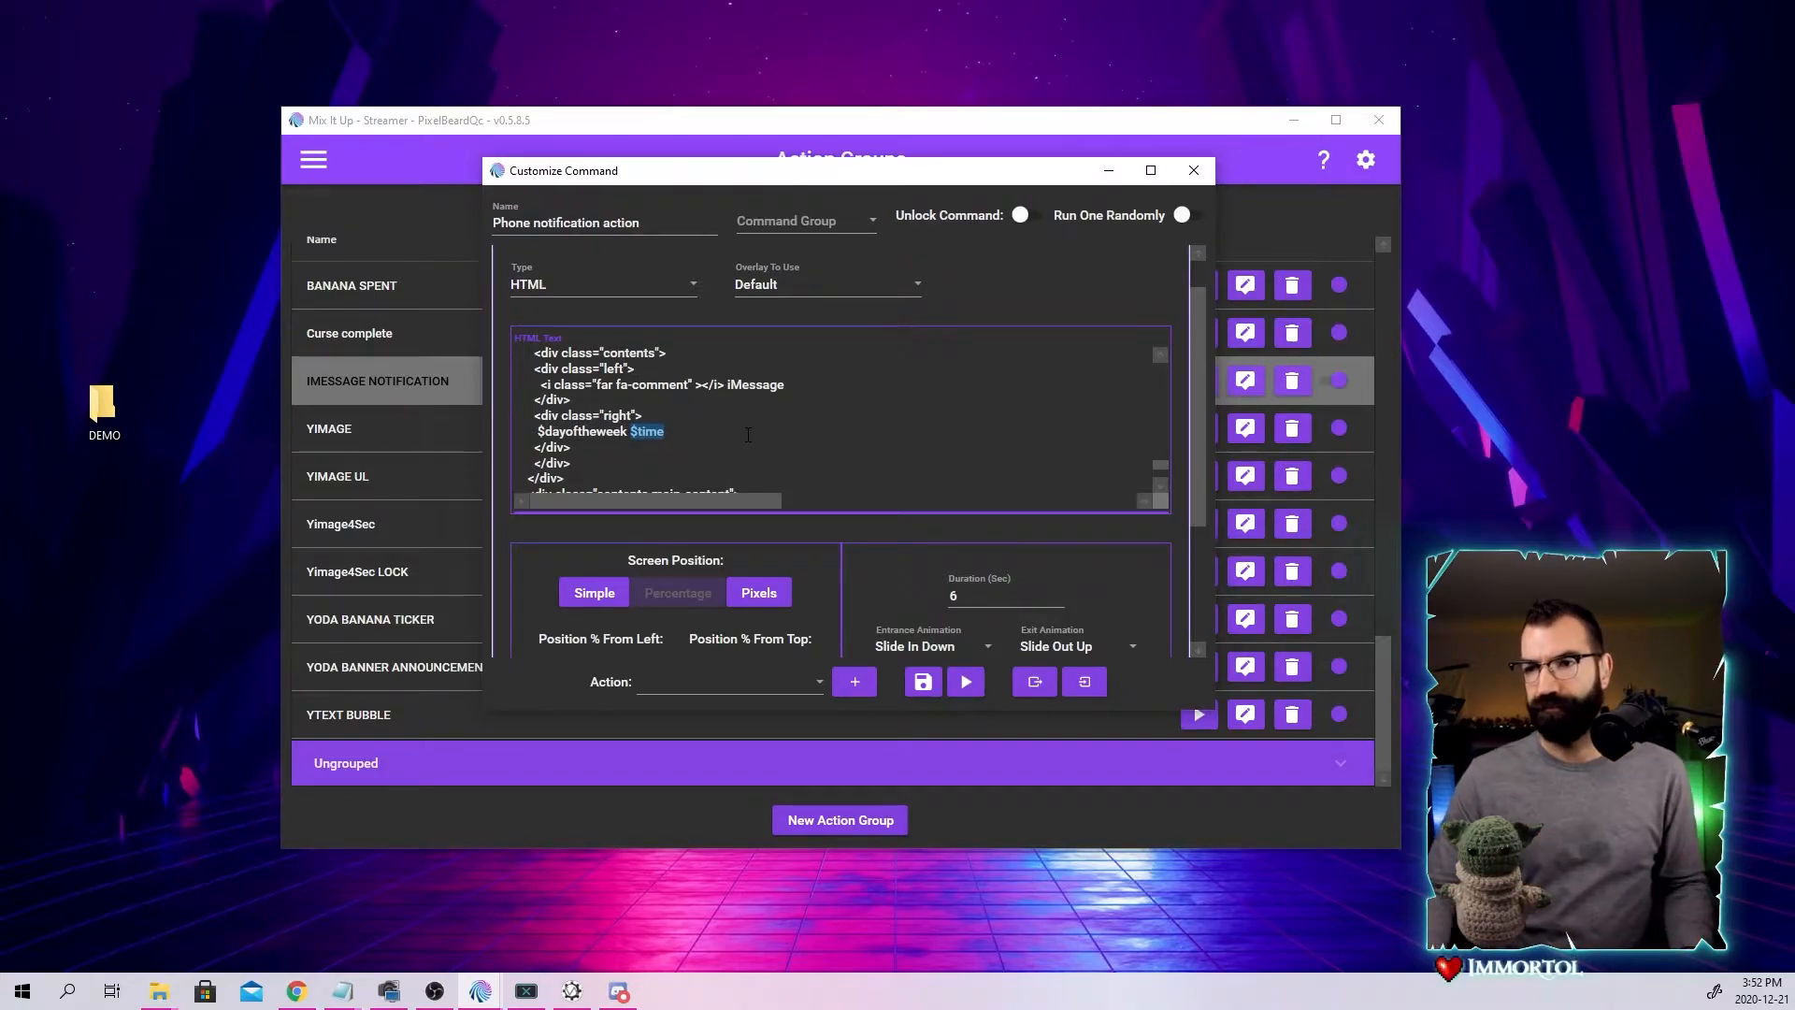
scroll(729, 466, "down", 1)
scroll(579, 421, "down", 1)
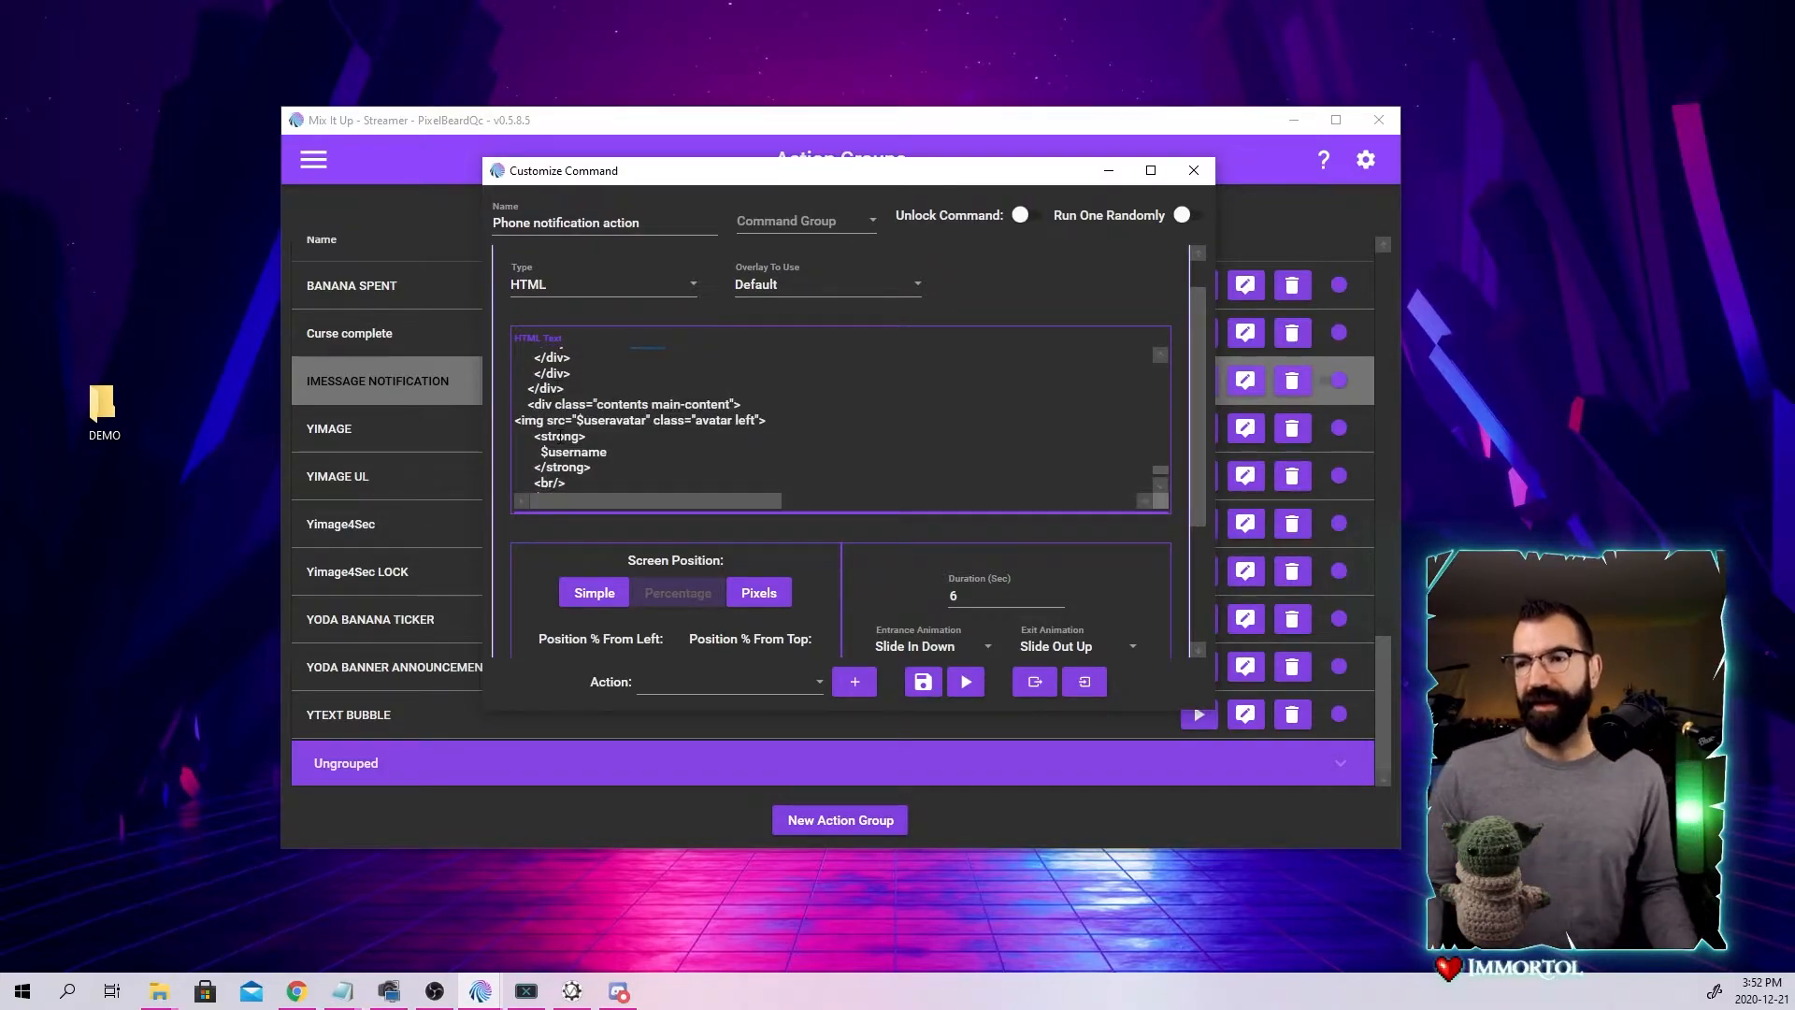
left_click_drag(578, 420, 647, 420)
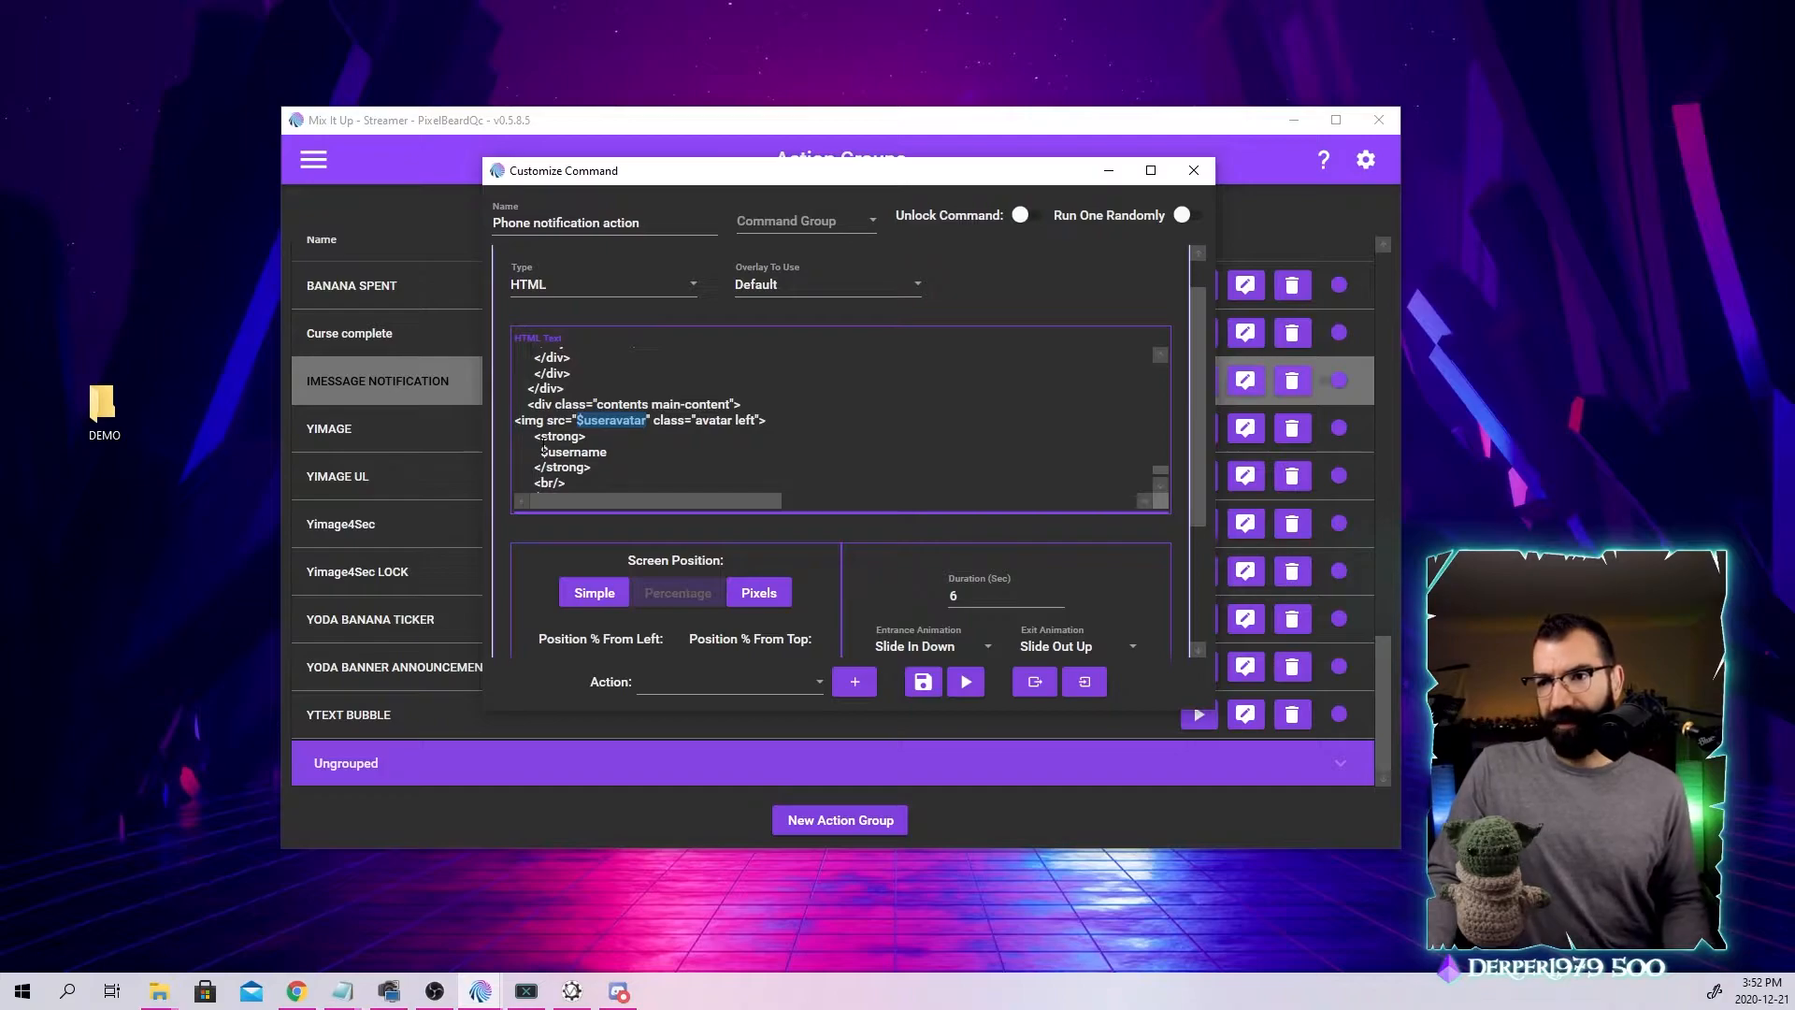
left_click_drag(540, 451, 643, 462)
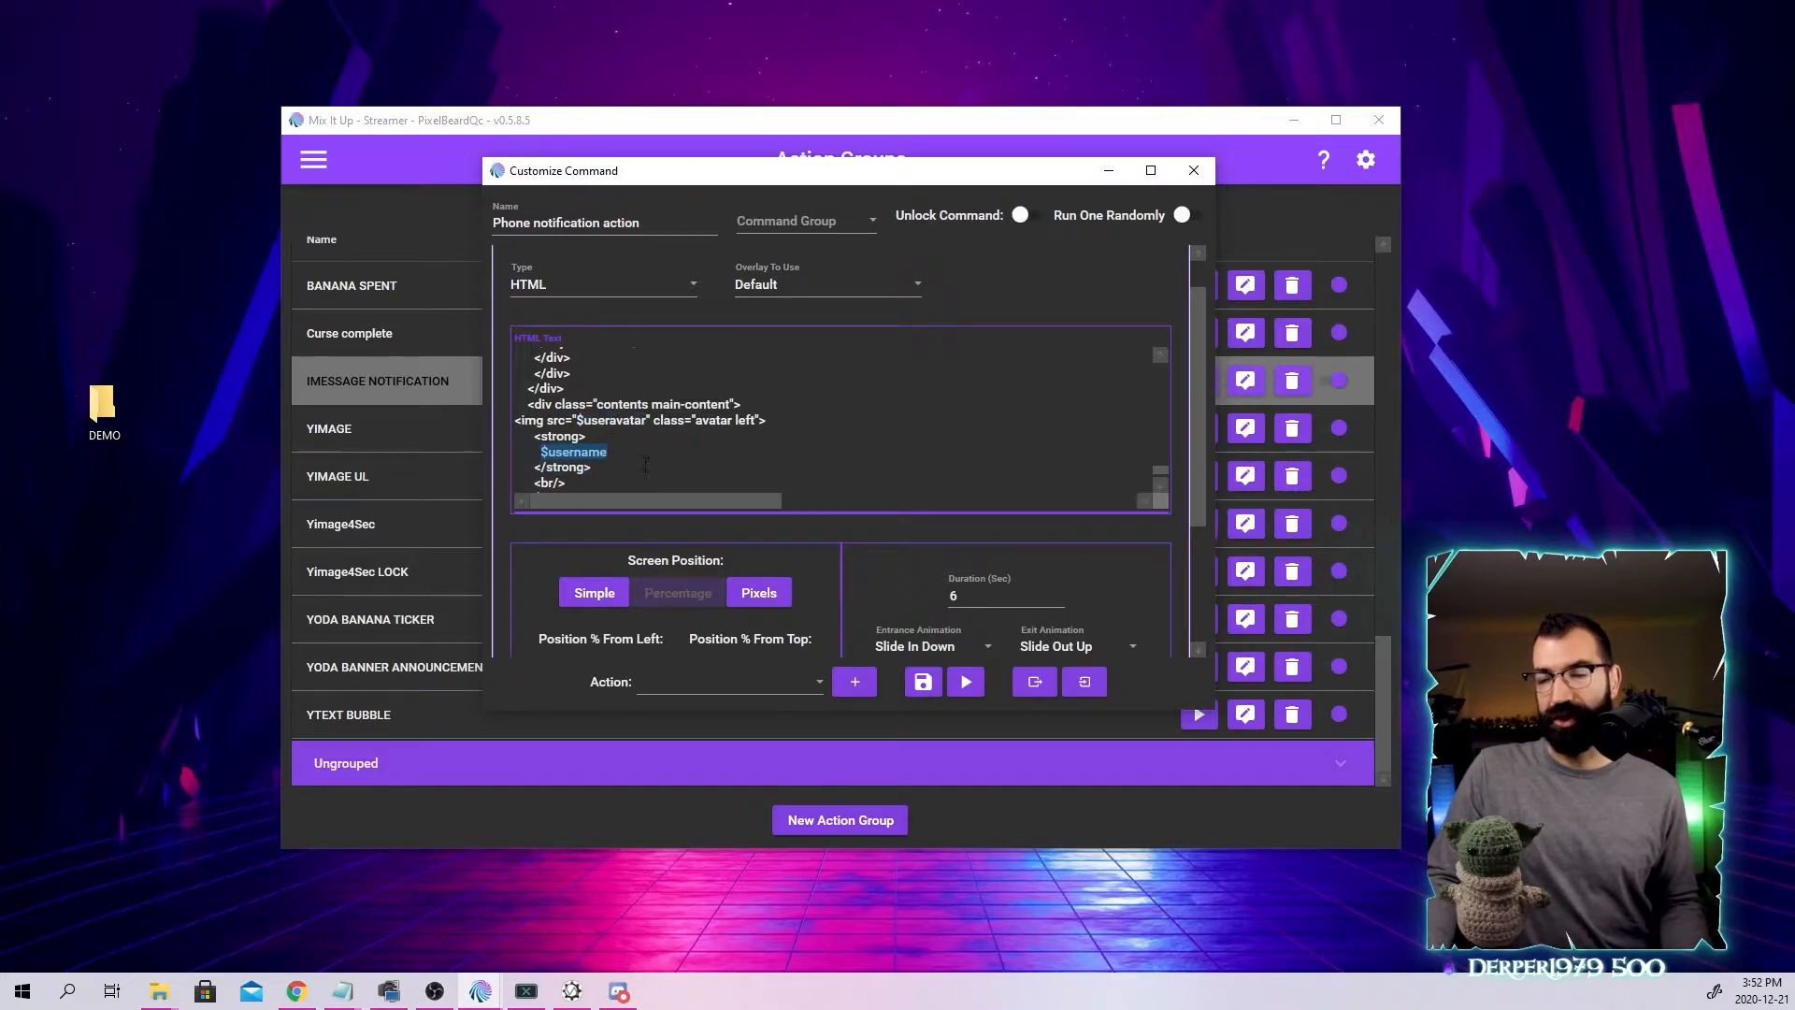
scroll(640, 464, "down", 1)
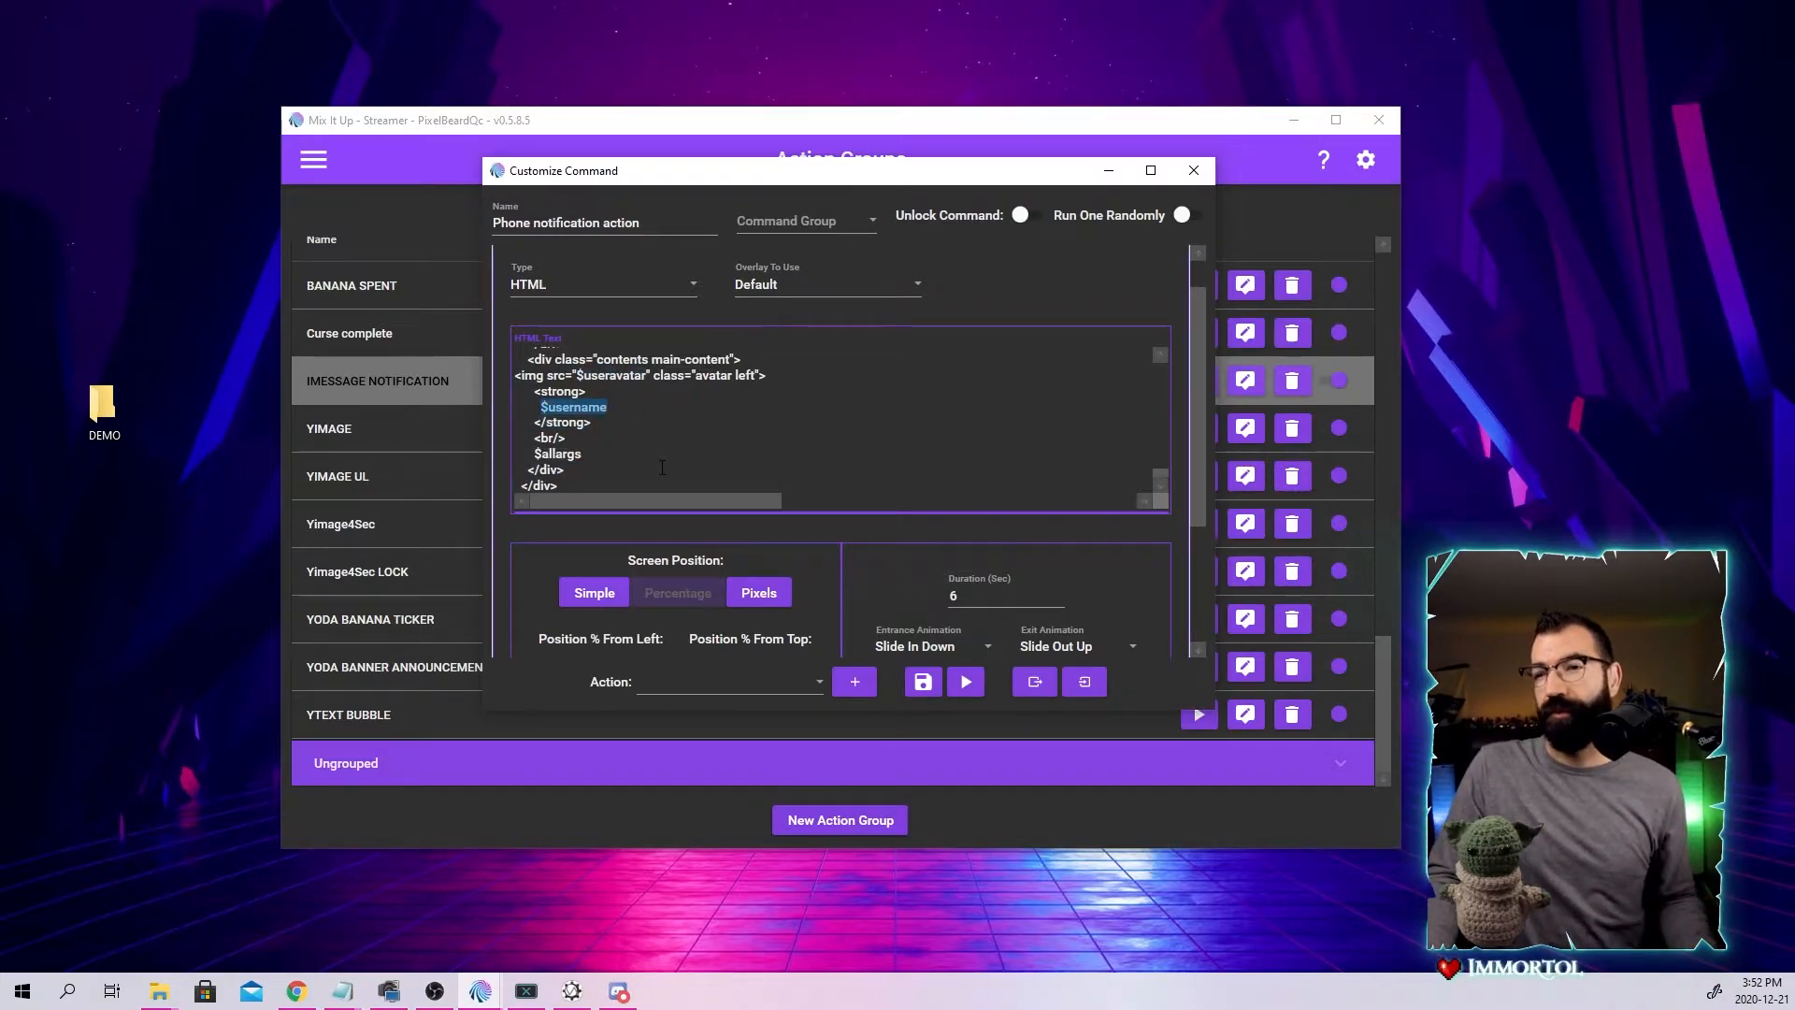
left_click_drag(536, 453, 584, 454)
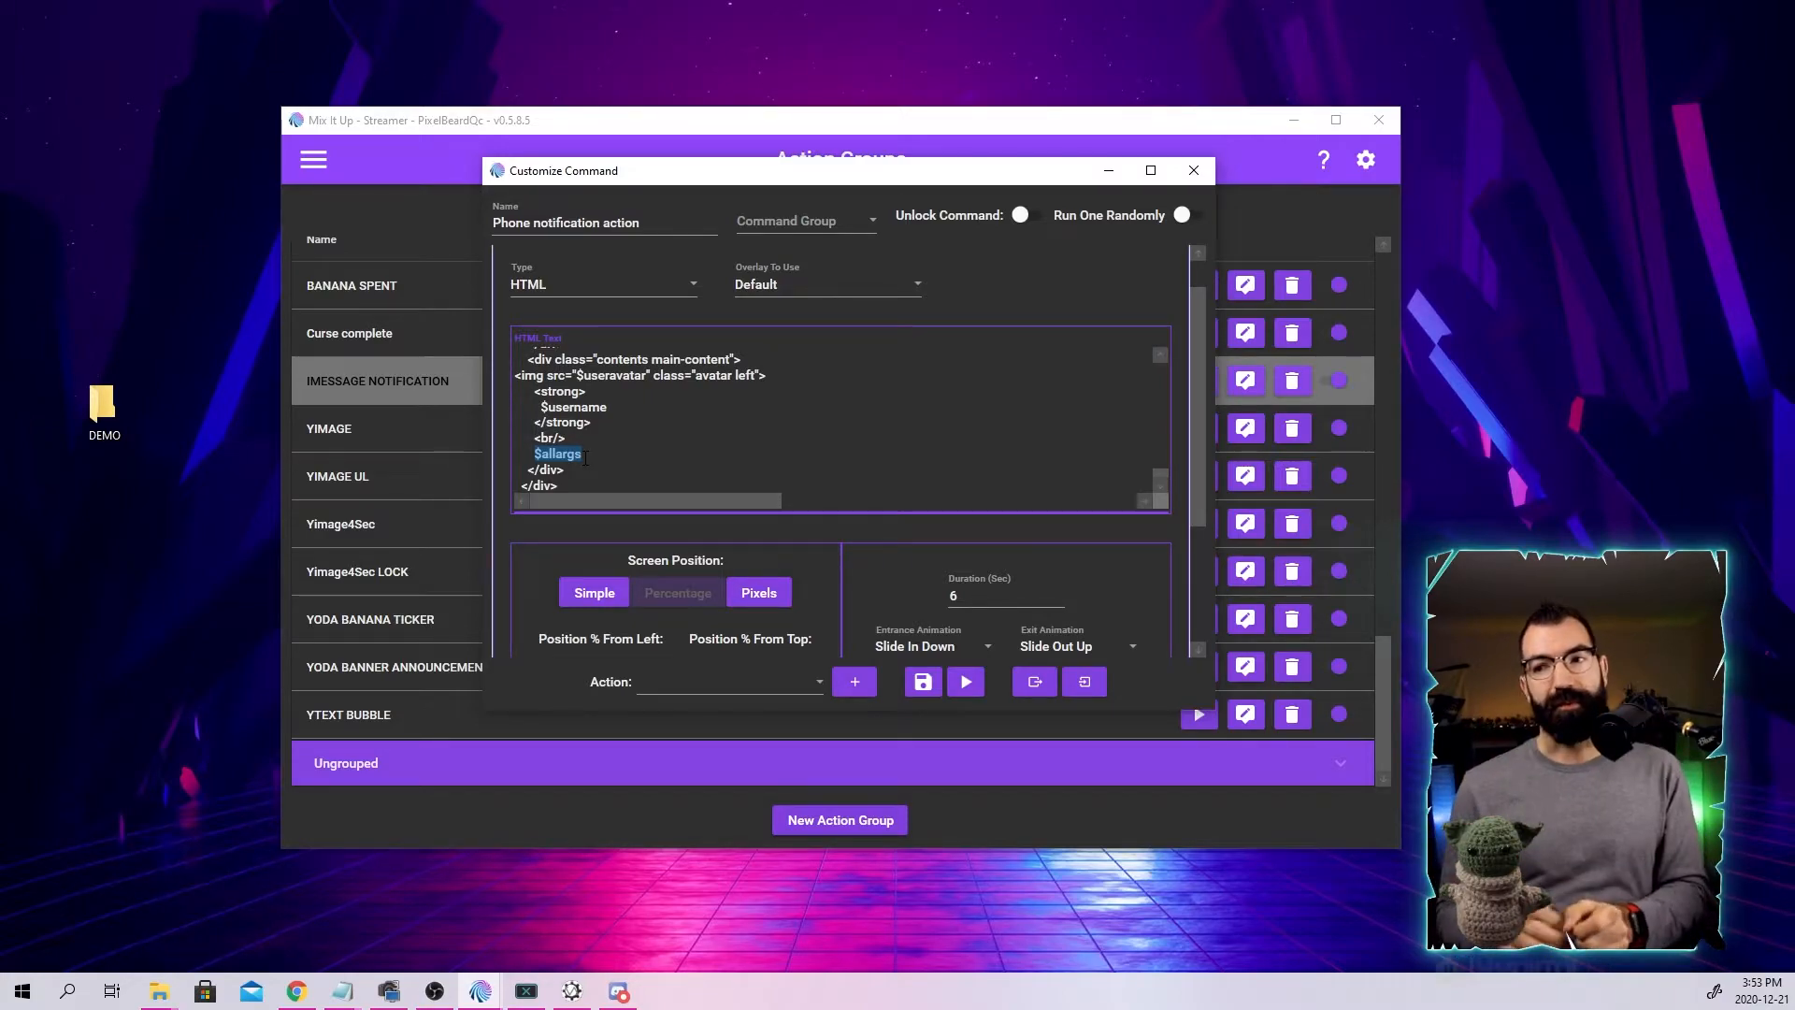
Check the overlay's screen position, duration and animation settings, and test-run the Overlay action.
scroll(669, 430, "down", 3)
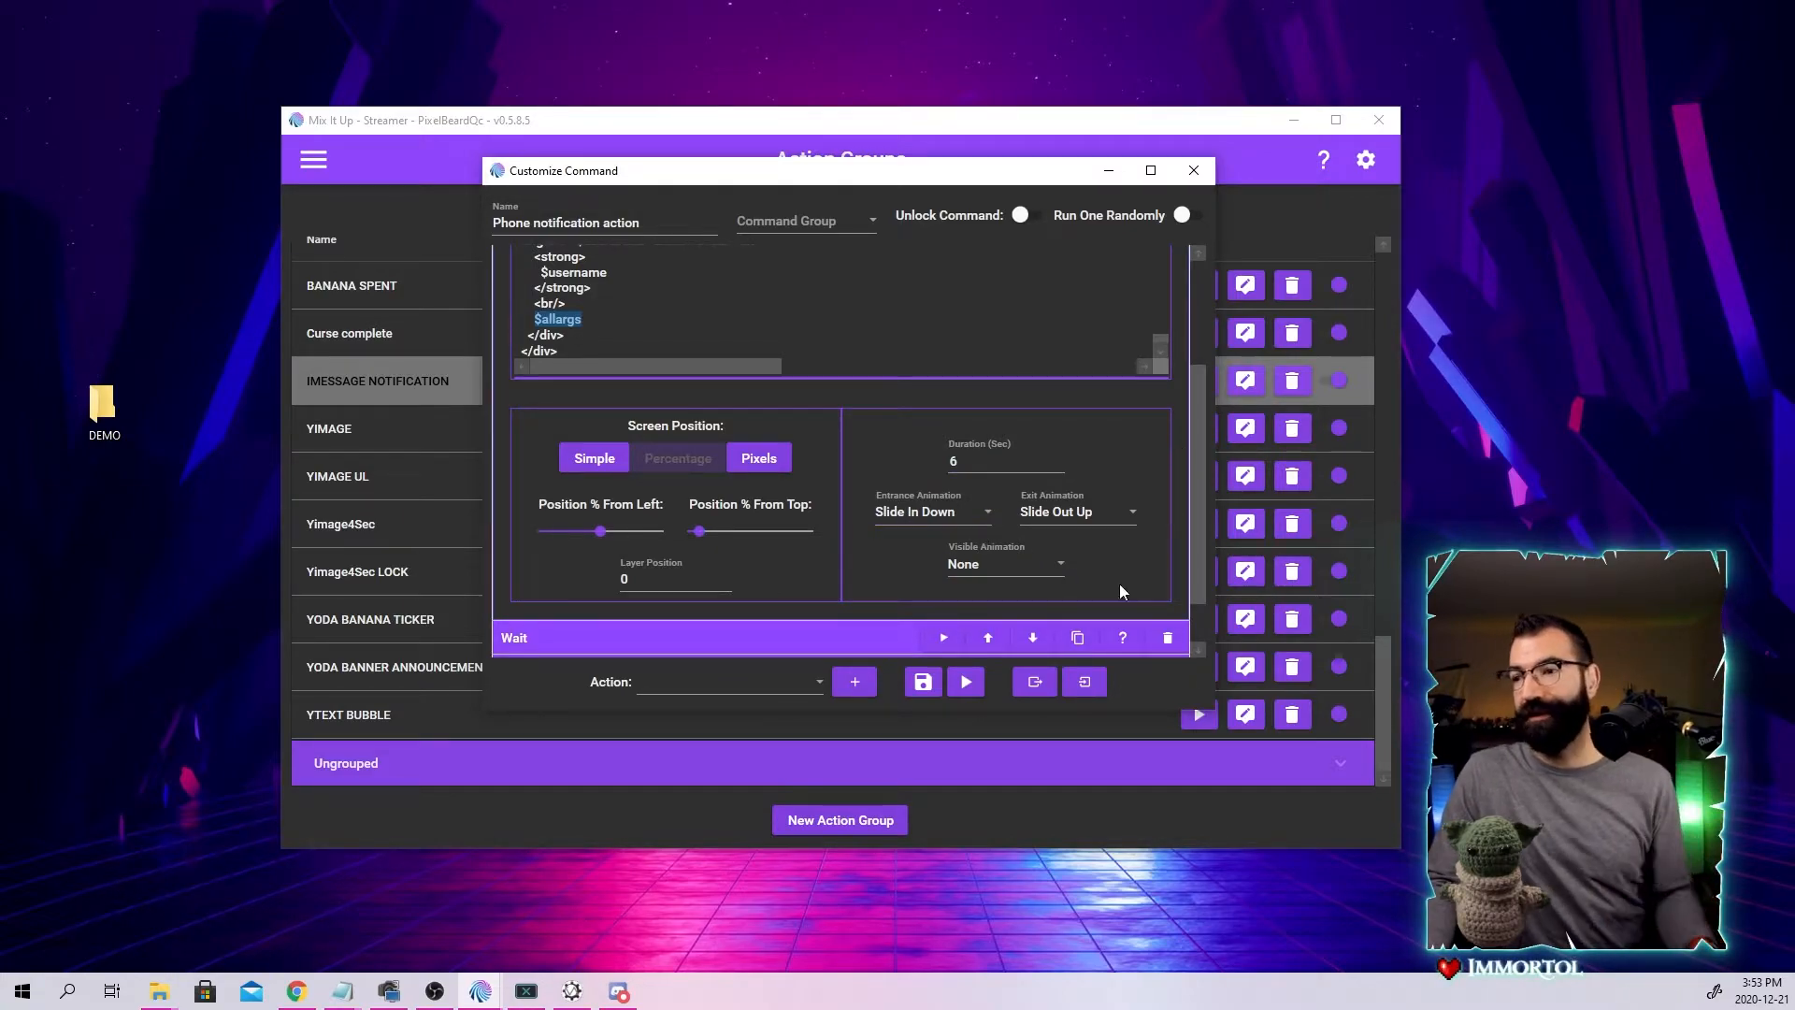
left_click_drag(1197, 483, 1189, 352)
left_click(944, 265)
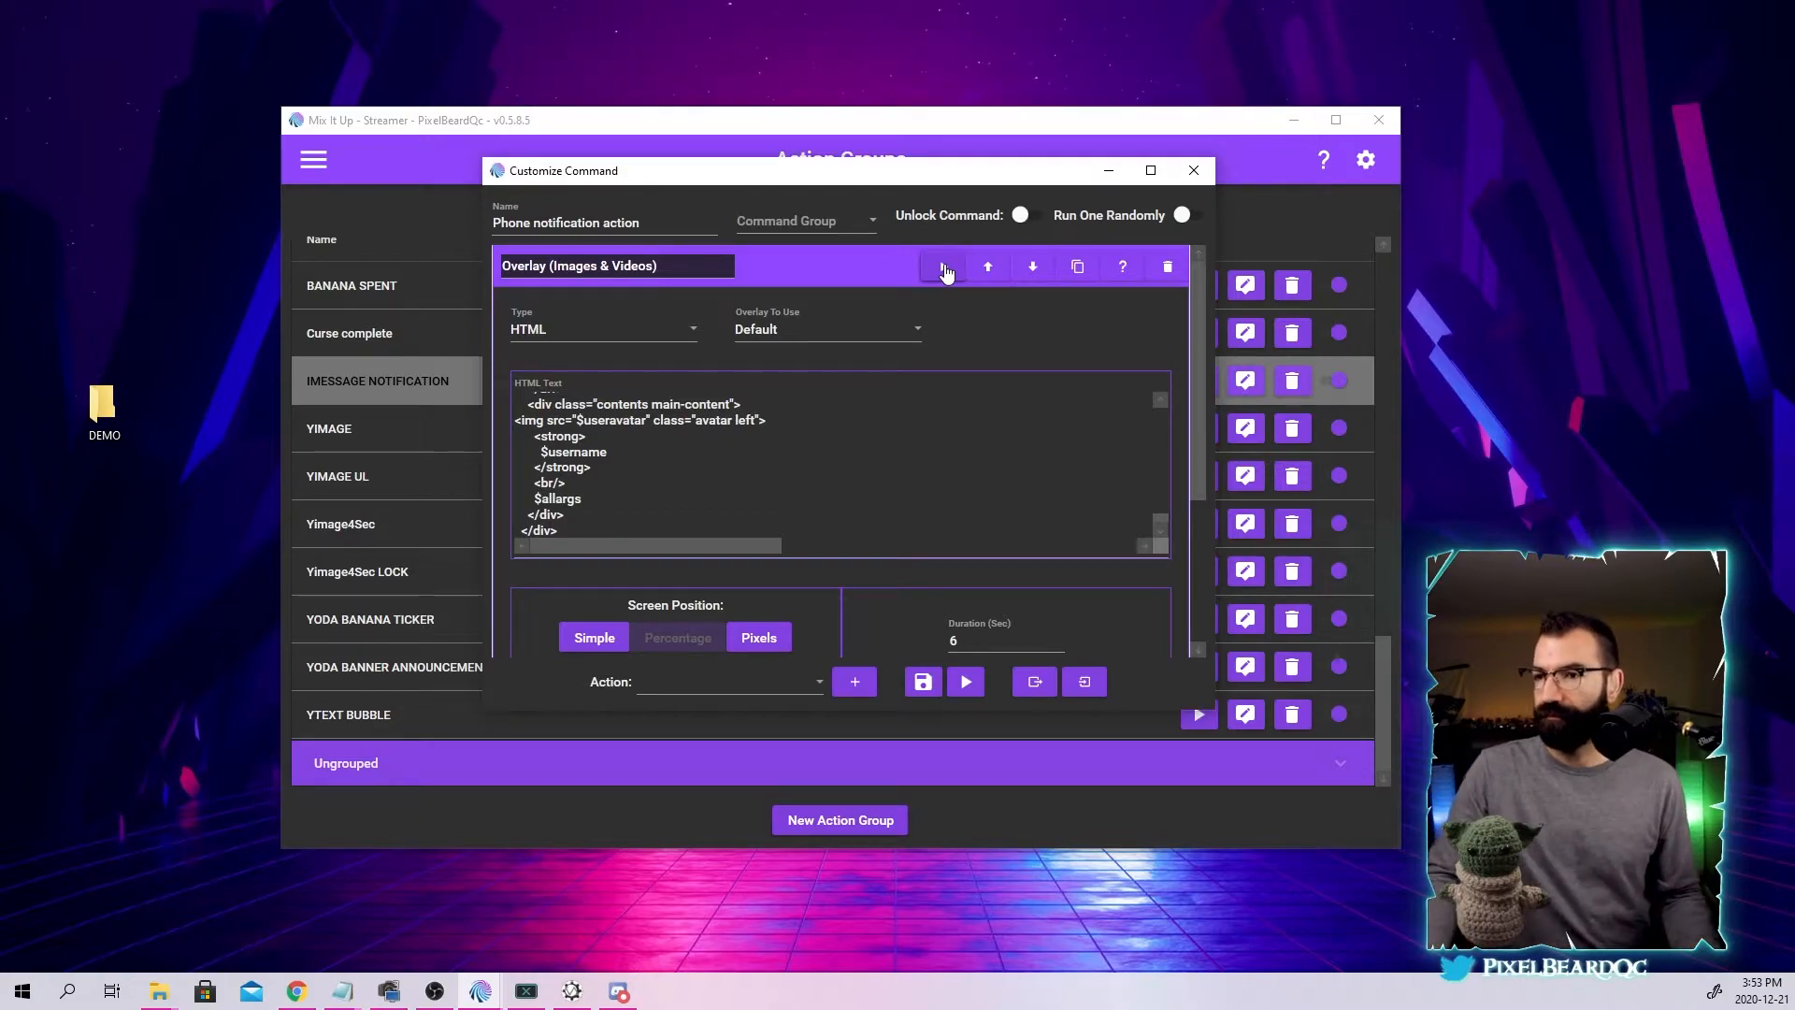
Check the Sound action's file path and save the "Phone notification action" command.
left_click_drag(1198, 426, 1248, 642)
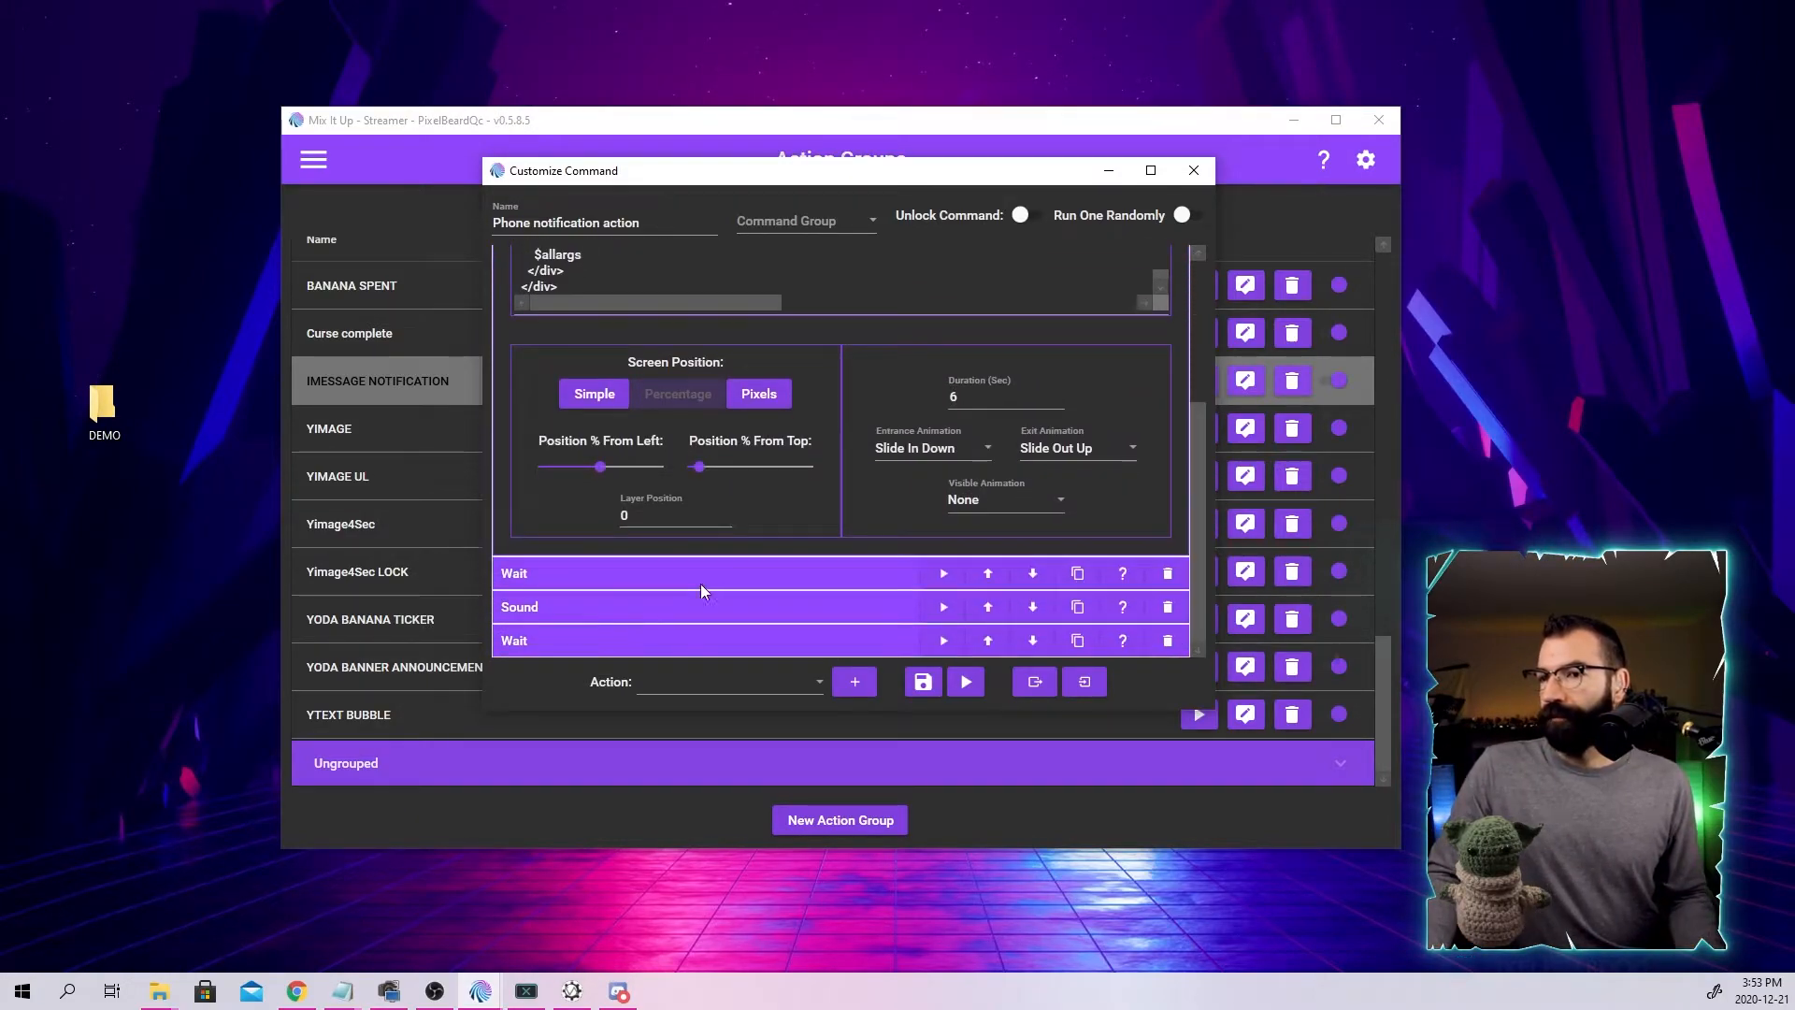
left_click(883, 617)
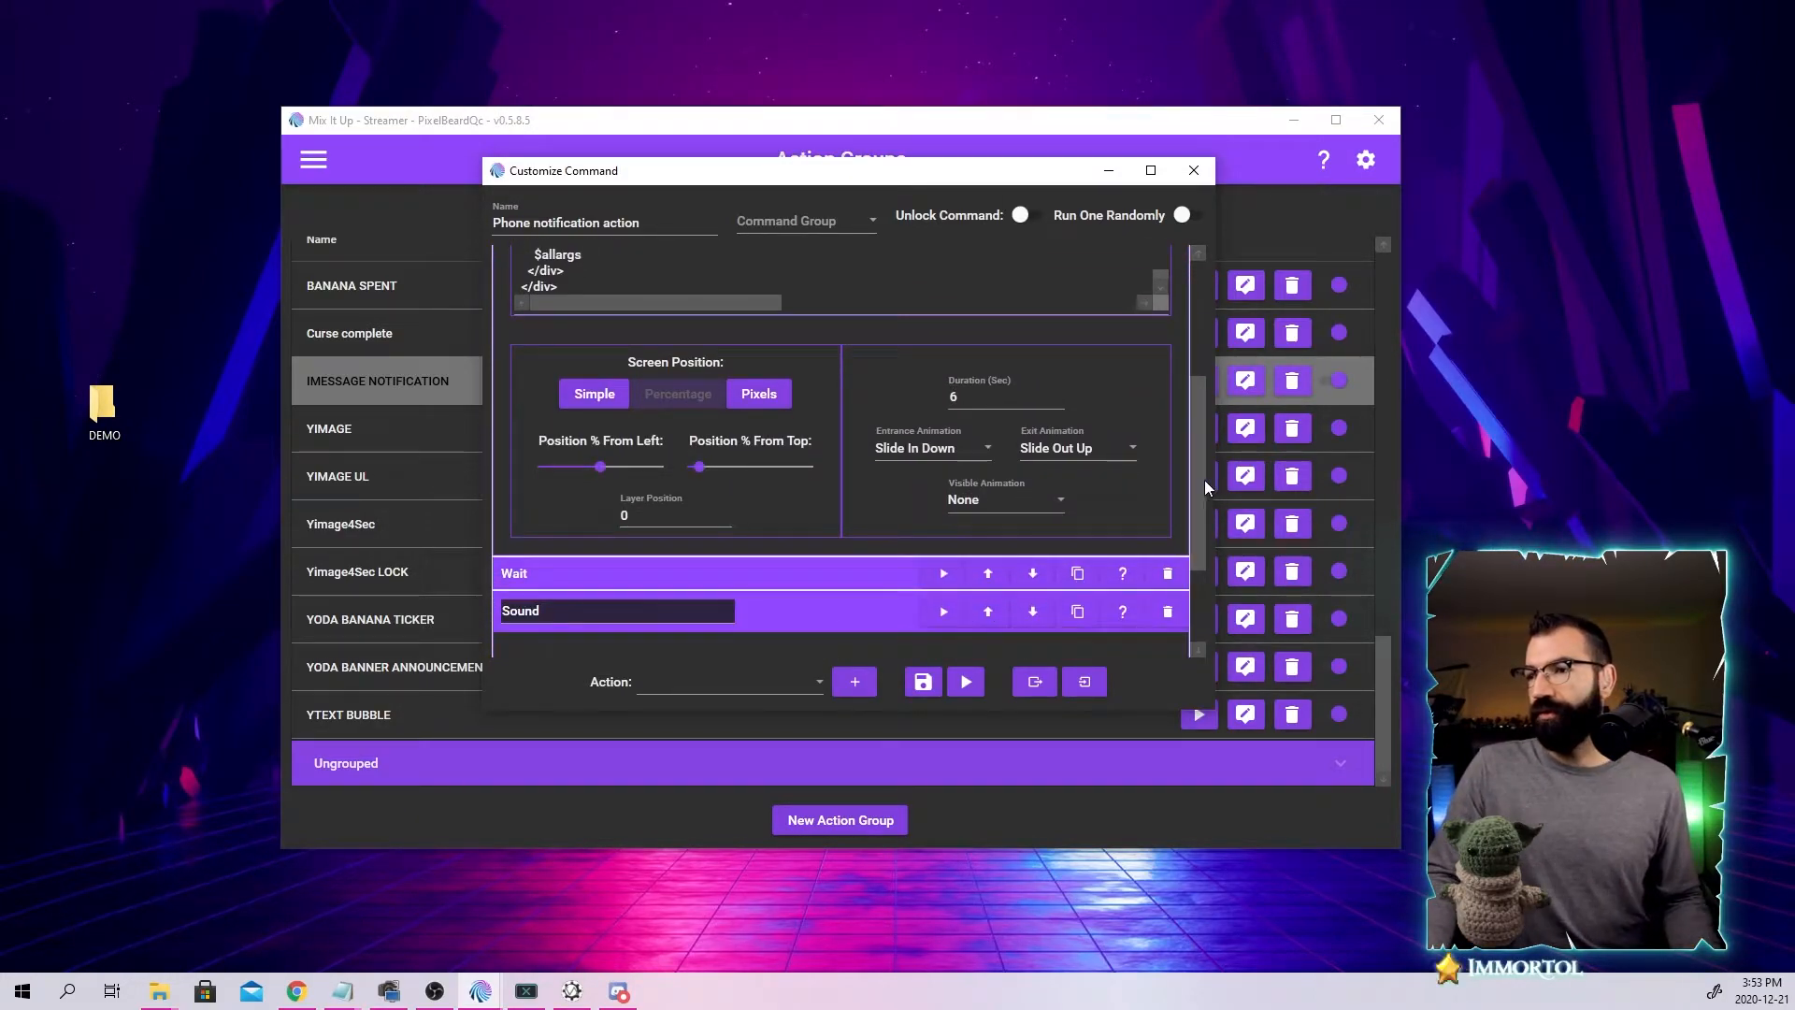
left_click_drag(1206, 479, 1199, 564)
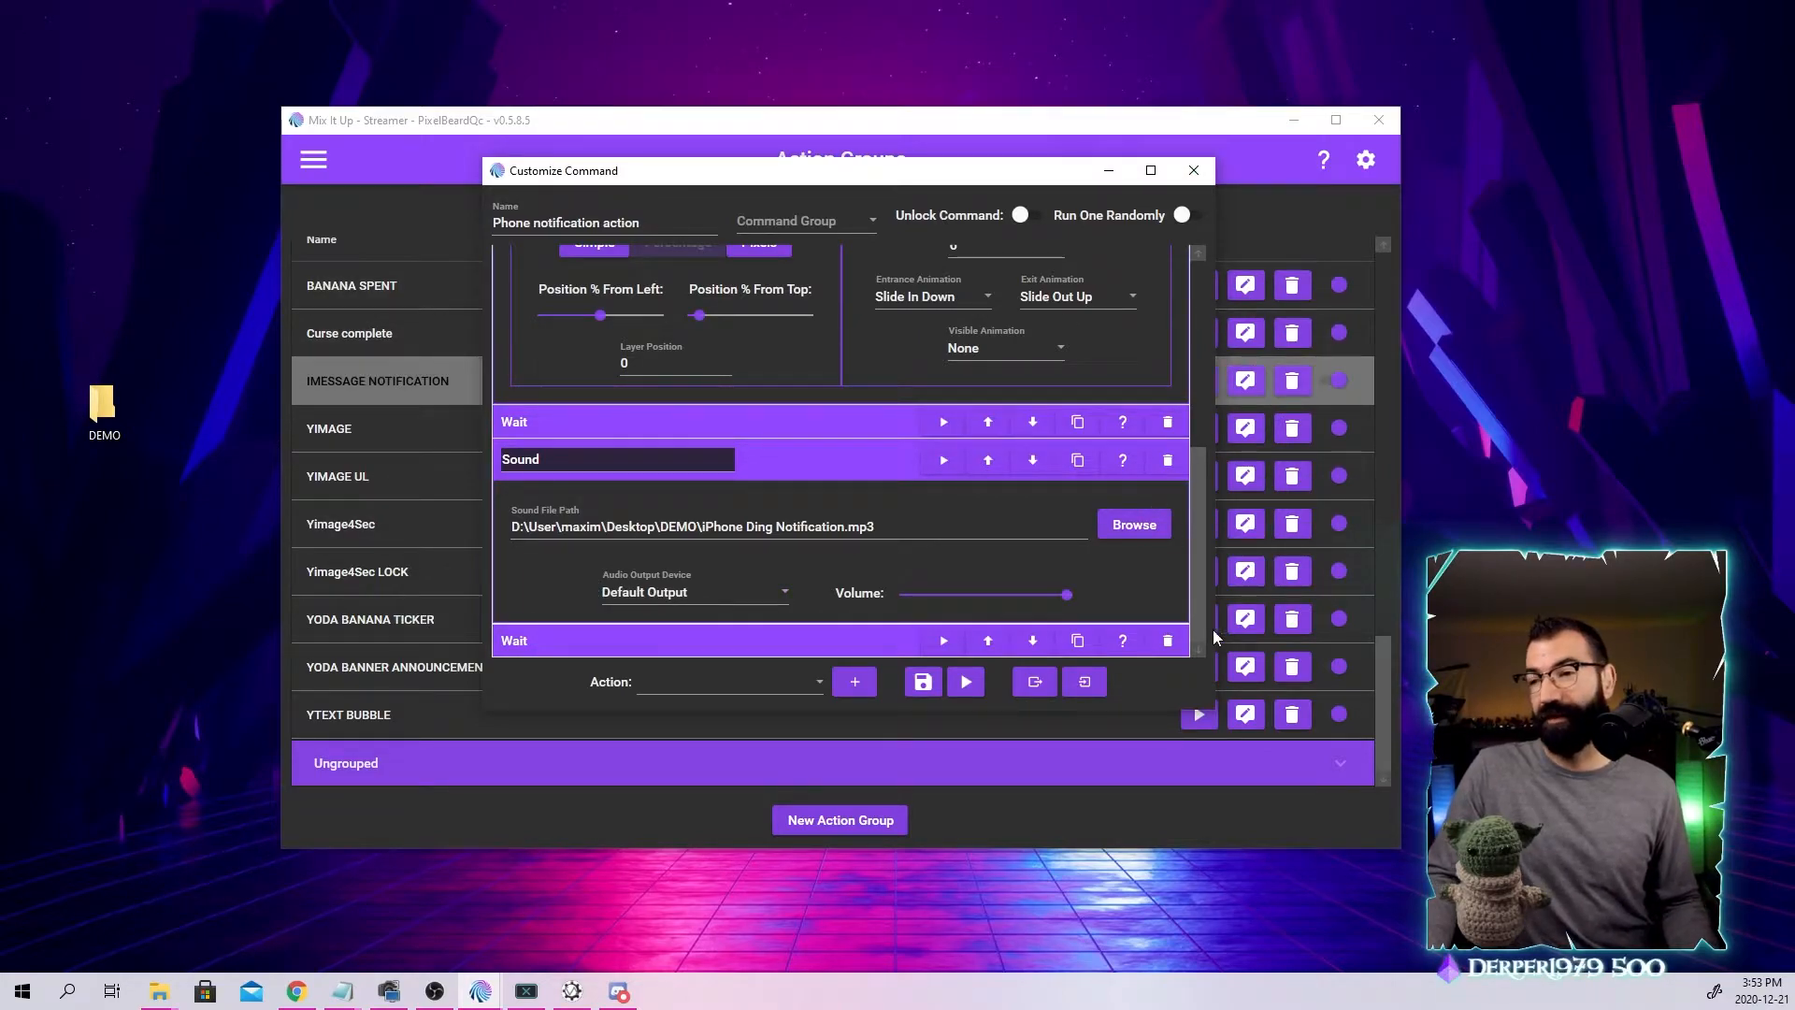
left_click(922, 695)
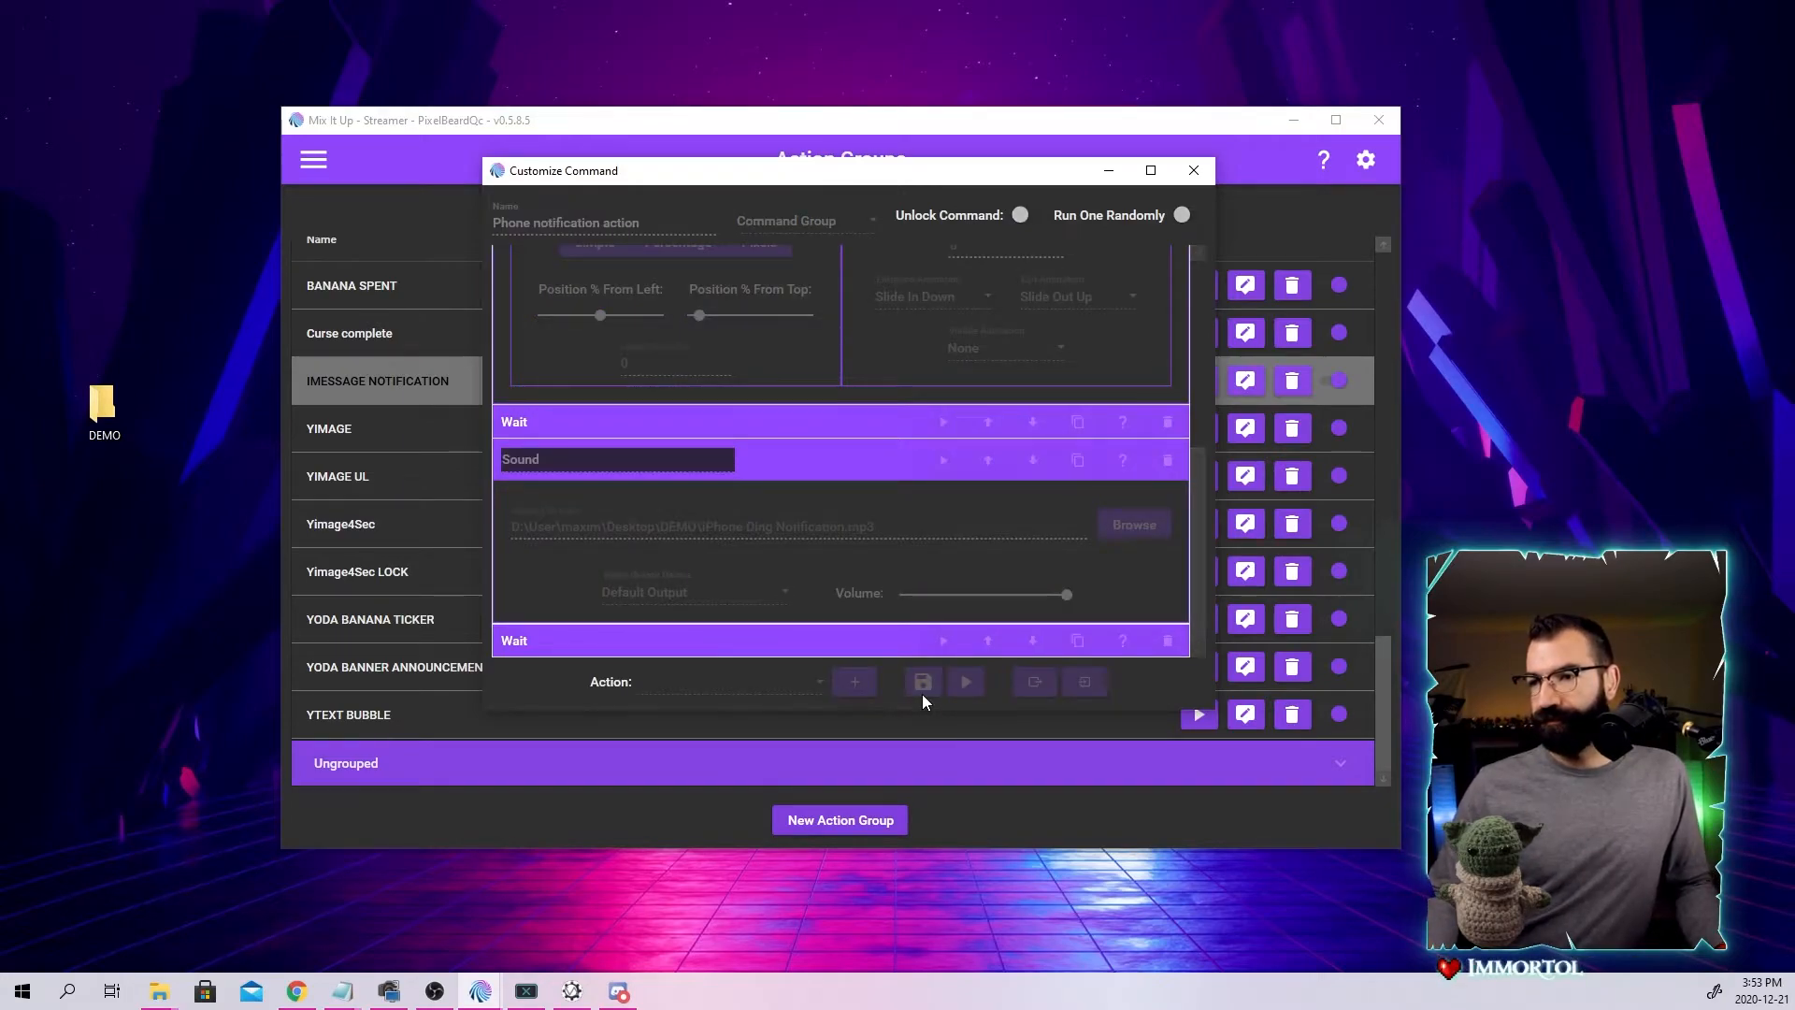
Go to Channel Points, look through the existing rewards and start a new channel point command.
left_click(313, 158)
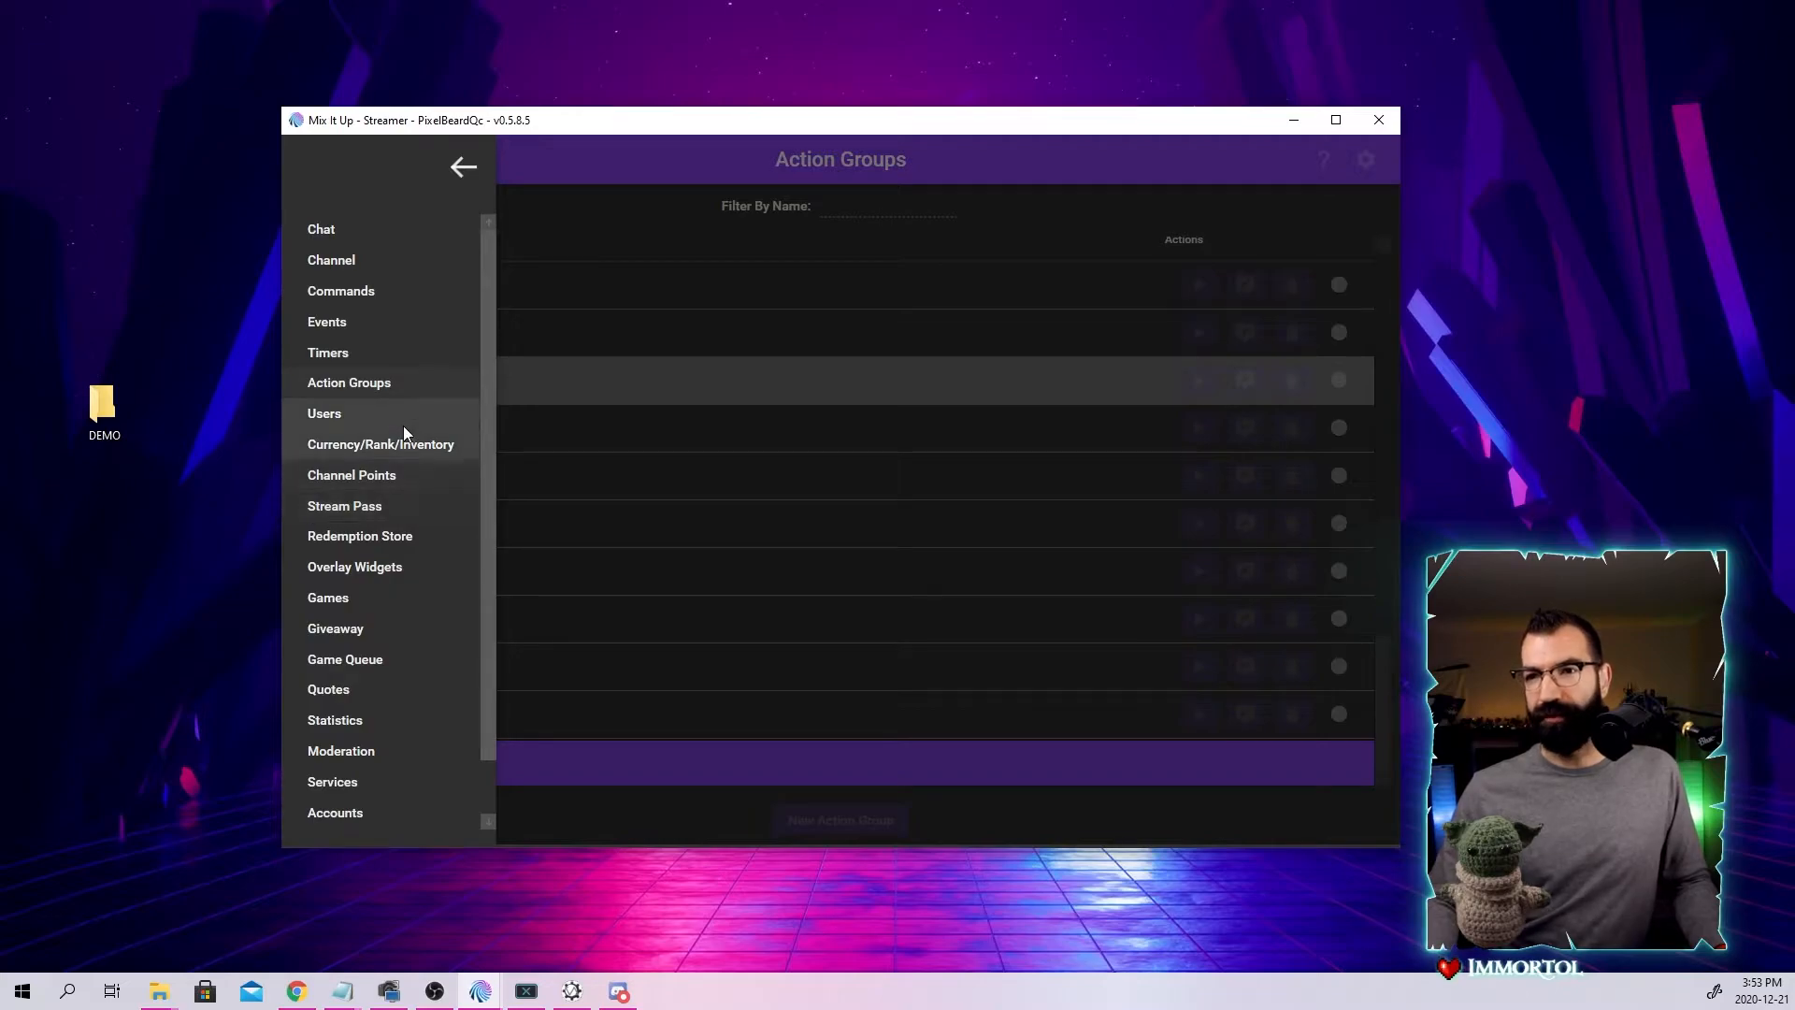
left_click(387, 479)
scroll(617, 412, "up", 10)
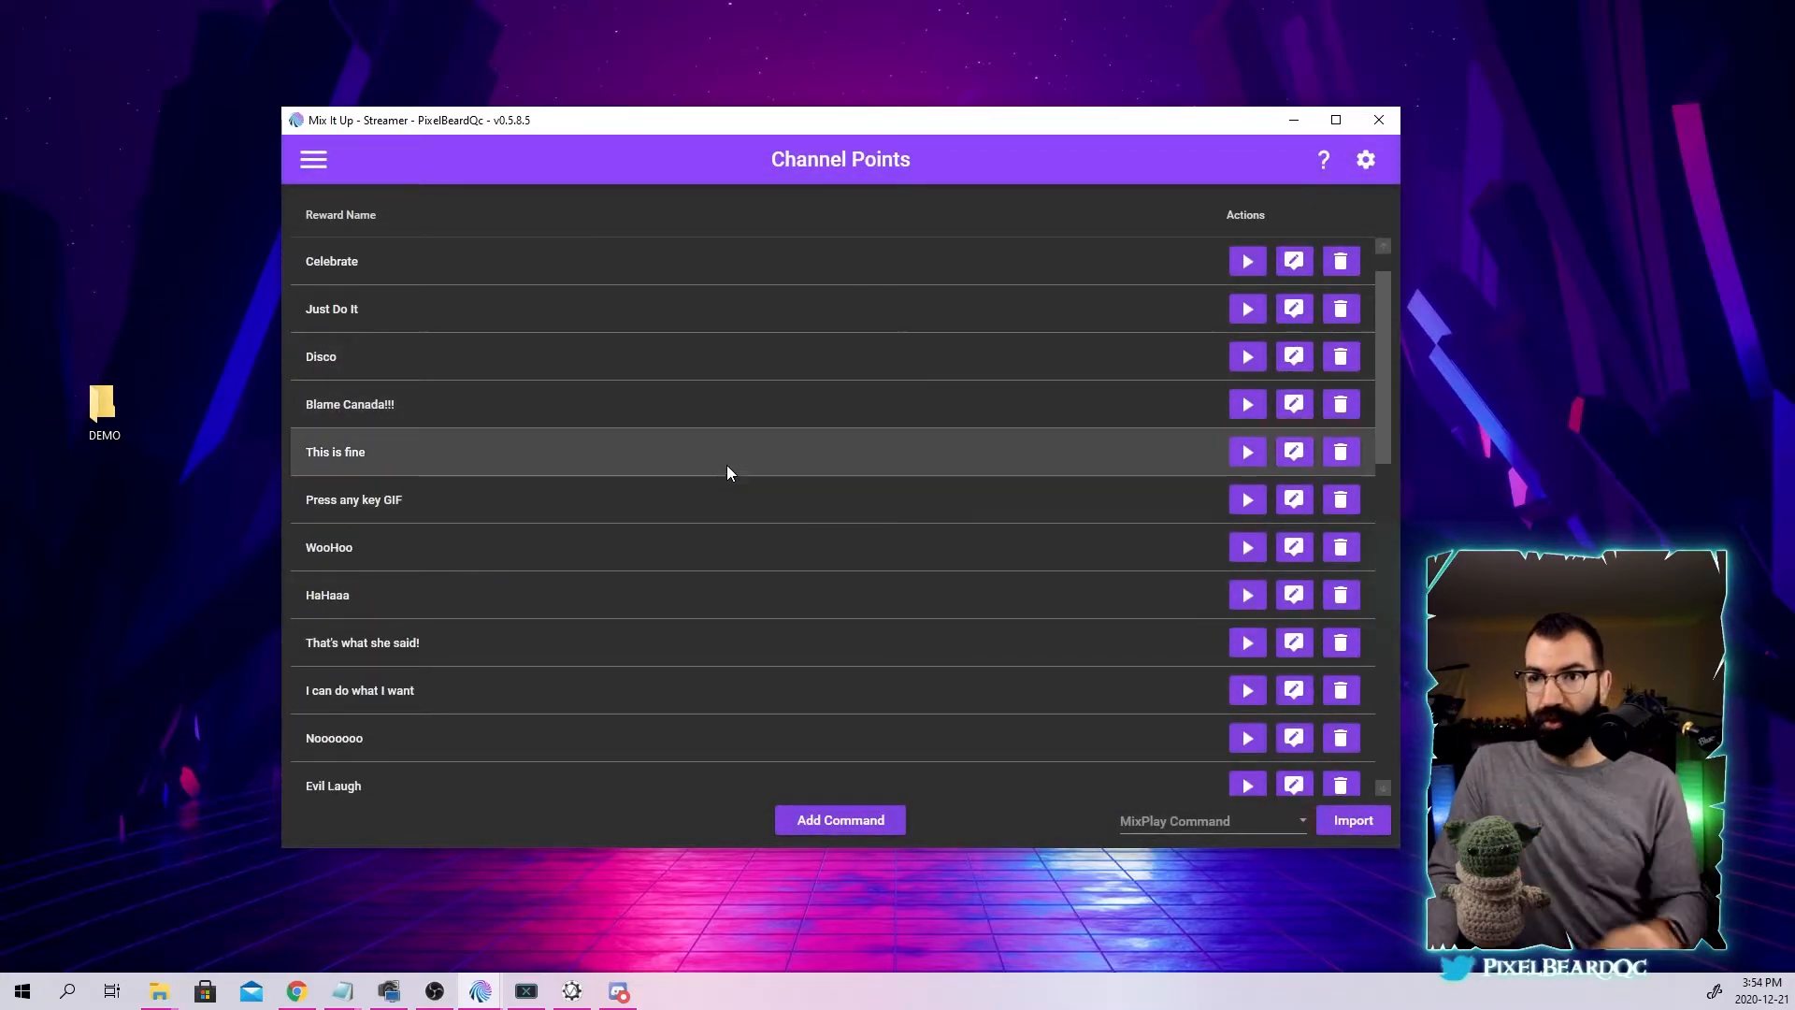
scroll(727, 467, "down", 8)
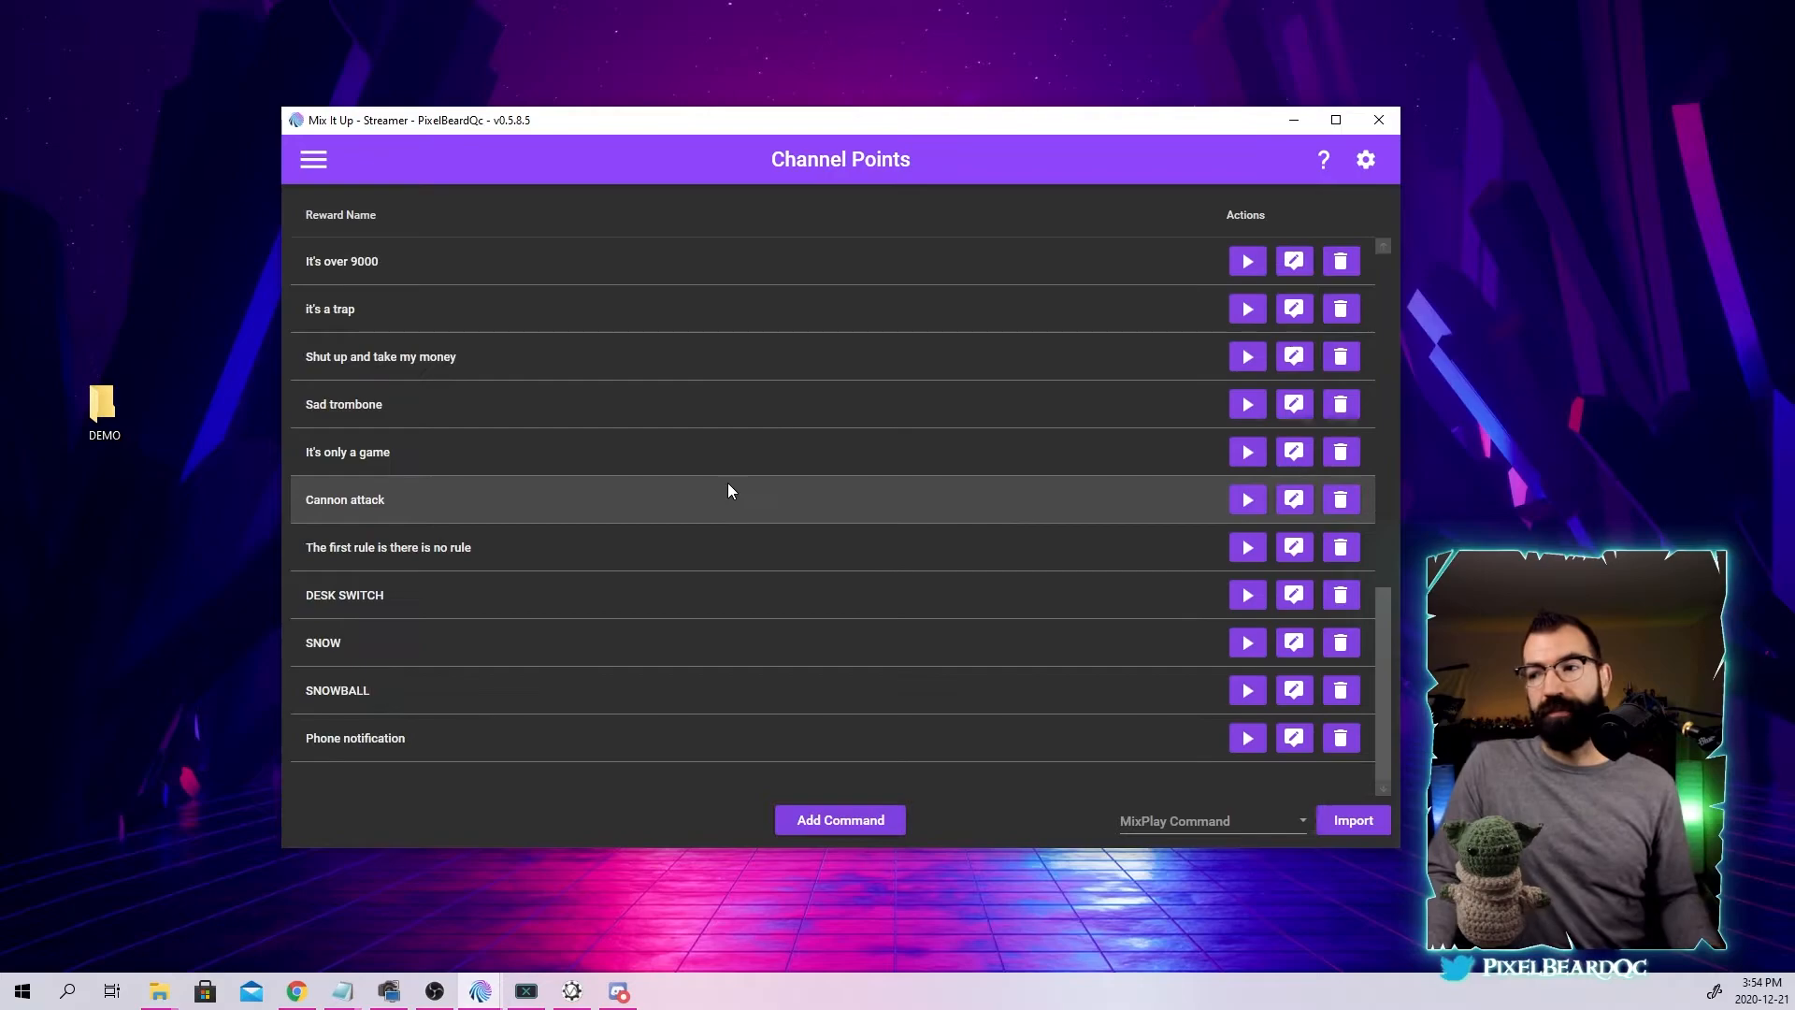
left_click(859, 828)
left_click(882, 520)
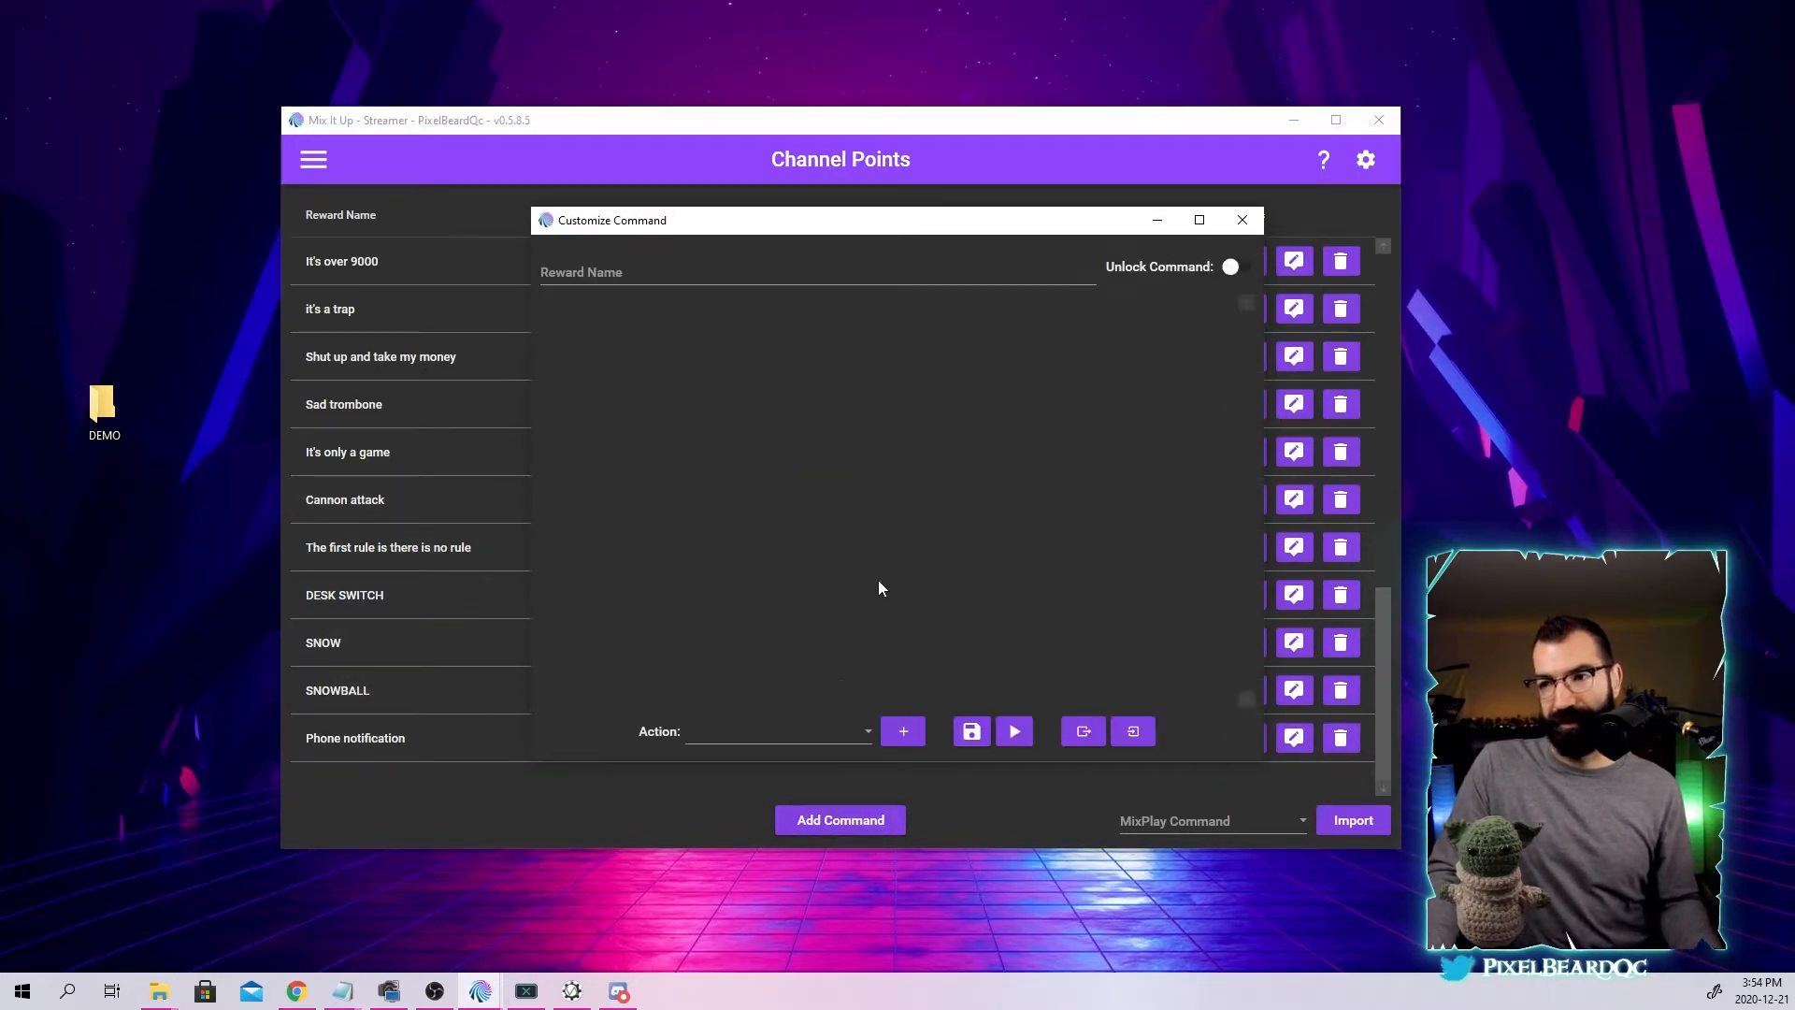
Name the new channel point command's reward "Pixelbeard is AwESoMe".
left_click(722, 281)
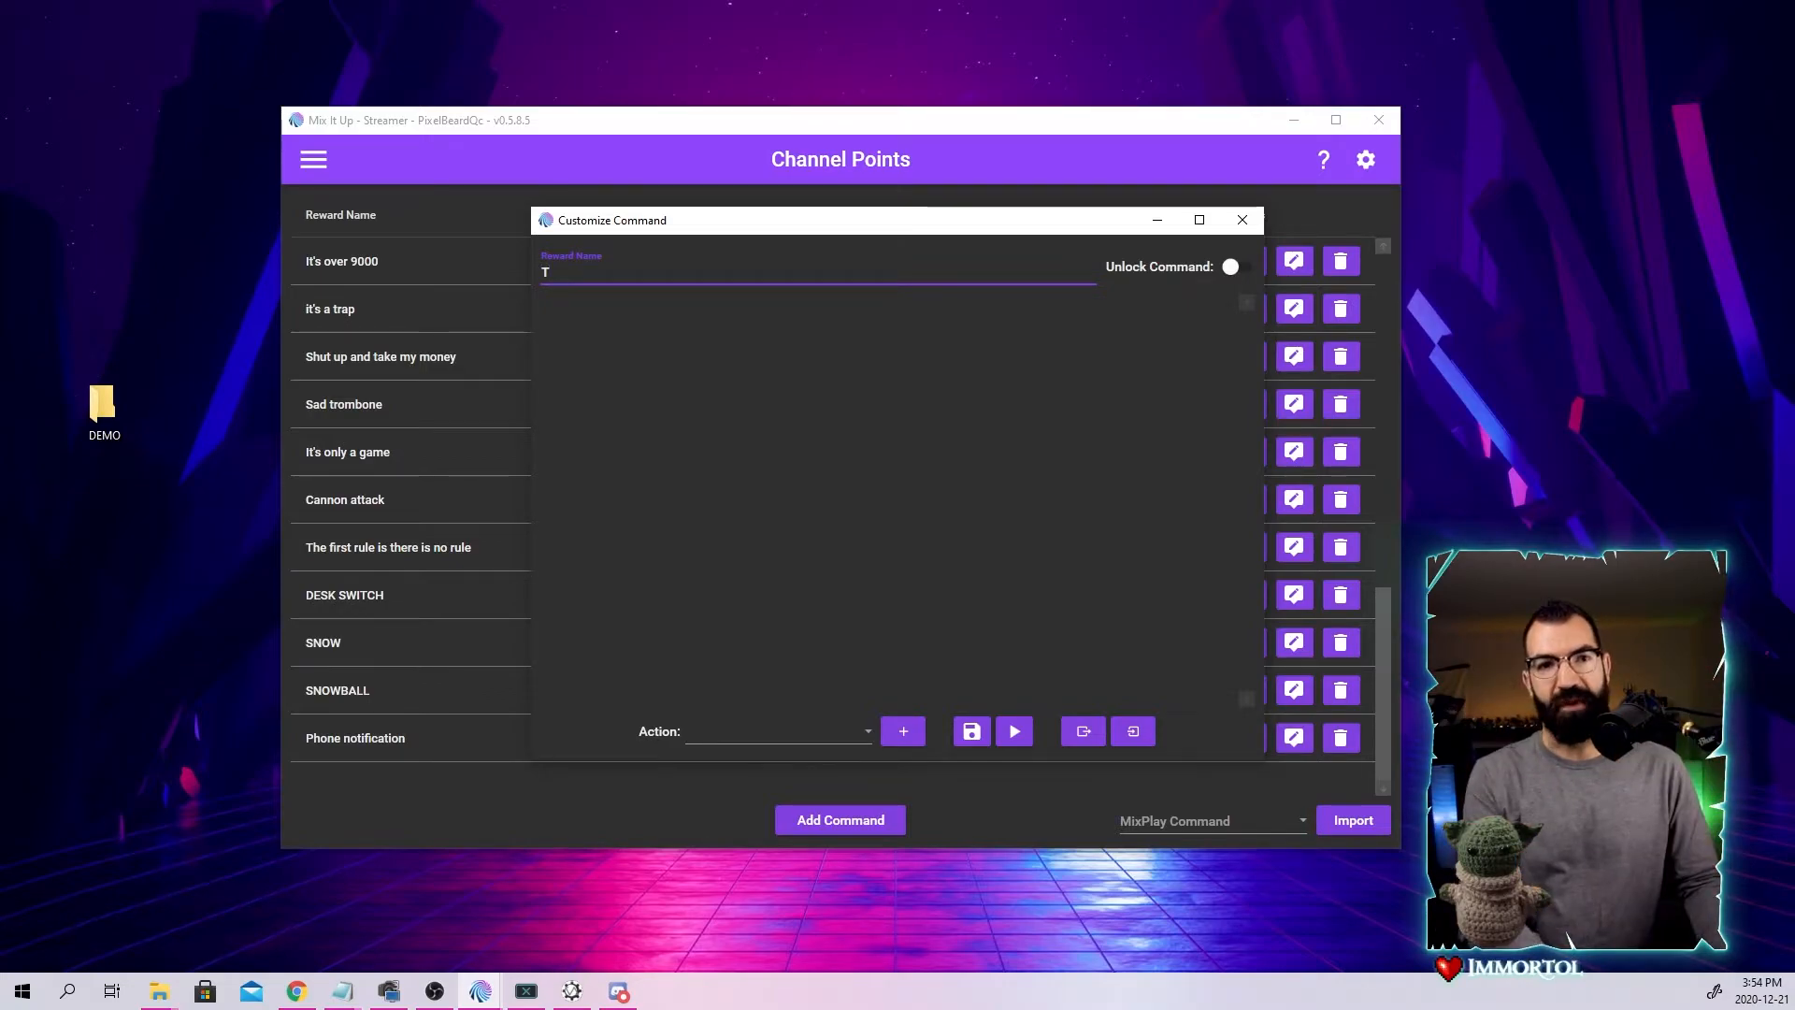
type("Pixelbe")
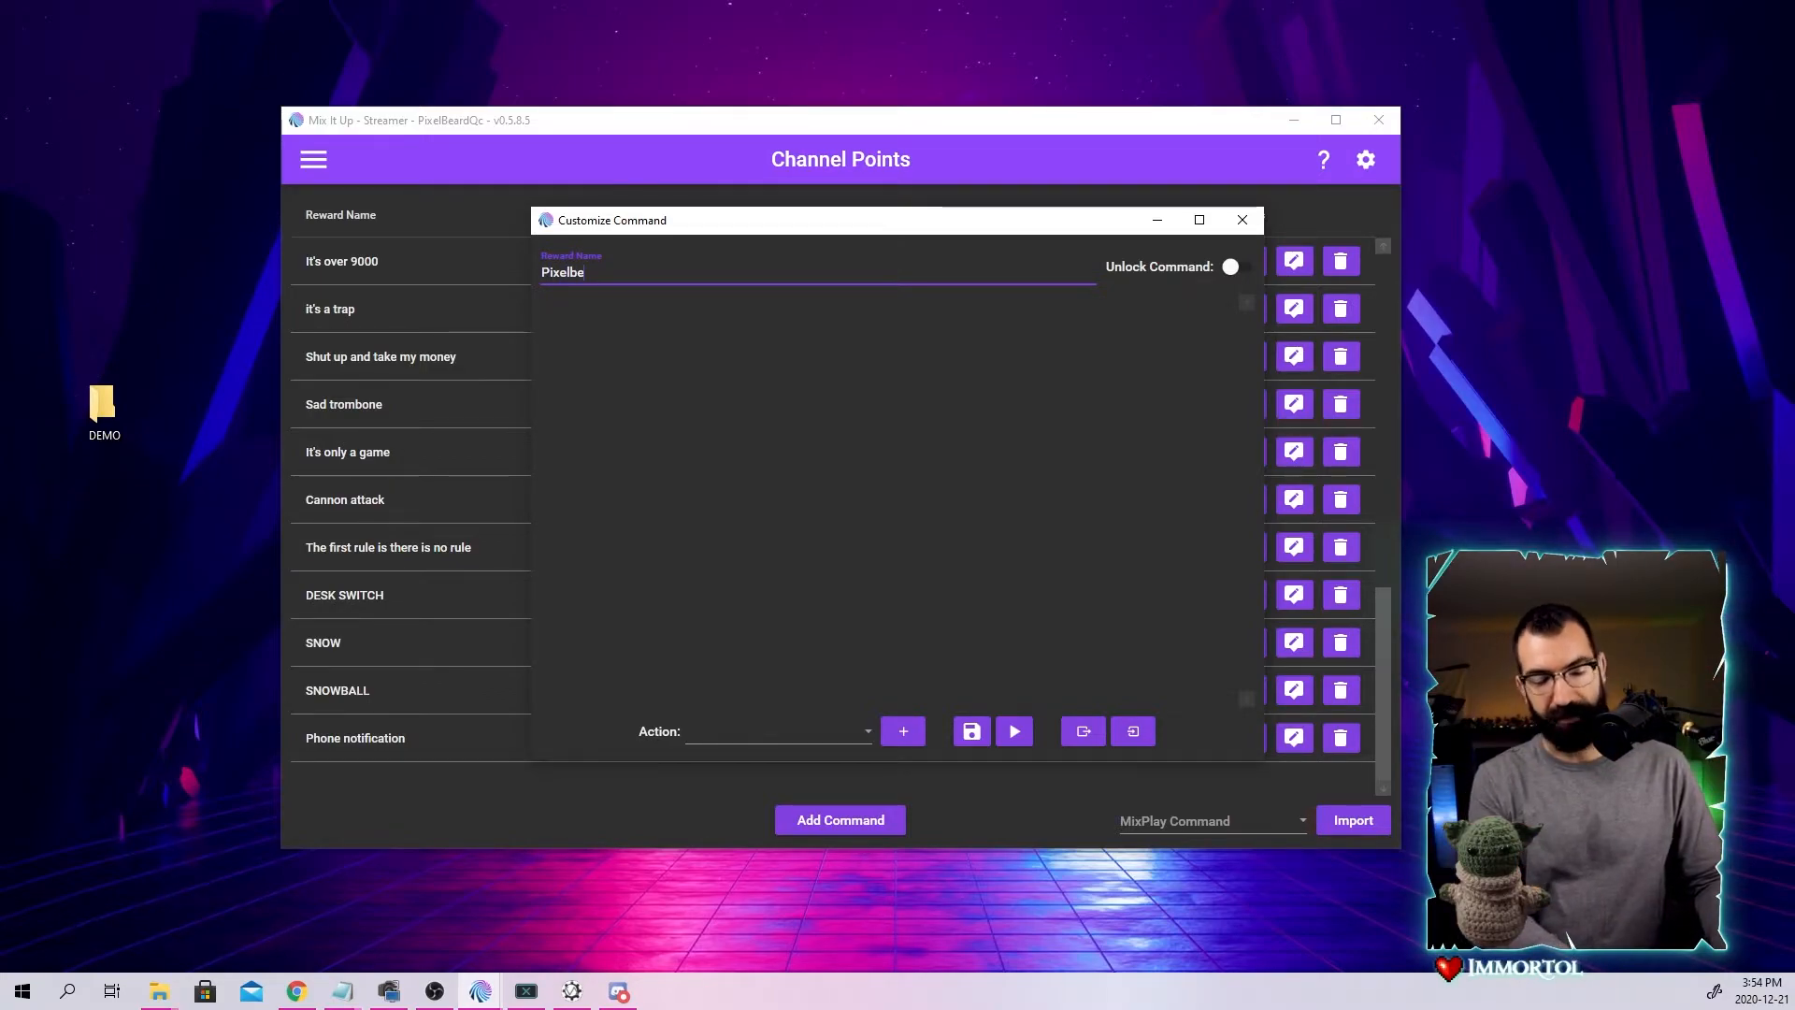
type("ard")
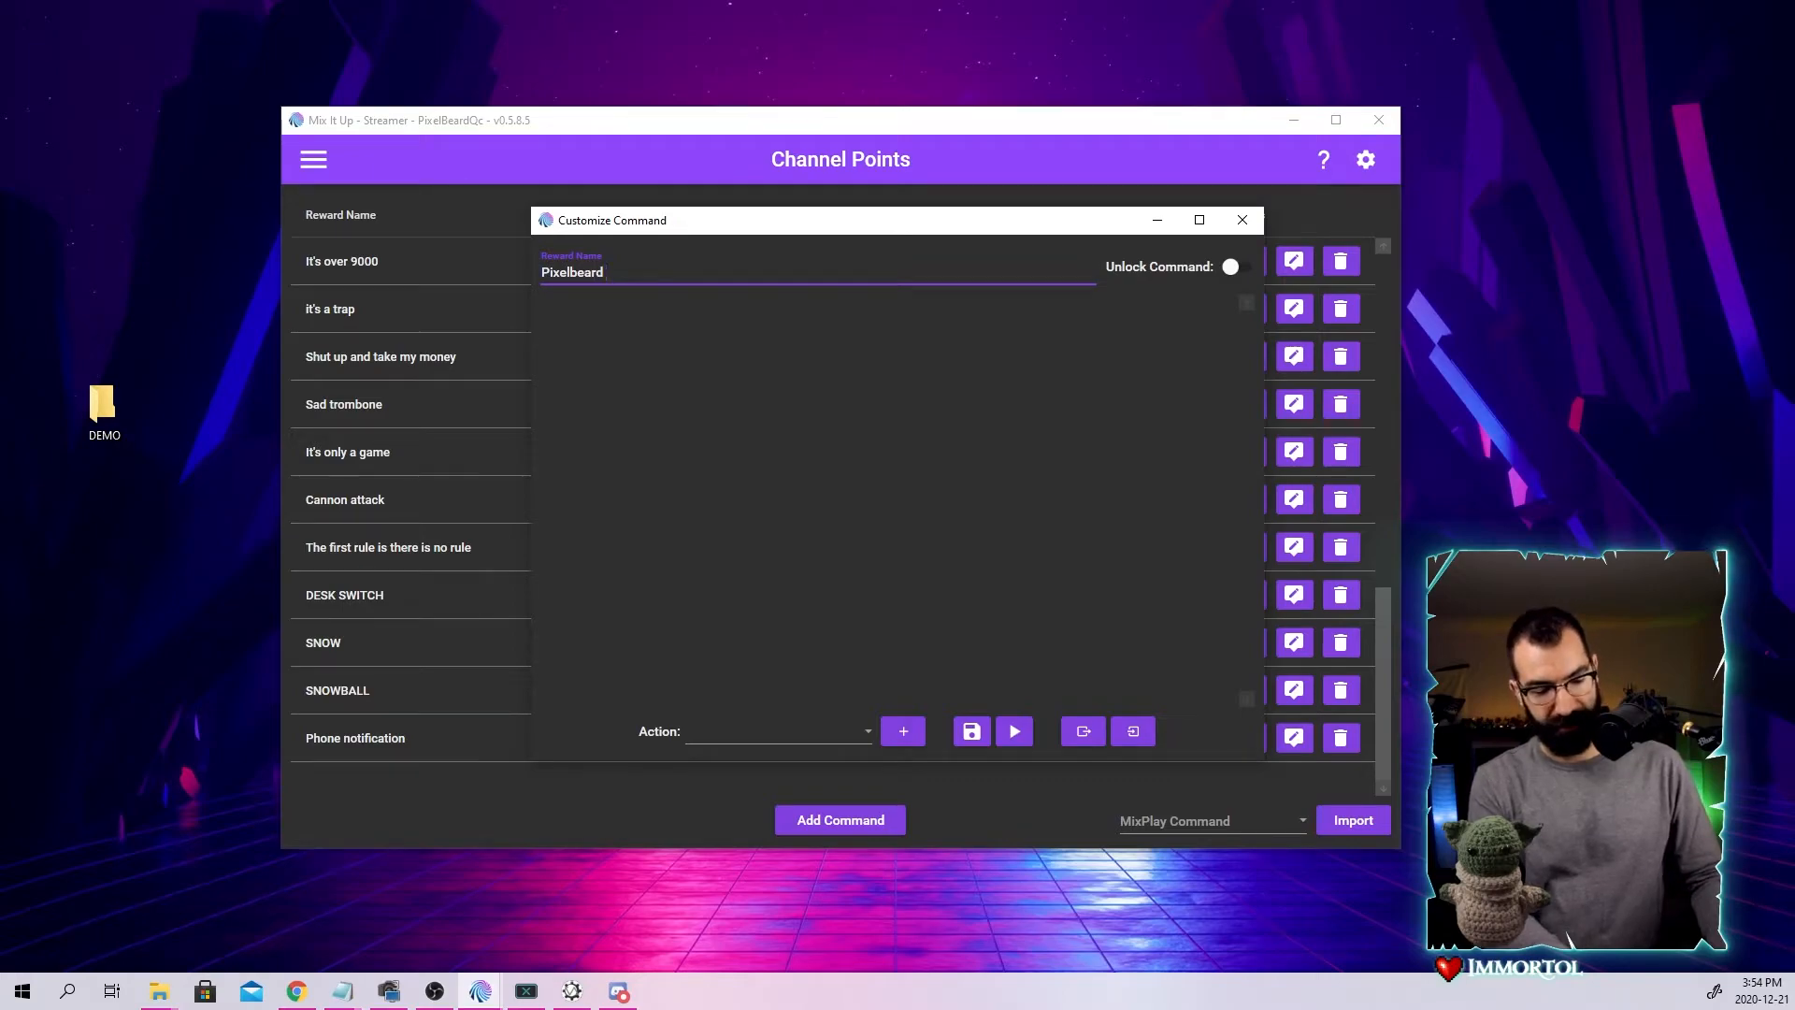
type(" is AwE")
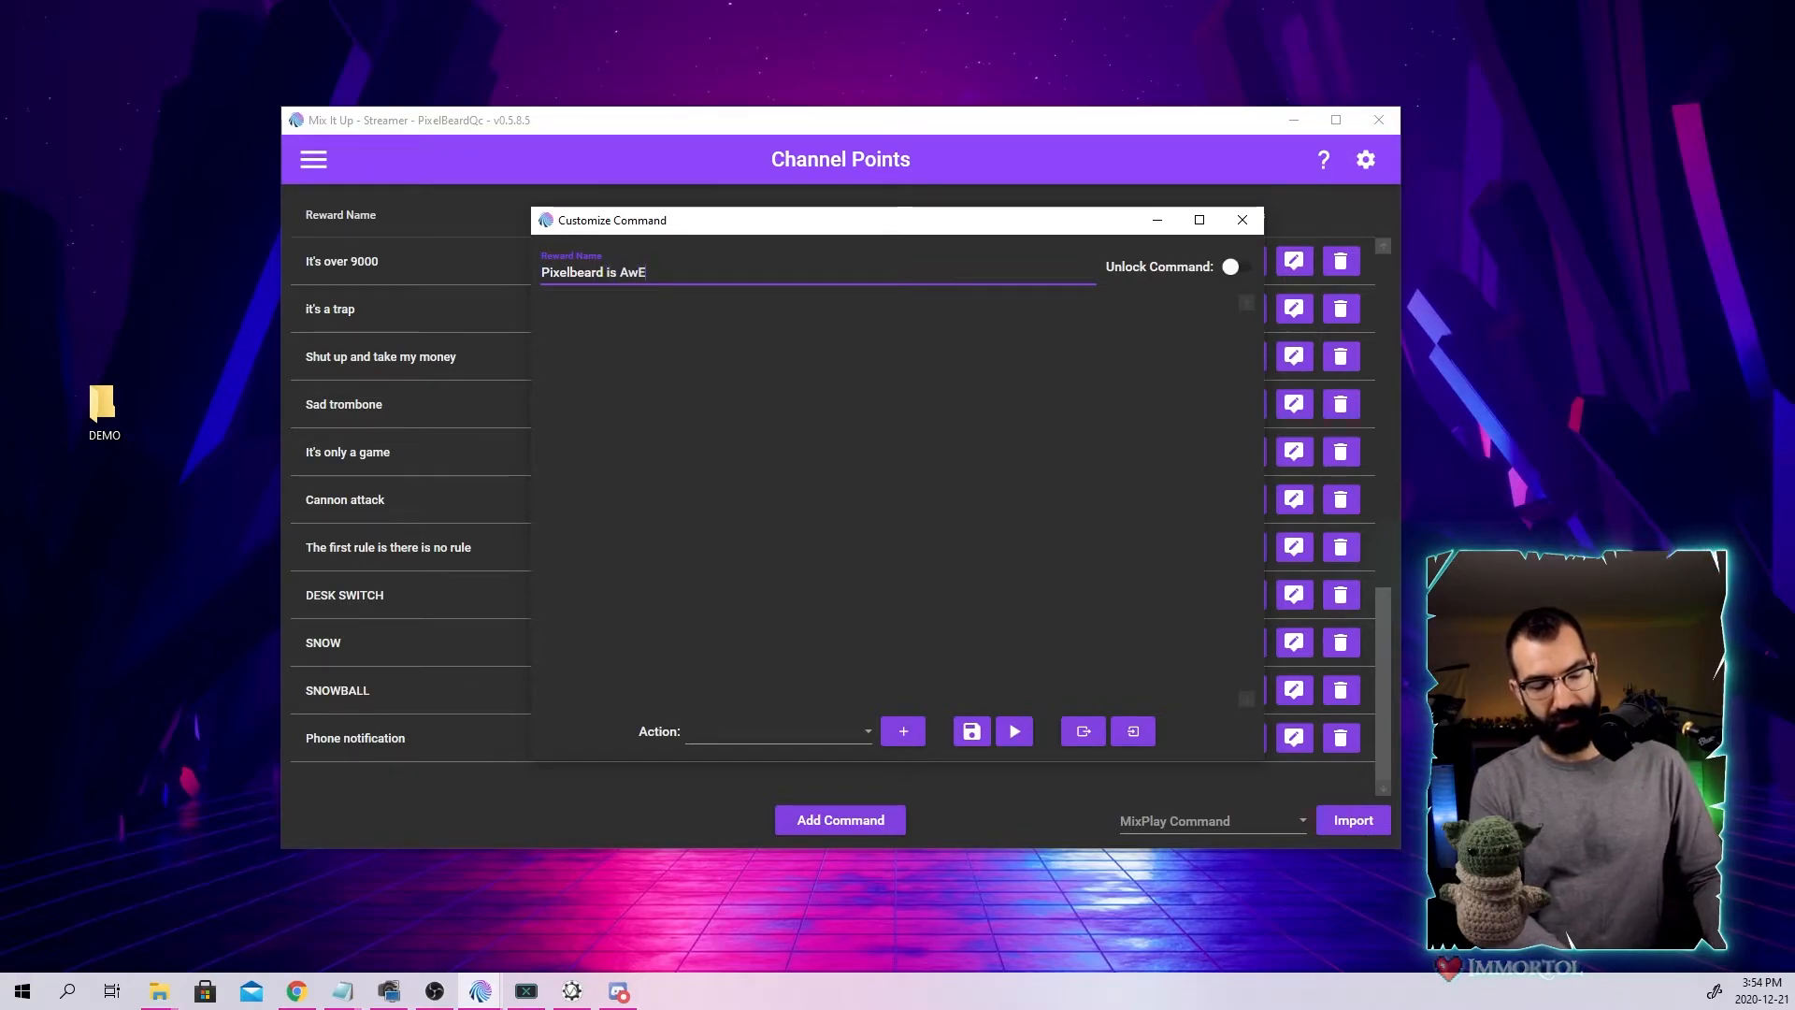
type("SoMe")
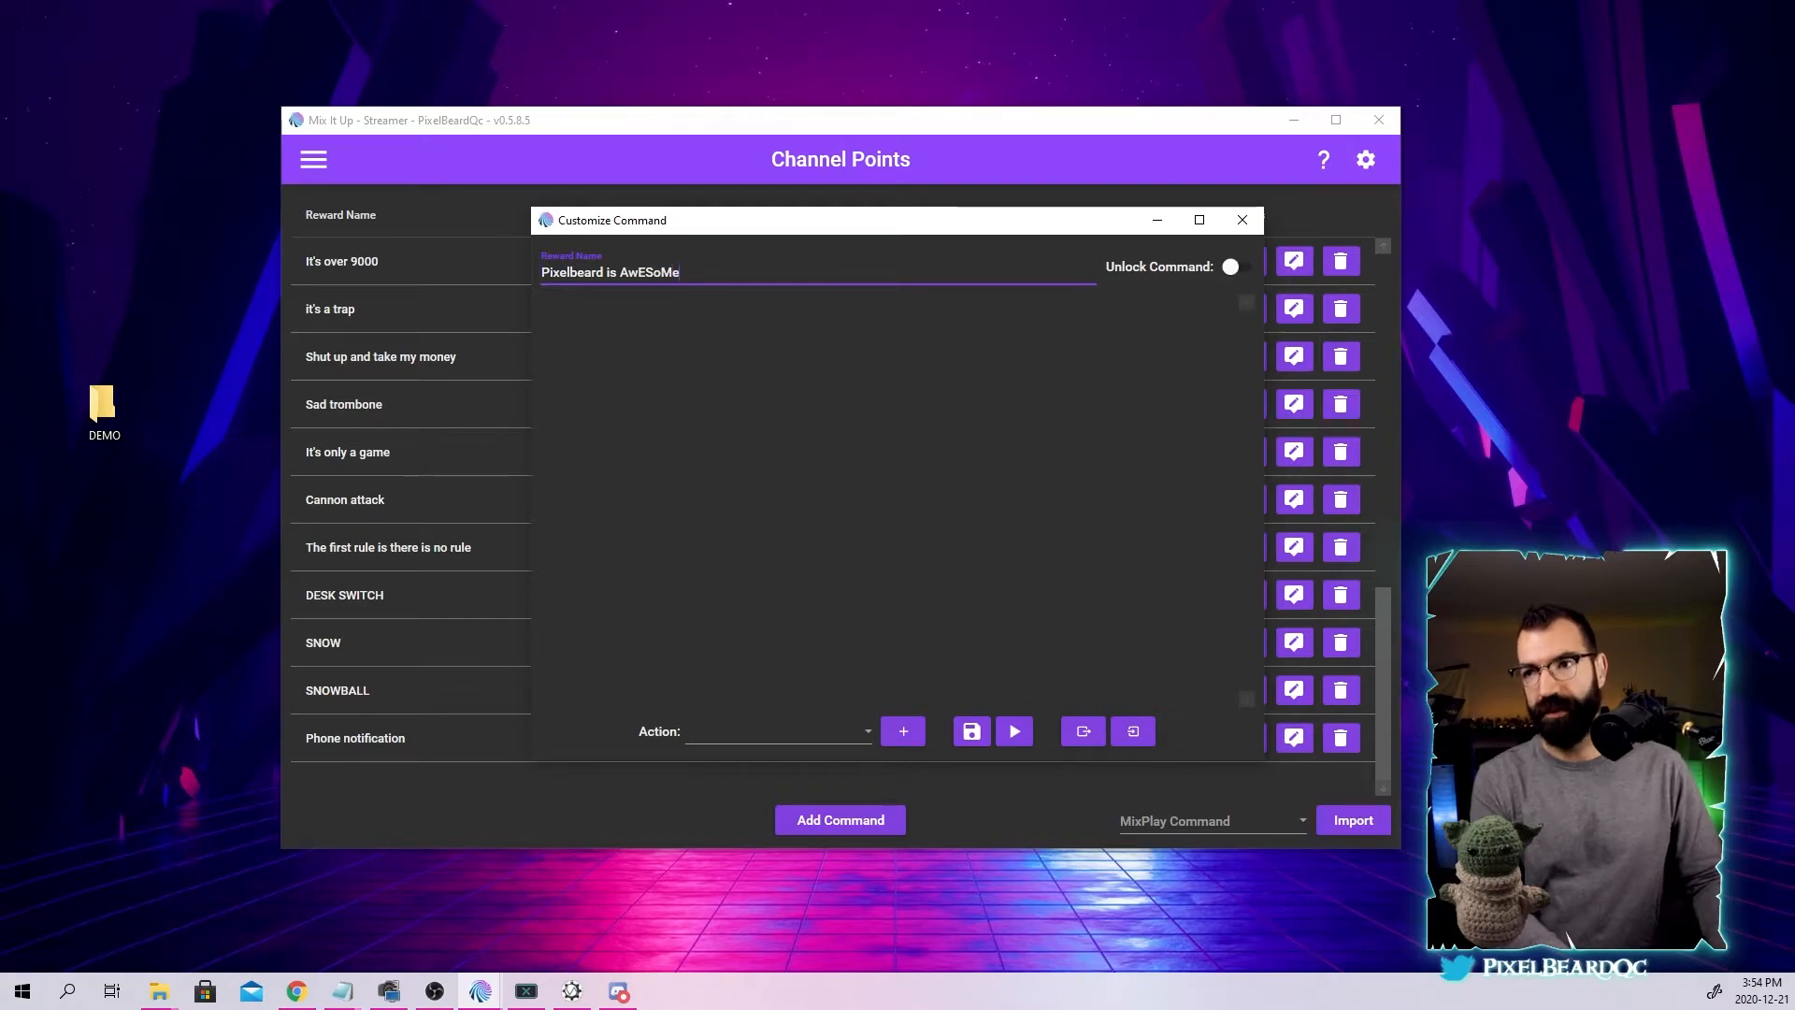
Add a Command action to the reward and set its type to Run Command.
left_click(843, 731)
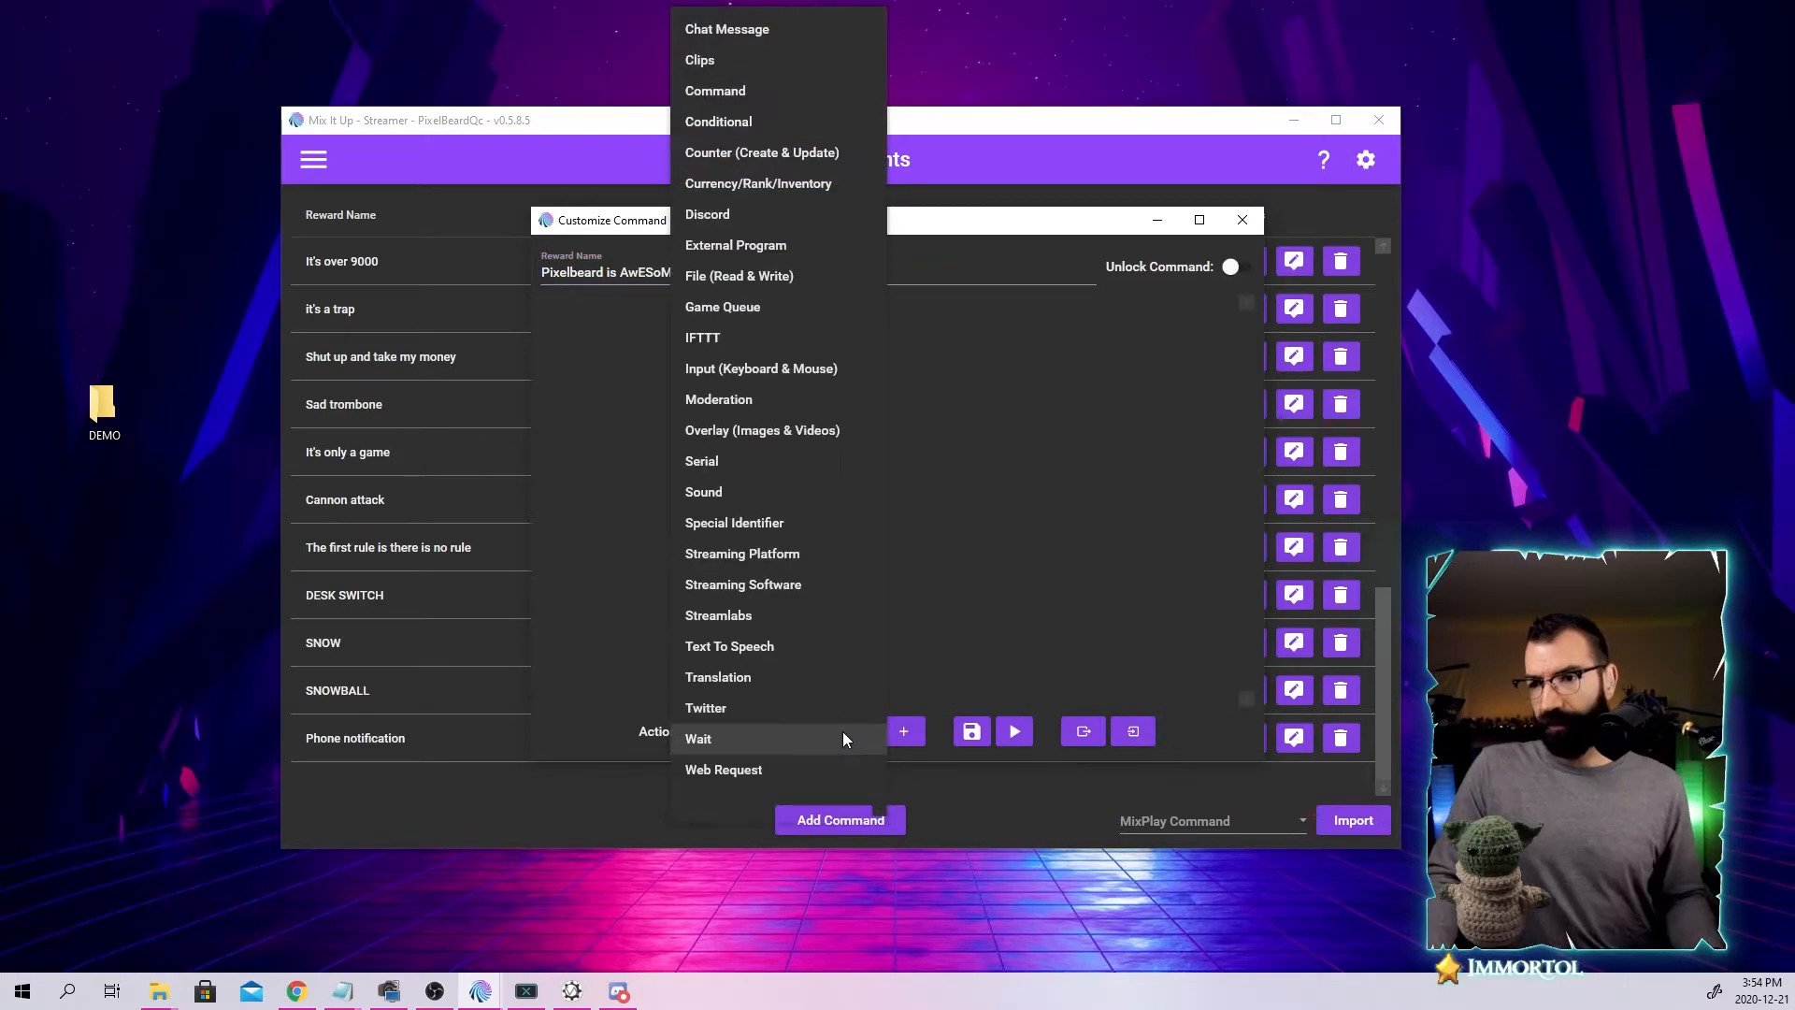
left_click(772, 90)
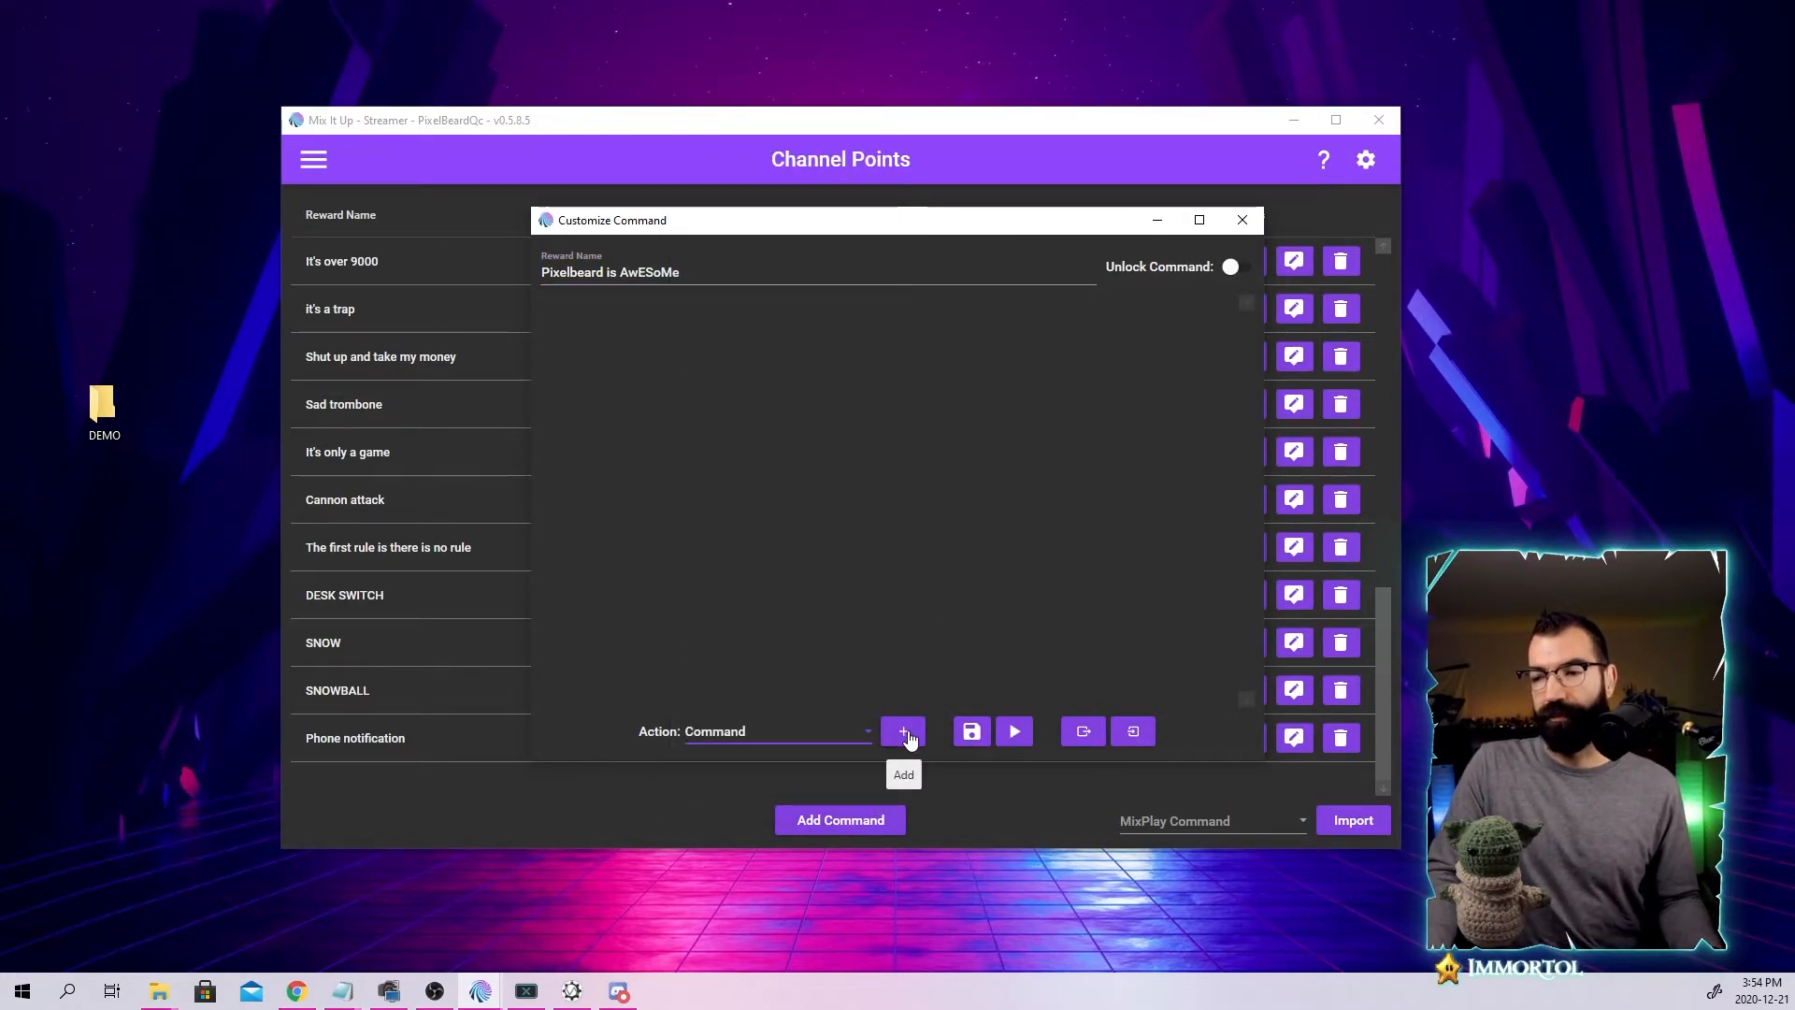
left_click(903, 732)
left_click(961, 377)
left_click(602, 535)
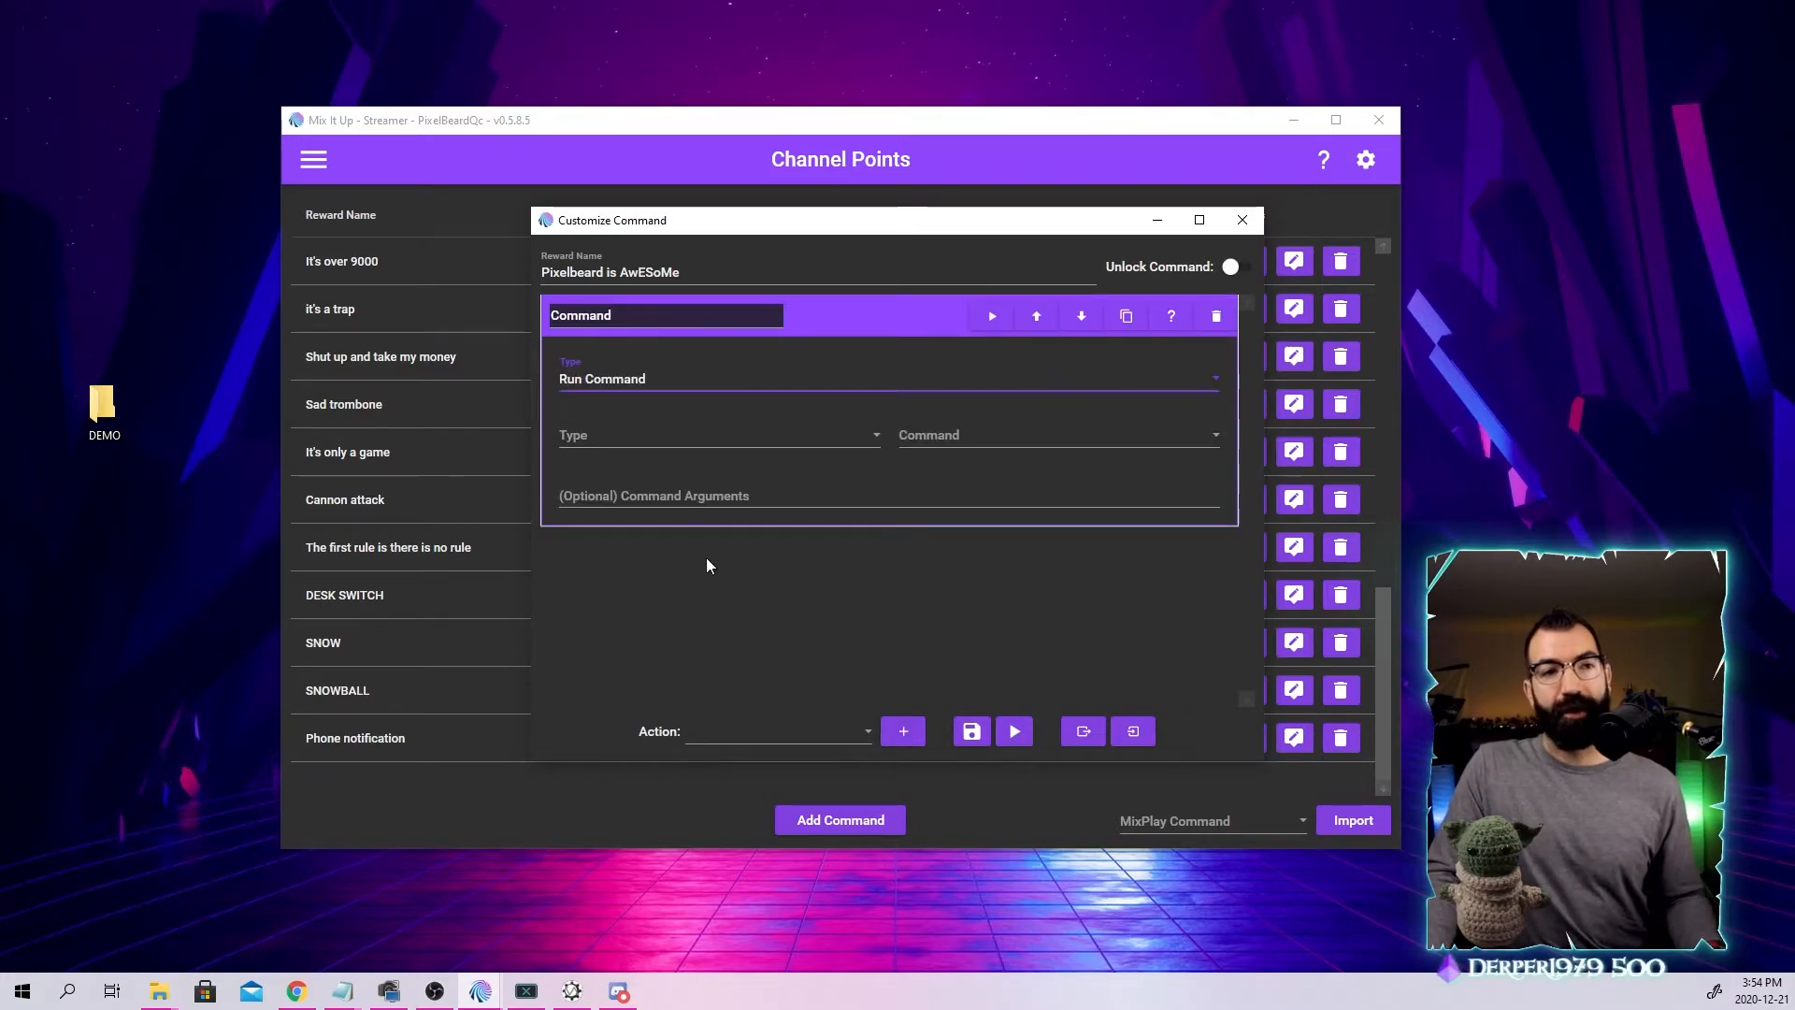
Set the Command action to run the "Phone notification action" from the Action Group type.
left_click(703, 439)
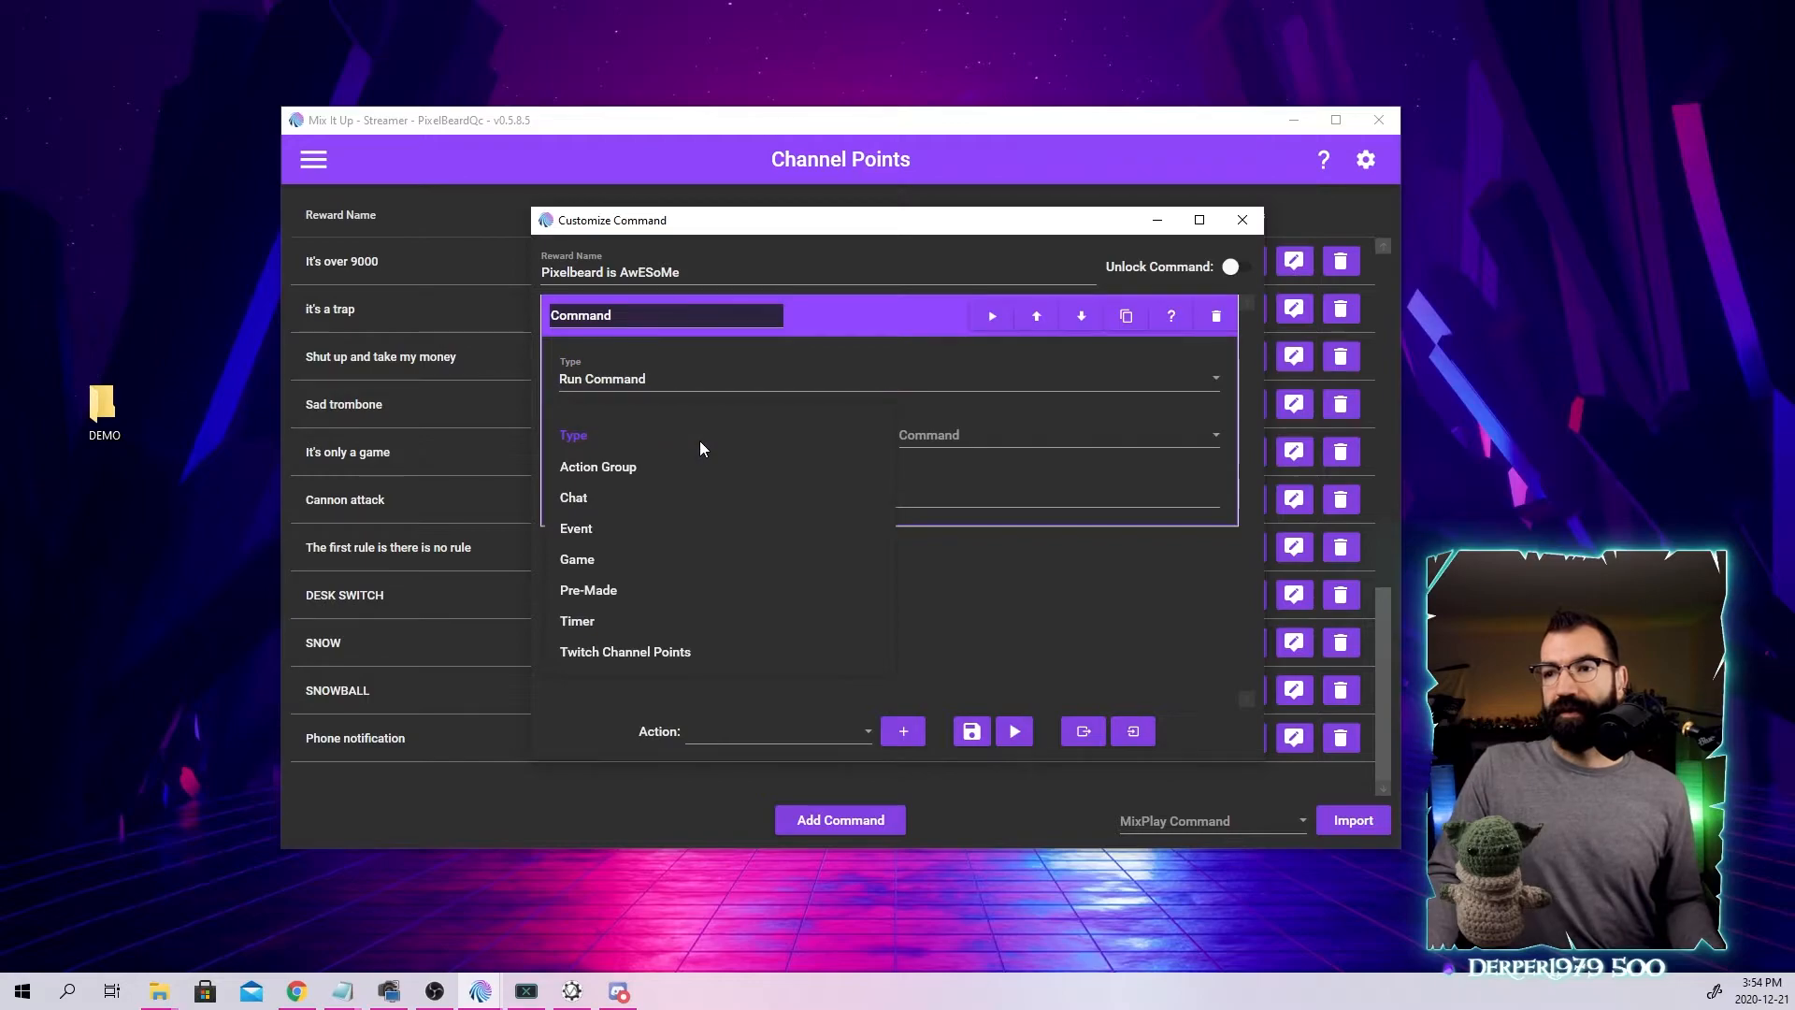
left_click(625, 467)
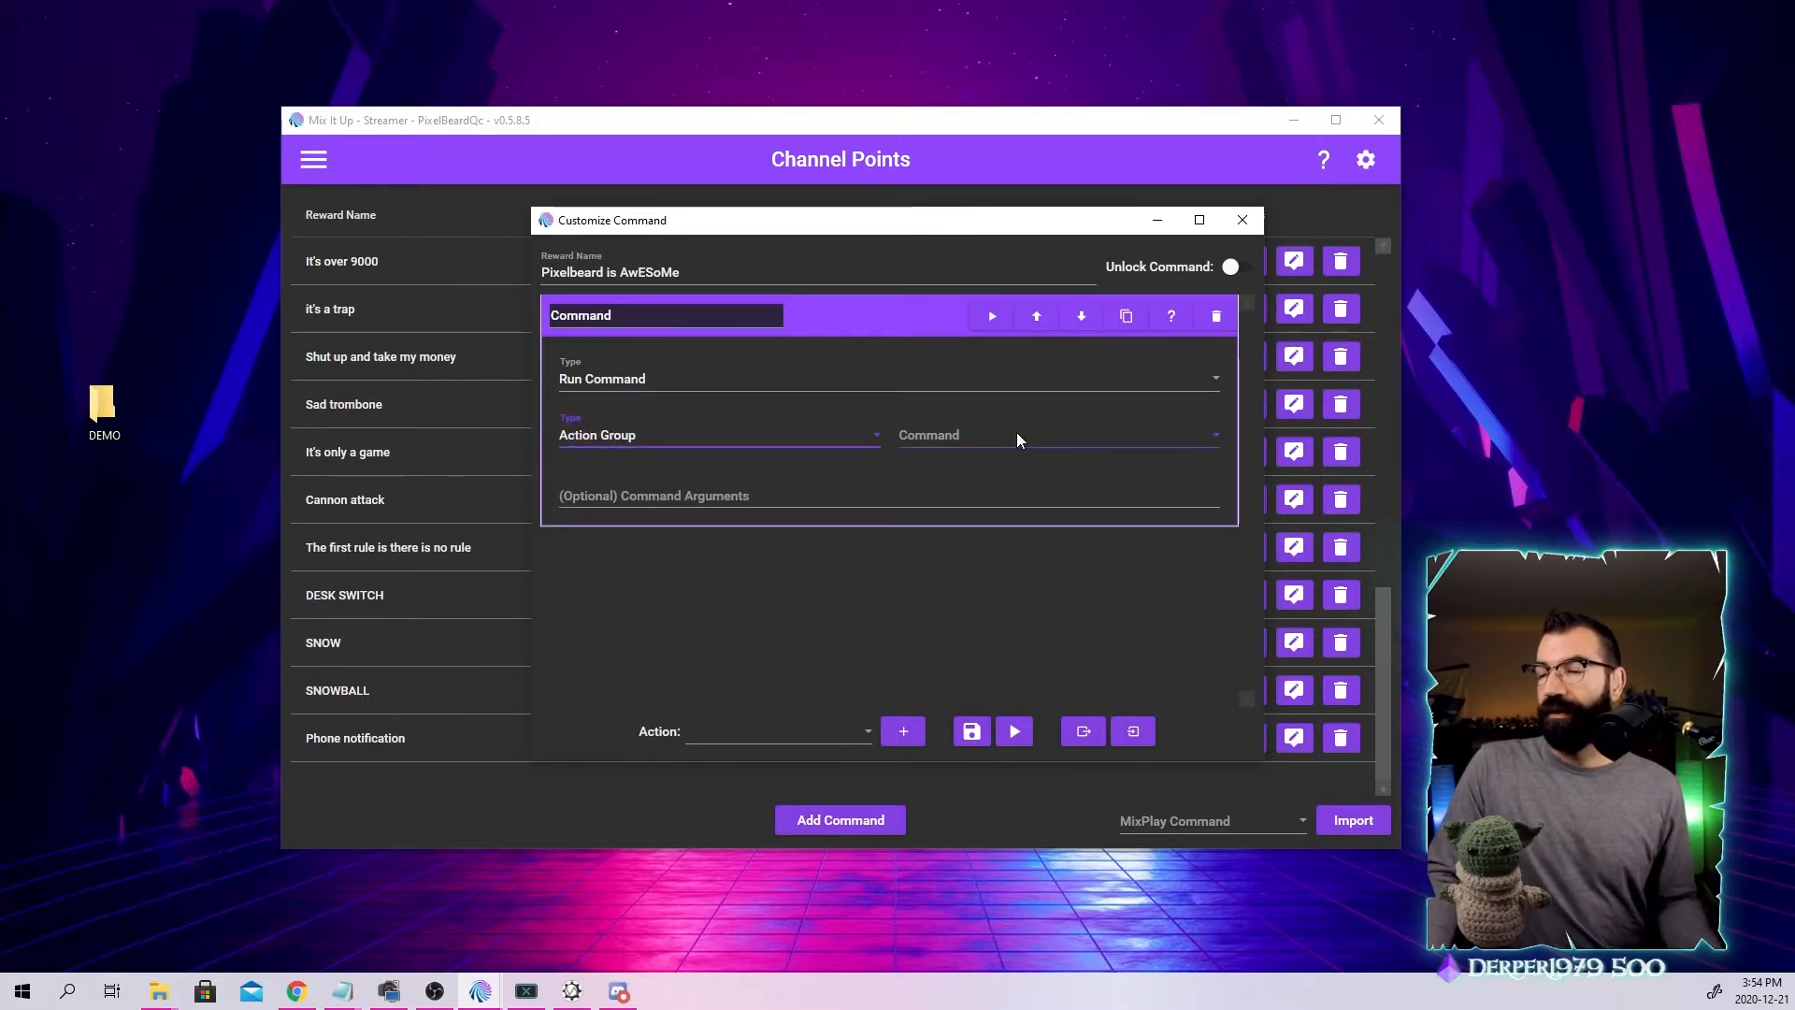
left_click(1053, 432)
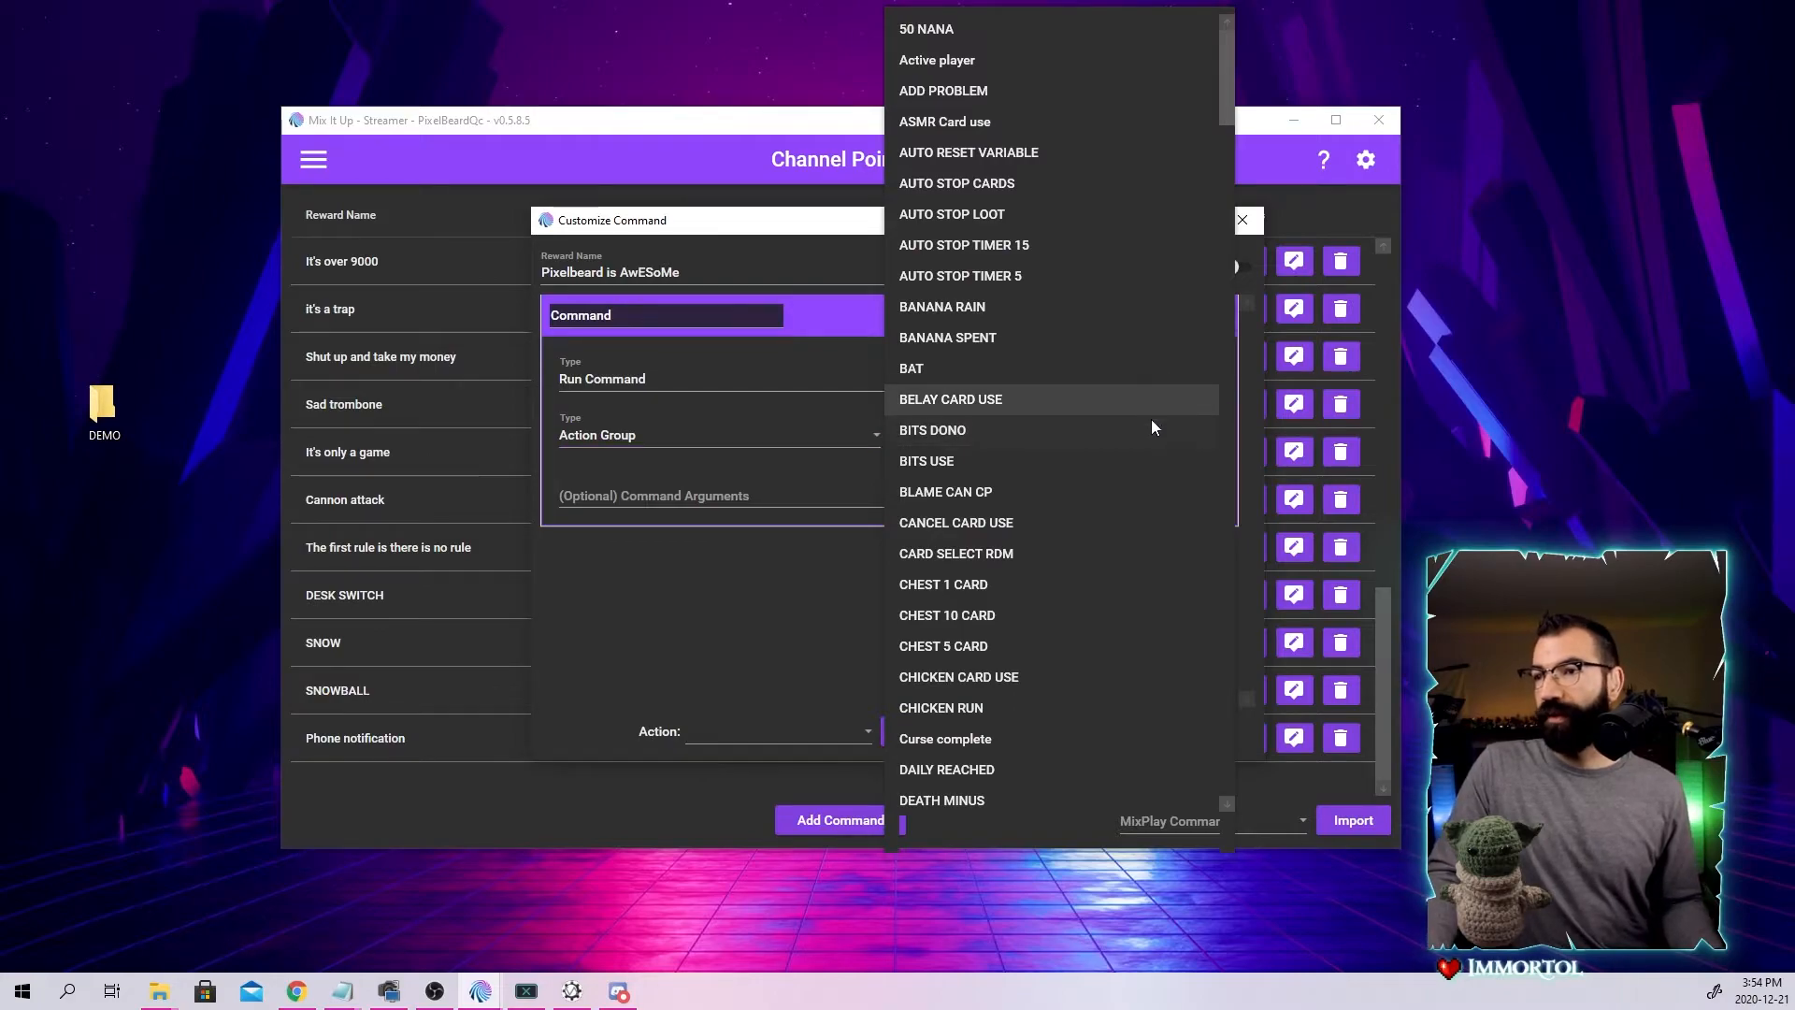
scroll(1153, 424, "down", 15)
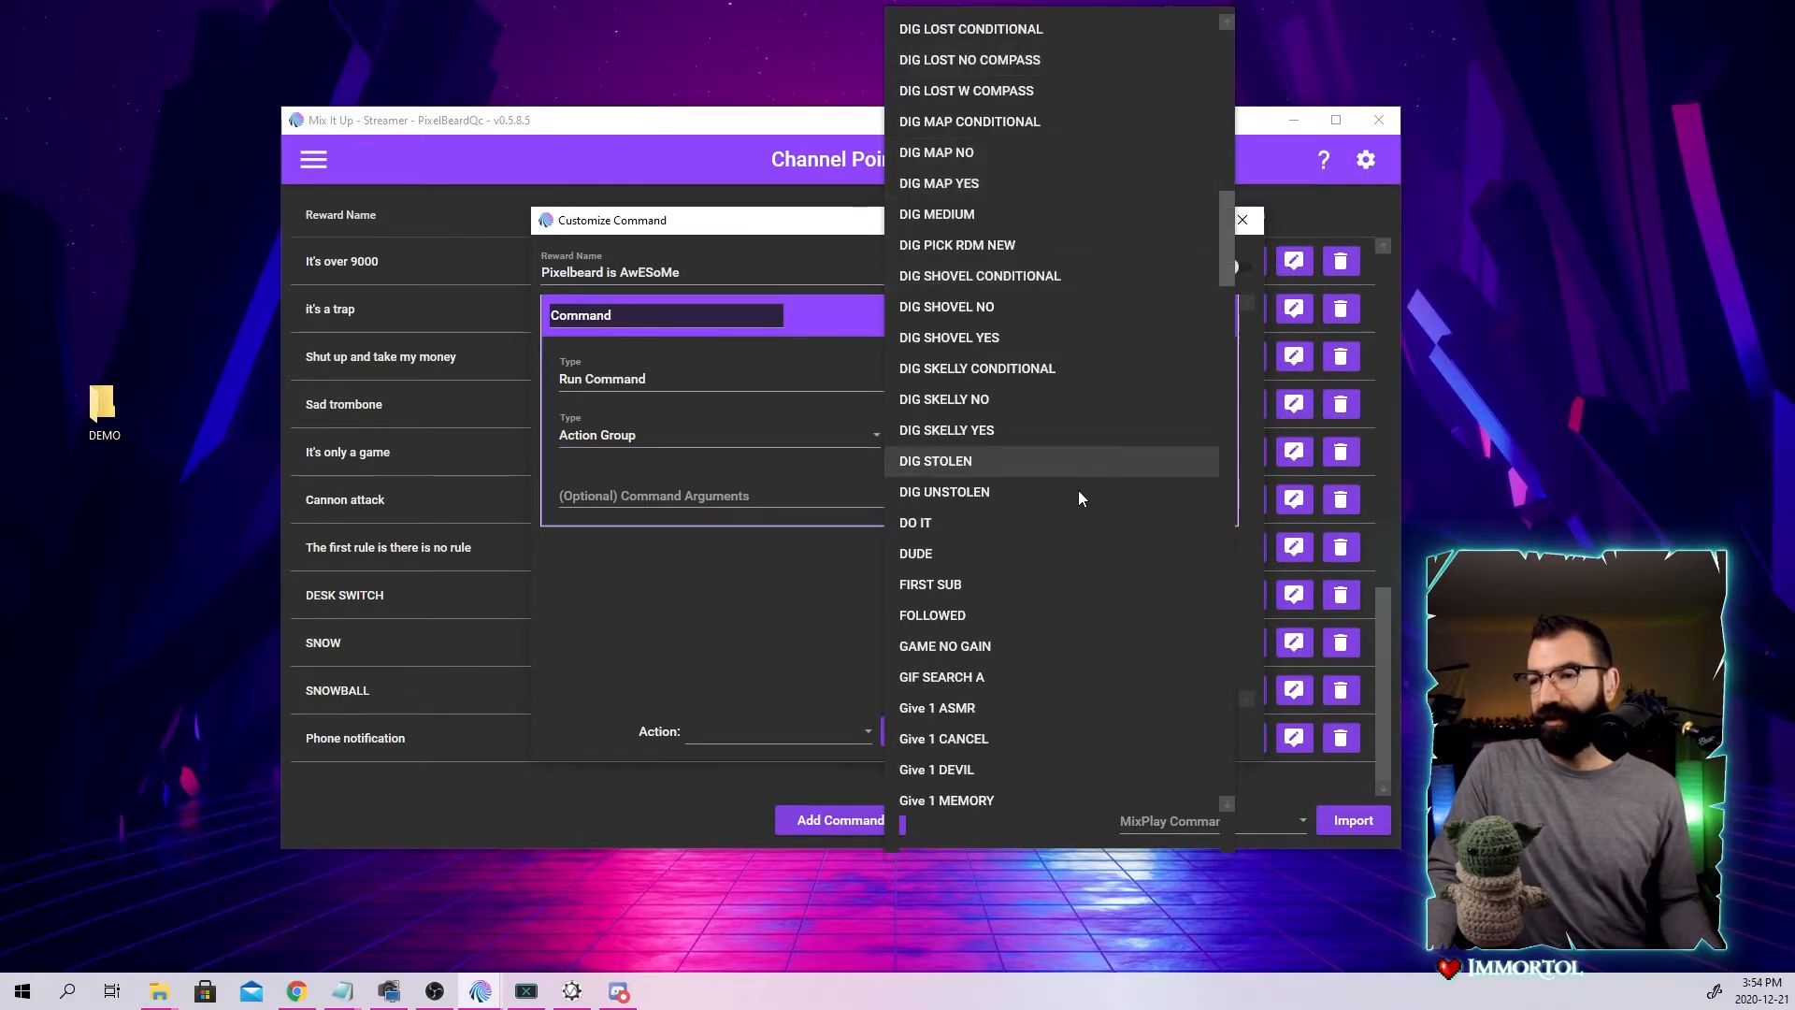
scroll(1080, 493, "down", 5)
left_click(1007, 614)
Enter $message as the Command action's optional command arguments.
left_click(737, 503)
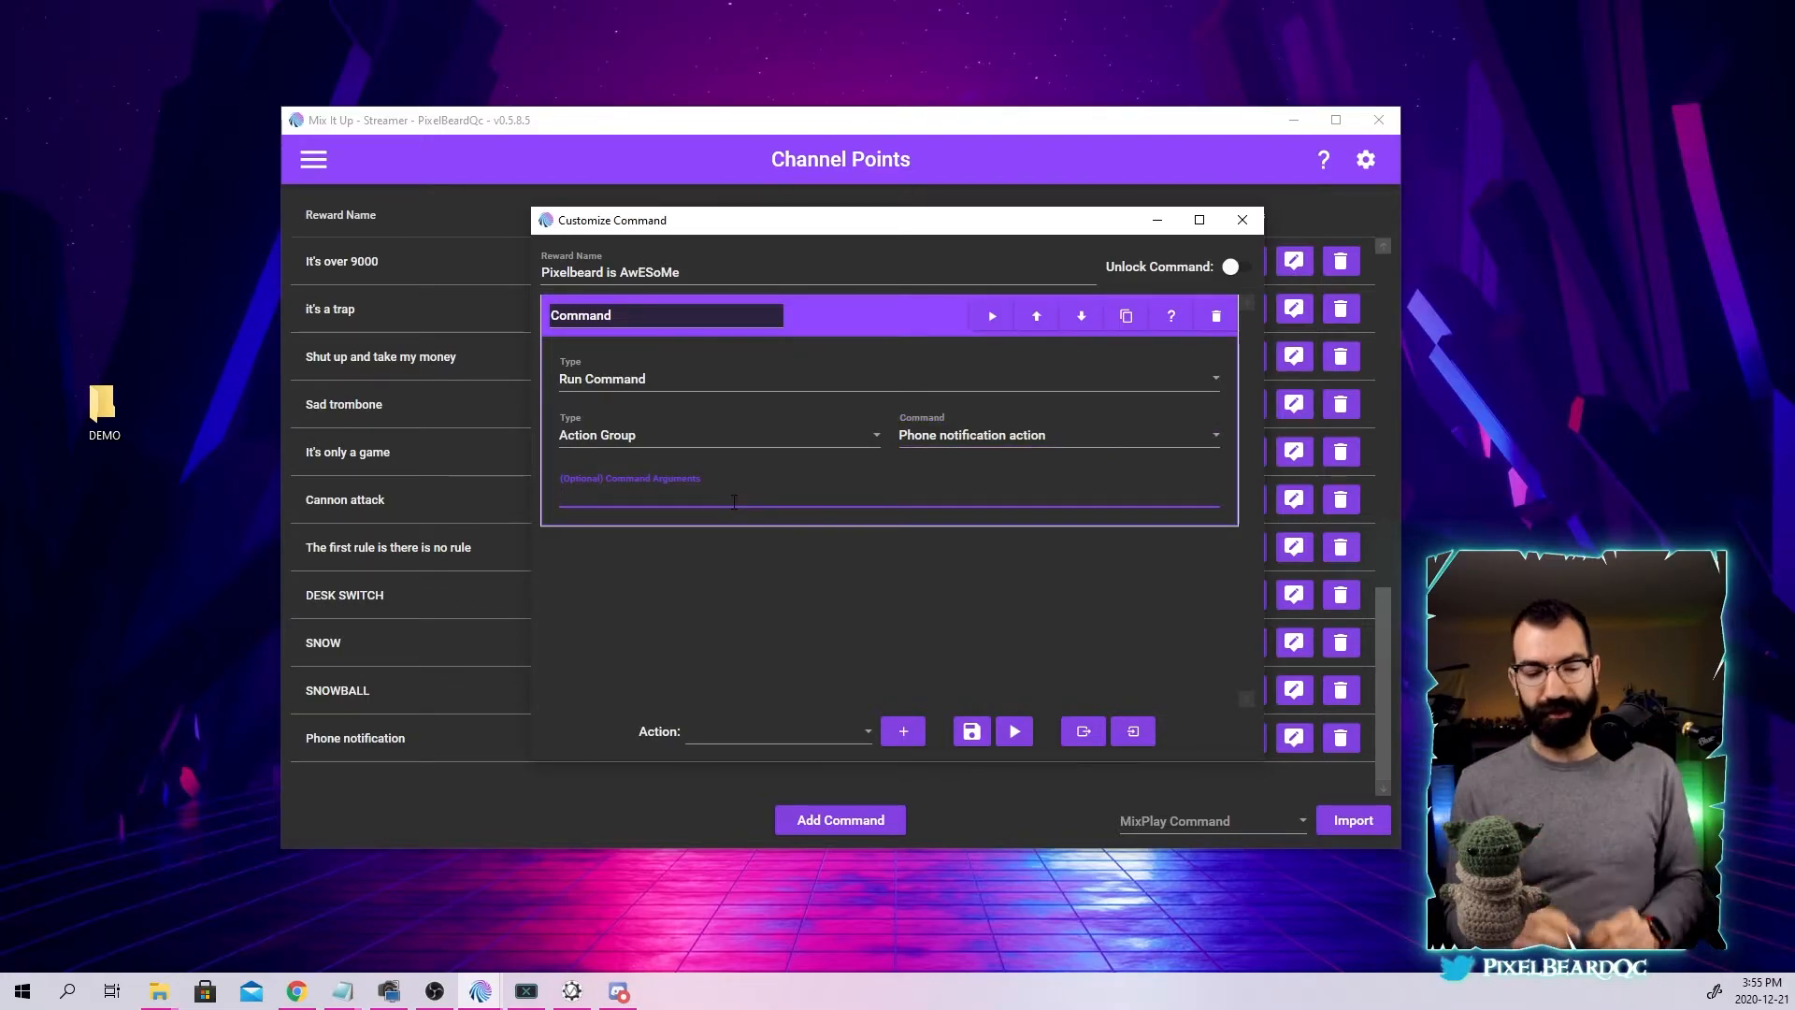
type("$")
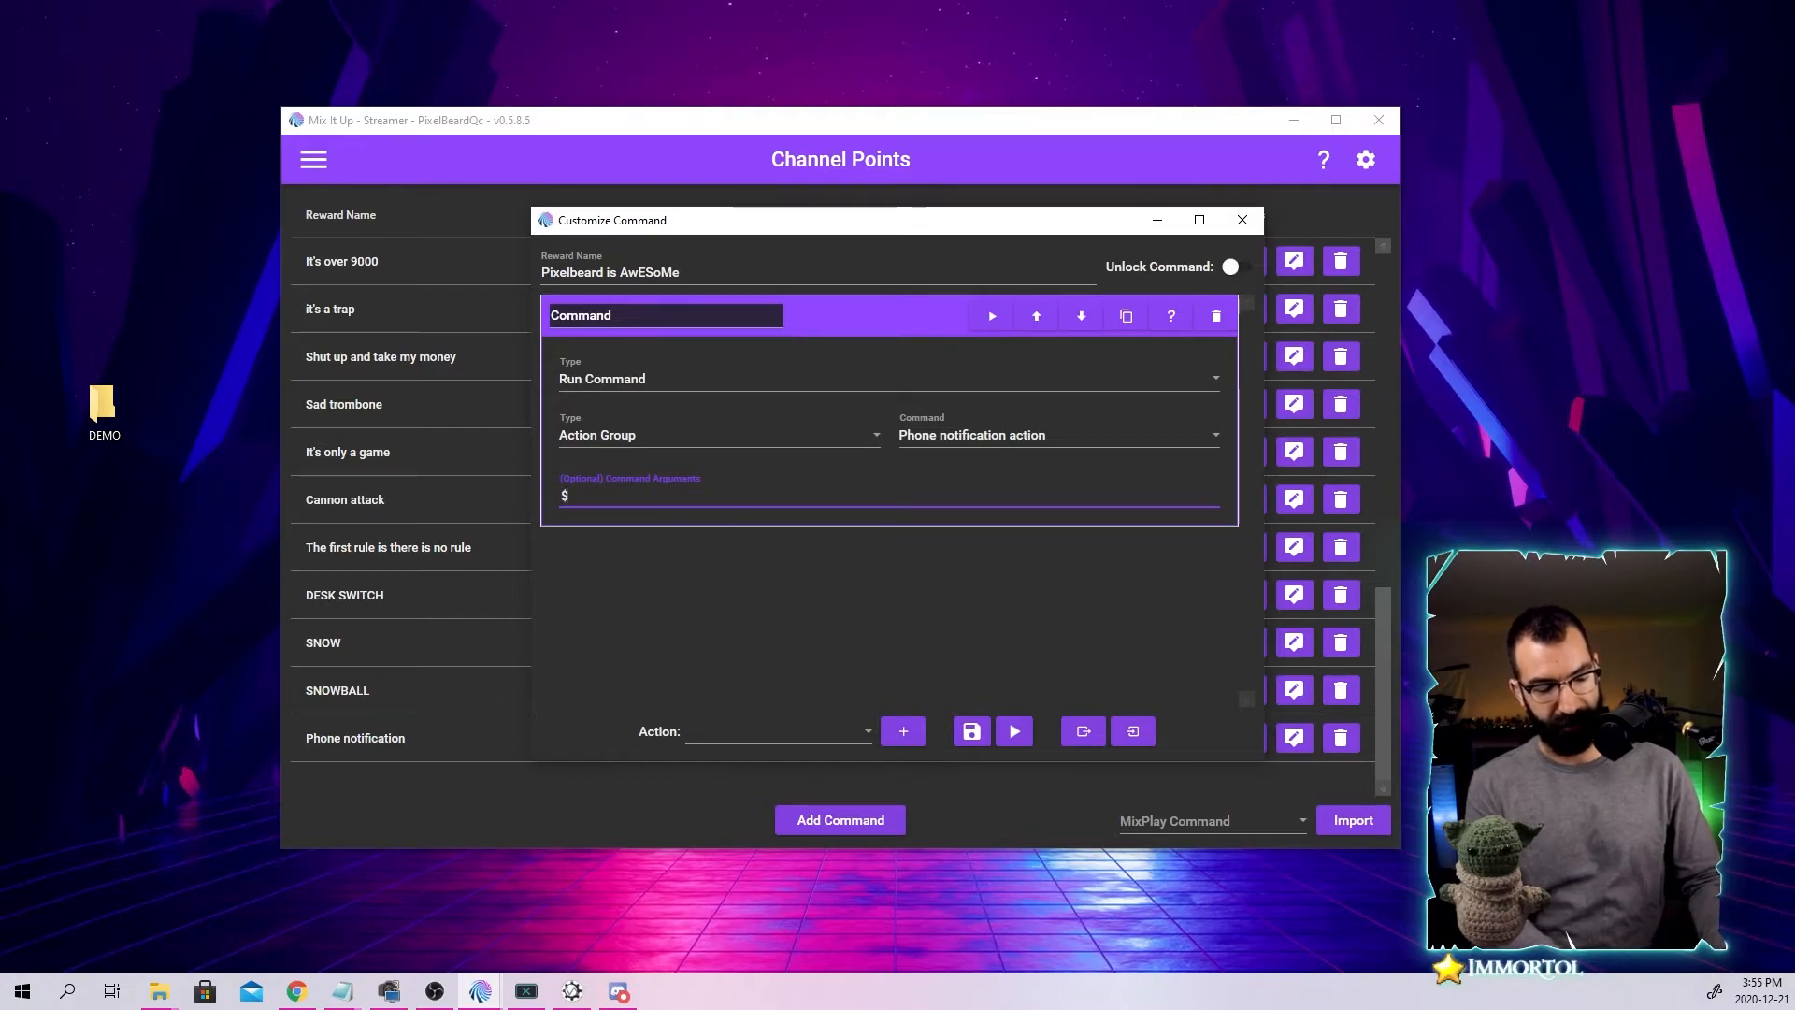
type("message")
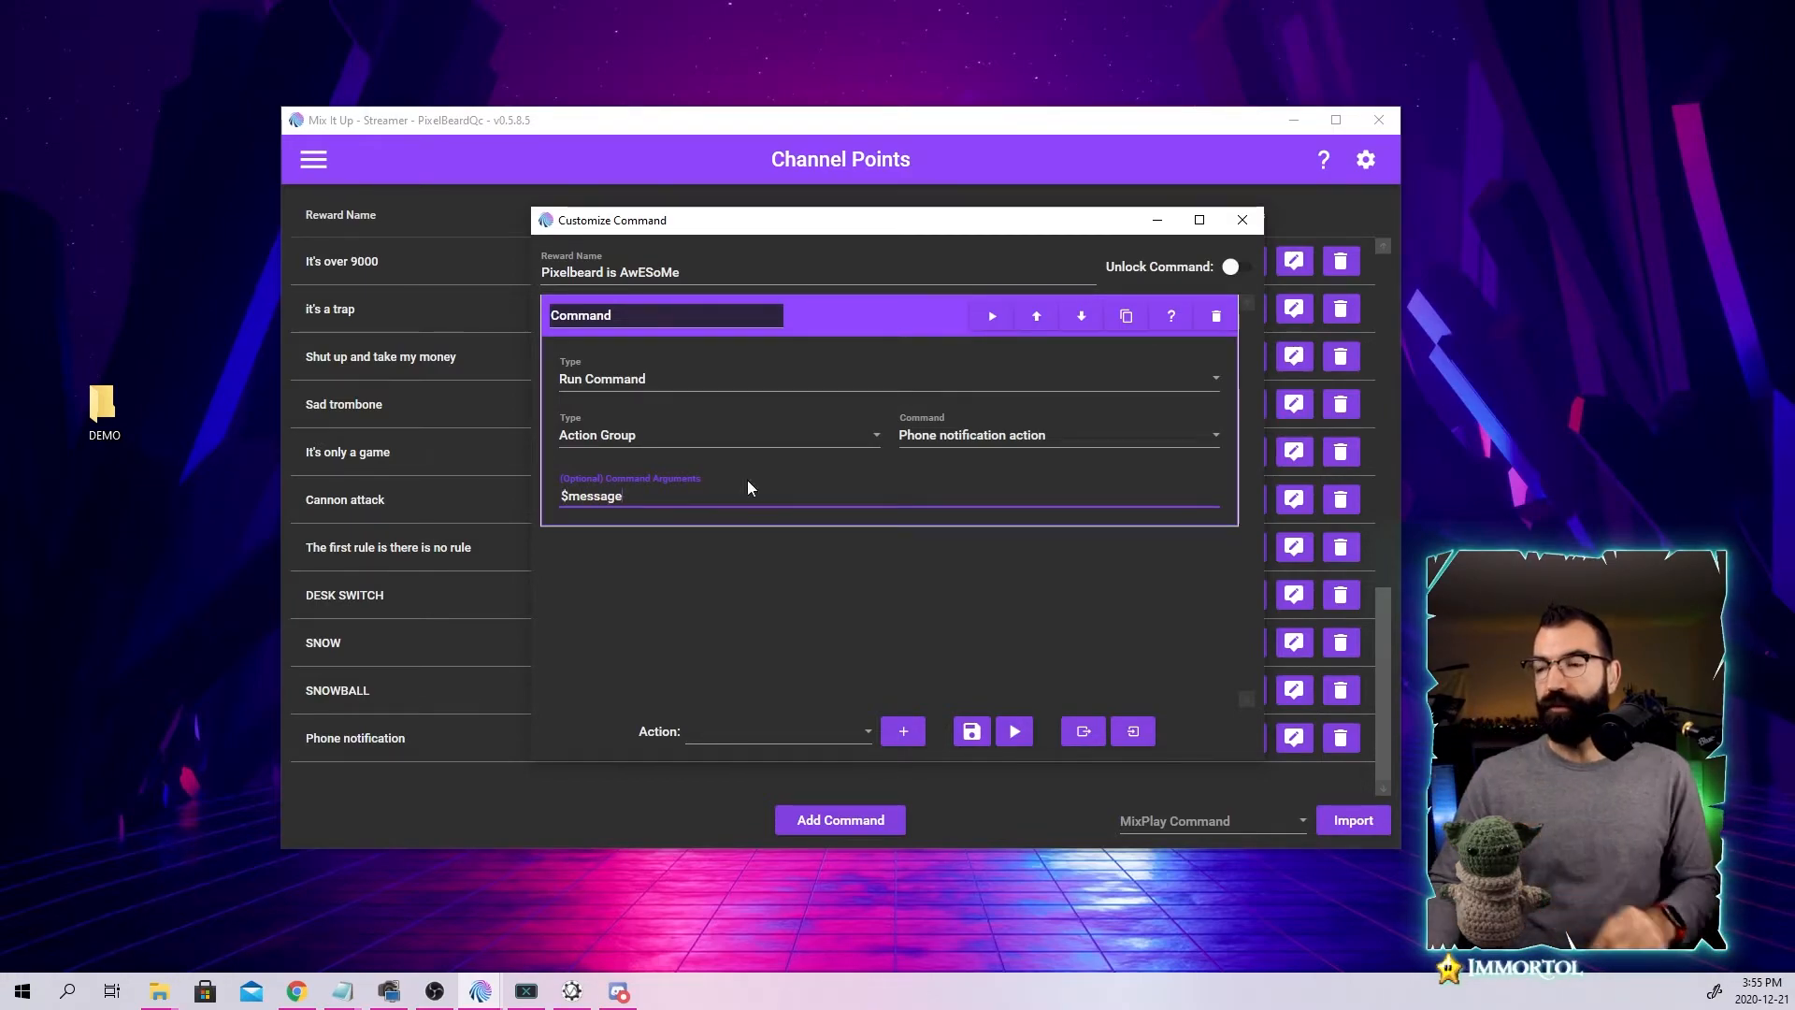
Open the Mix It Up wiki in the browser and read the $message special identifier's description on the Channel Points page.
left_click(1171, 316)
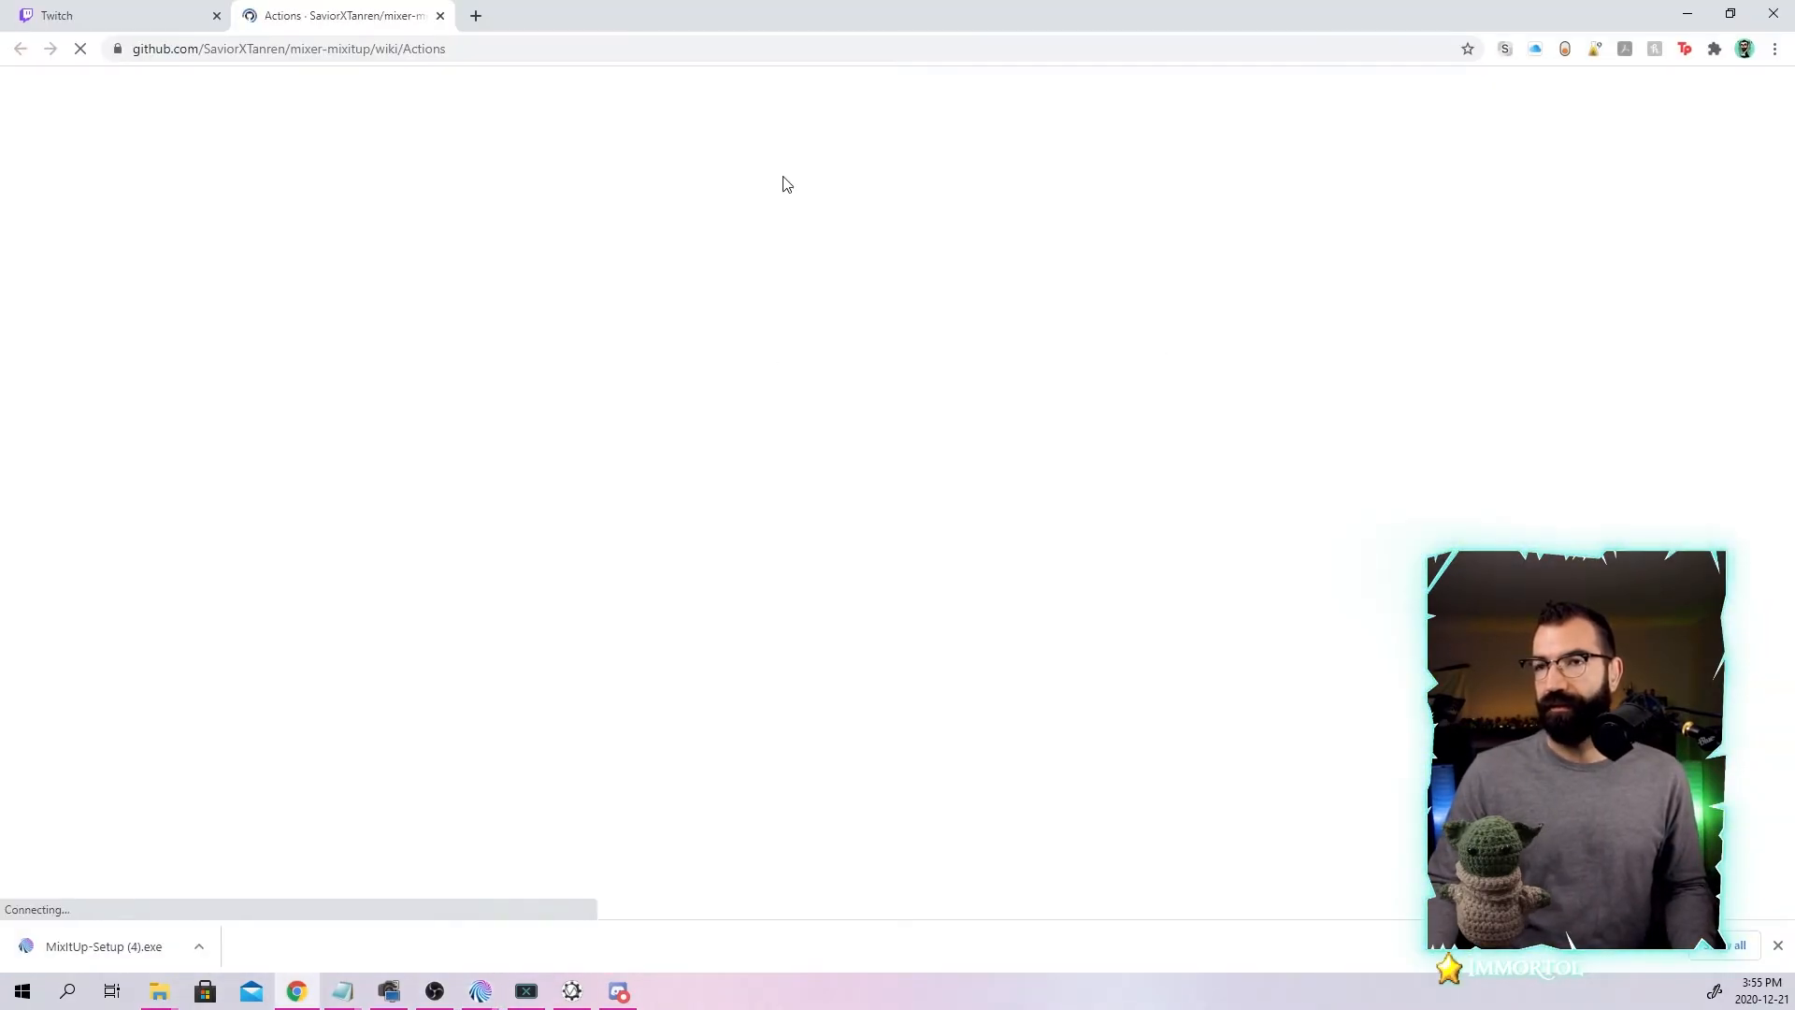
scroll(882, 586, "down", 3)
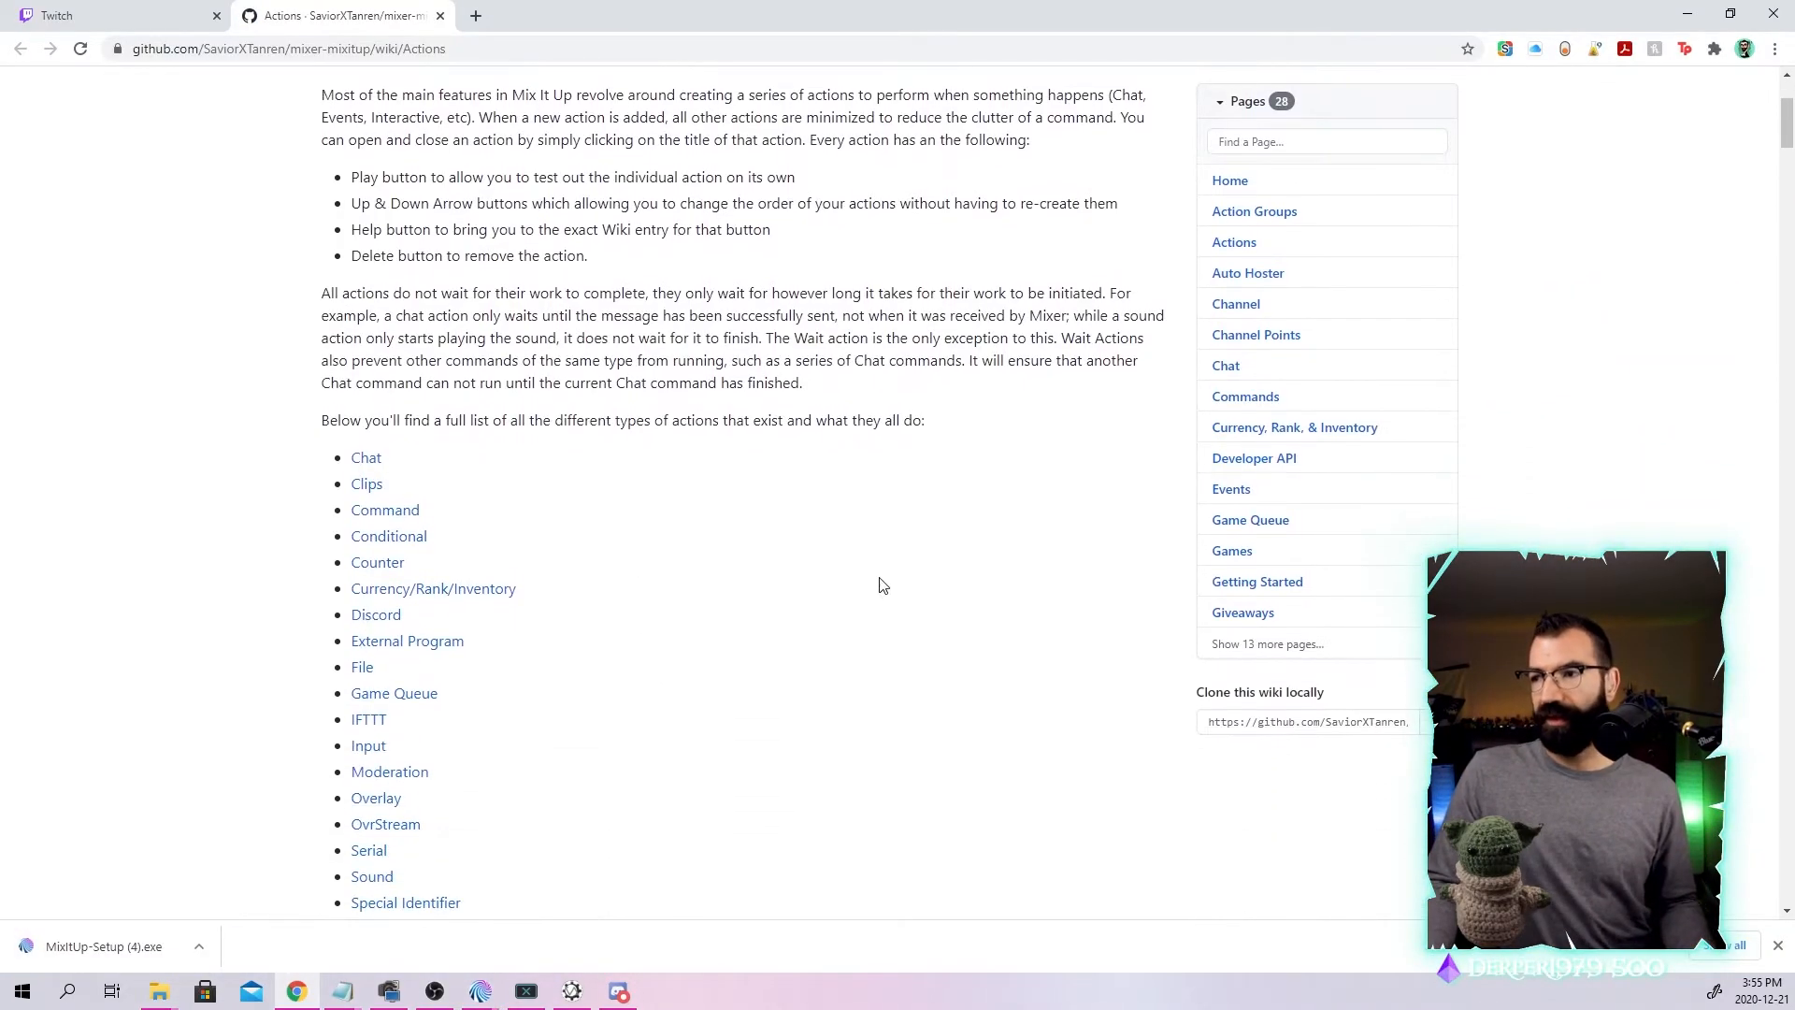
left_click(1230, 339)
scroll(509, 566, "down", 5)
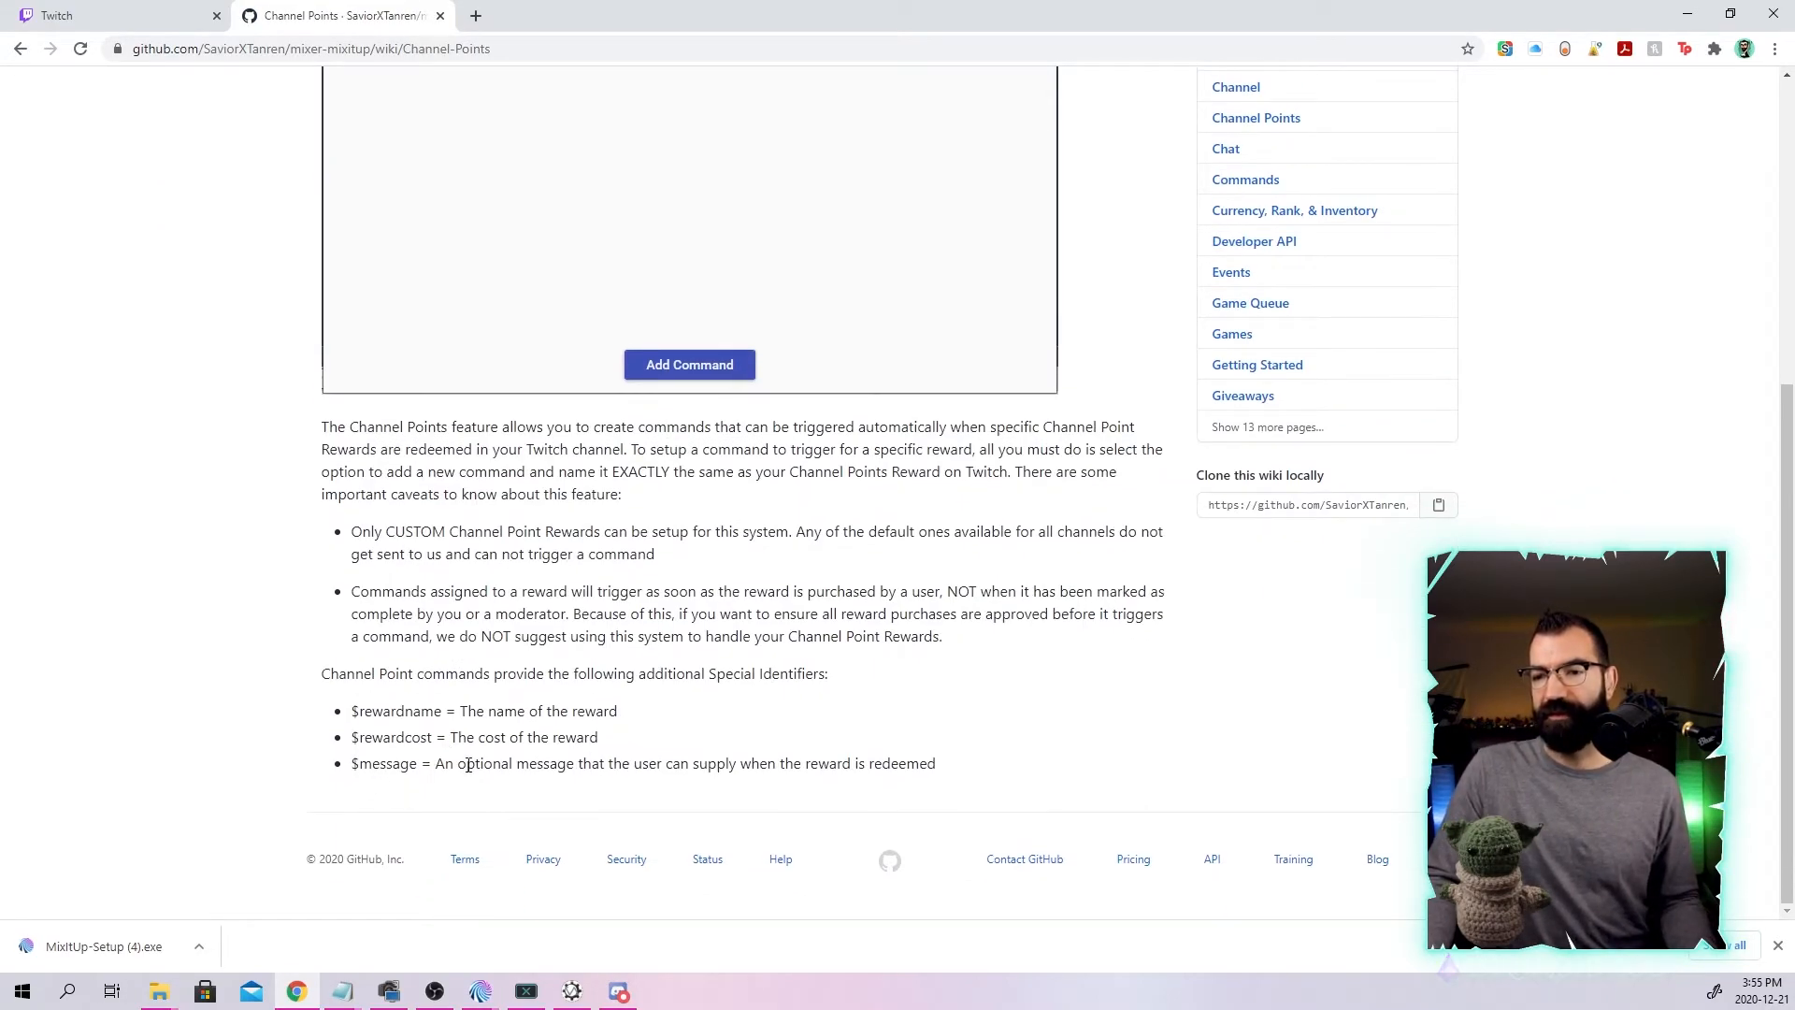
left_click_drag(478, 763, 743, 763)
right_click(768, 766)
left_click(815, 781)
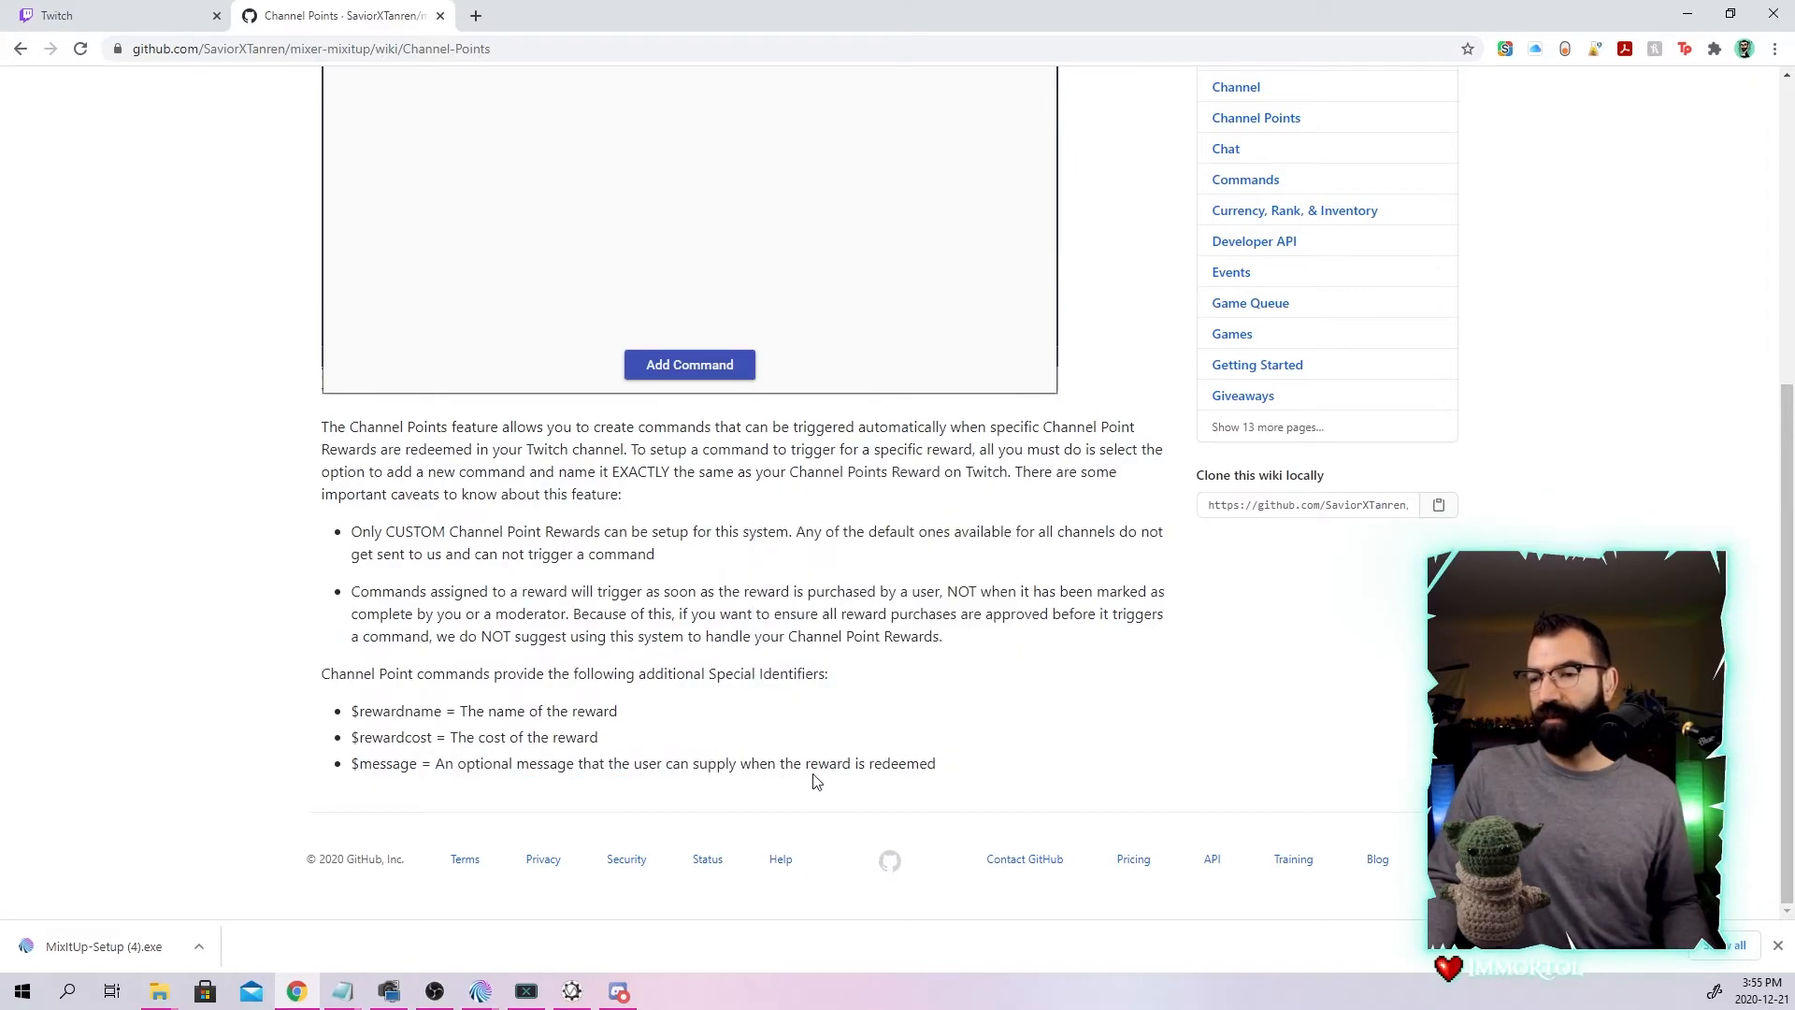
left_click_drag(936, 763, 449, 769)
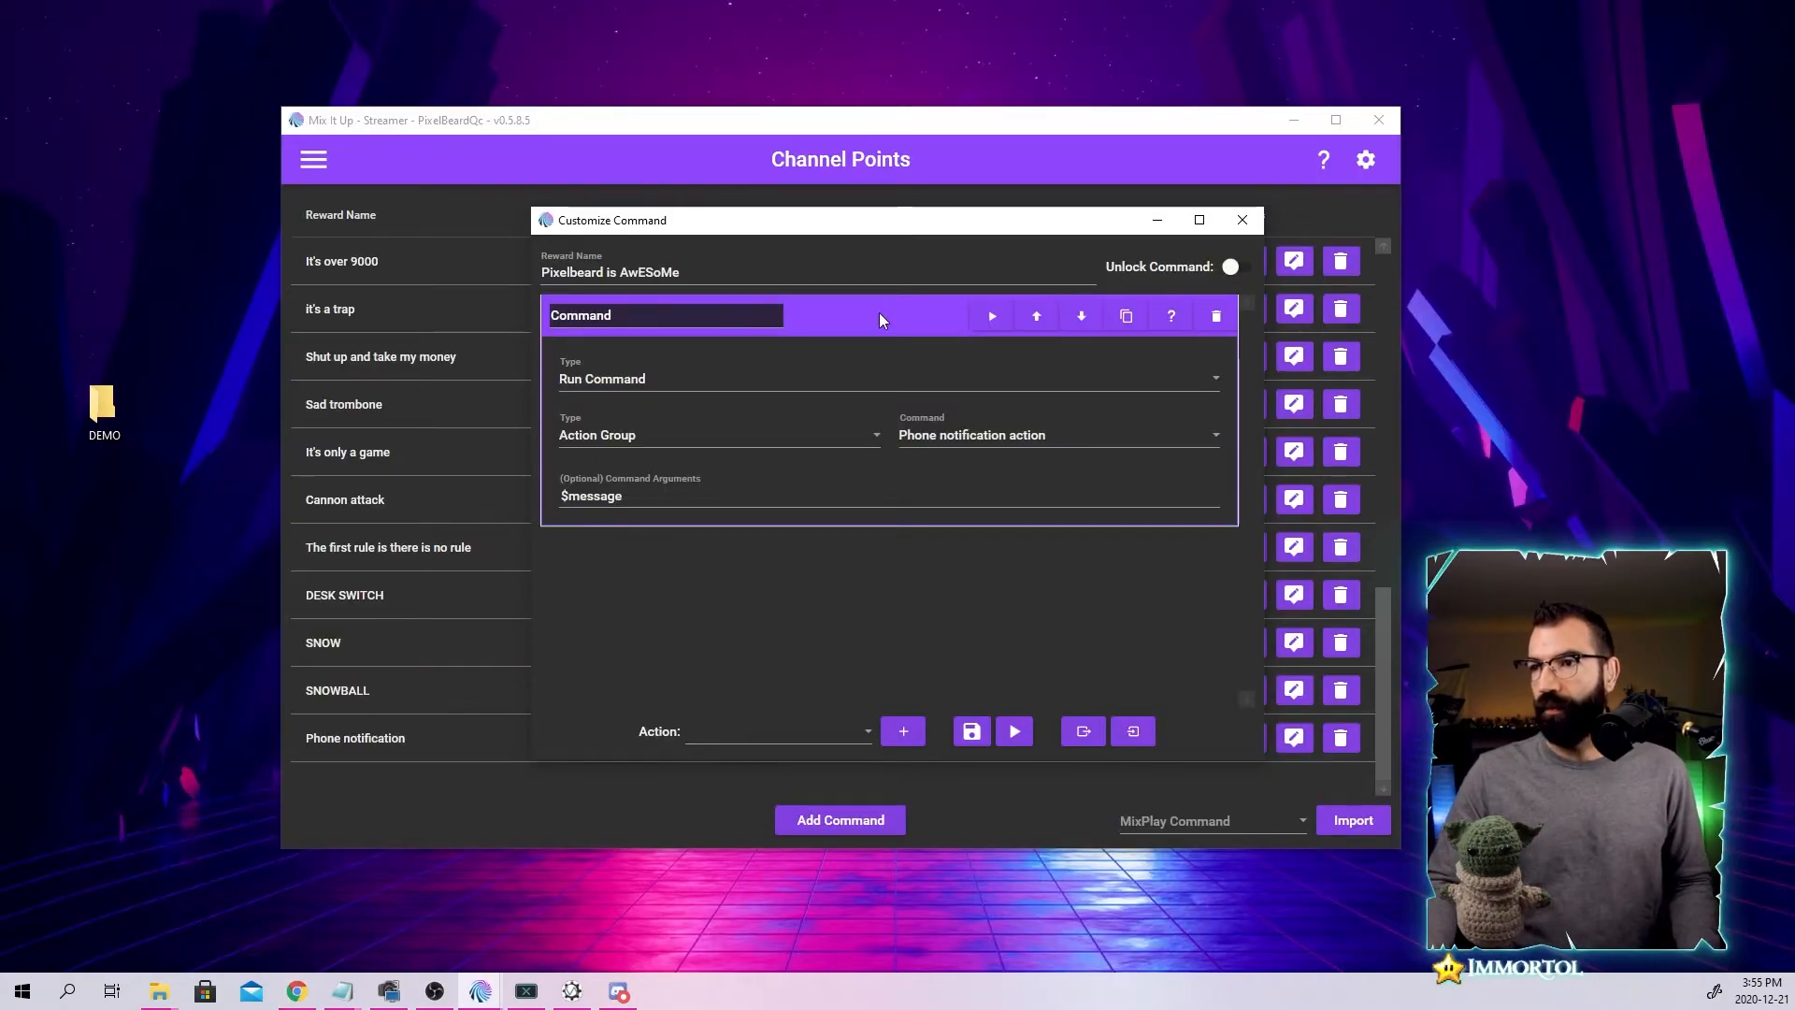
Return to the Mix It Up command editor and test-run the Command action with the $message argument.
left_click(878, 312)
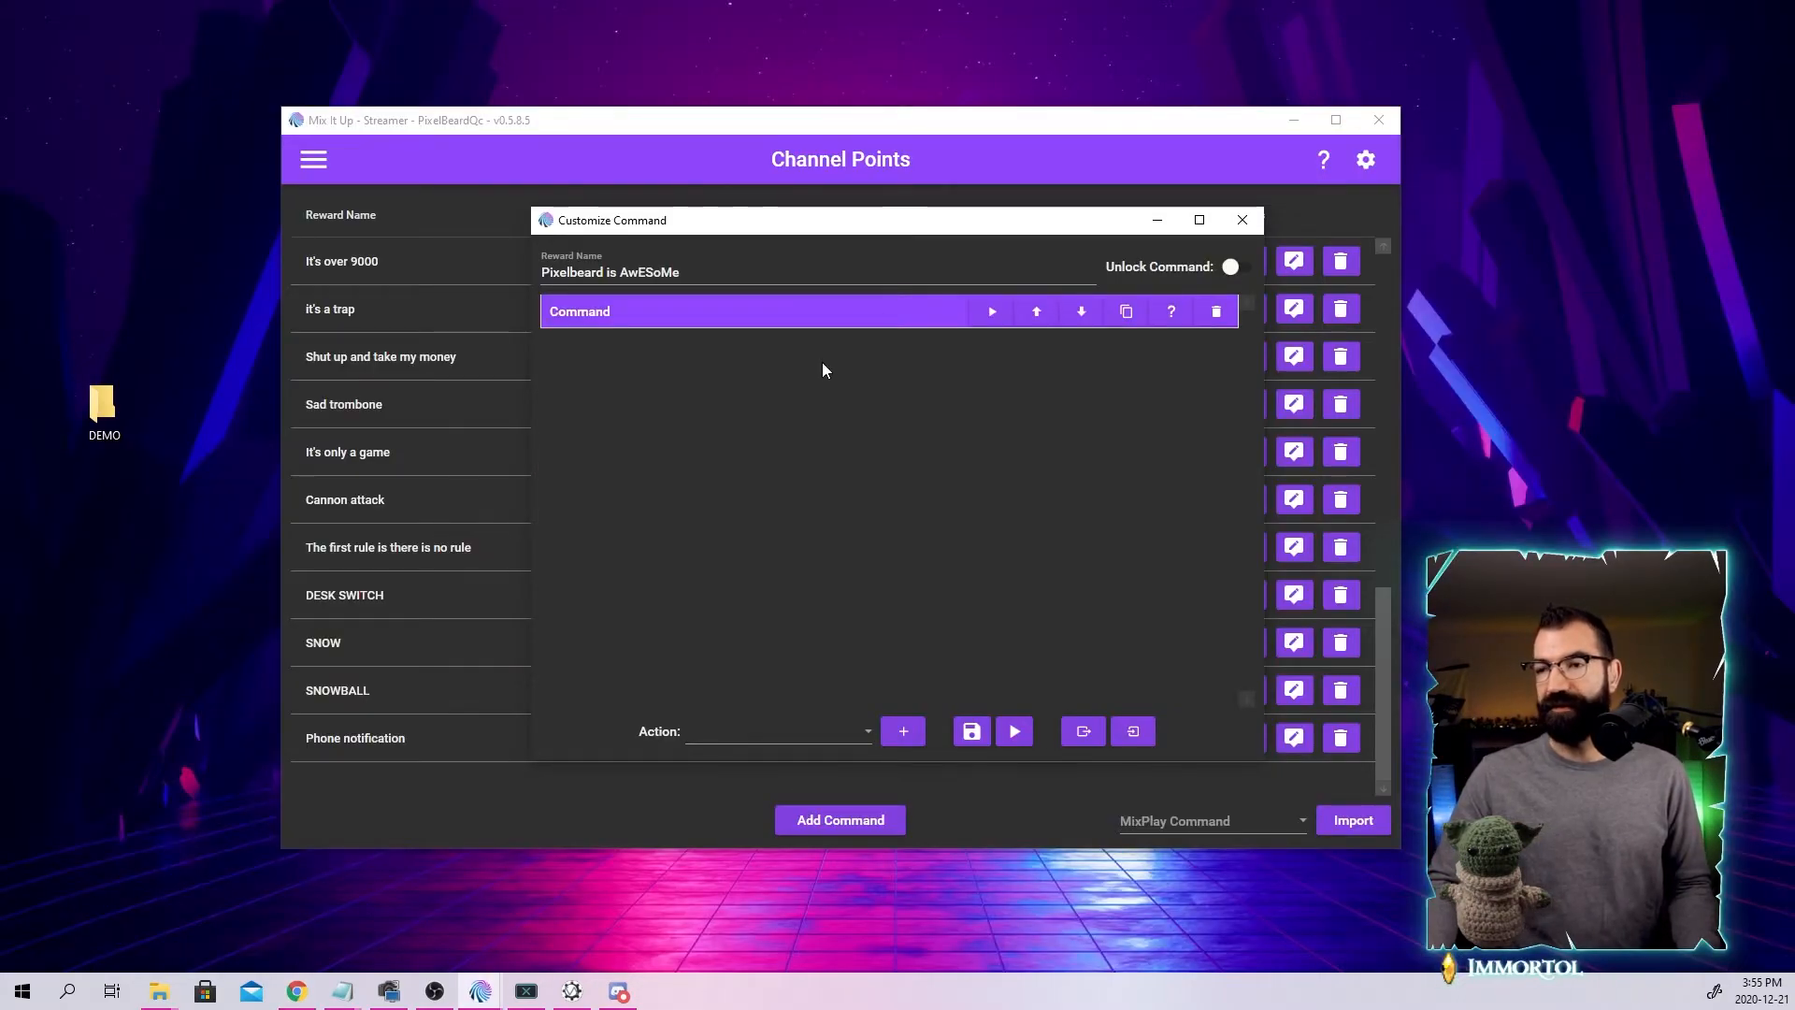
left_click(886, 322)
left_click(641, 497)
left_click(991, 315)
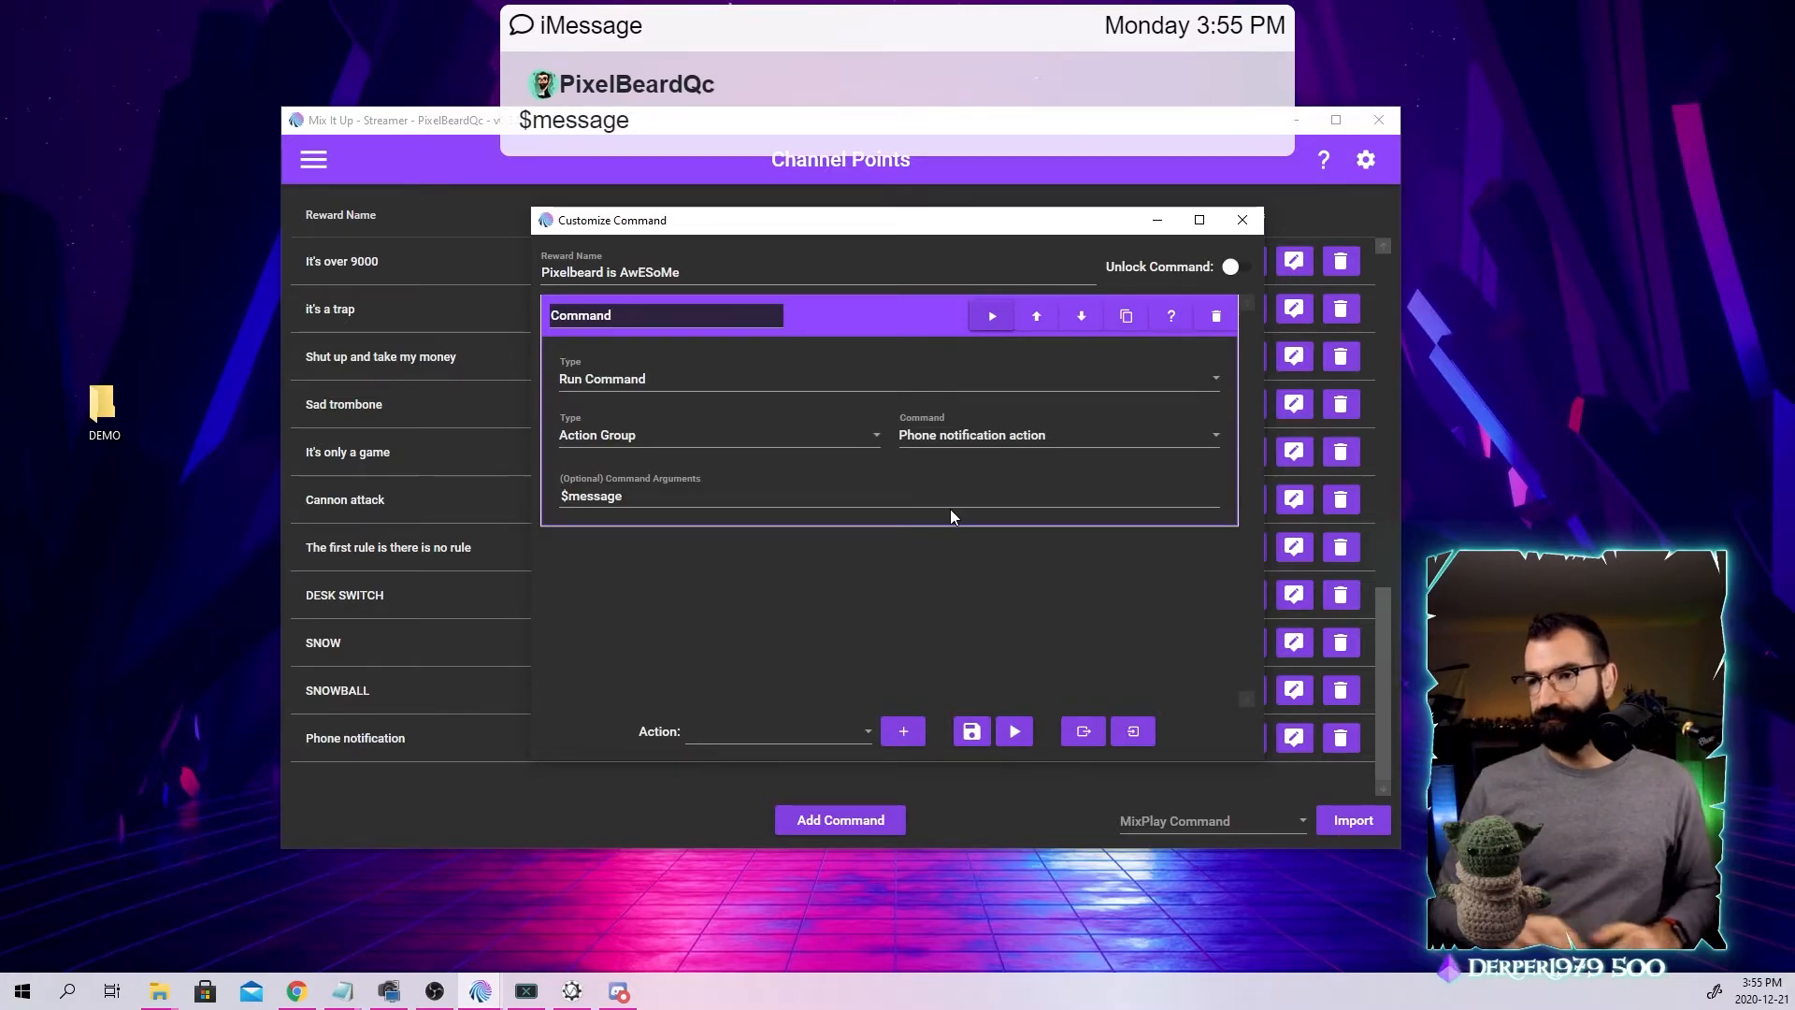
Replace the command arguments with a long text starting "This is a very long test message with" and test-run the action.
left_click(664, 496)
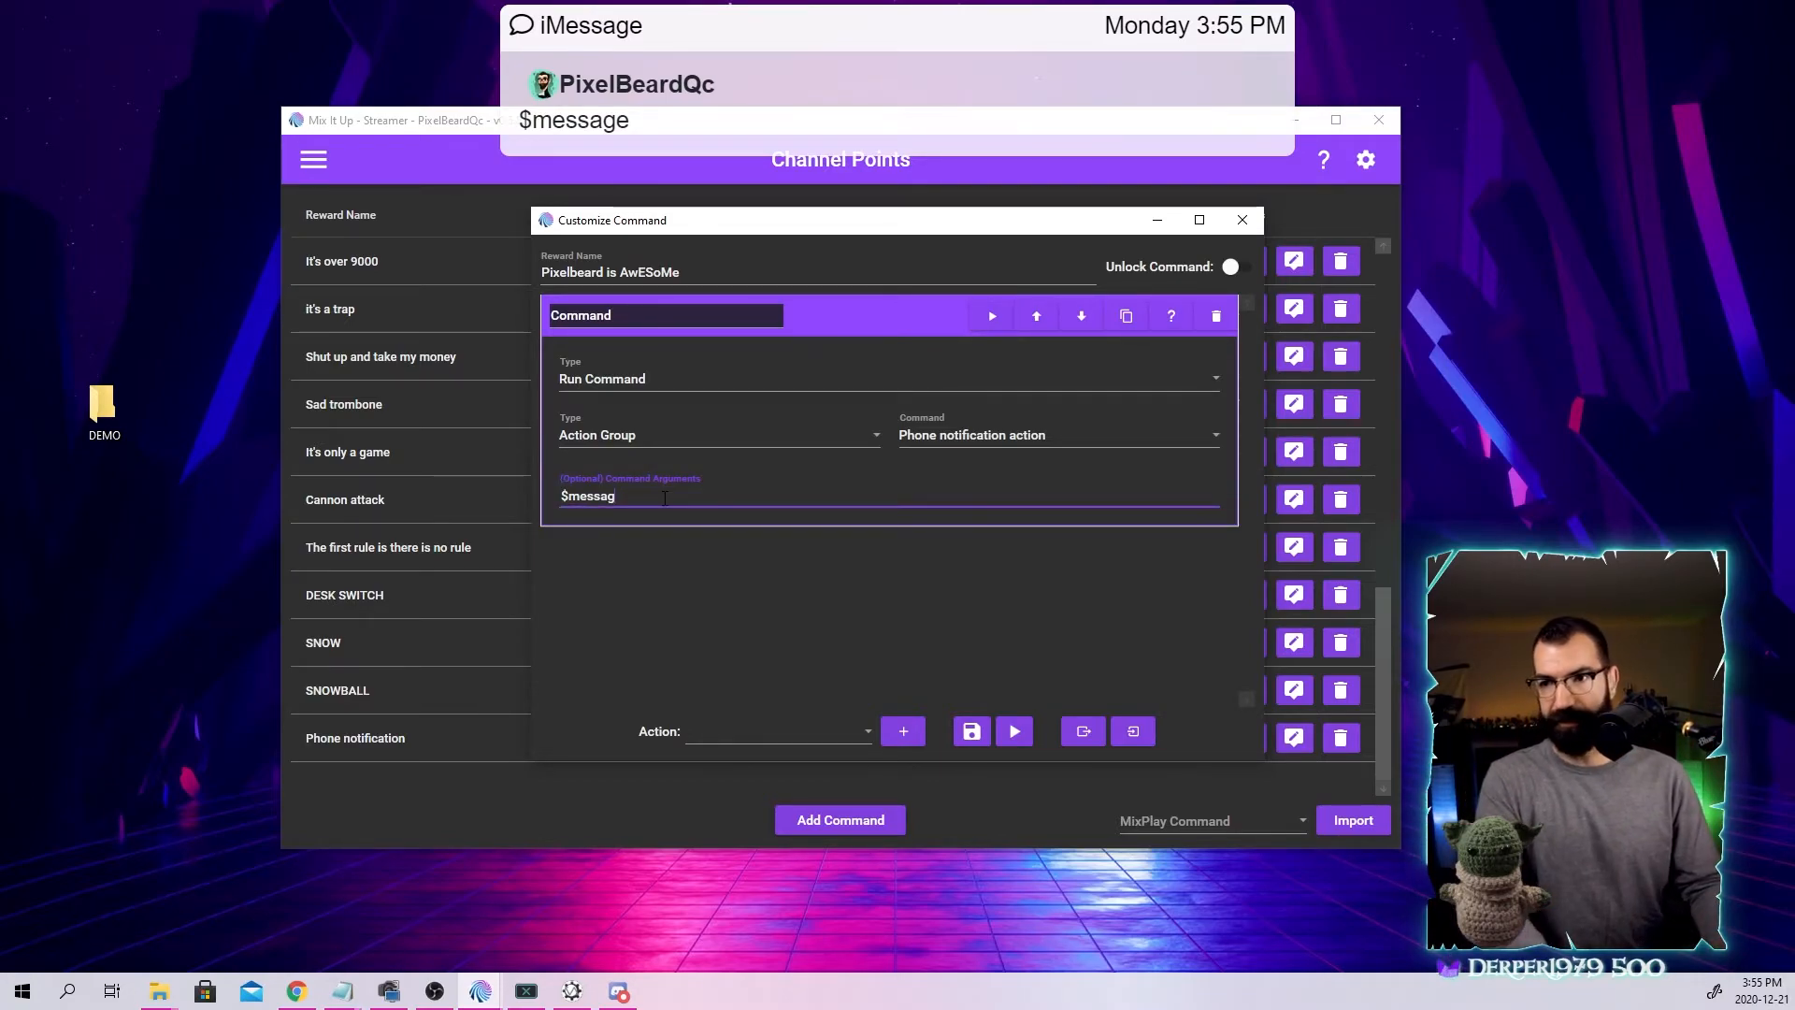
type("This is a very long test message with")
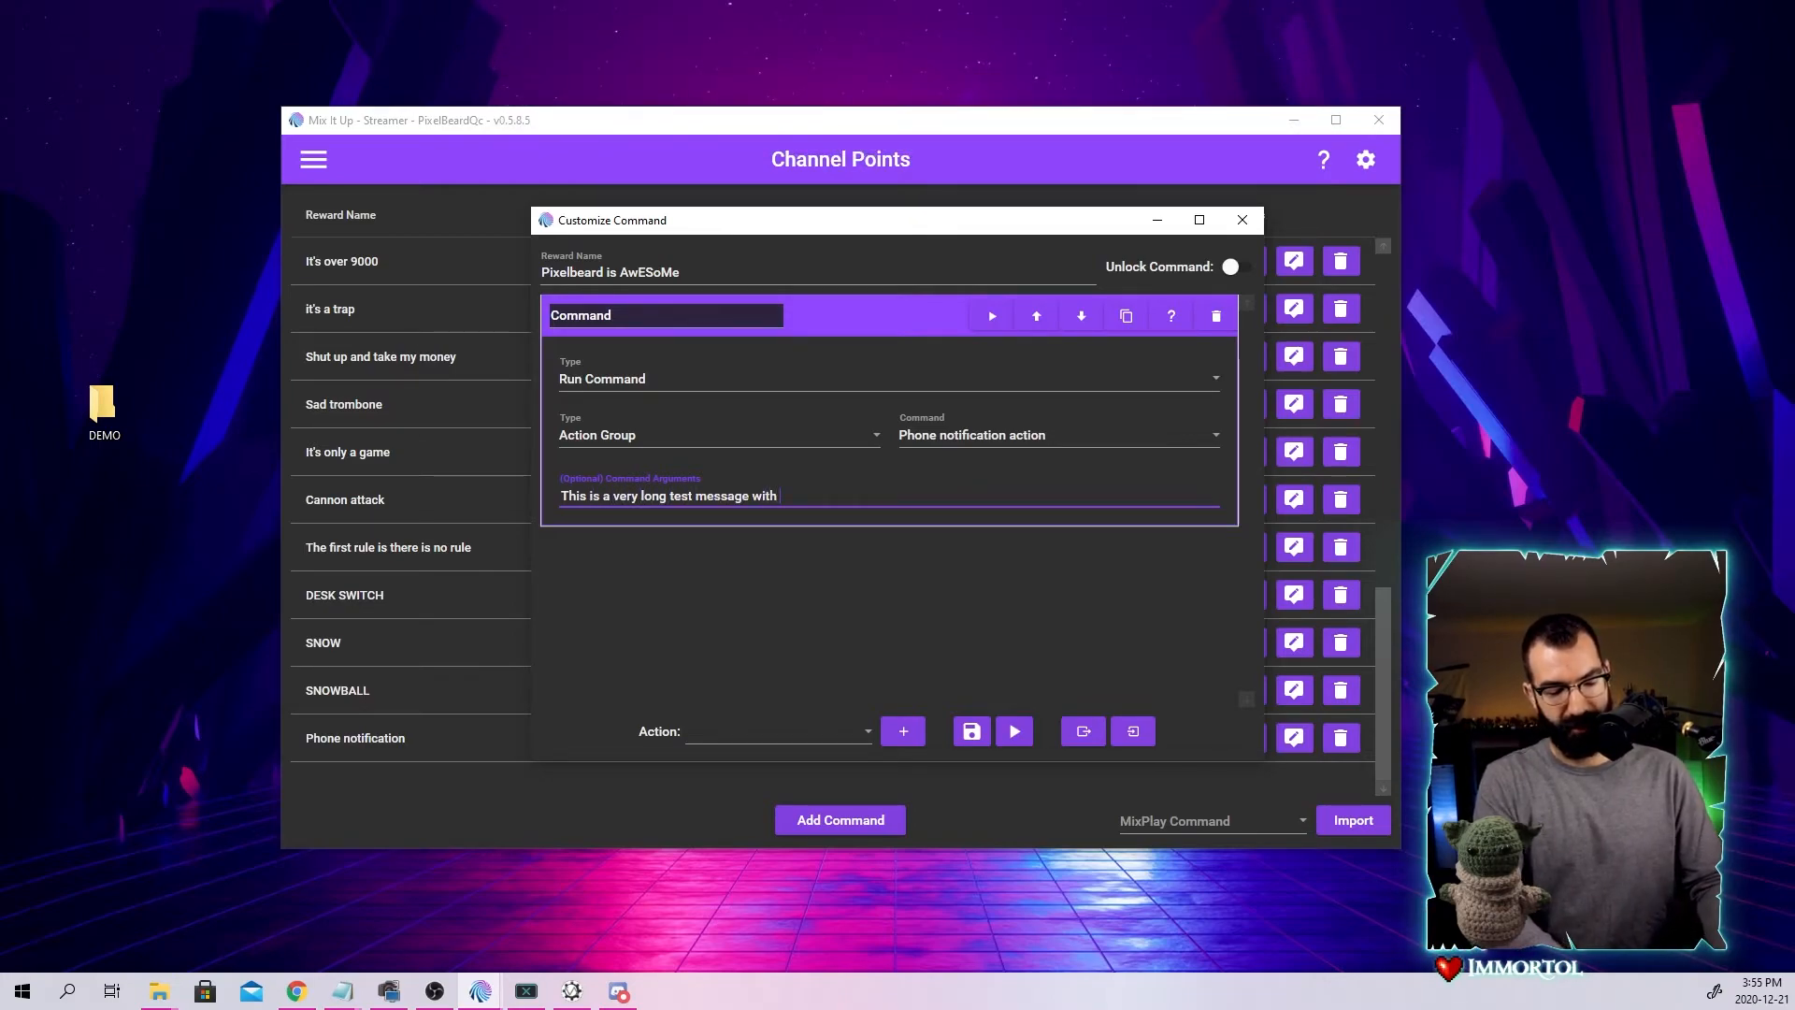
type(" buncvh ofasdlkjhfsdlkjfsdlkif")
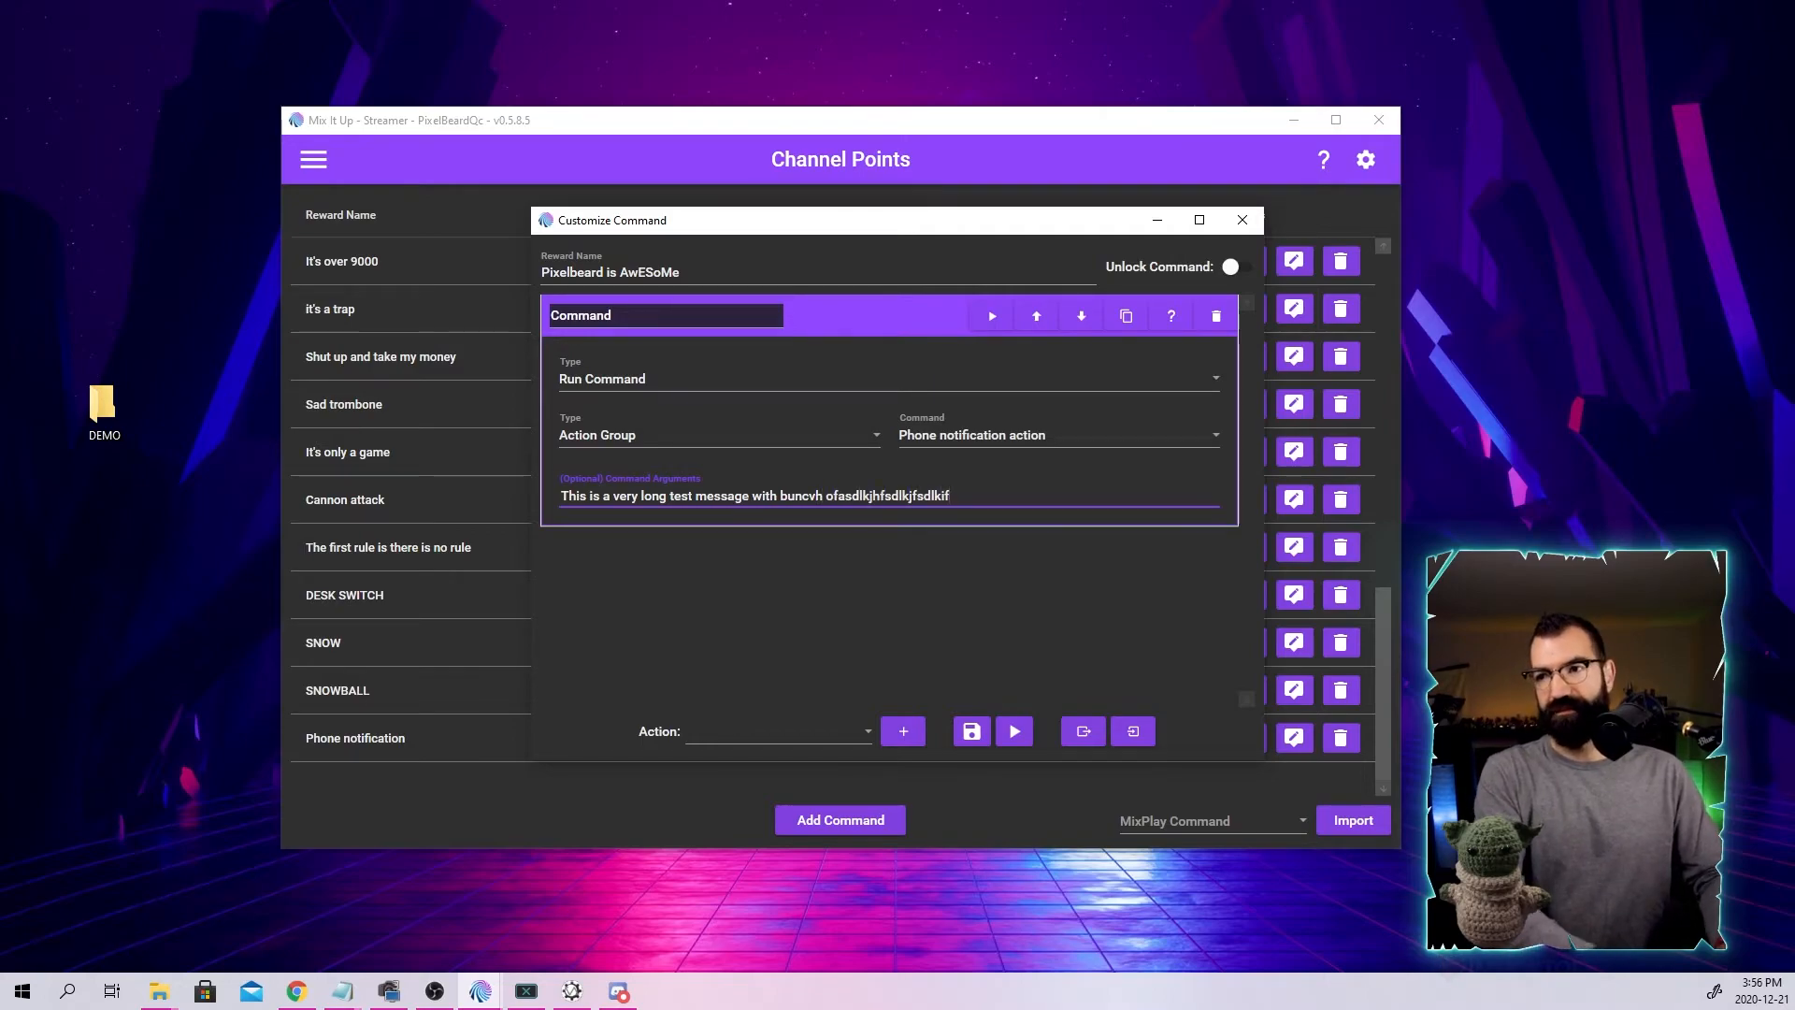
type("sd;eli sdfkjhsdolk fouawelskr iuaseokild i")
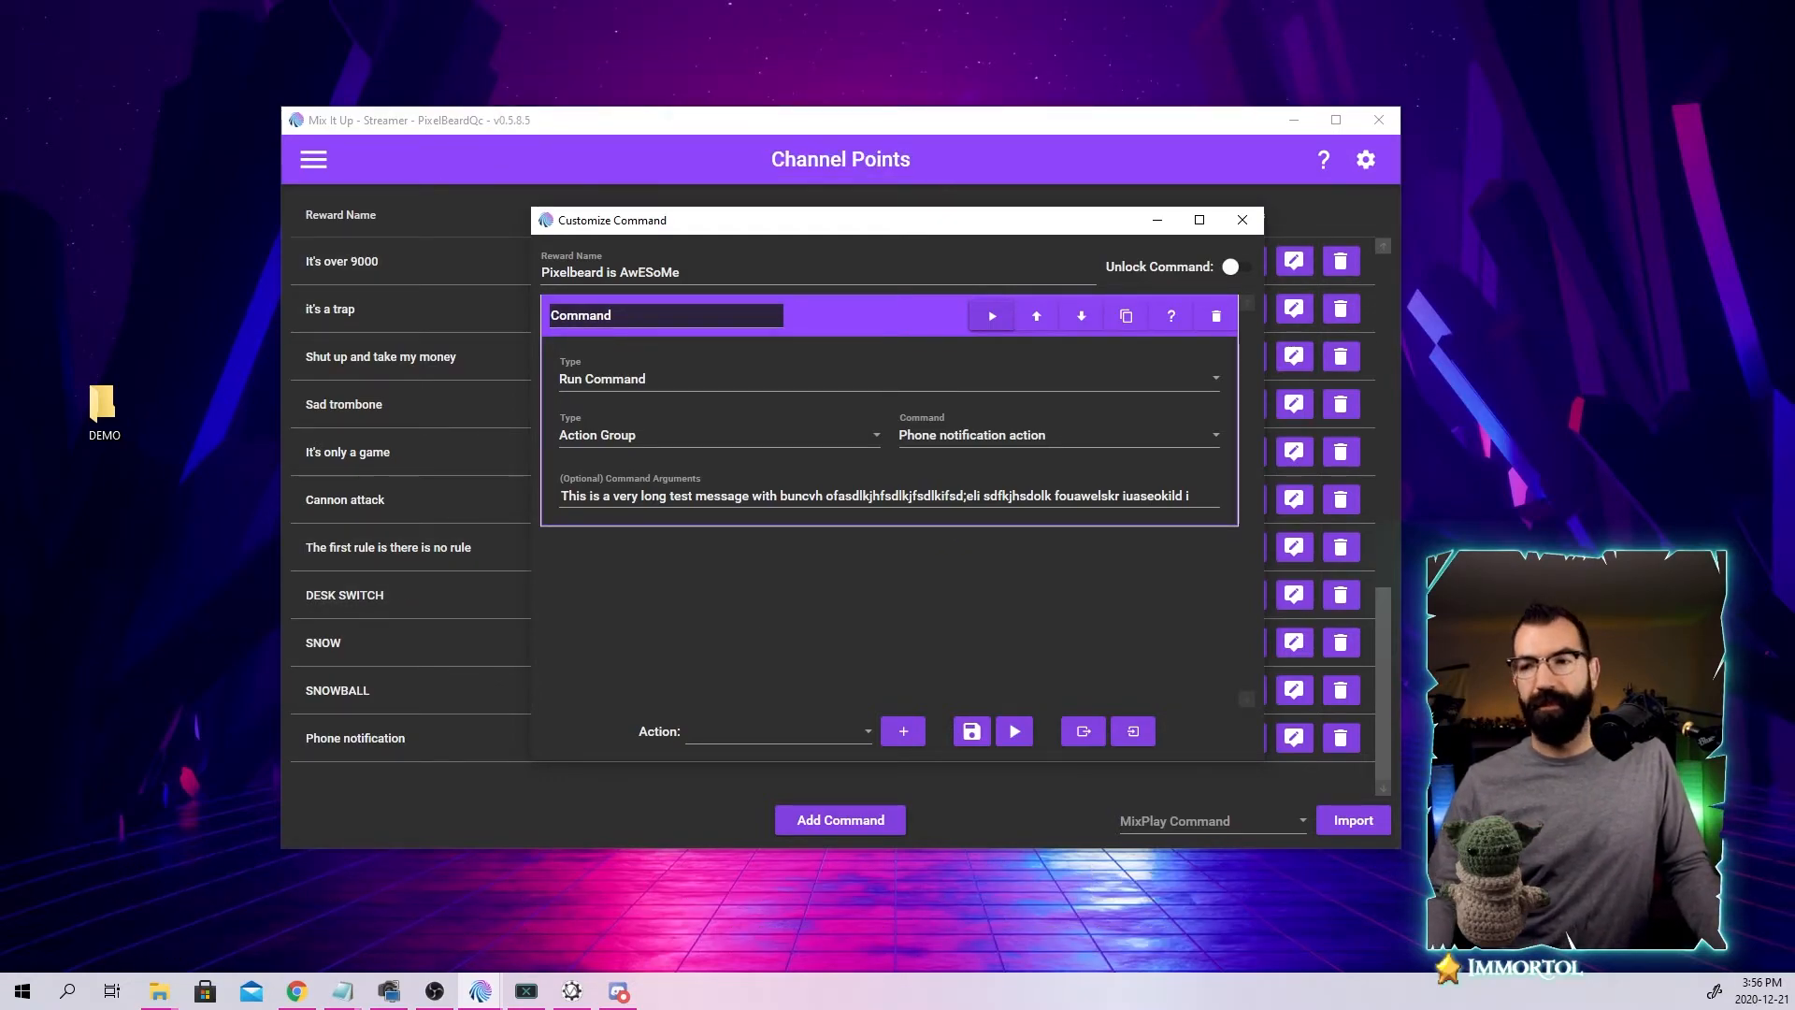
Set the command arguments back to $message and save the channel point command.
triple_click(989, 498)
key("BackSpace")
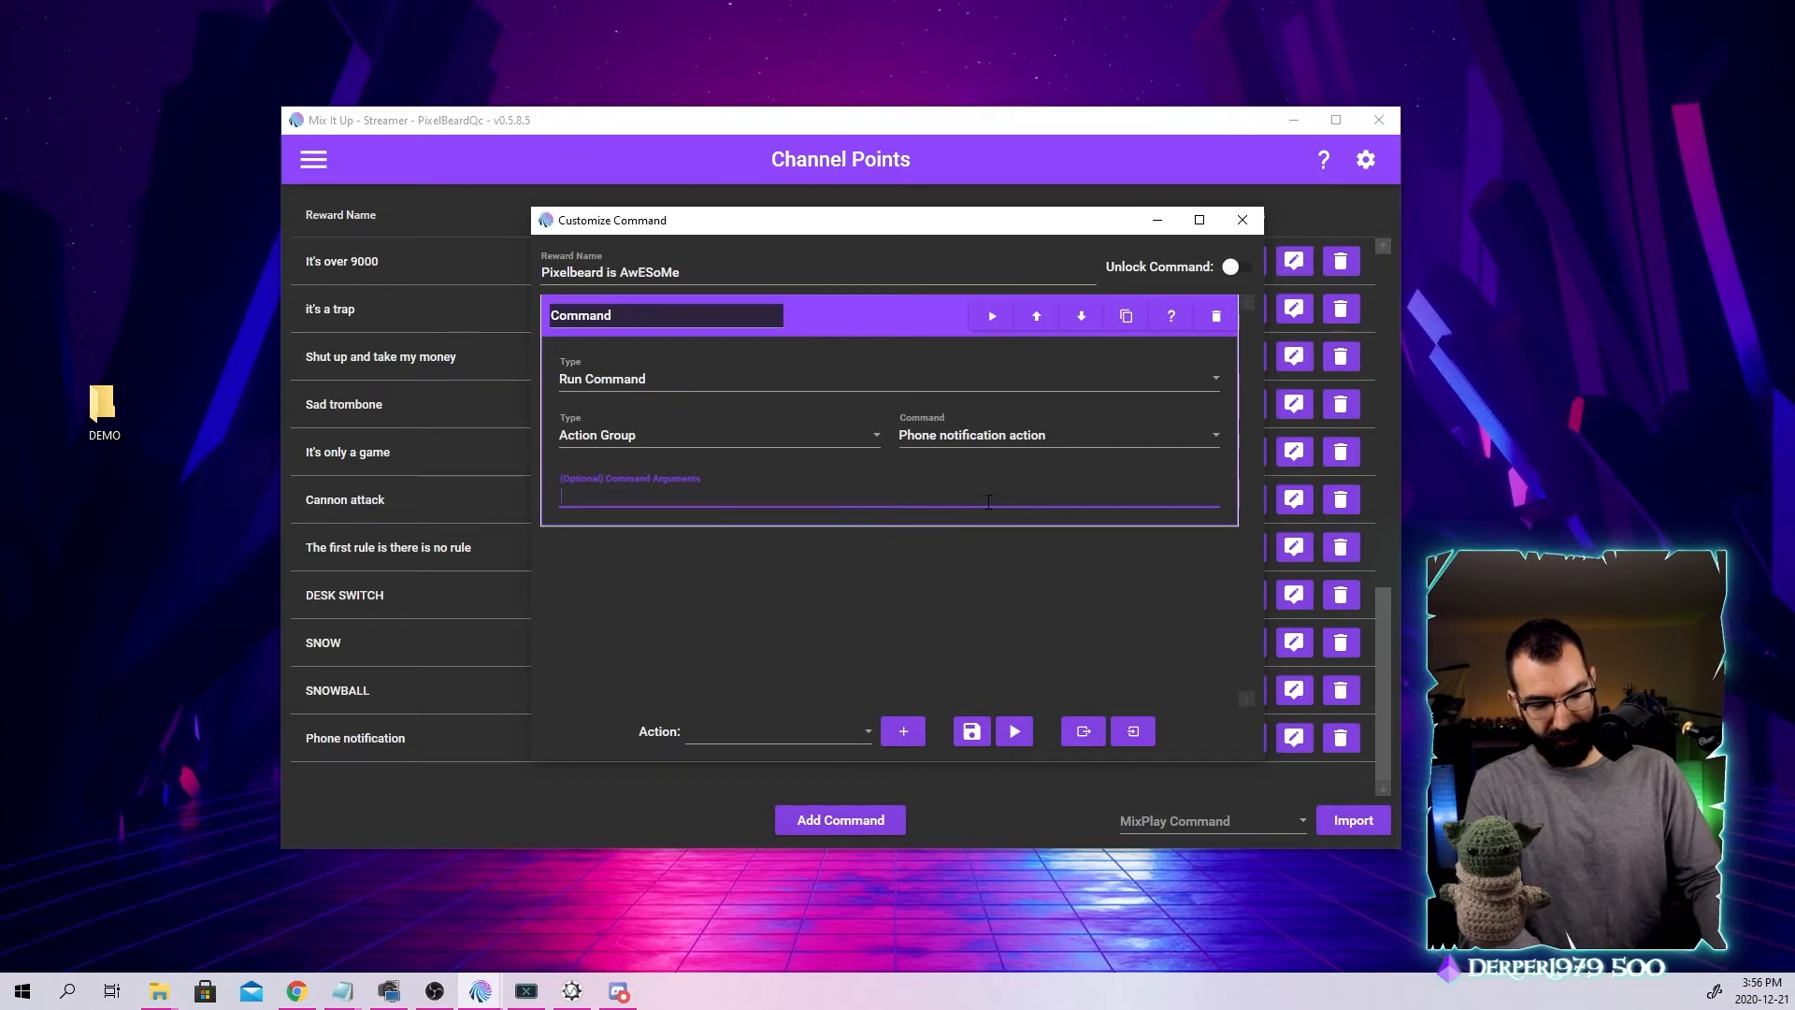
type("$messag")
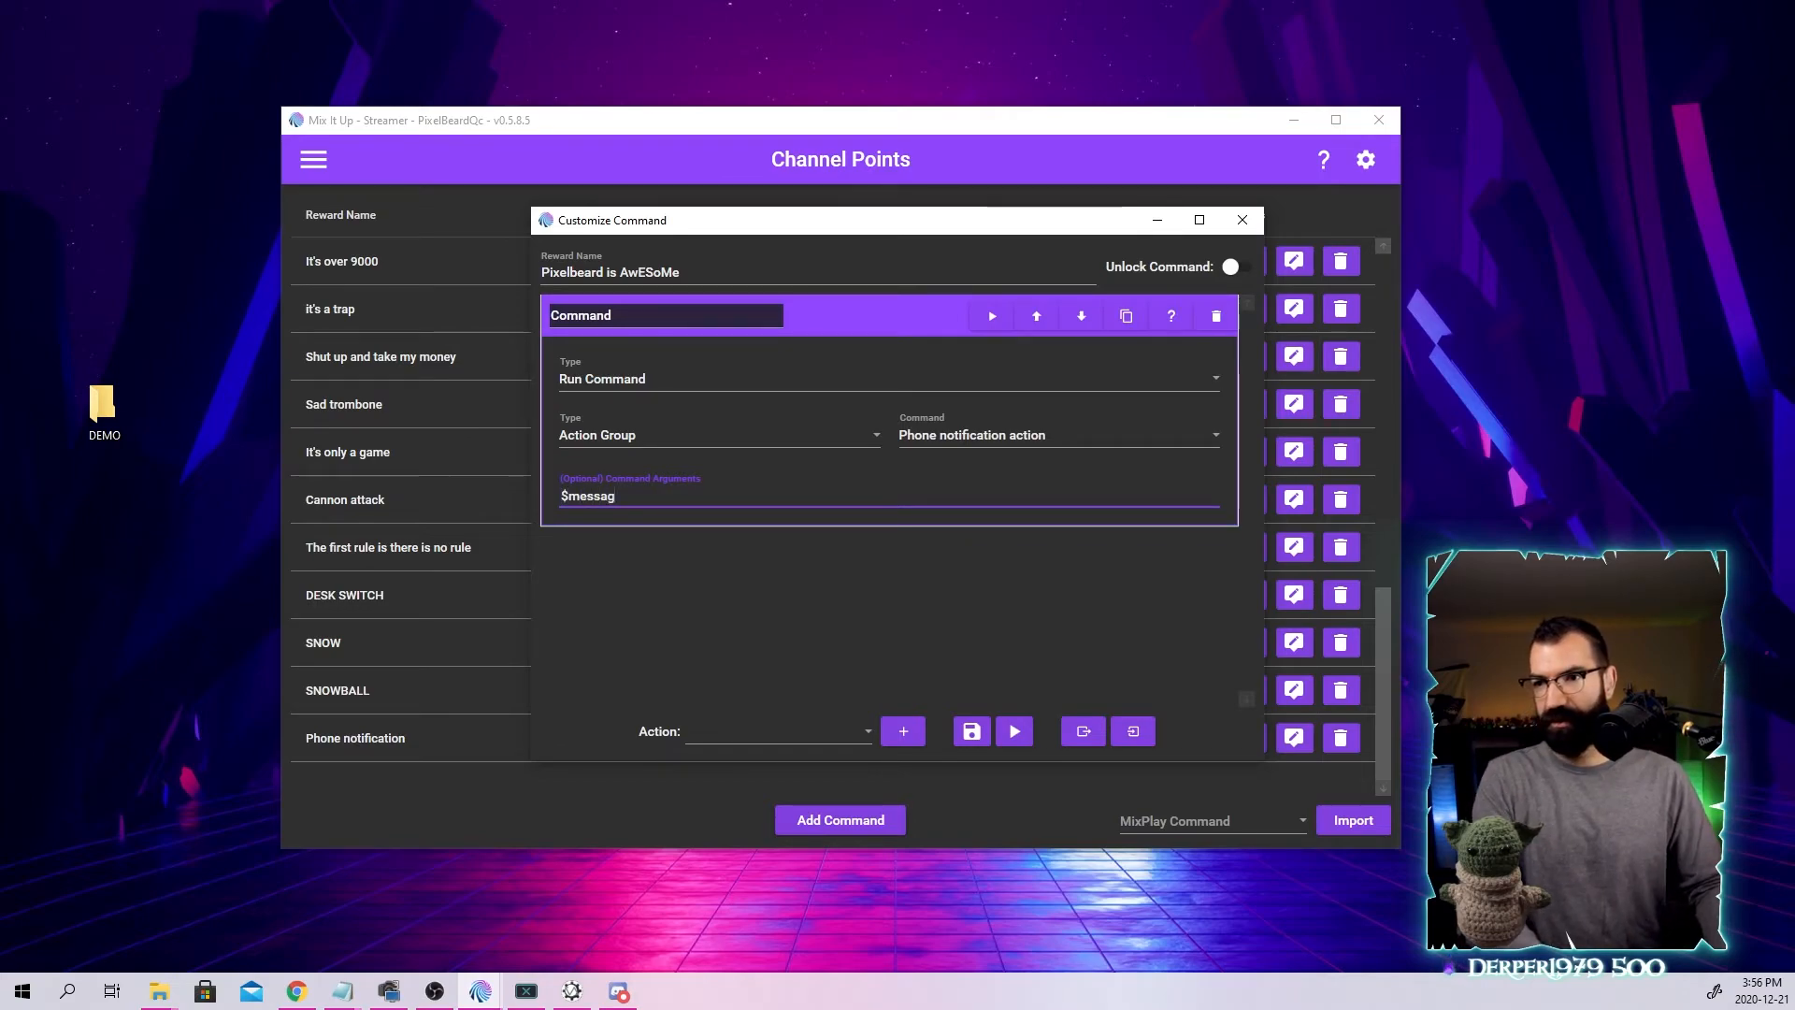
type("e")
left_click(972, 731)
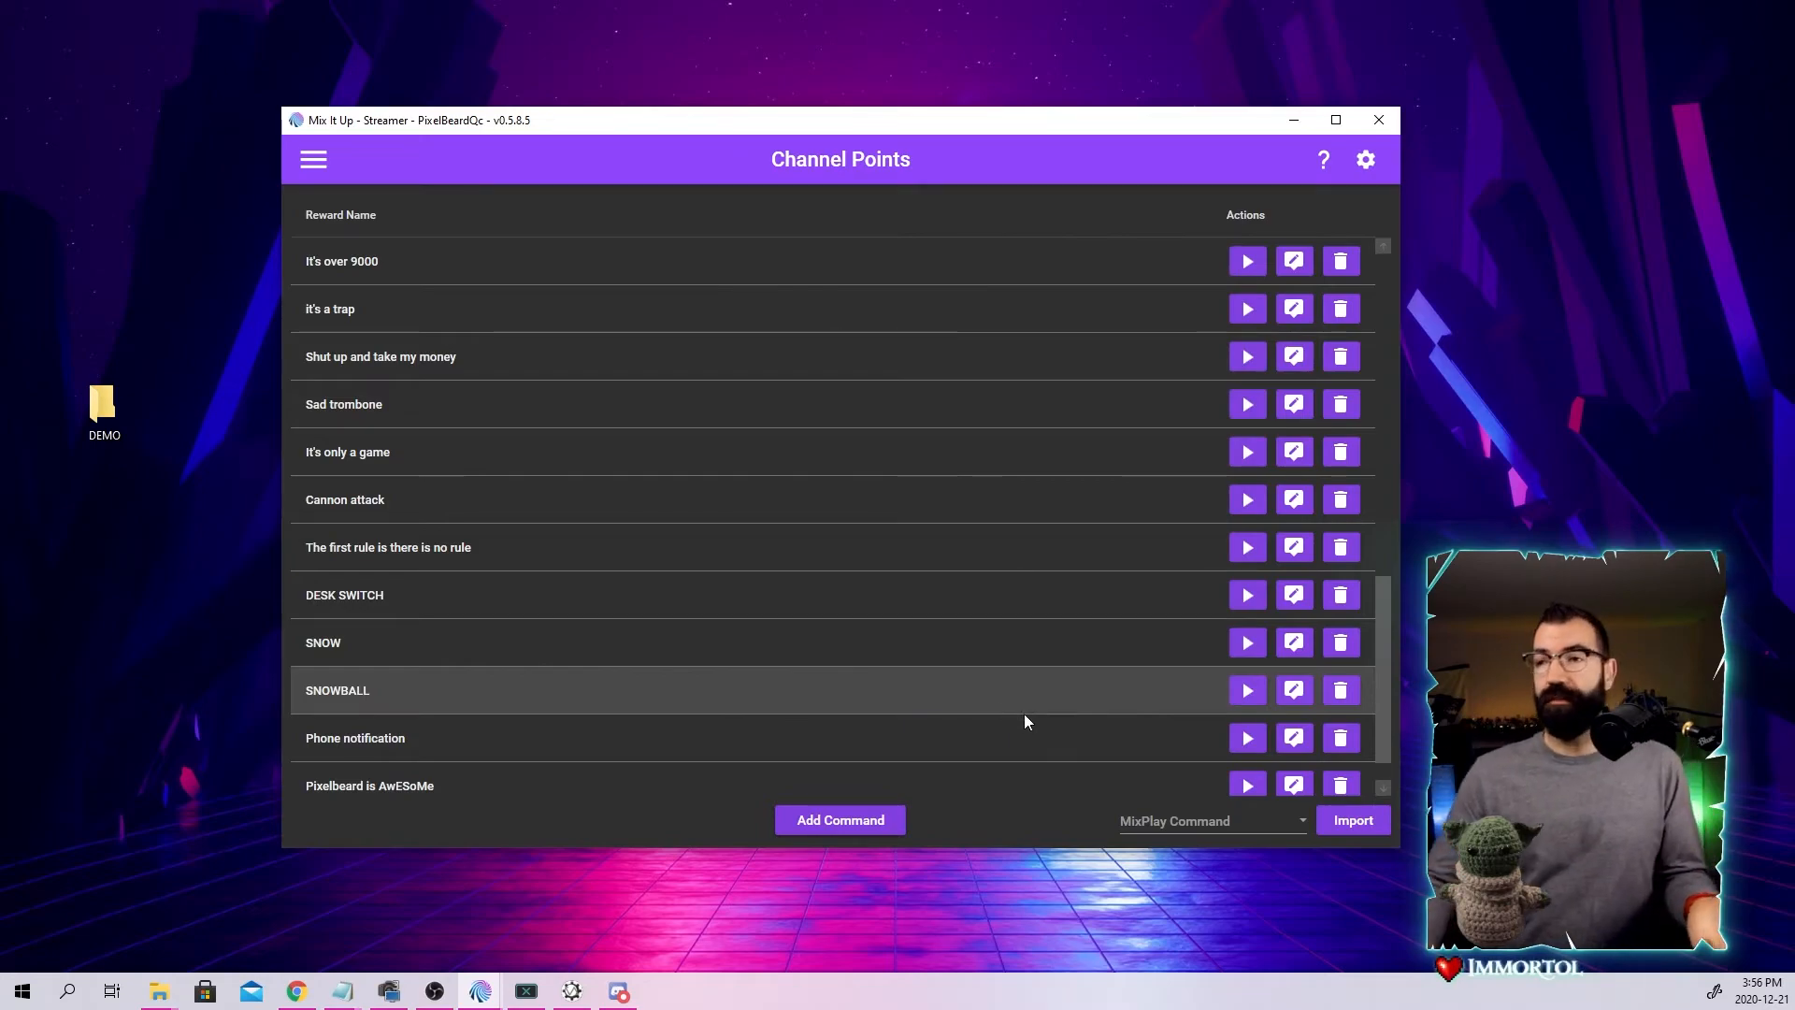
left_click(1293, 122)
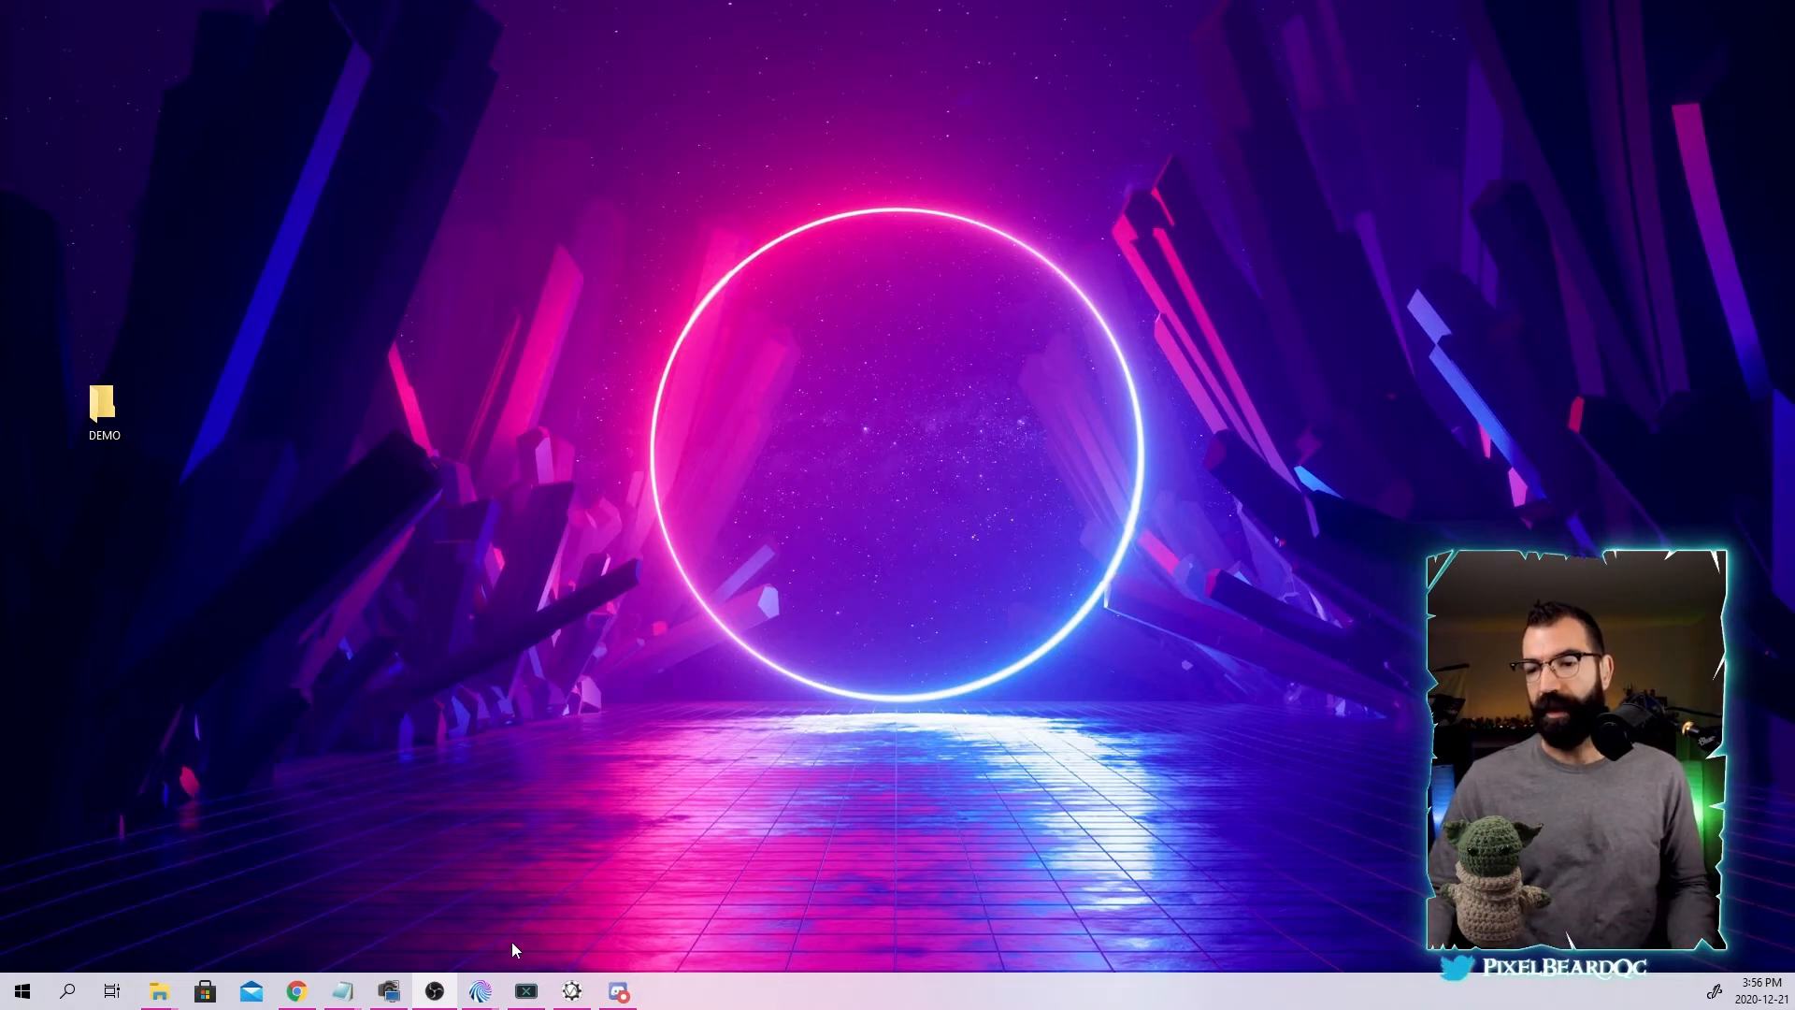
mouse_move(426, 1002)
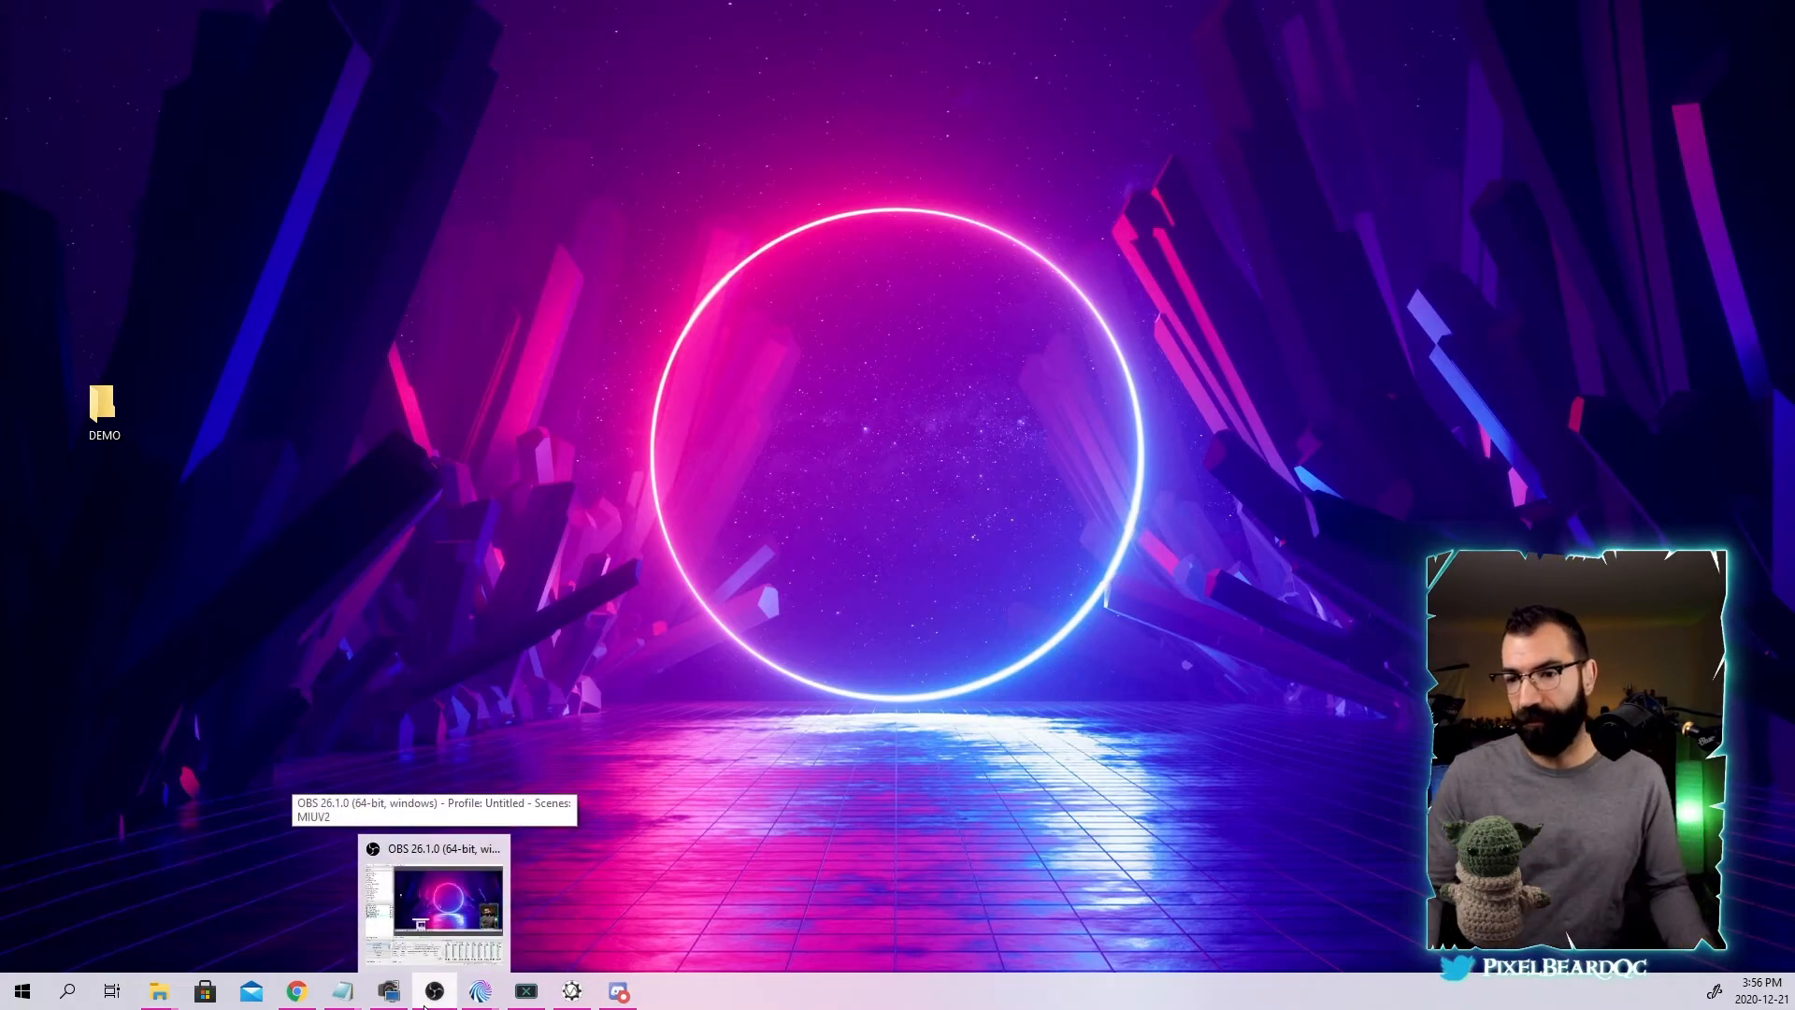
left_click(480, 991)
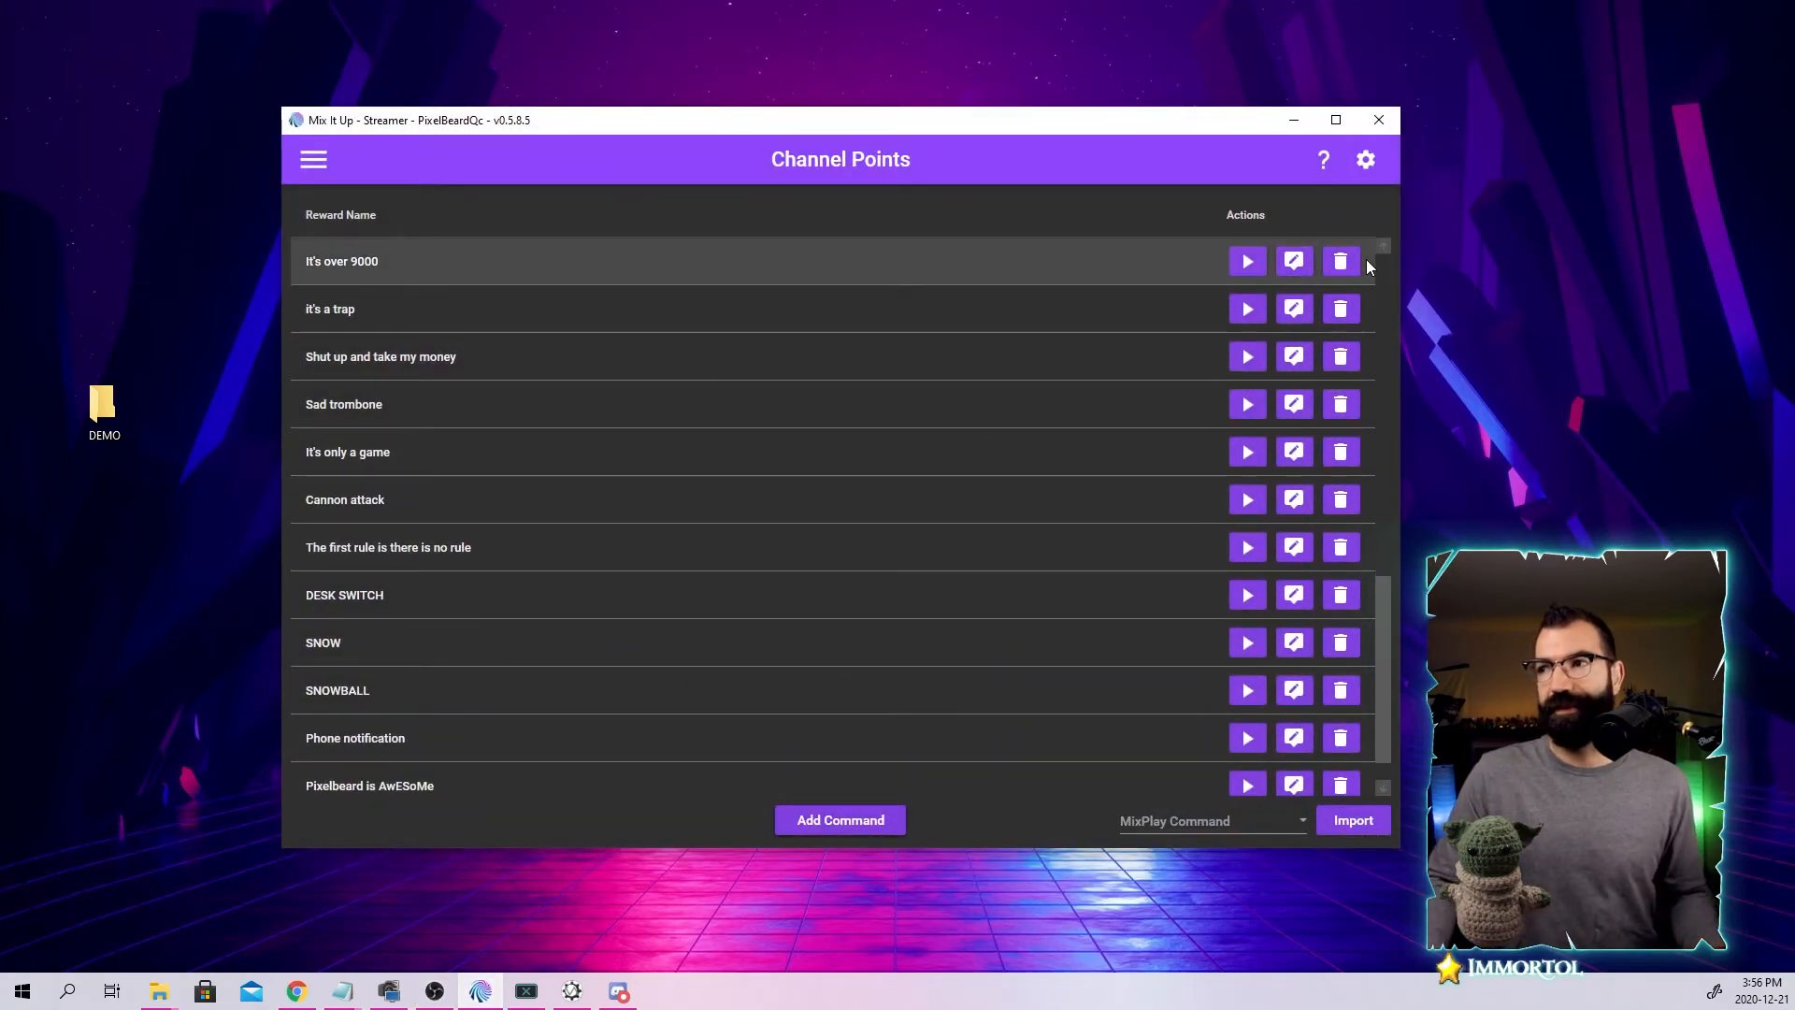
Copy the Default overlay endpoint's address from the Overlays settings.
left_click(1367, 161)
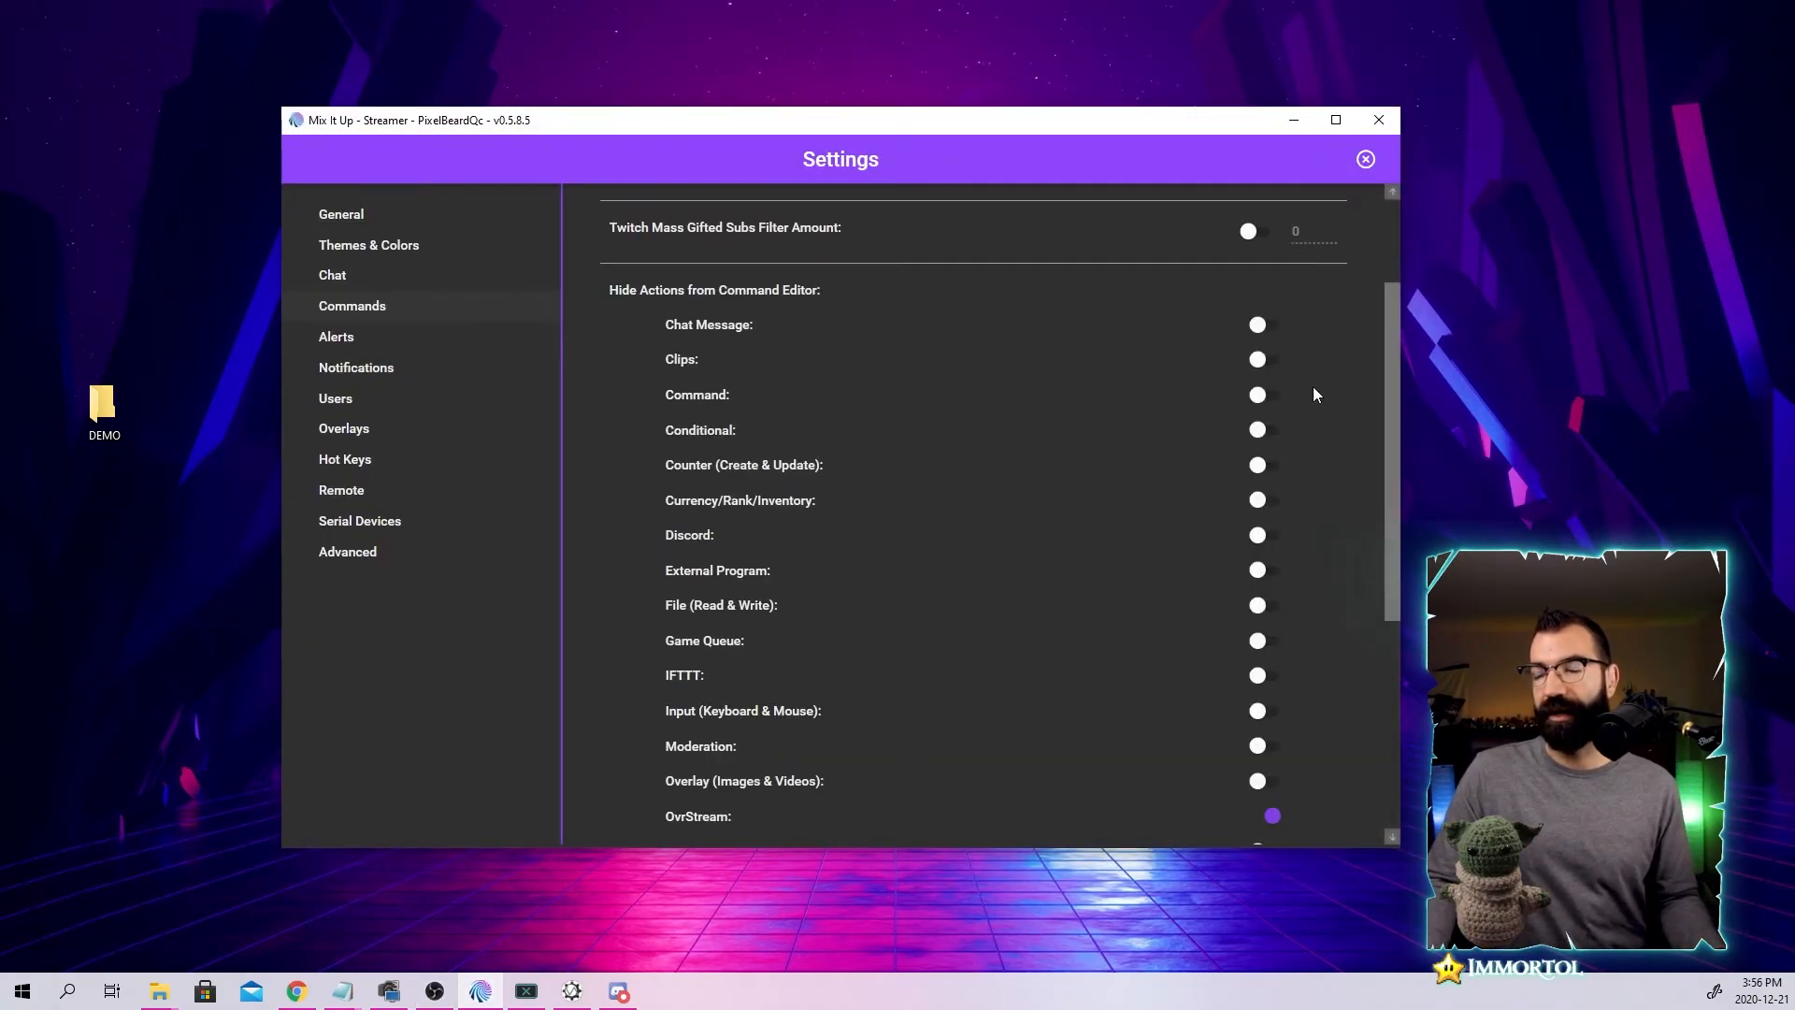
left_click(368, 432)
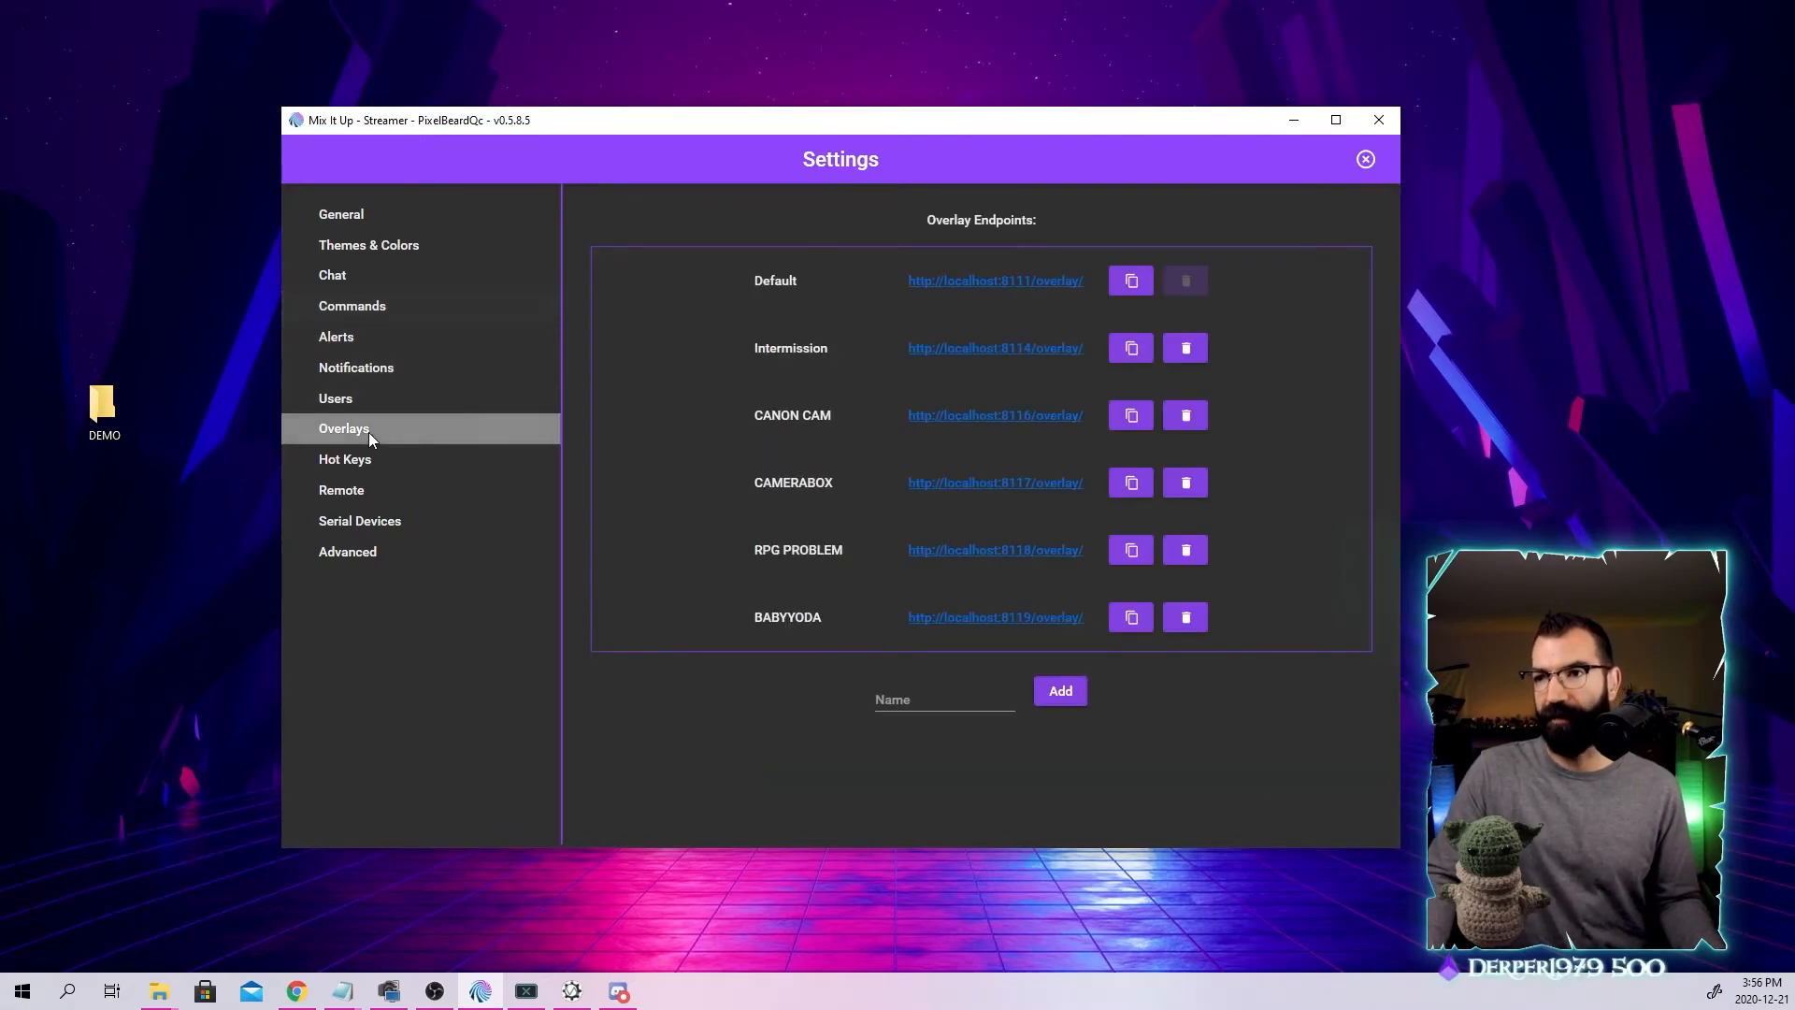
left_click(1134, 284)
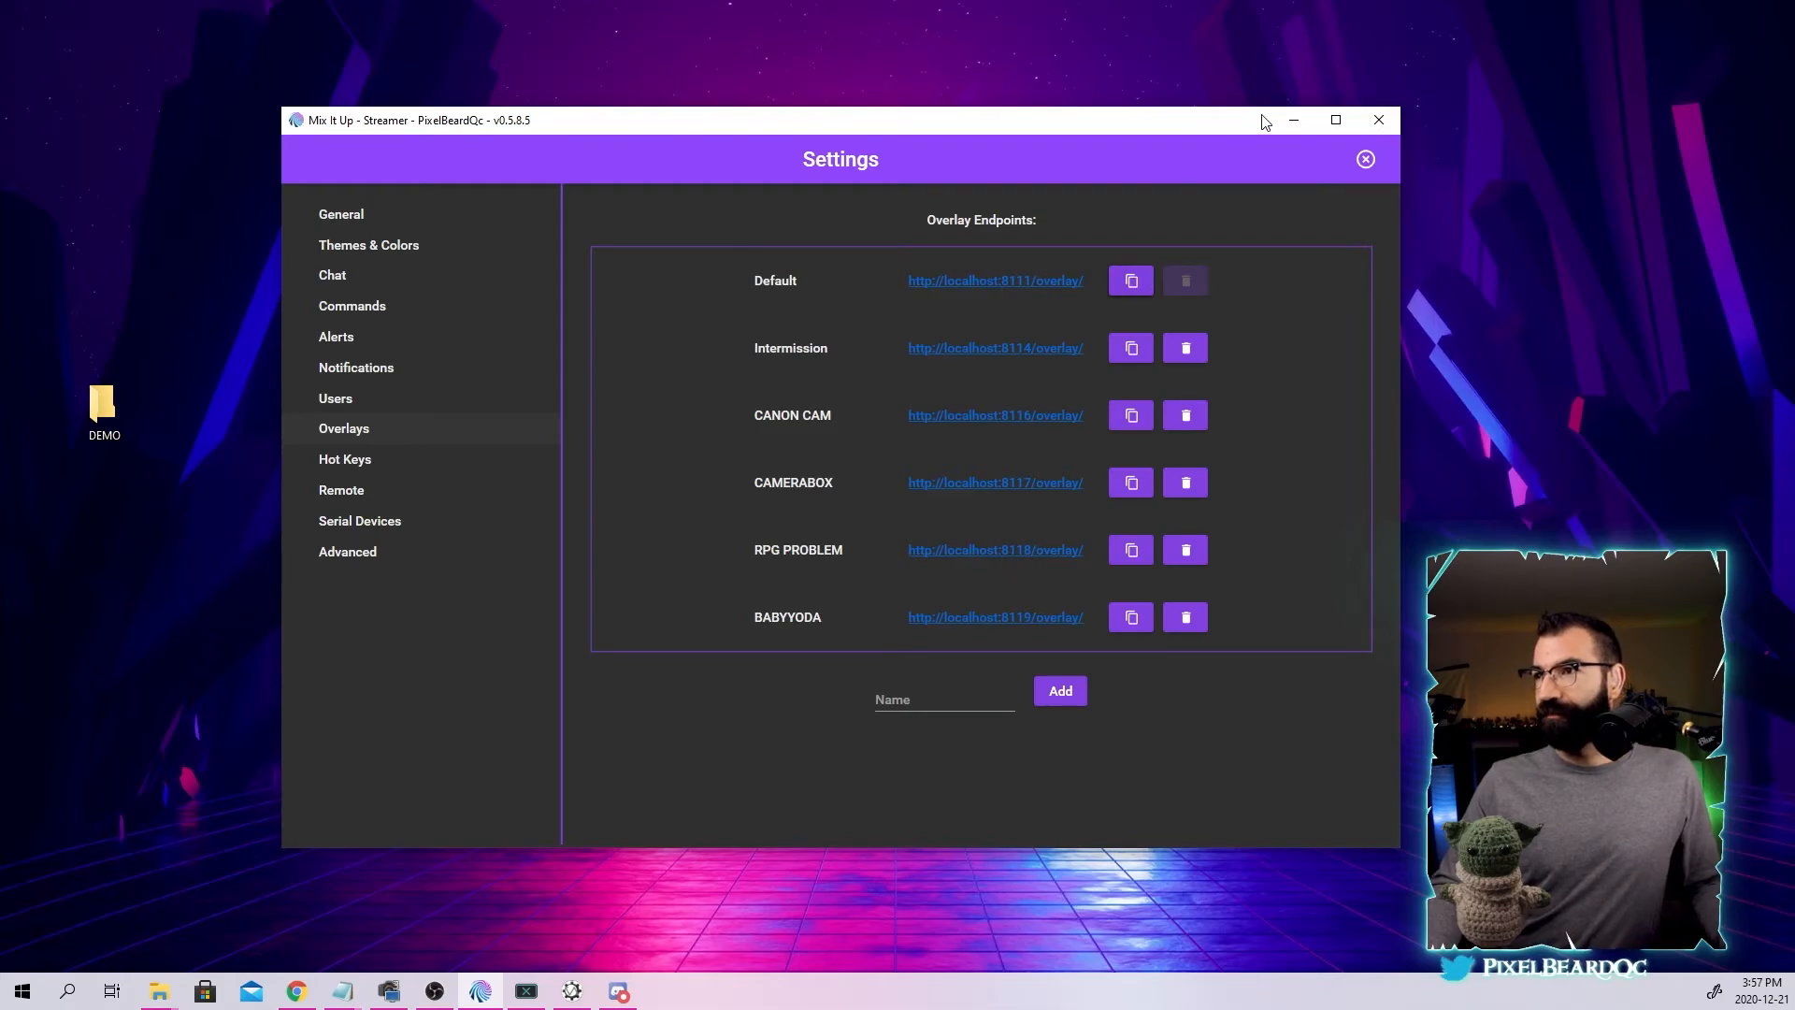
Switch to OBS and add a new browser source named "MIU DEFAULT 1" to the MAIN scene.
left_click(1294, 120)
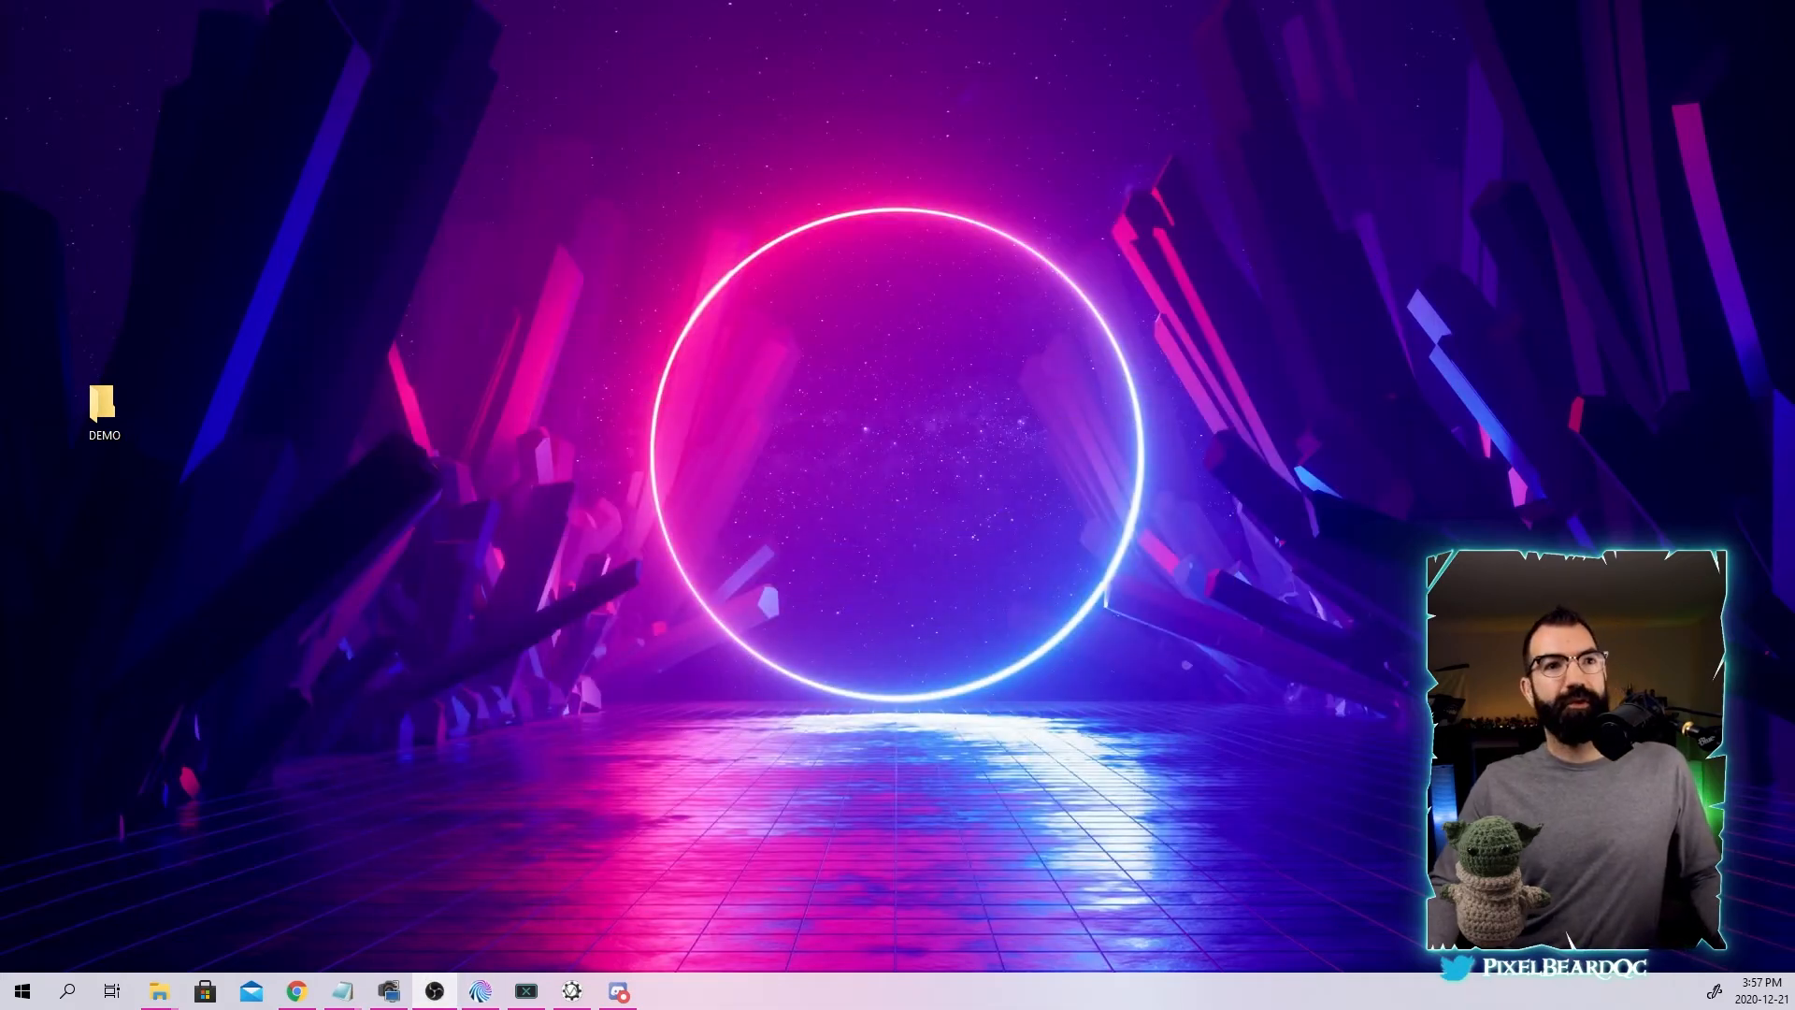
left_click(435, 991)
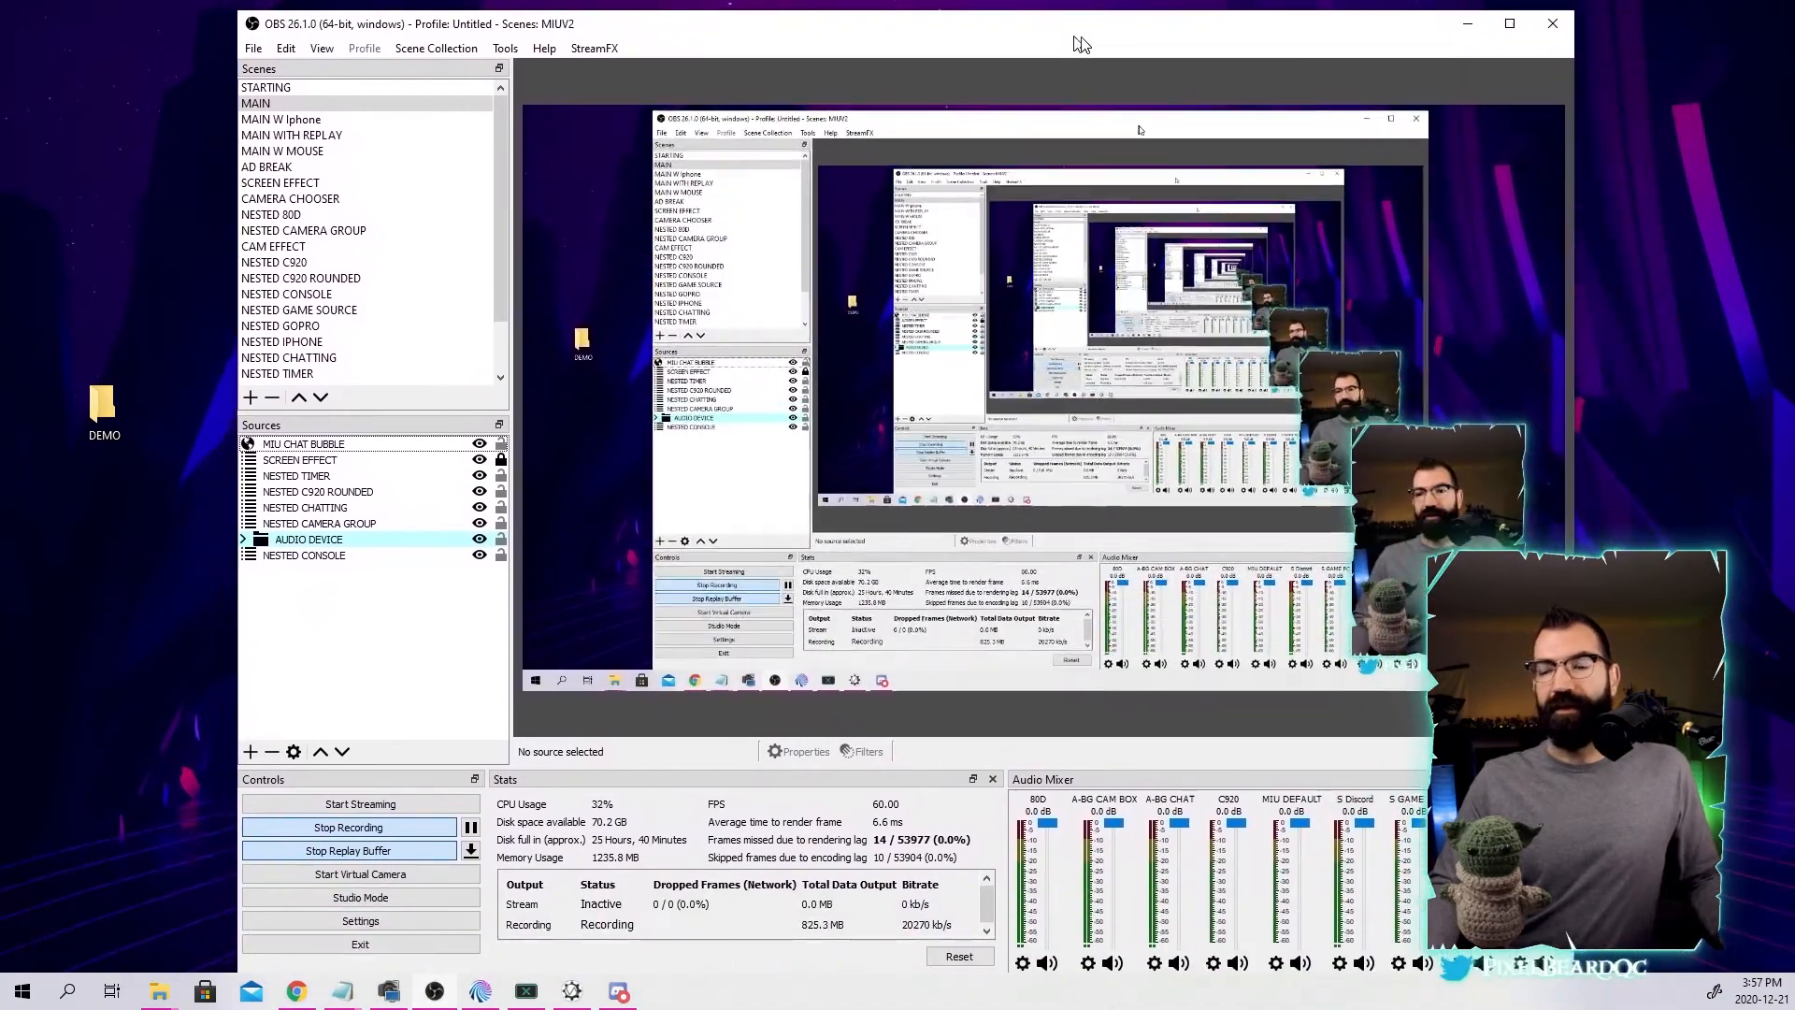
mouse_move(1076, 39)
left_mouse_down()
mouse_move(1018, 84)
mouse_move(1073, 43)
left_mouse_up()
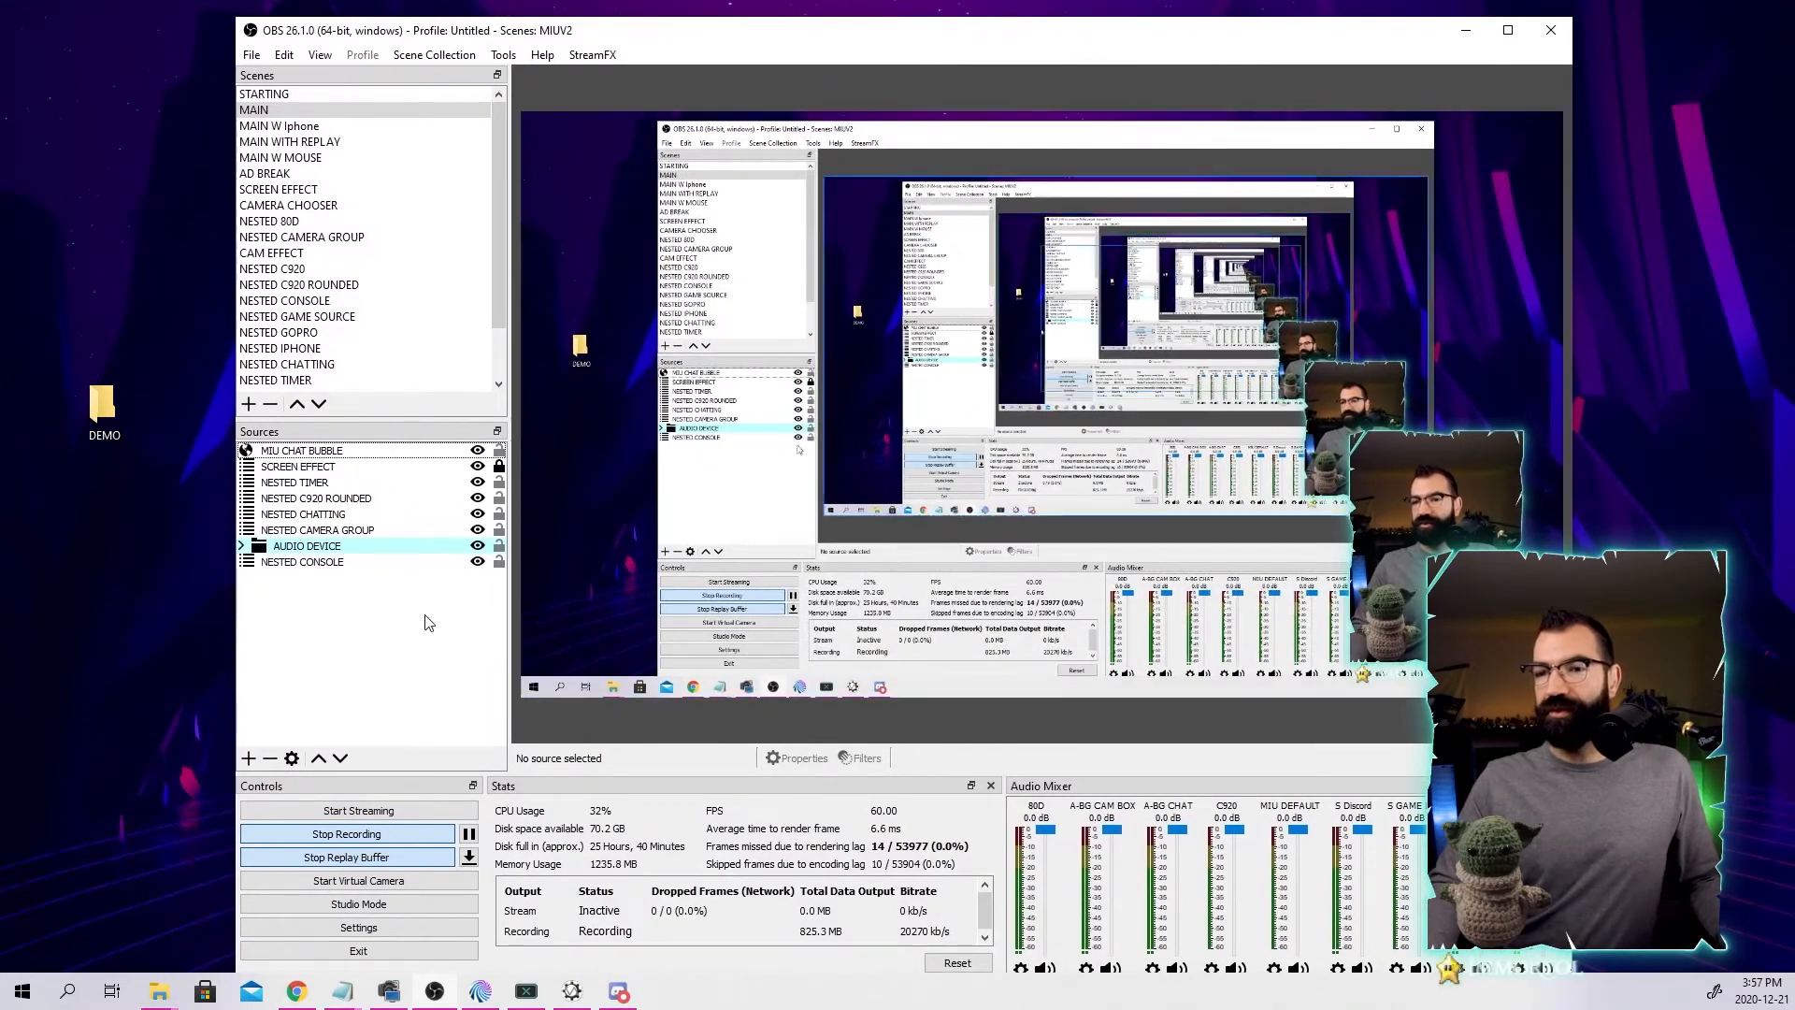
left_click(248, 758)
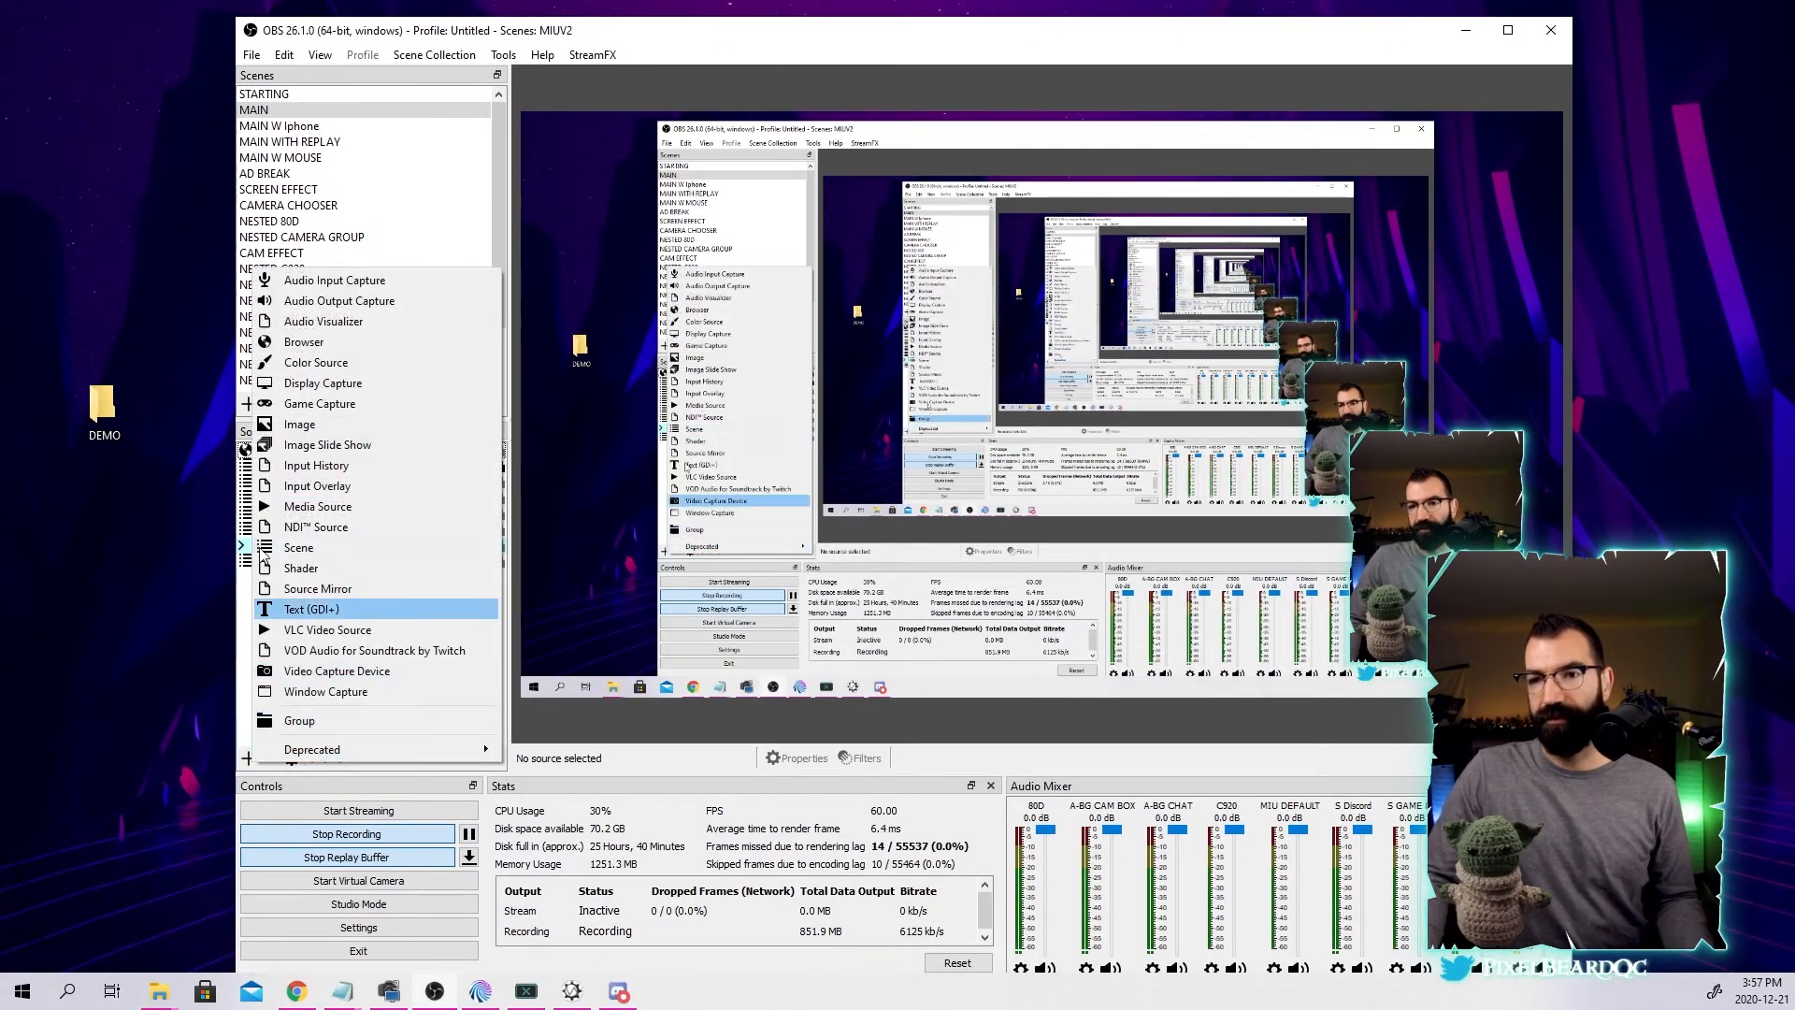
left_click(316, 346)
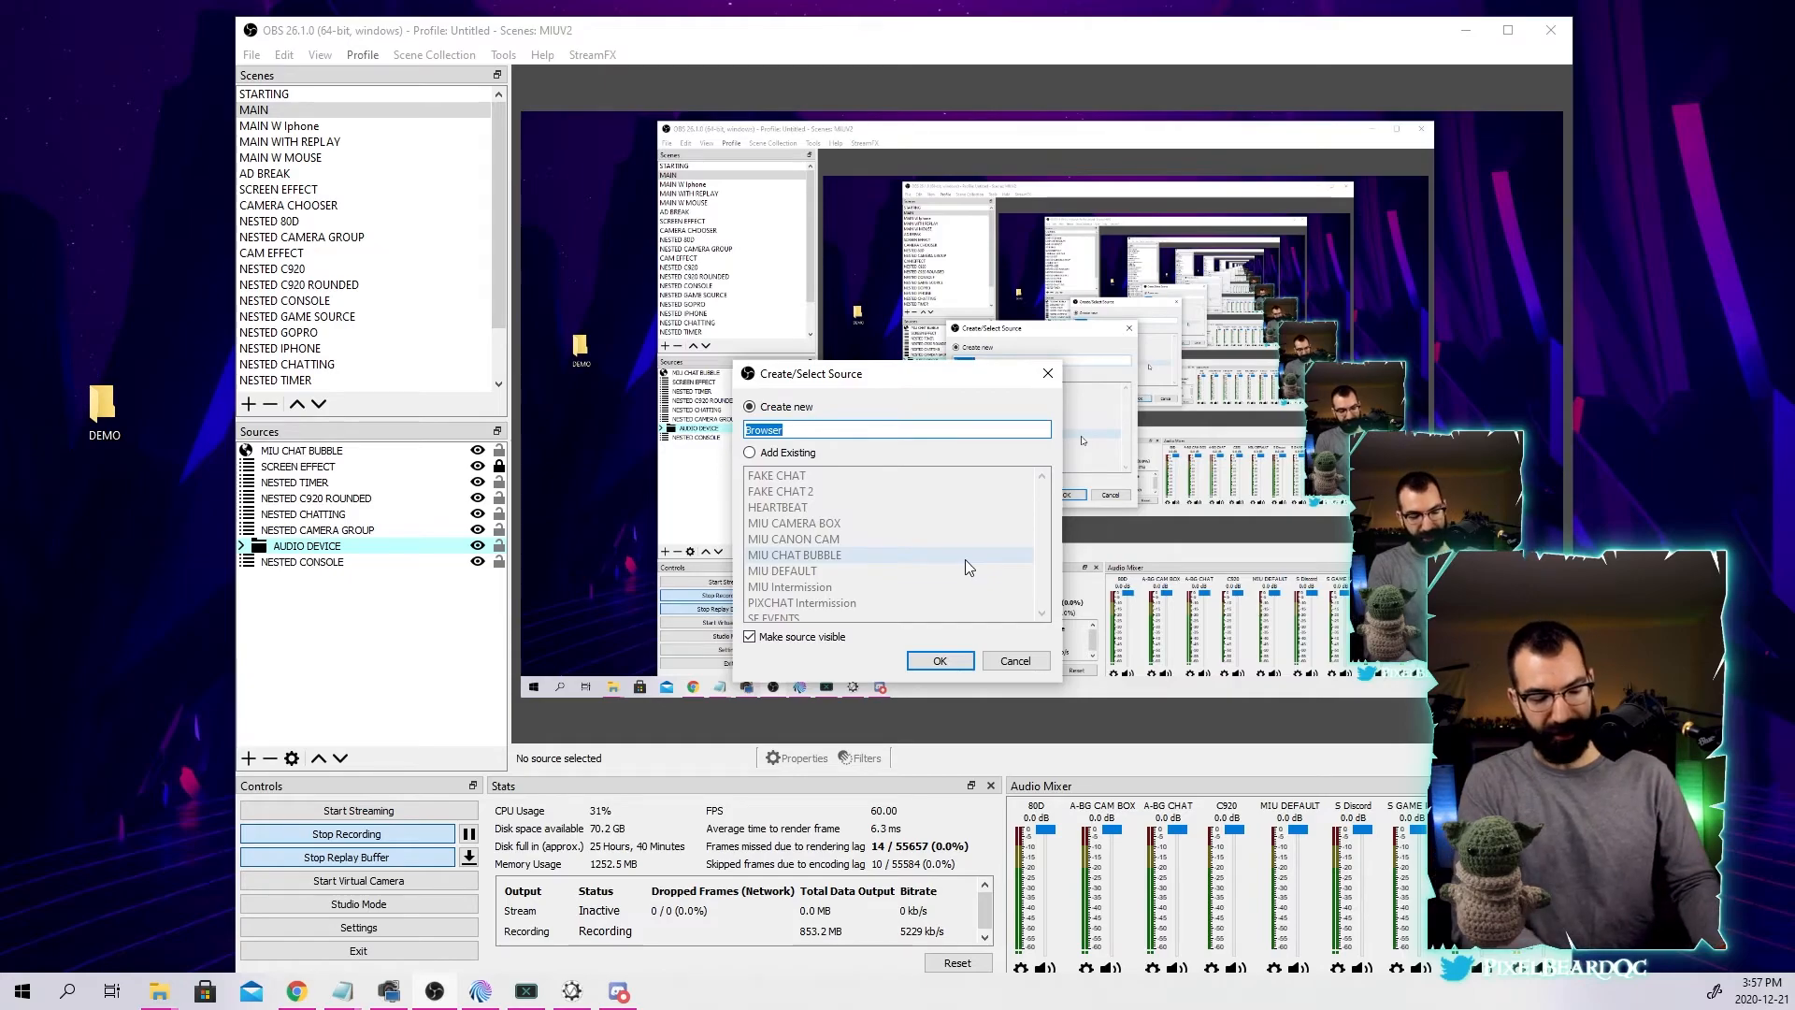
type("MIU")
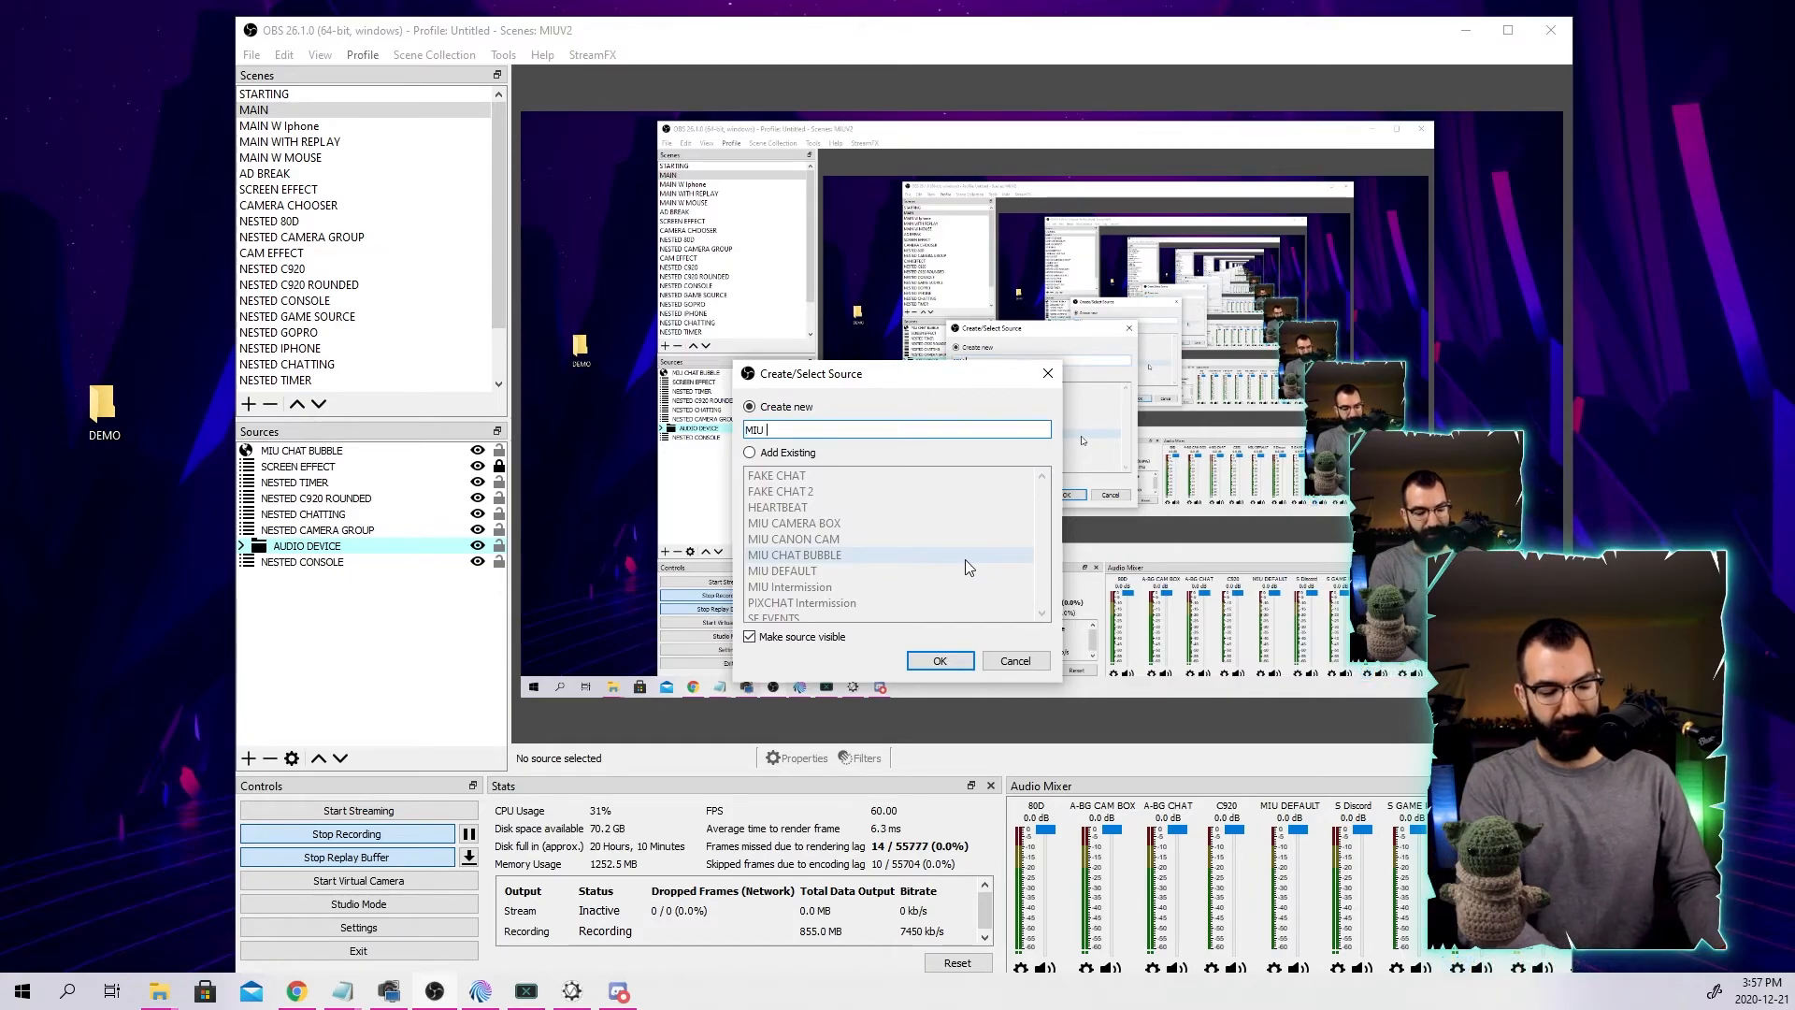
type(" DEFAULT 1")
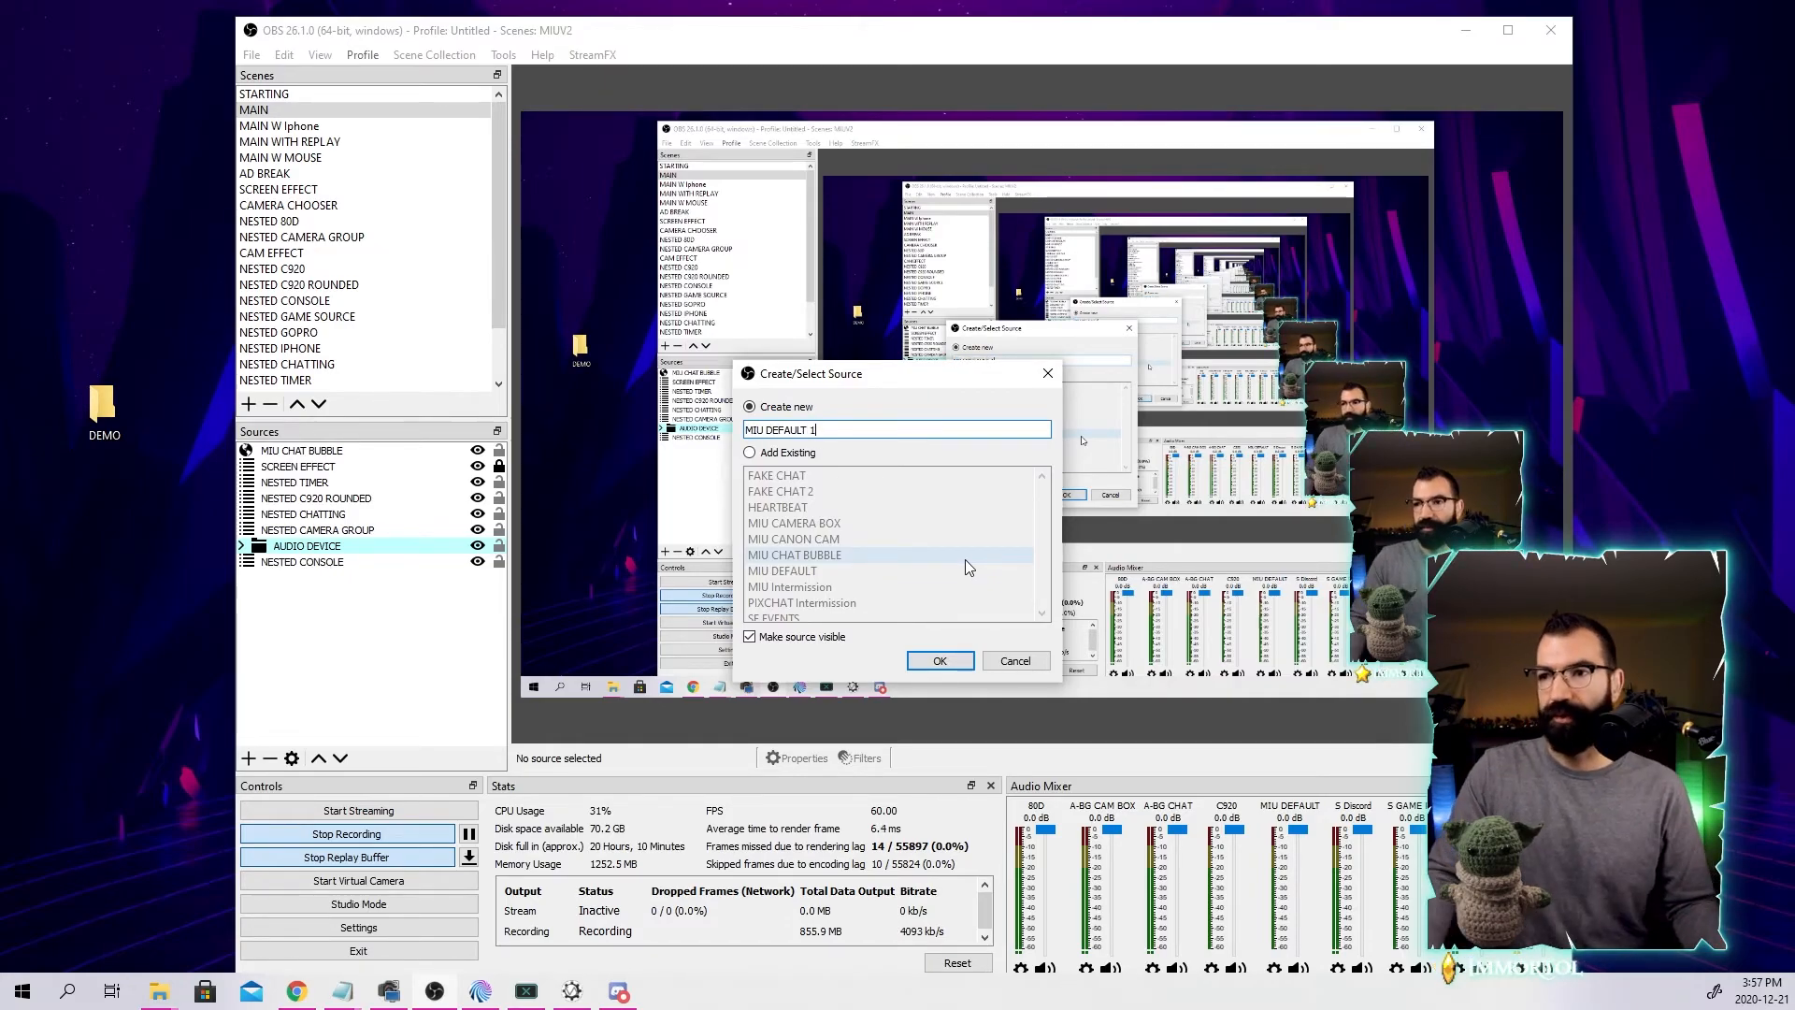
left_click(940, 660)
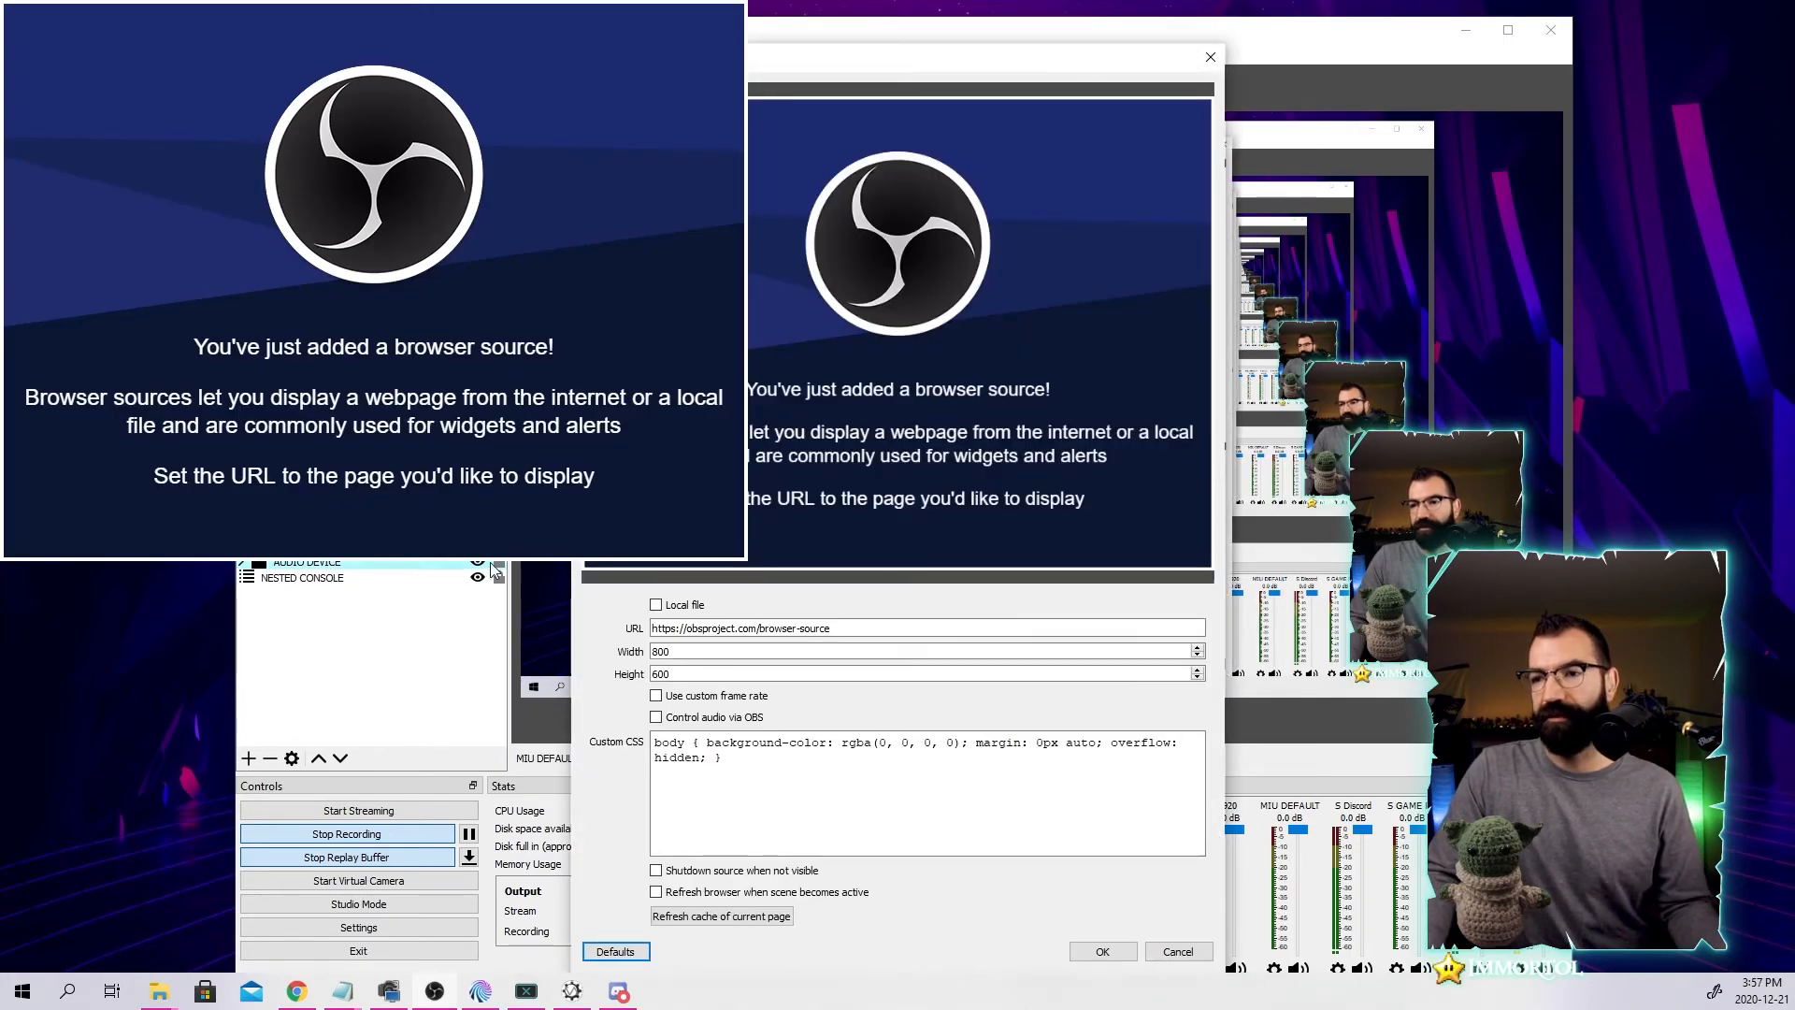
left_click_drag(830, 629, 592, 629)
type("http://localhost:8111/overlay/")
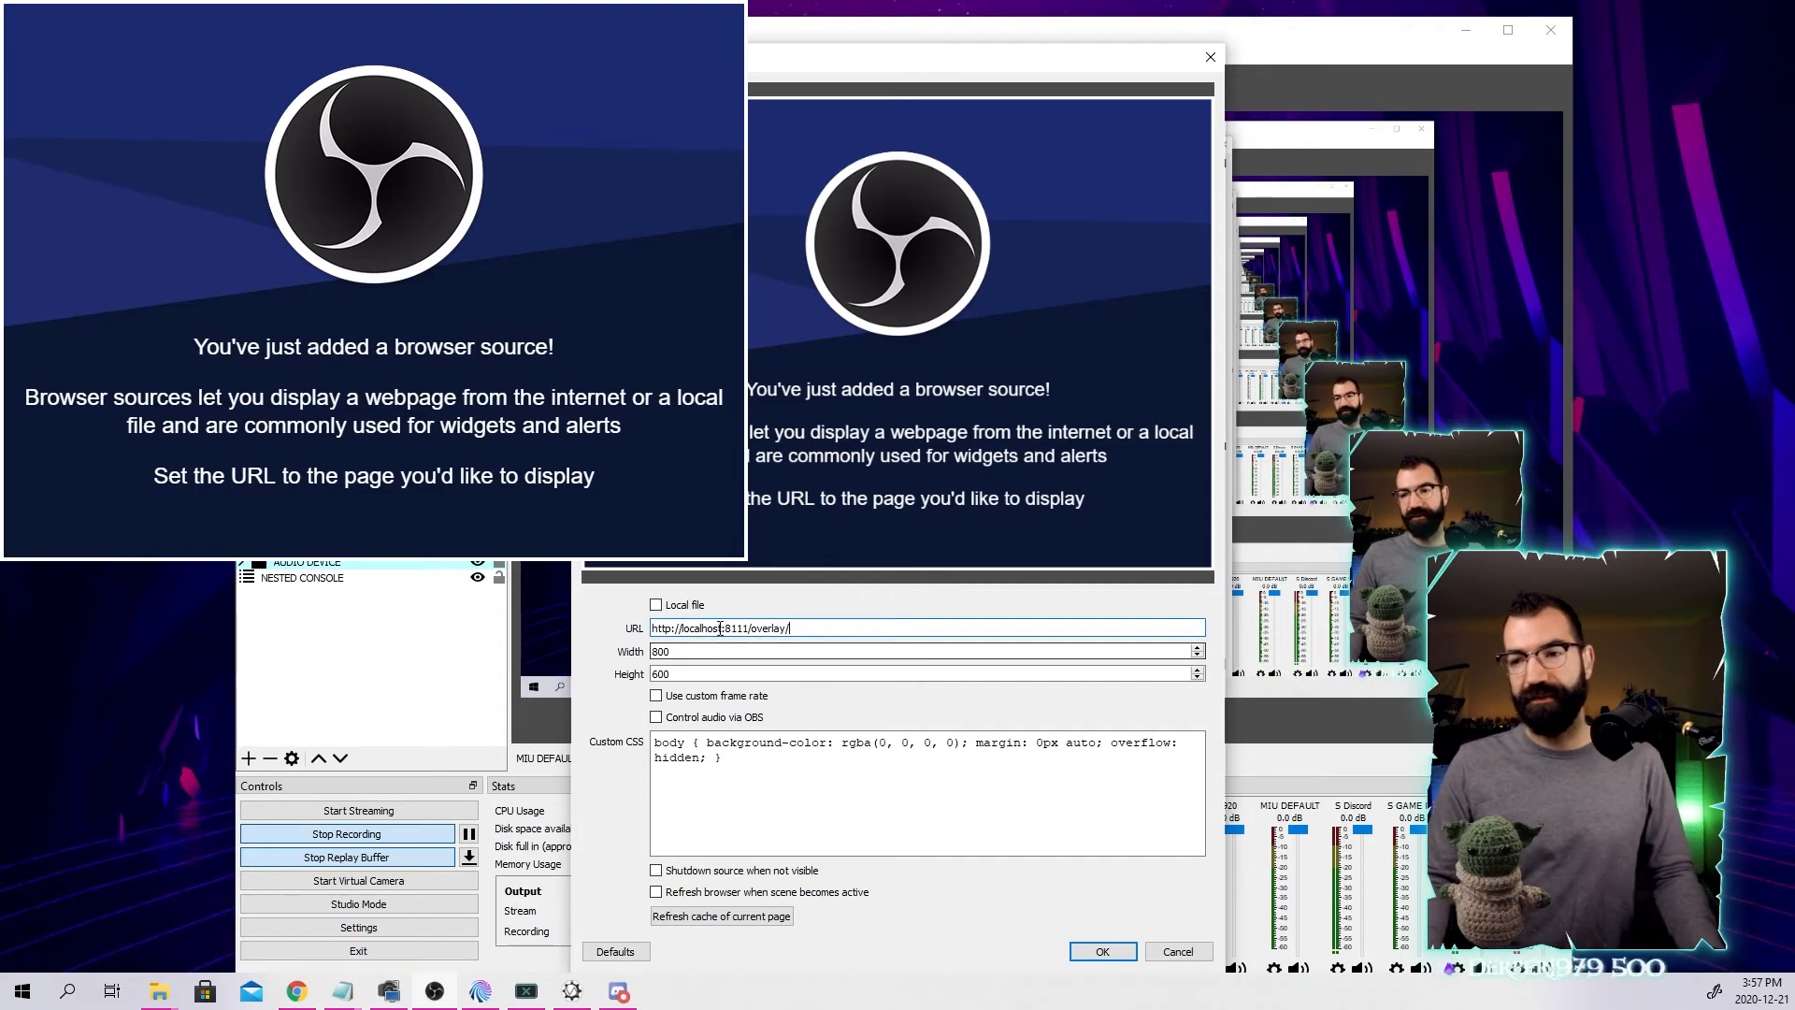
left_click_drag(692, 651, 629, 651)
type("1920")
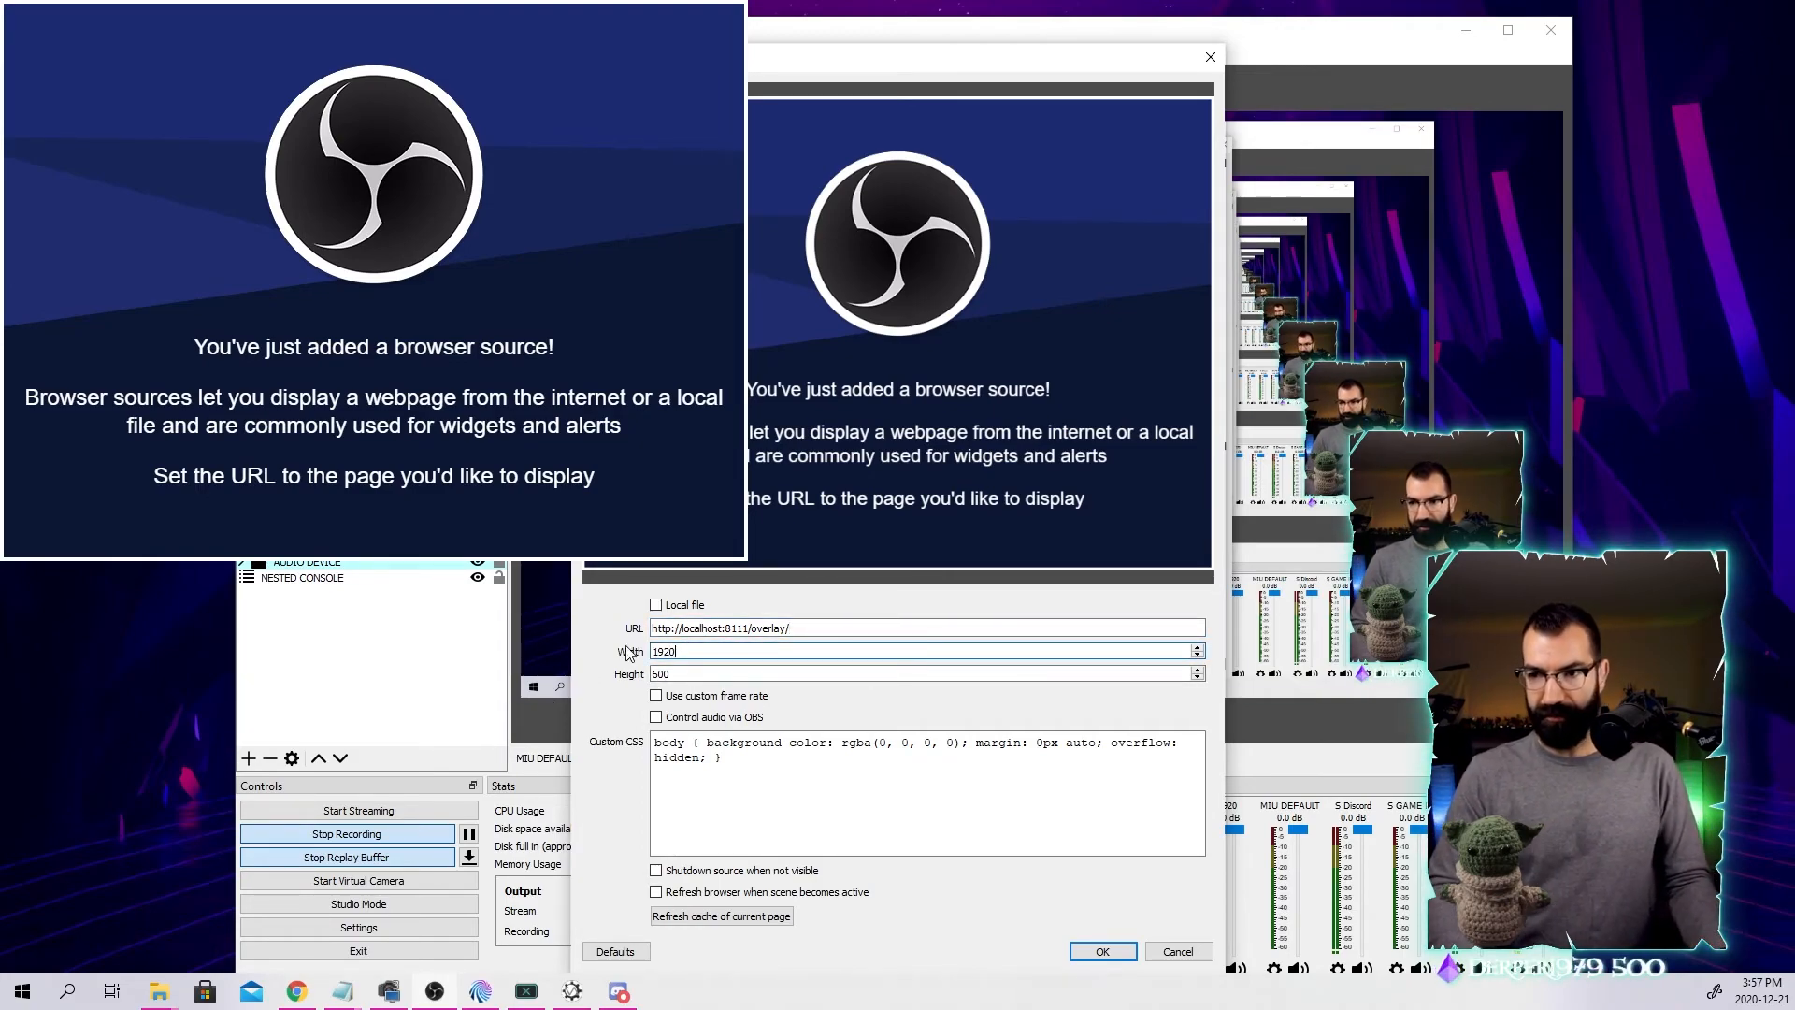
key("Tab")
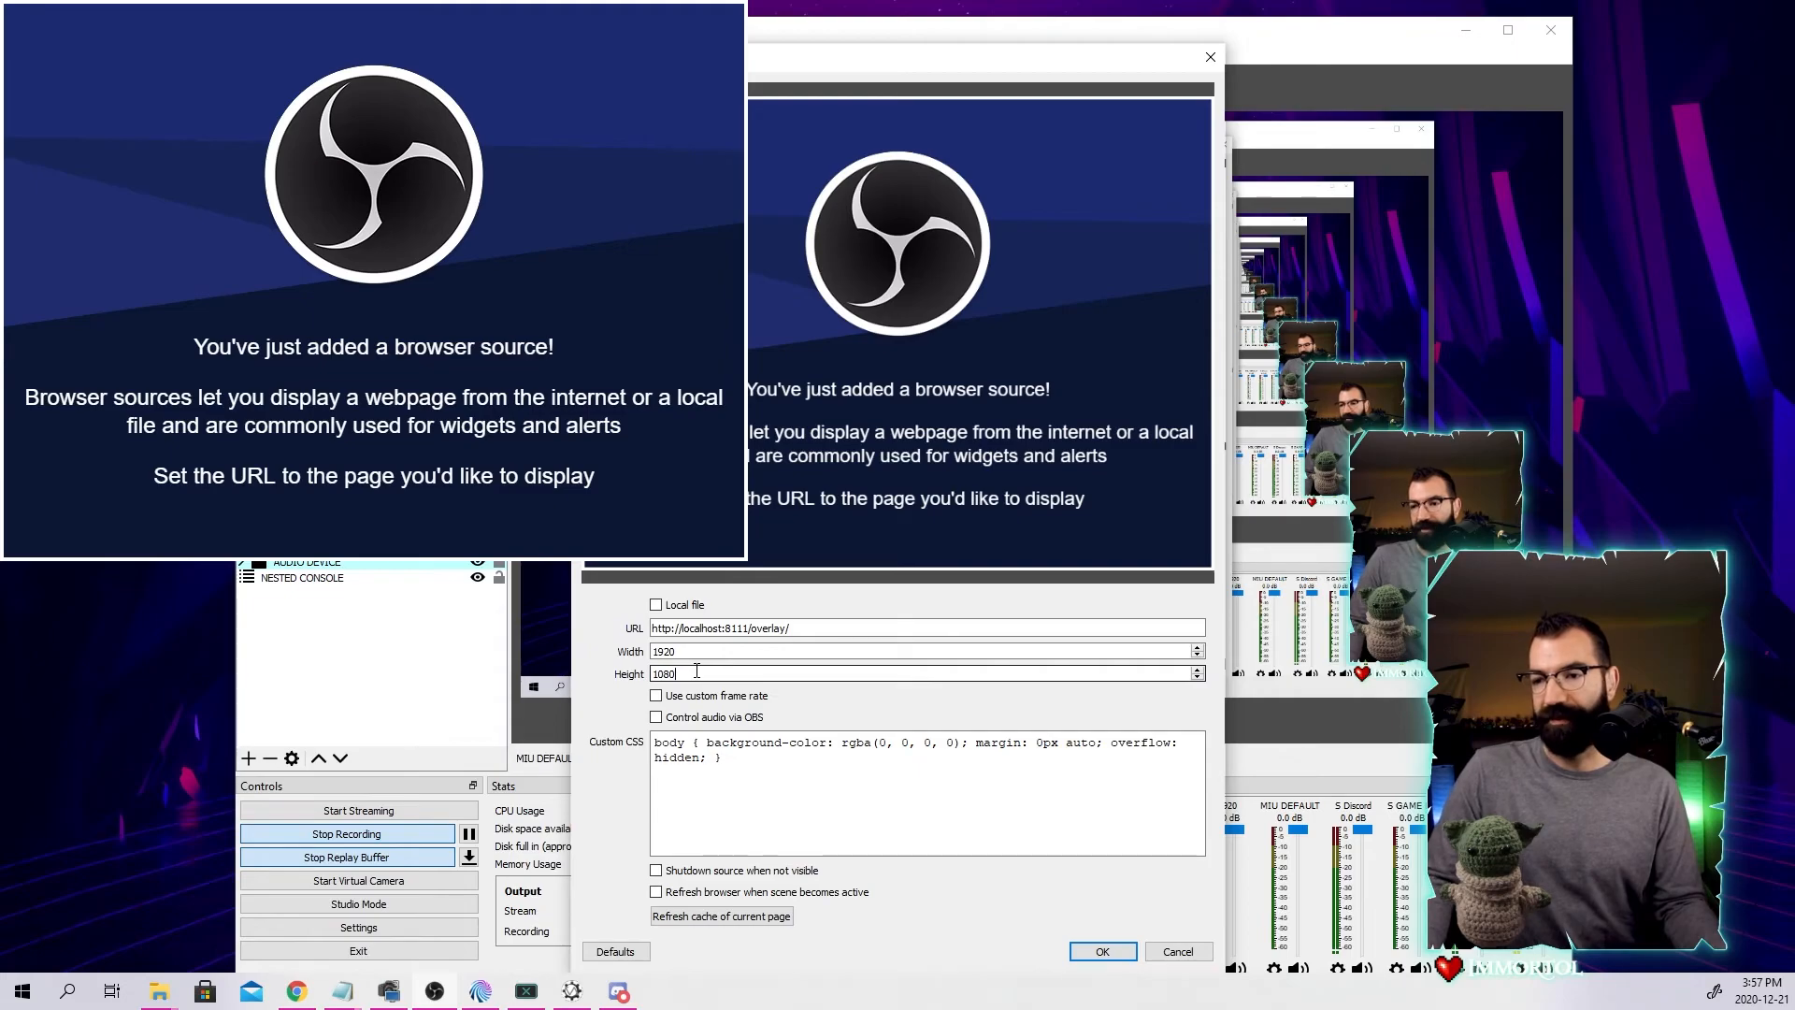
left_click(1093, 951)
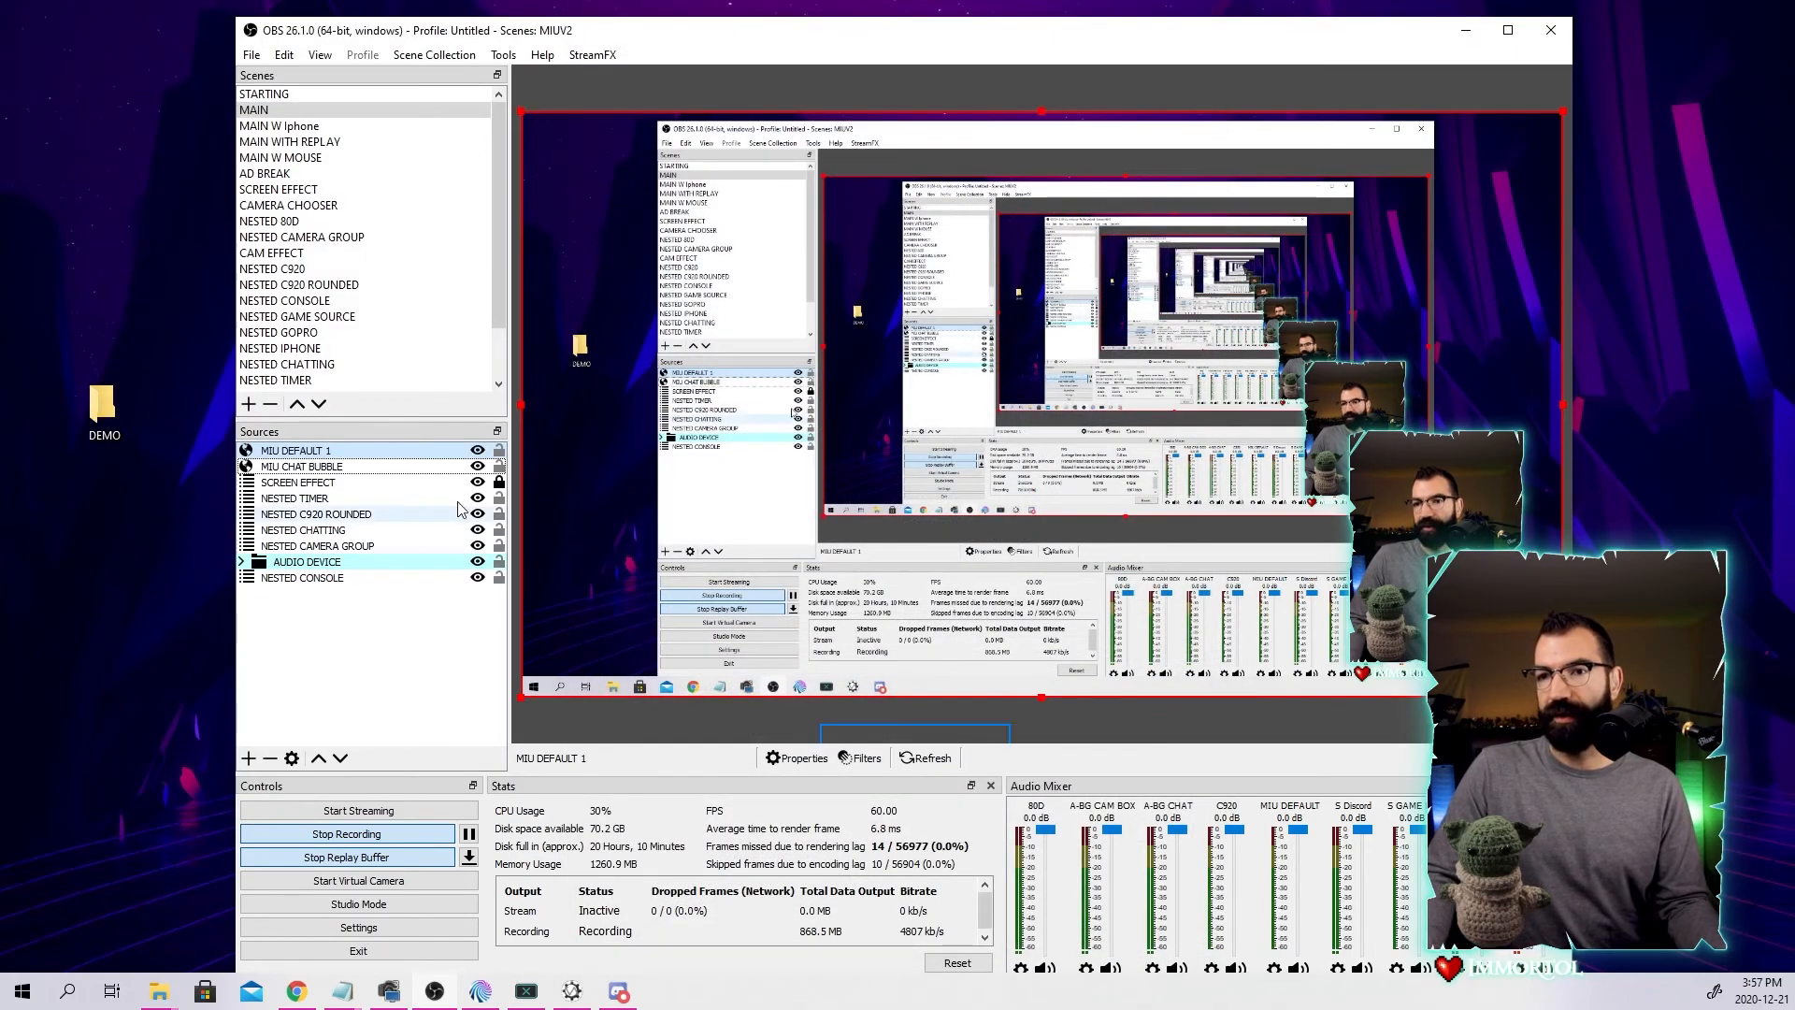